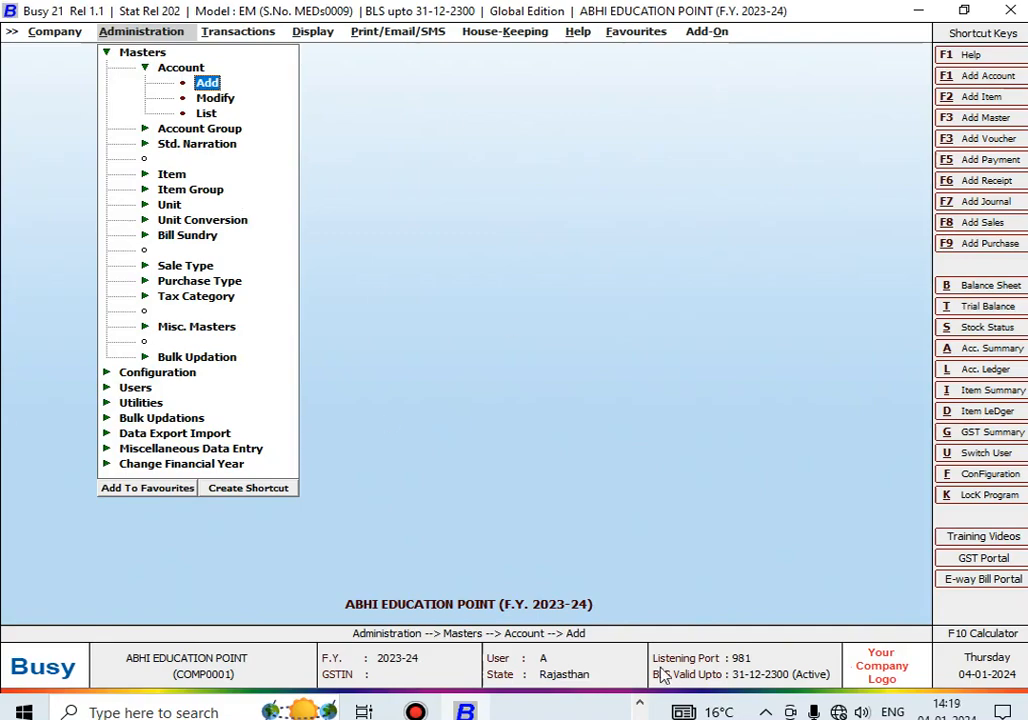
Switch to the Excel worksheet and select the ledger and group table in A1:B12
click(608, 711)
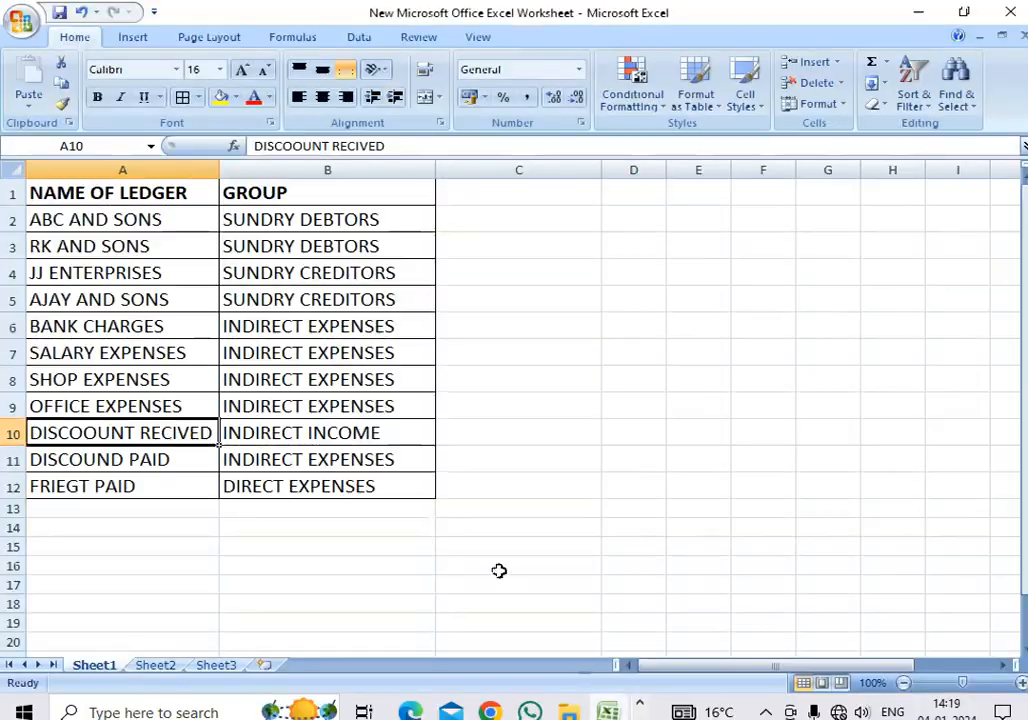
click(277, 462)
drag(140, 196, 383, 488)
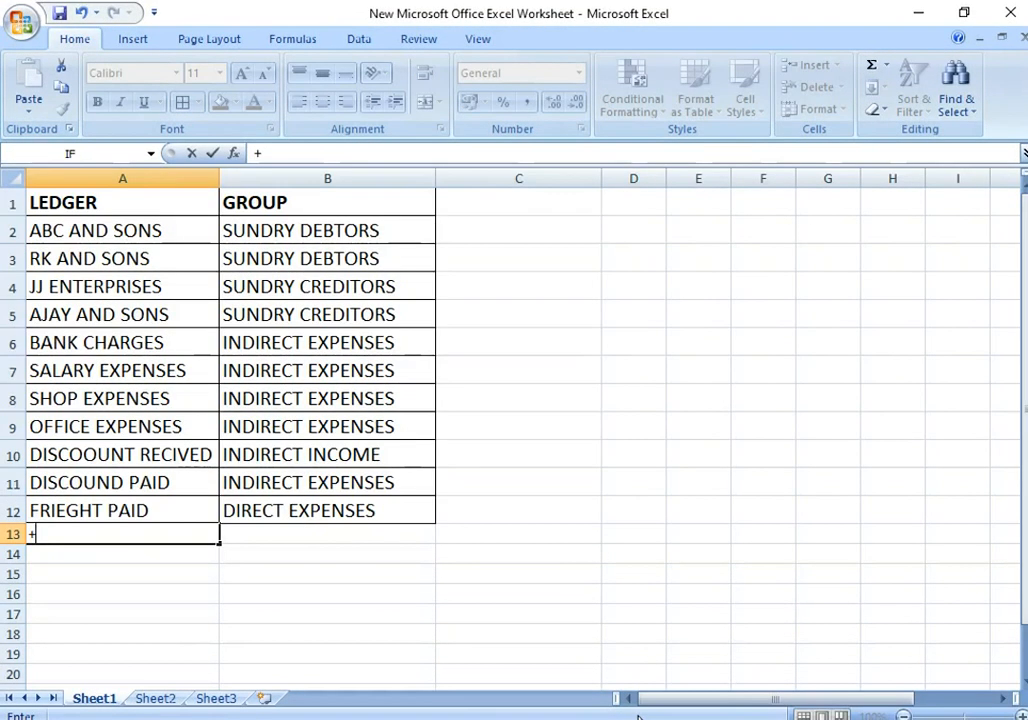
Discard the stray plus sign in cell A13 and go to the ABC AND SONS ledger in A2
key(BackSpace)
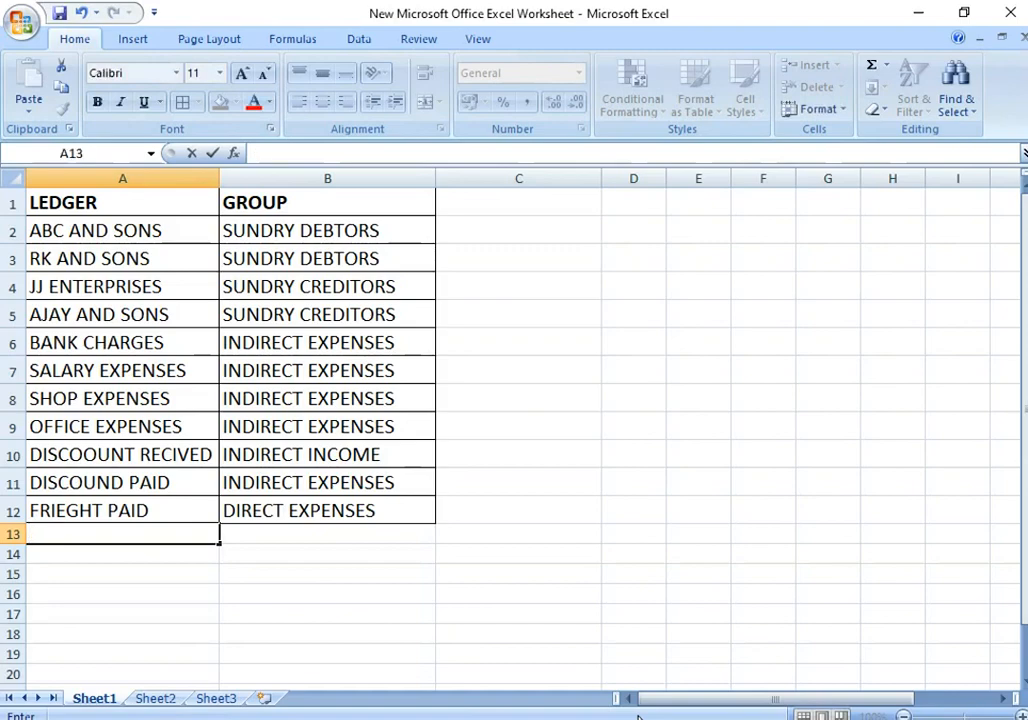
key(Escape)
key(Up)
key(Up)
key(Up)
key(Up)
key(Up)
key(Up)
key(Up)
key(Up)
key(Up)
key(Up)
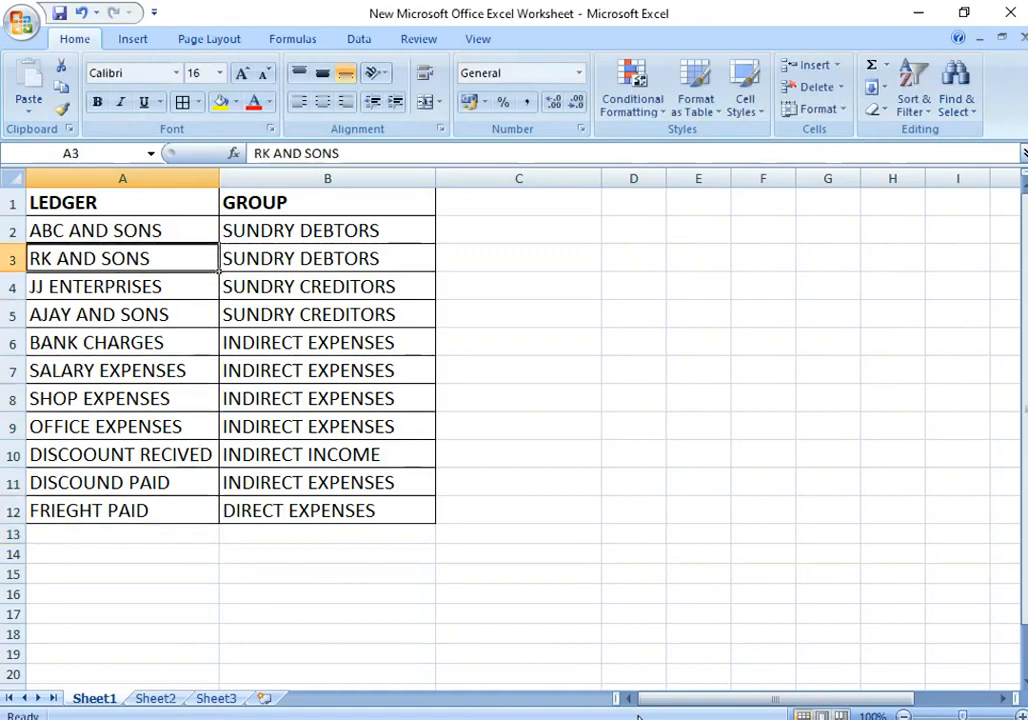
key(Up)
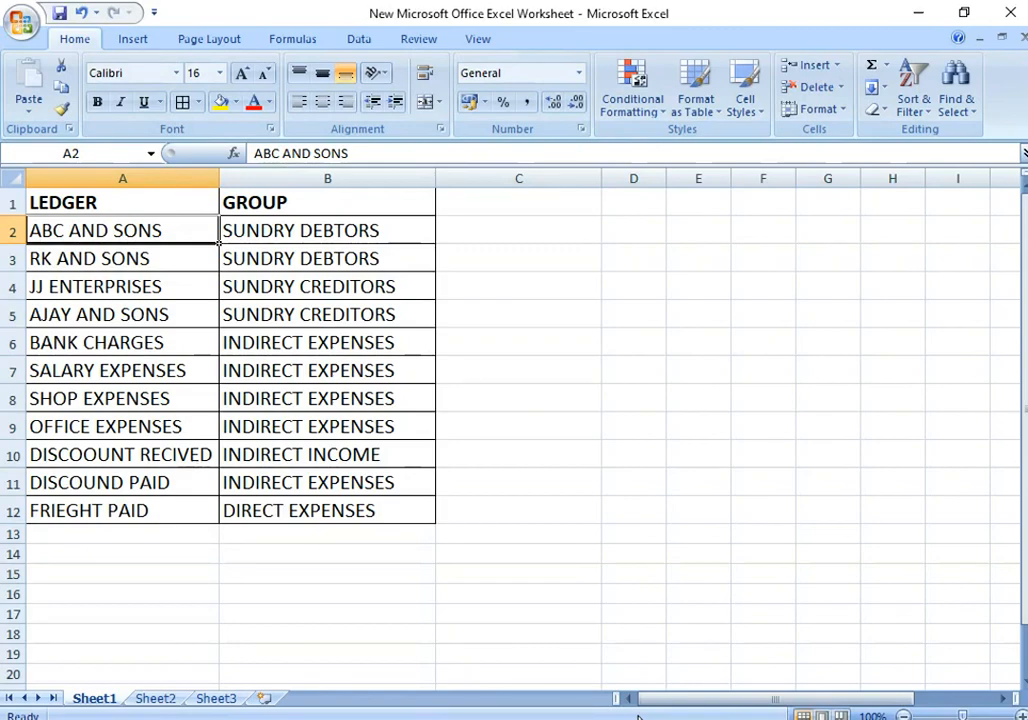
Look through the groups assigned to all ledgers in column B, from row 2 to row 12 and back
key(Right)
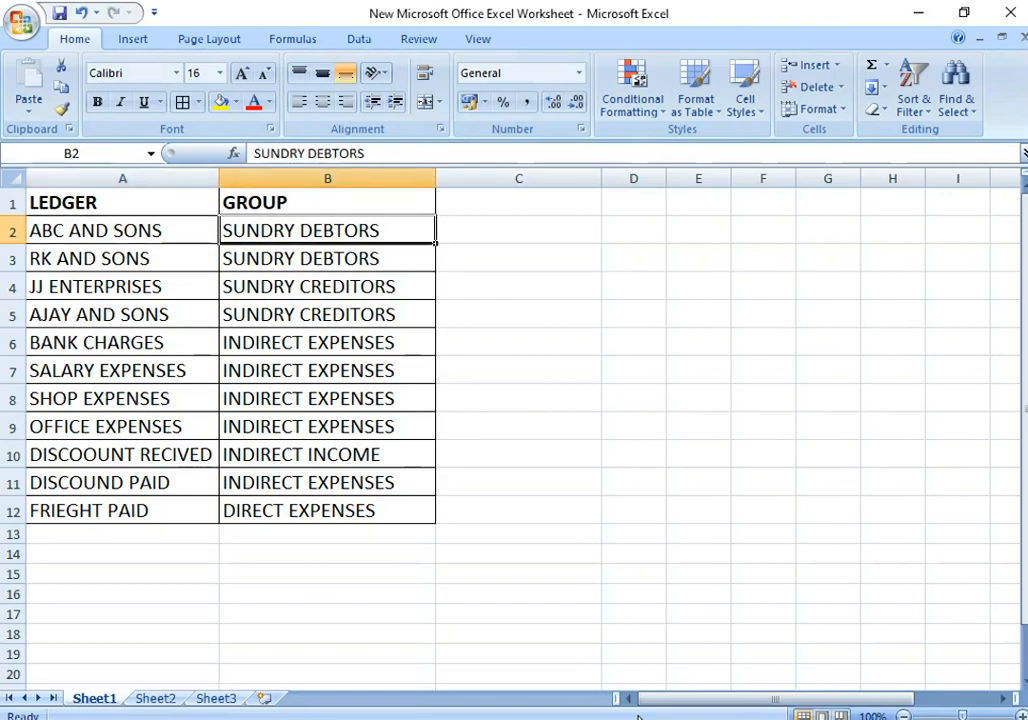
key(Down)
key(Down)
key(Down)
key(Down)
key(Down)
key(Down)
key(Down)
key(Down)
key(Down)
key(Down)
key(Down)
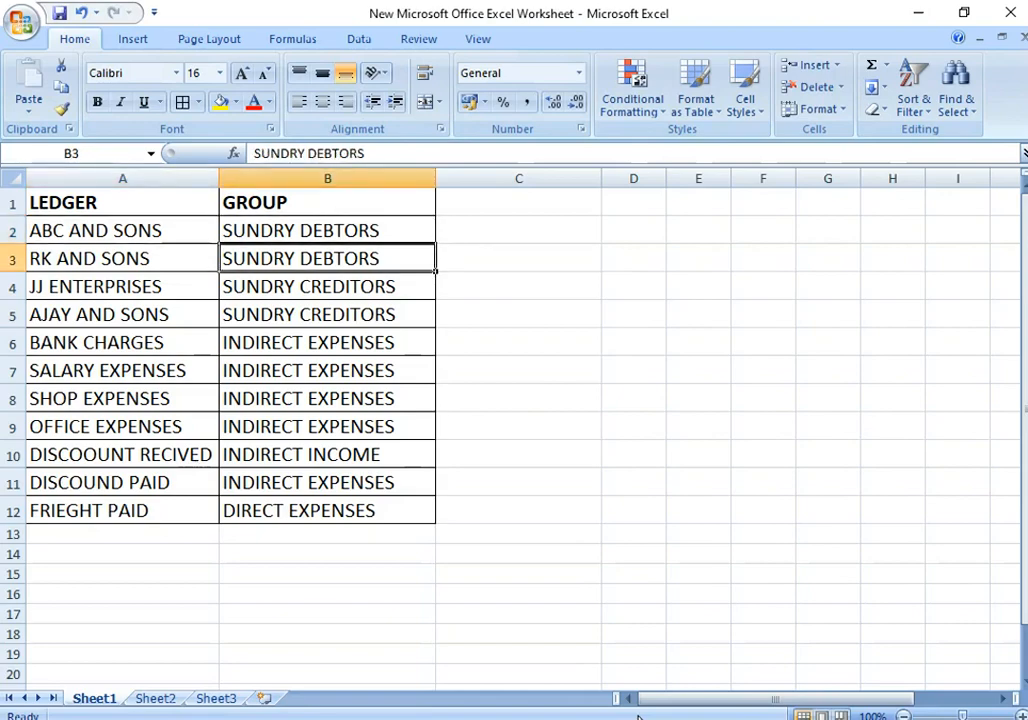
key(Up)
key(Up)
key(Up)
key(Up)
key(Up)
key(Up)
key(Up)
key(Up)
key(Up)
key(Up)
key(Up)
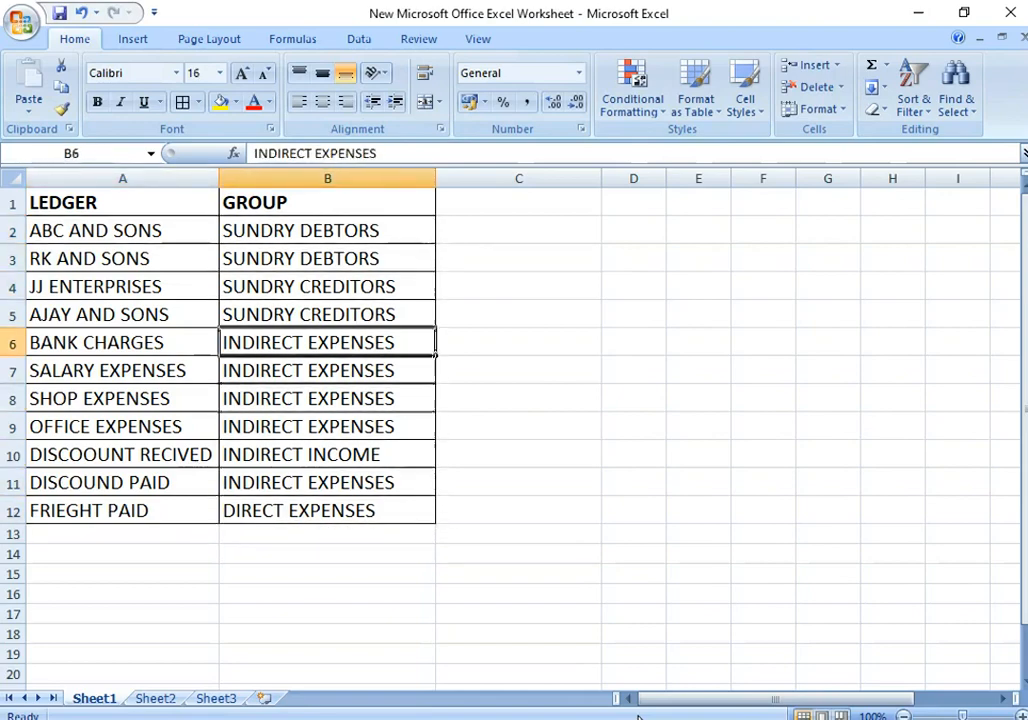
Examine which group the ABC AND SONS and RK AND SONS ledgers are assigned to
key(Left)
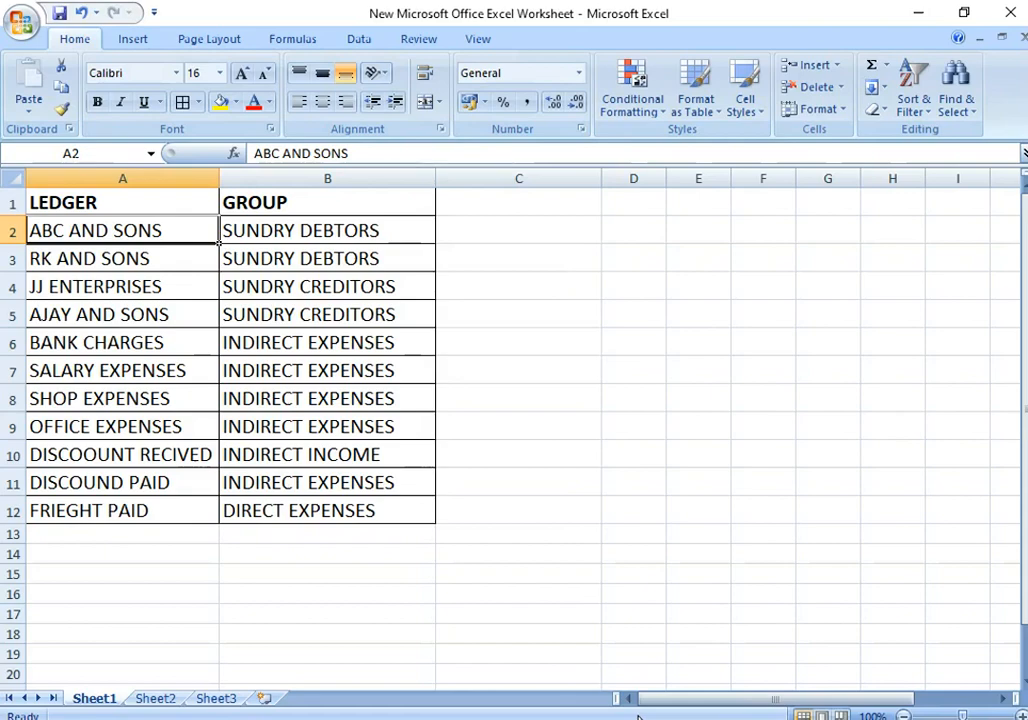
key(Right)
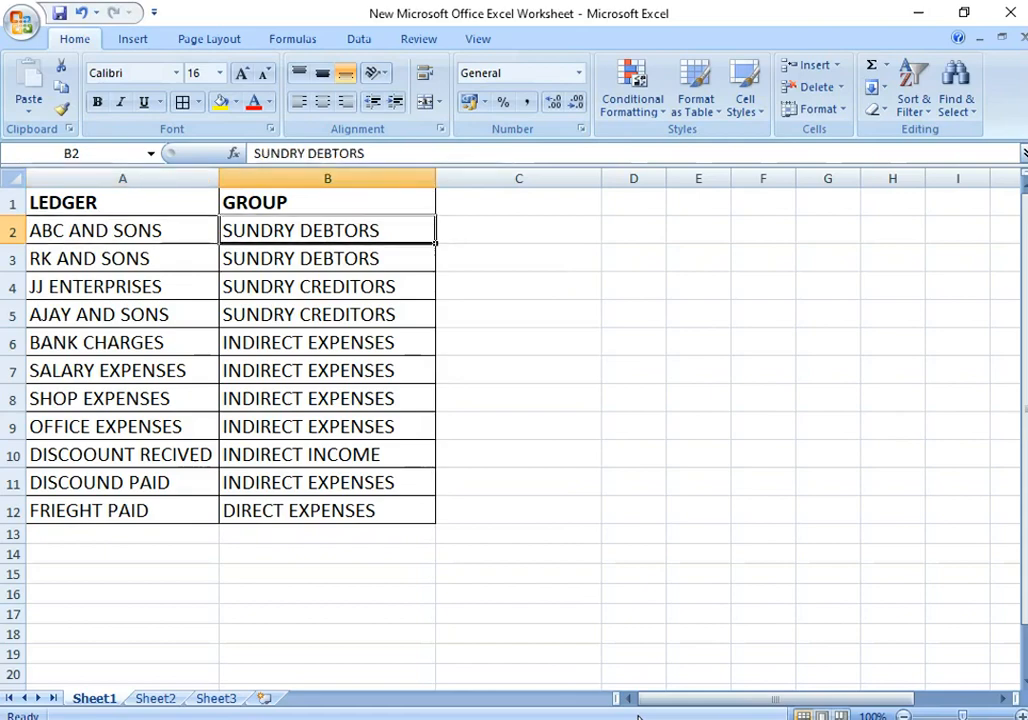
key(Down)
key(Left)
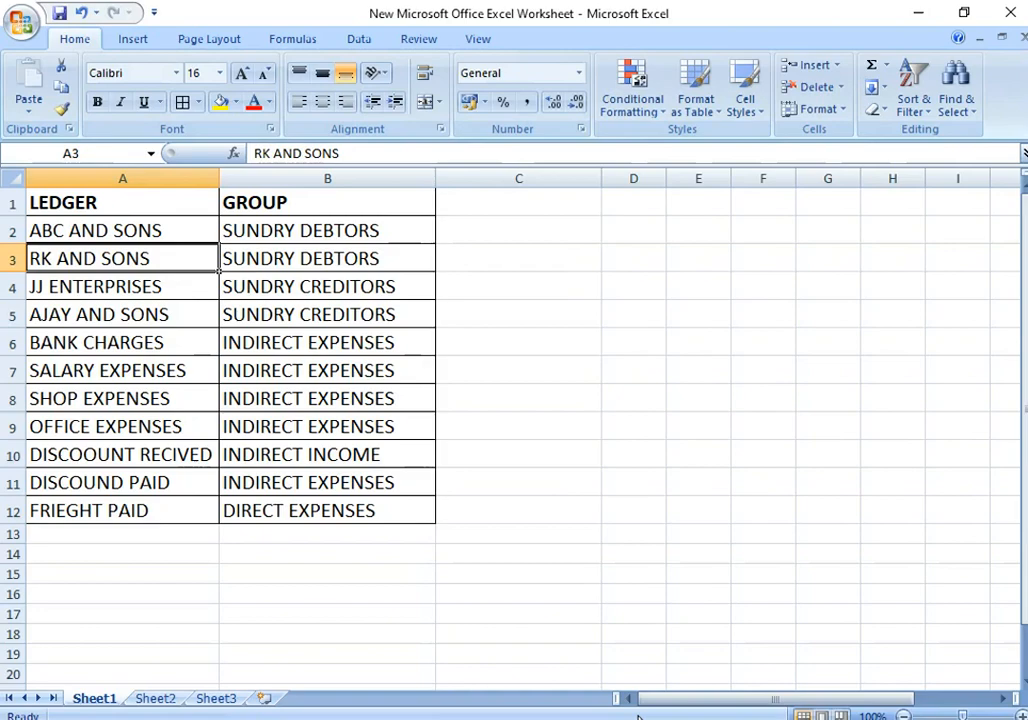
key(Right)
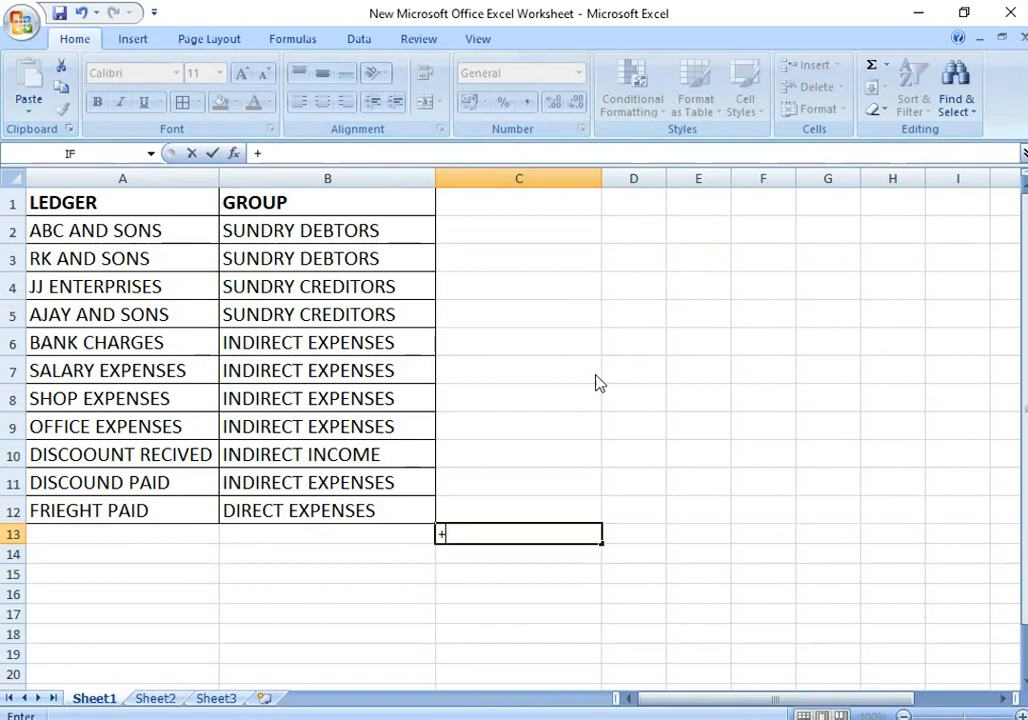
Discard the stray plus sign in cell C13 and go to the JJ ENTERPRISES ledger in A4
key(BackSpace)
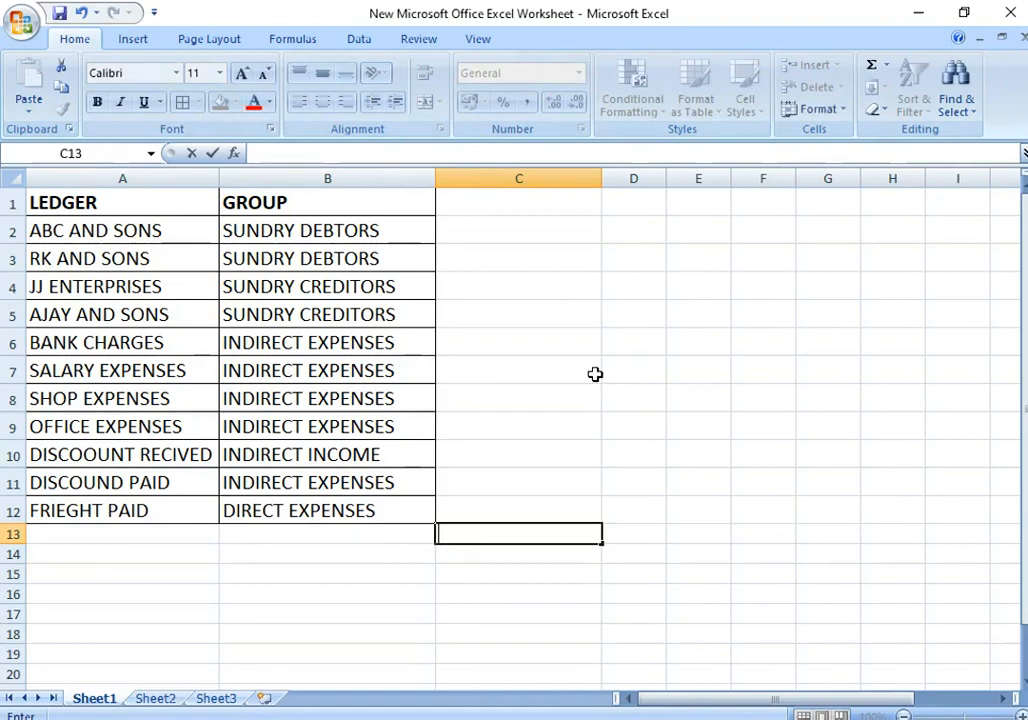
key(Up)
key(Up)
key(Left)
key(Up)
key(Up)
key(Up)
key(Up)
key(Up)
key(Up)
key(Left)
key(Up)
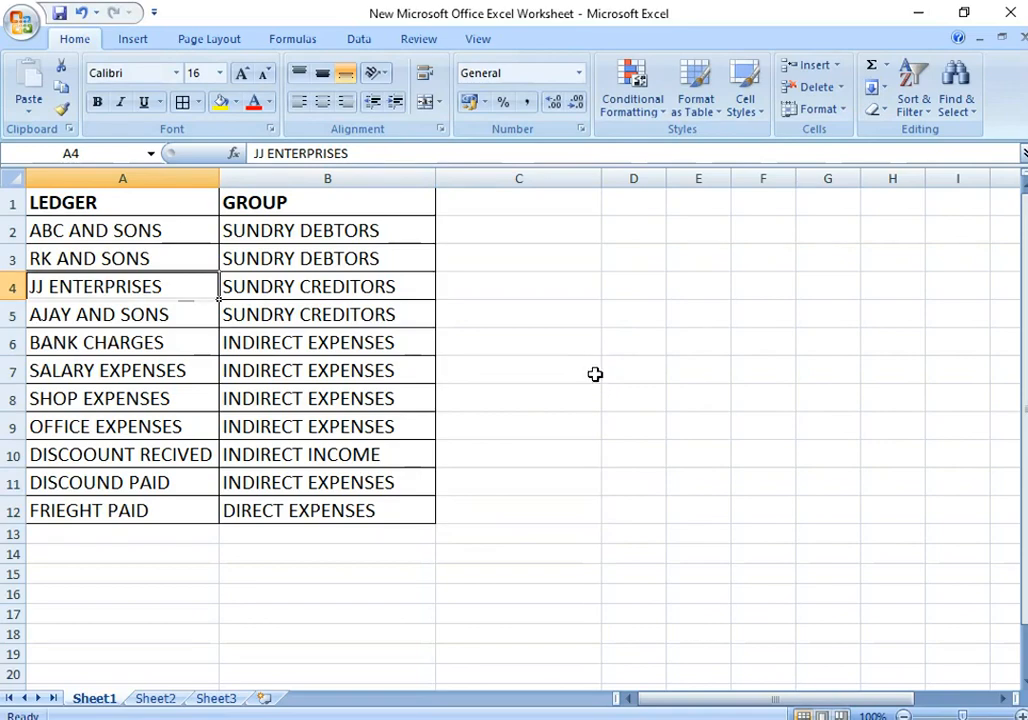
Examine which group the JJ ENTERPRISES and AJAY AND SONS ledgers are assigned to
key(Right)
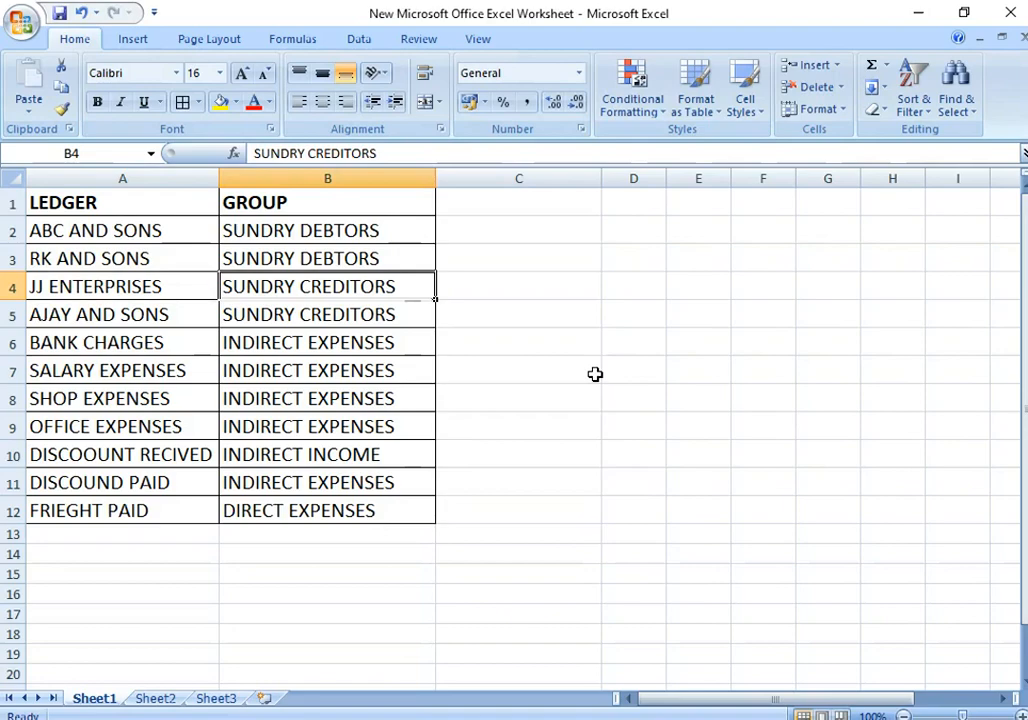
key(Left)
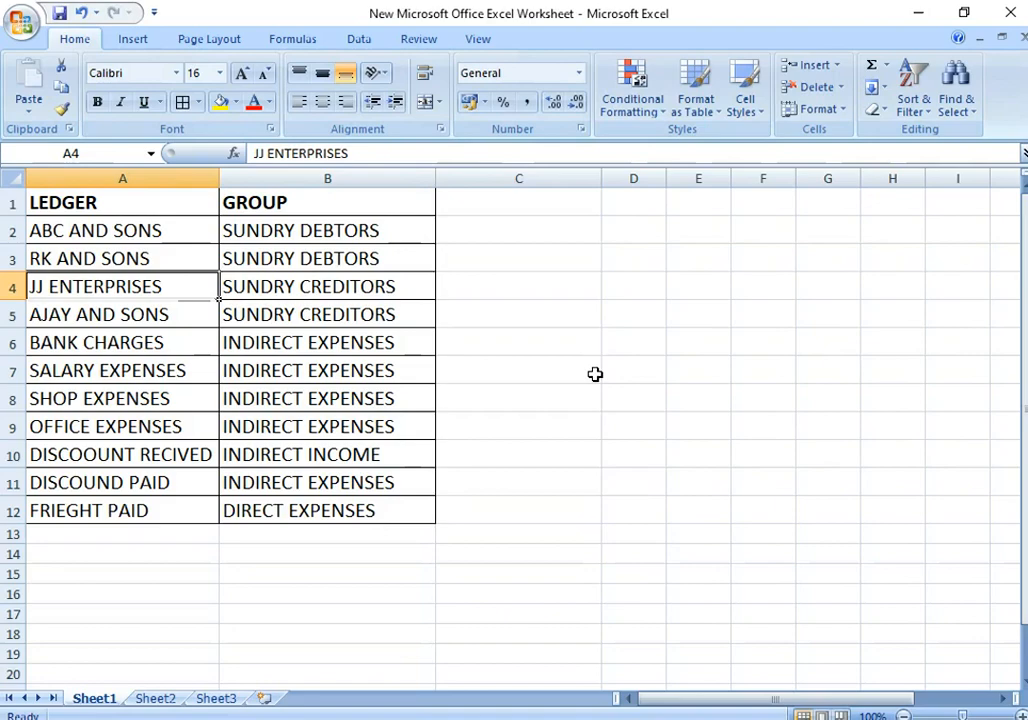
key(Right)
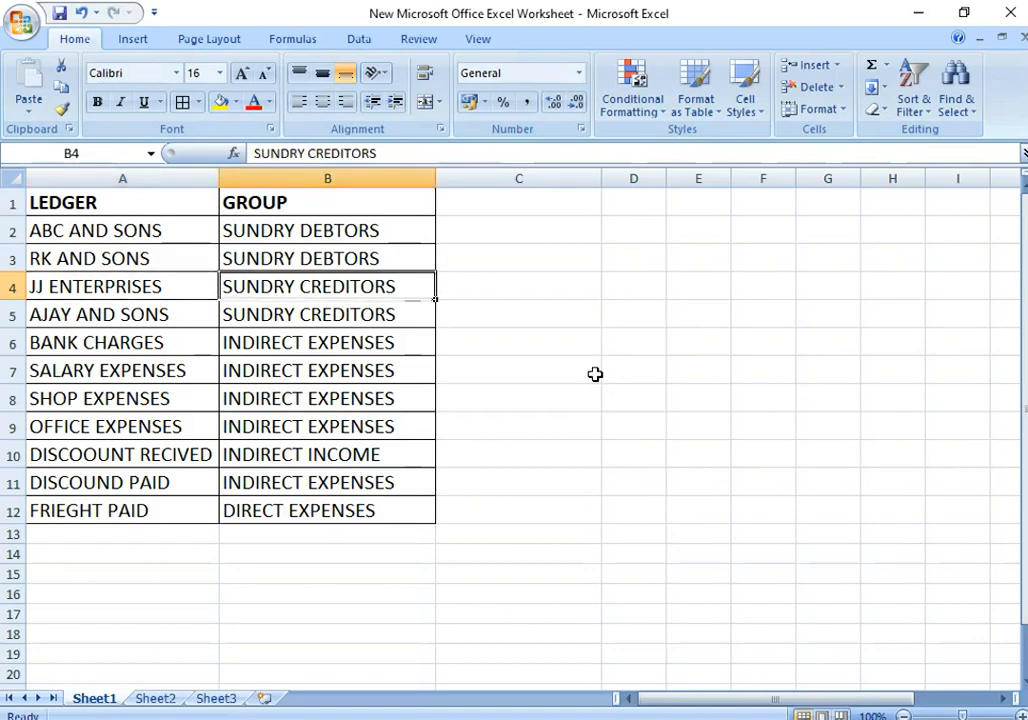
key(Down)
key(Left)
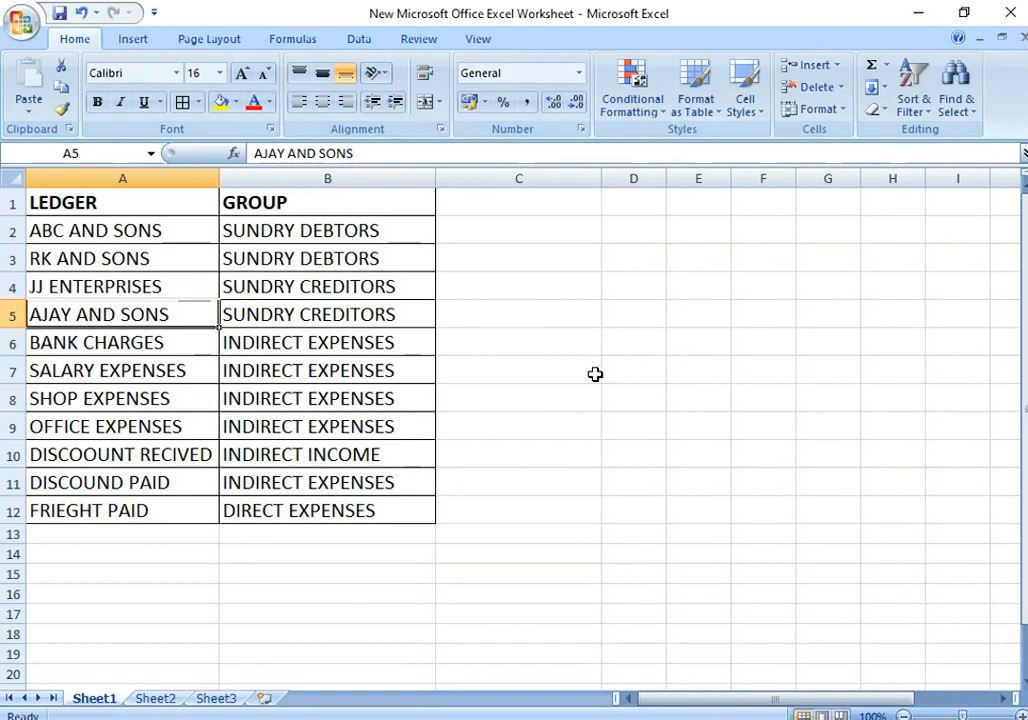
key(Right)
key(Down)
key(Right)
text(+)
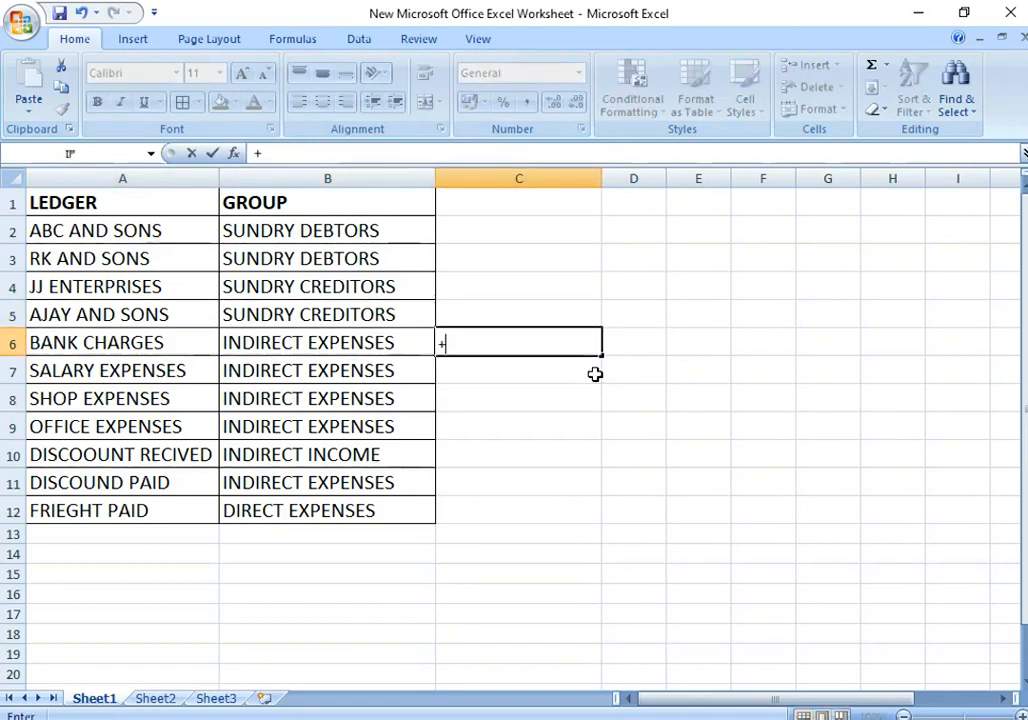
key(Escape)
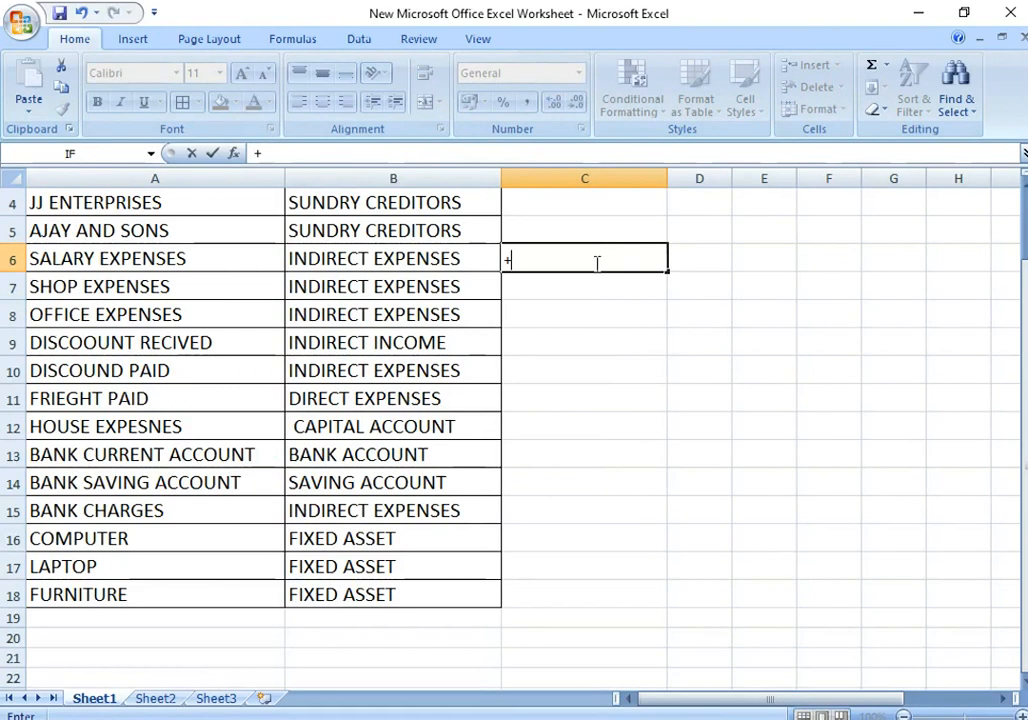
key(Escape)
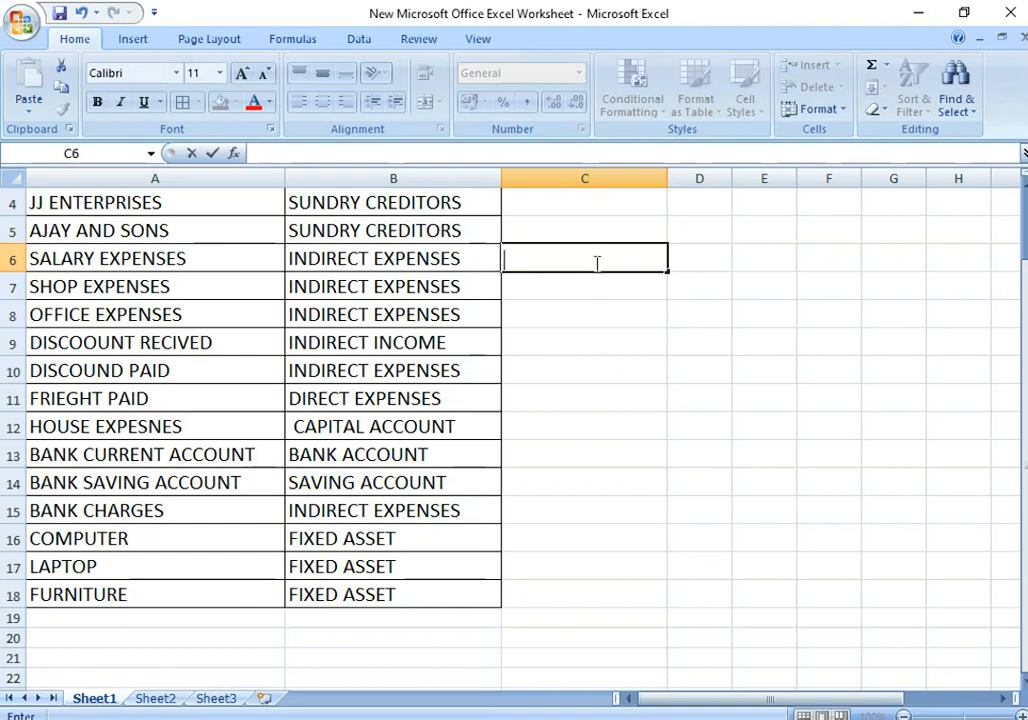
Look through the extended ledger list from its start and check the group of the SHOP EXPENSES ledger
key(Up)
key(Up)
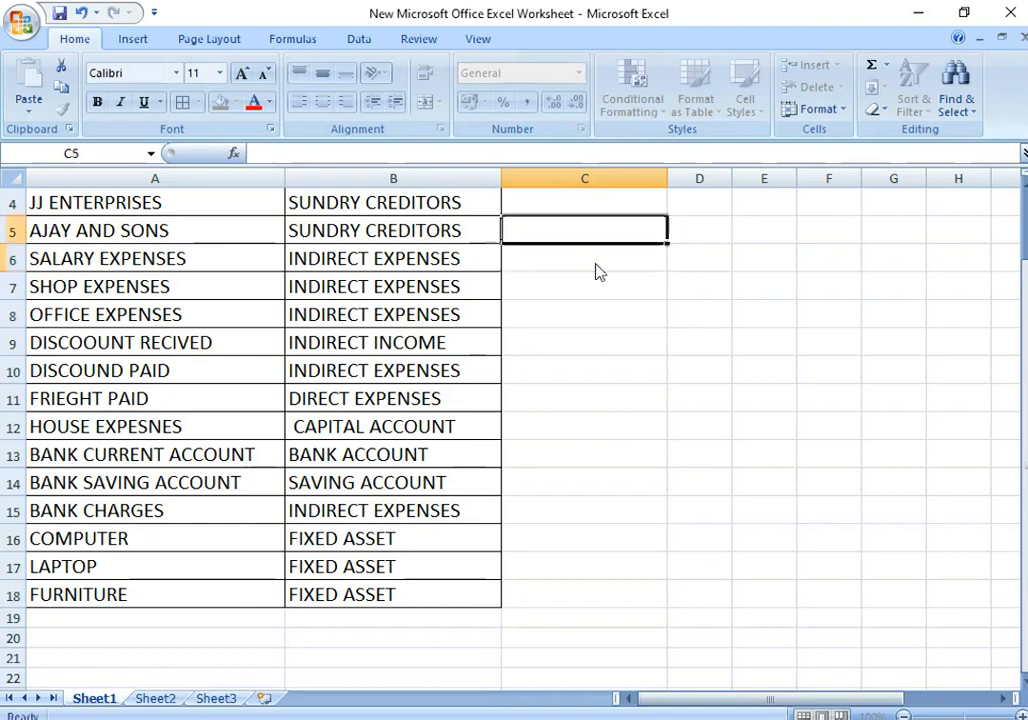
key(Up)
key(Up)
key(Up)
key(Down)
key(Down)
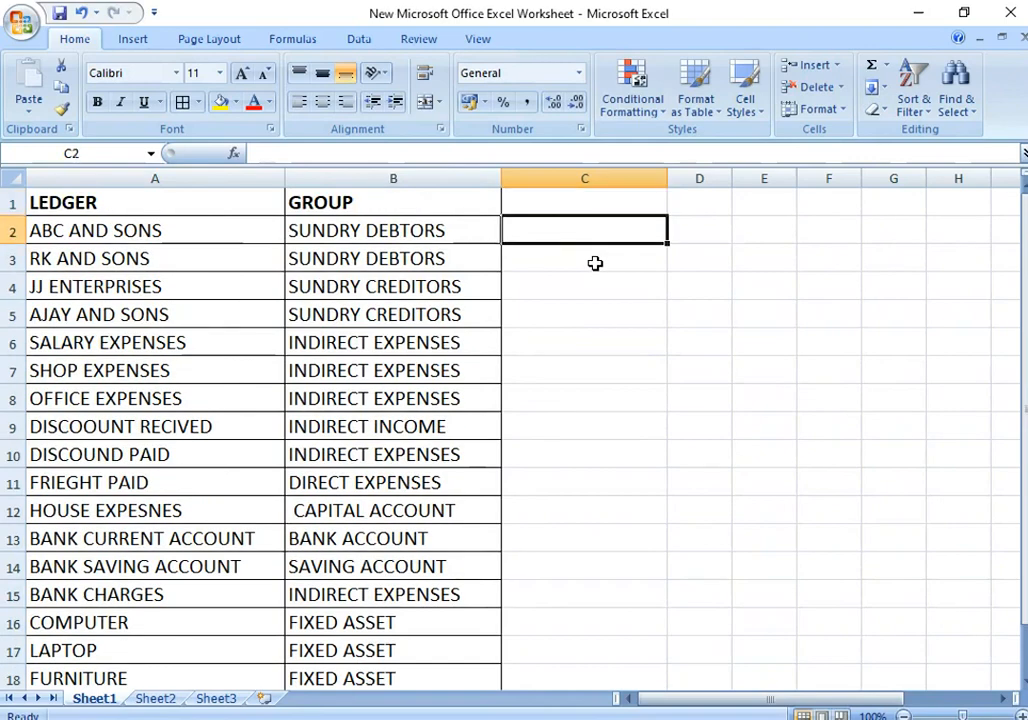
key(Down)
key(Down)
key(Down)
key(Down)
key(Down)
key(Down)
key(Down)
key(Left)
key(Left)
key(Up)
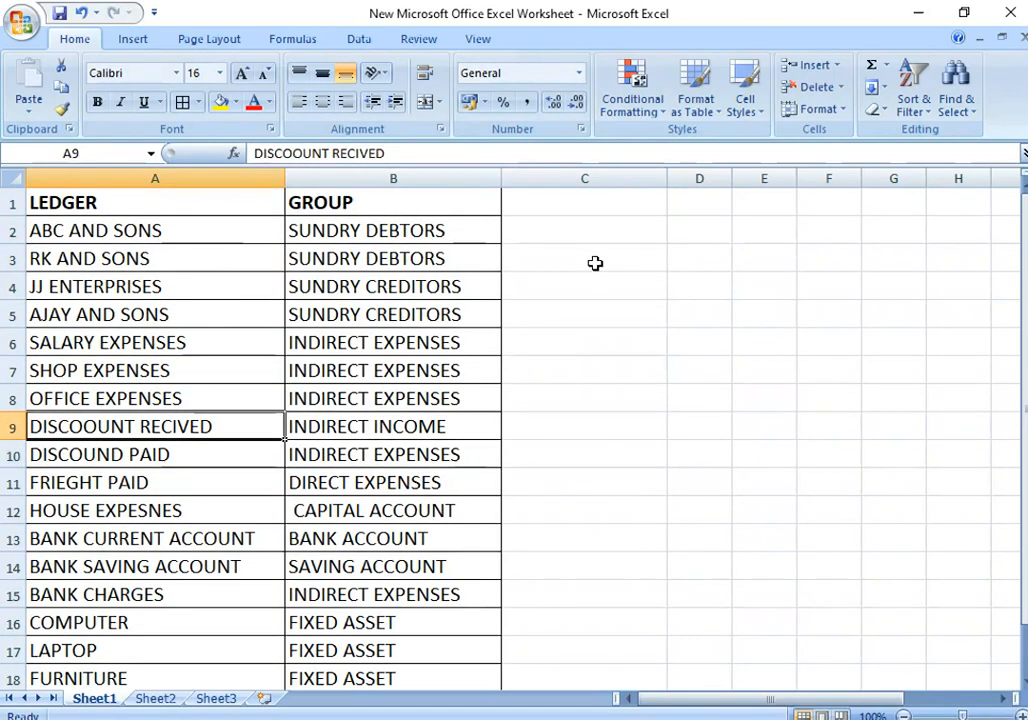
key(Up)
key(Up)
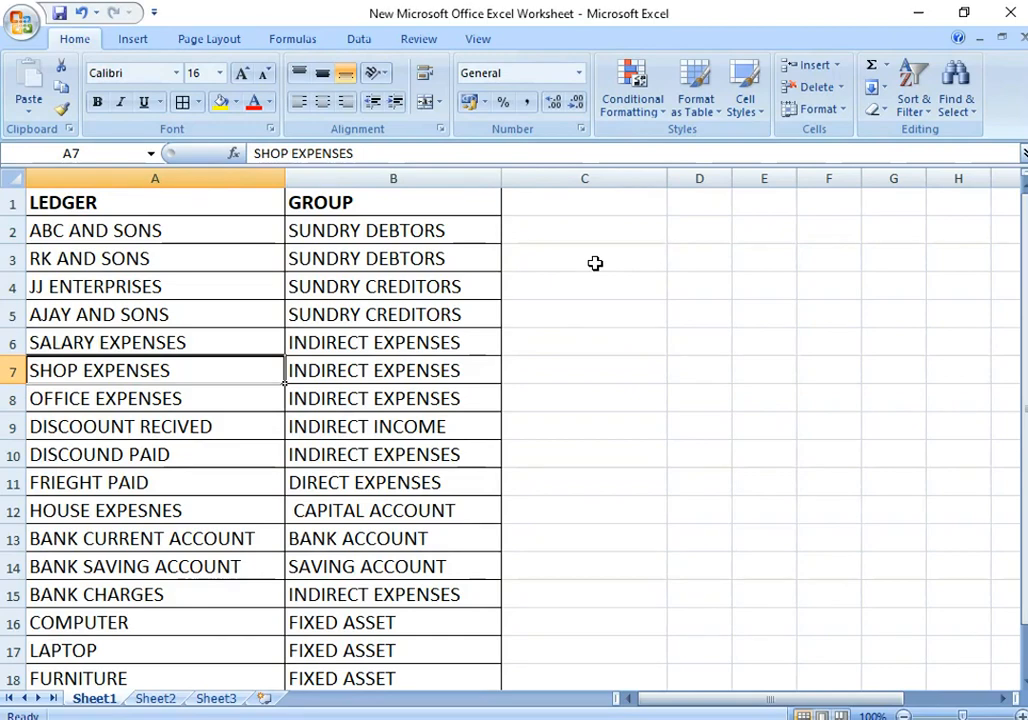
key(Right)
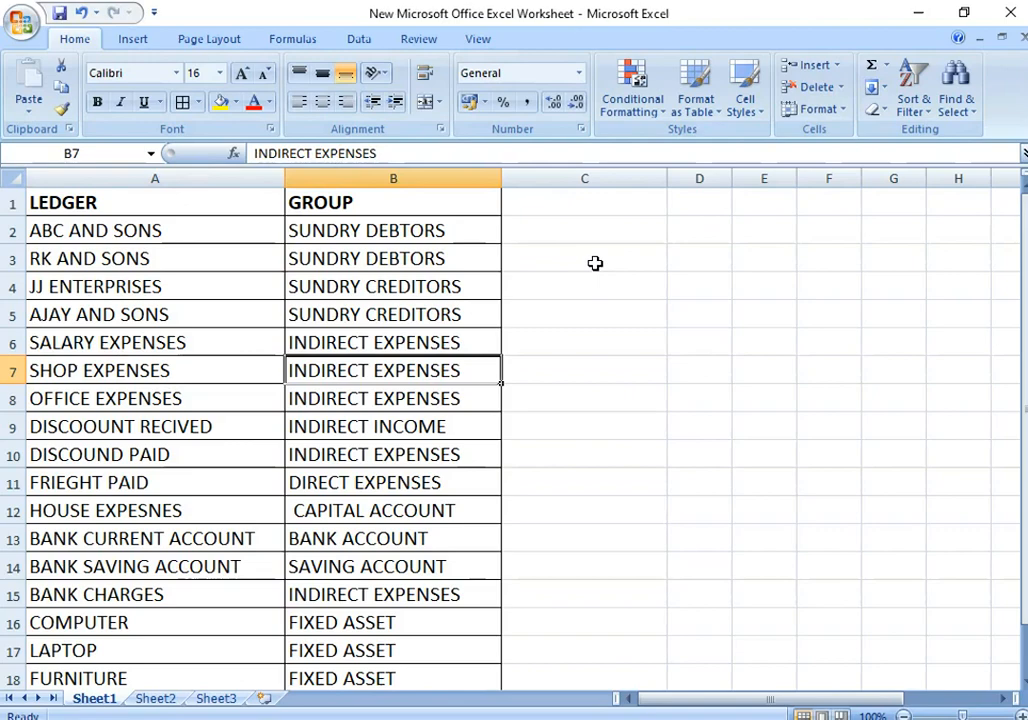
key(Right)
text(+)
key(Down)
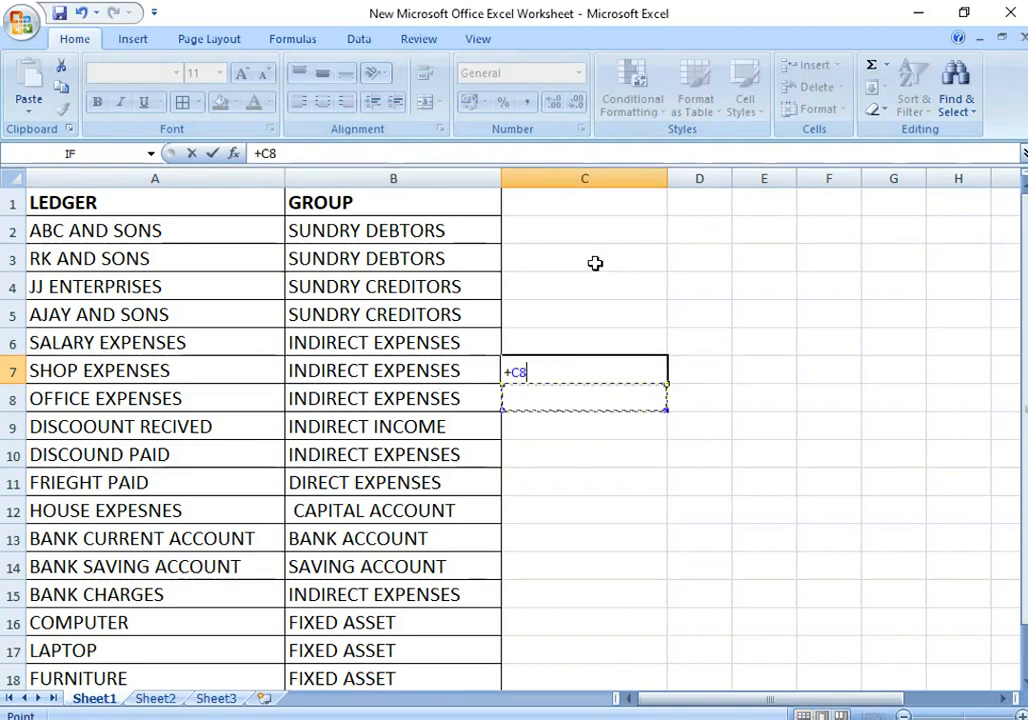
key(Up)
key(Escape)
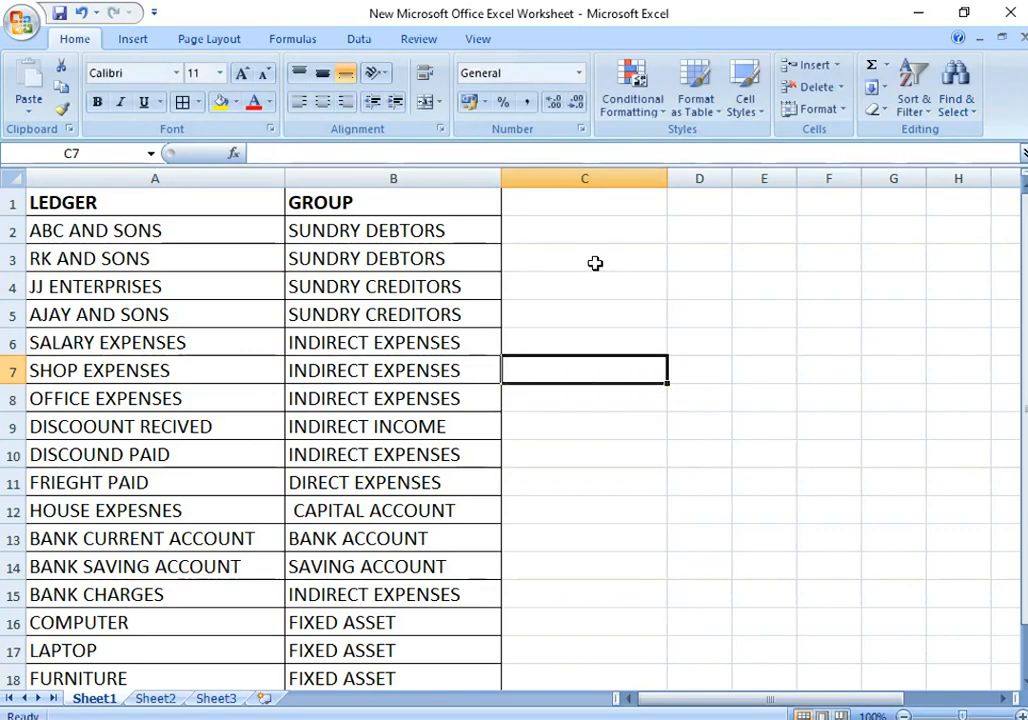
Check the group of the OFFICE EXPENSES ledger and go to the ledger in A9
key(Down)
key(Left)
key(Left)
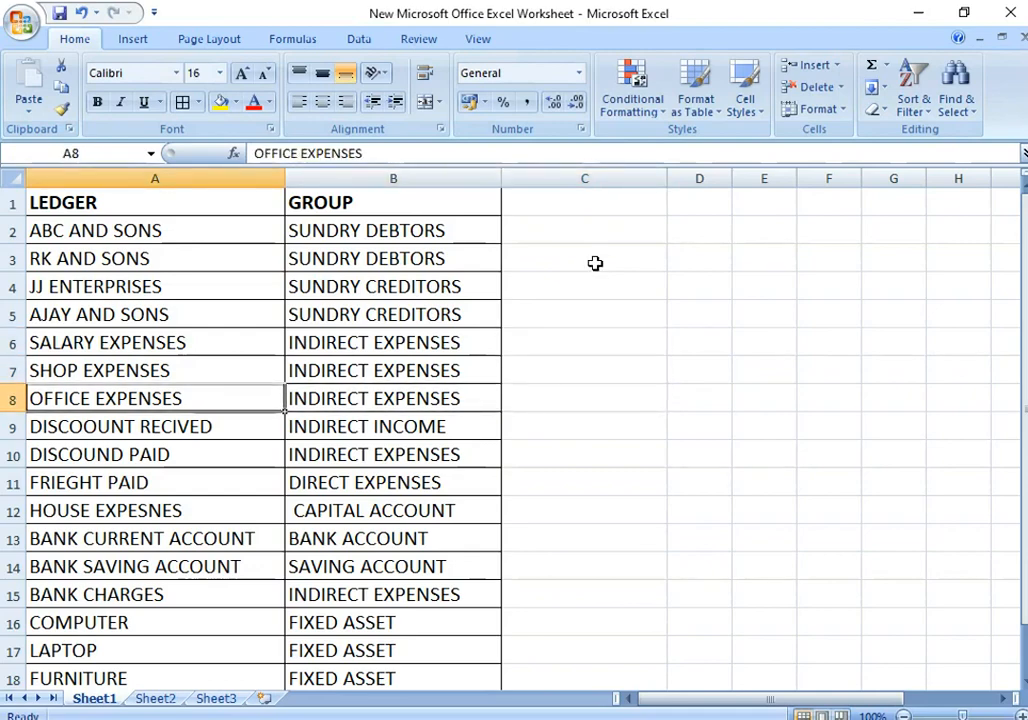
key(Right)
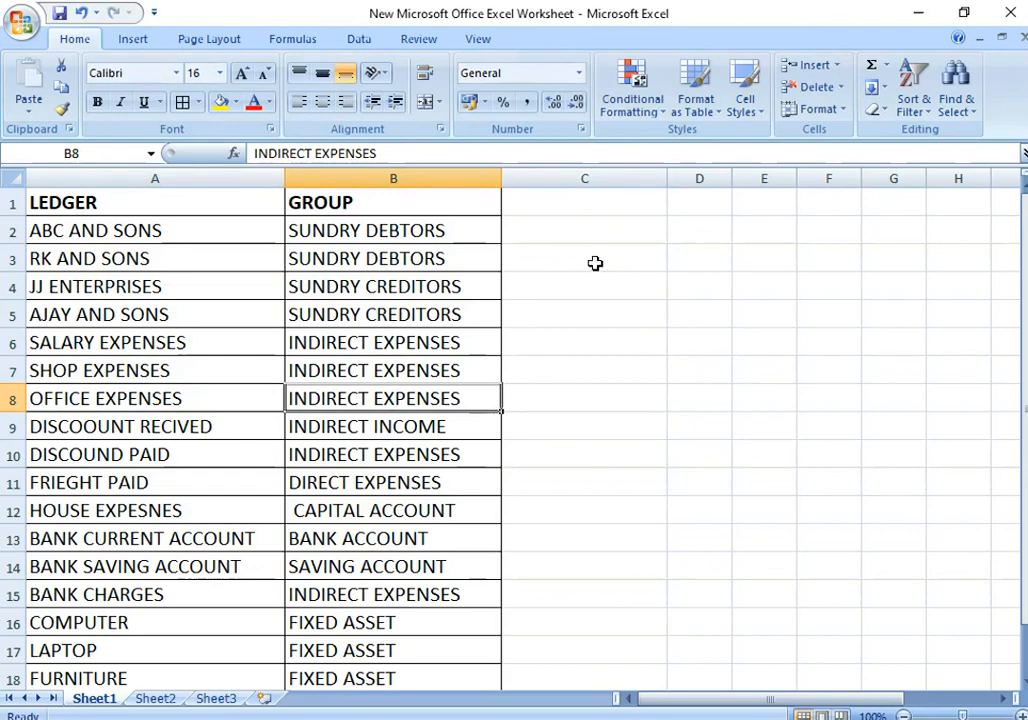
key(Down)
key(Left)
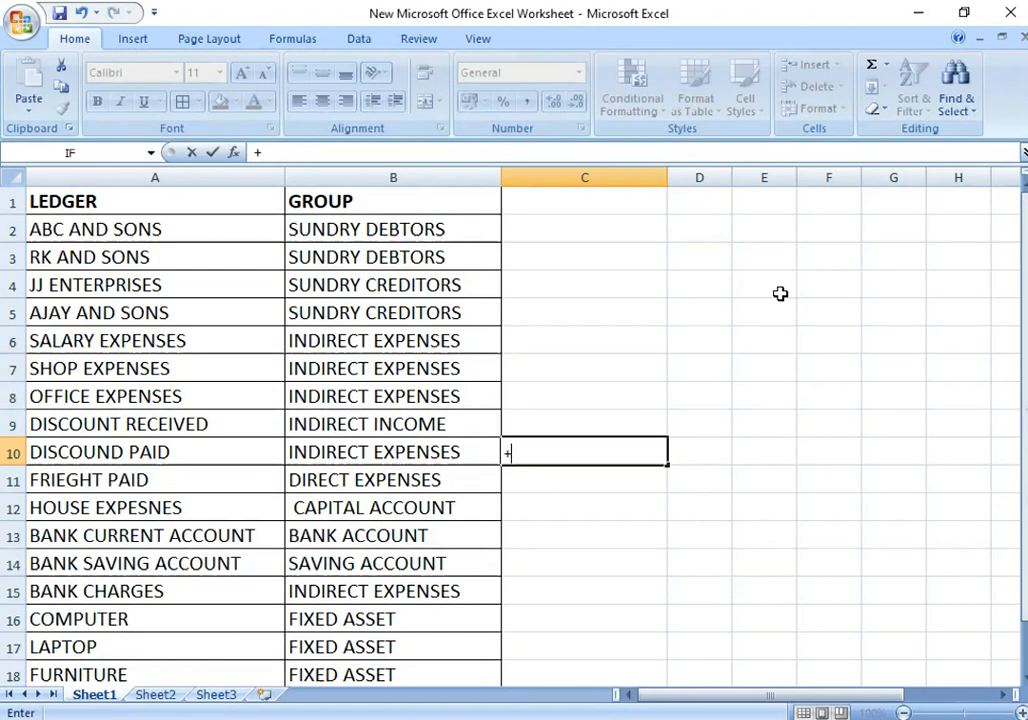
Discard the unfinished formula in C10 and check the group of the DISCOUNT RECEIVED ledger
key(Up)
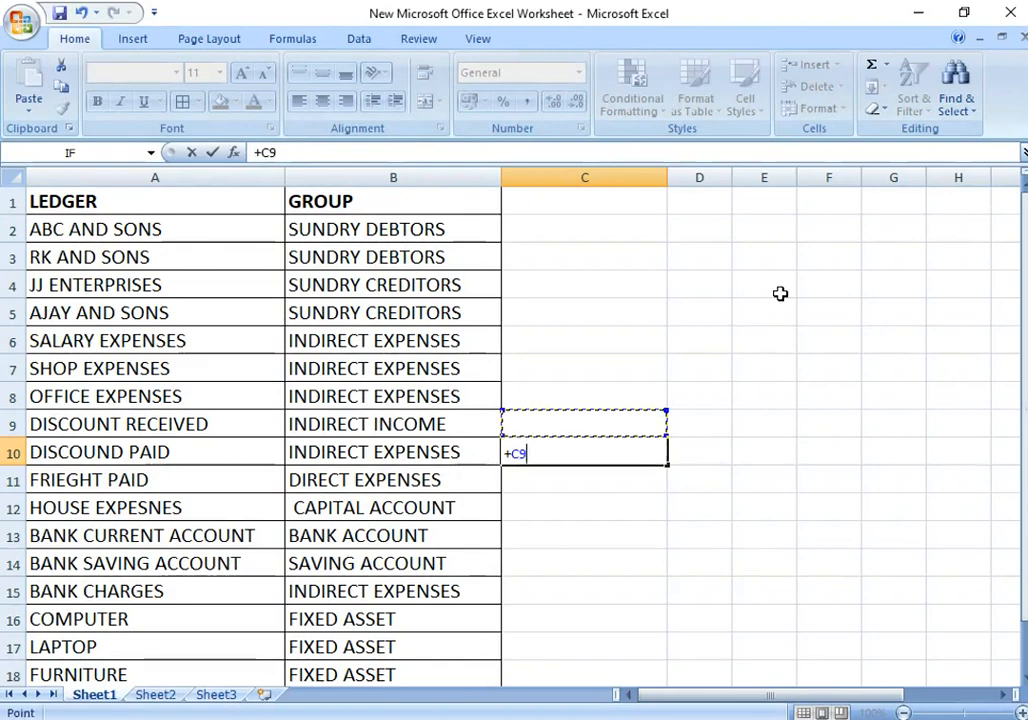
key(Escape)
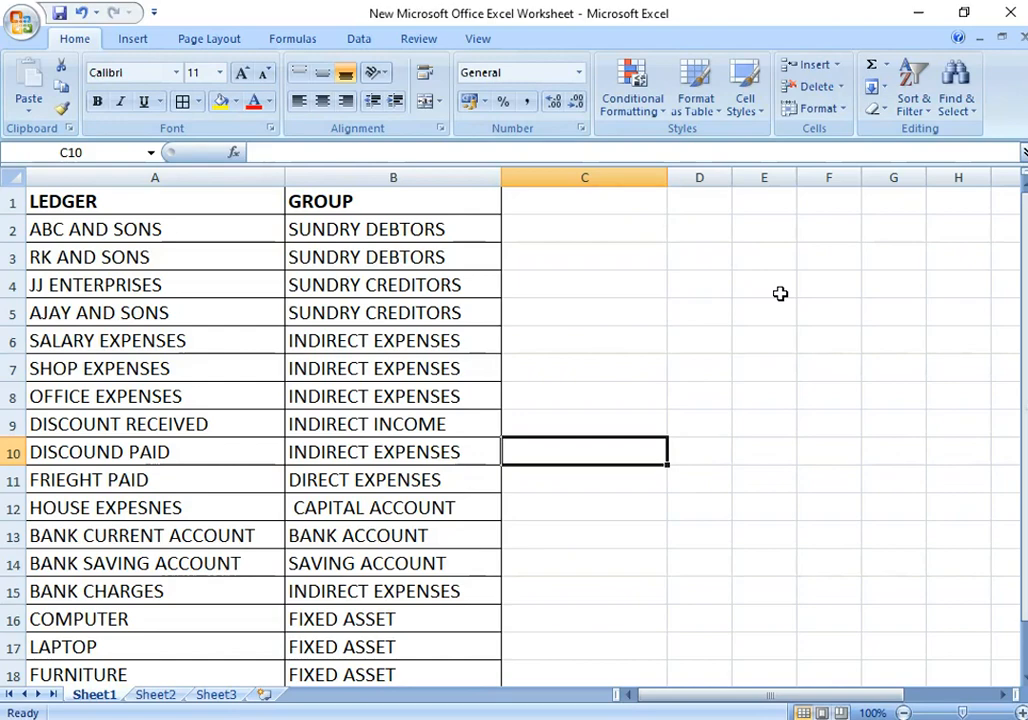
key(Up)
key(Left)
key(Left)
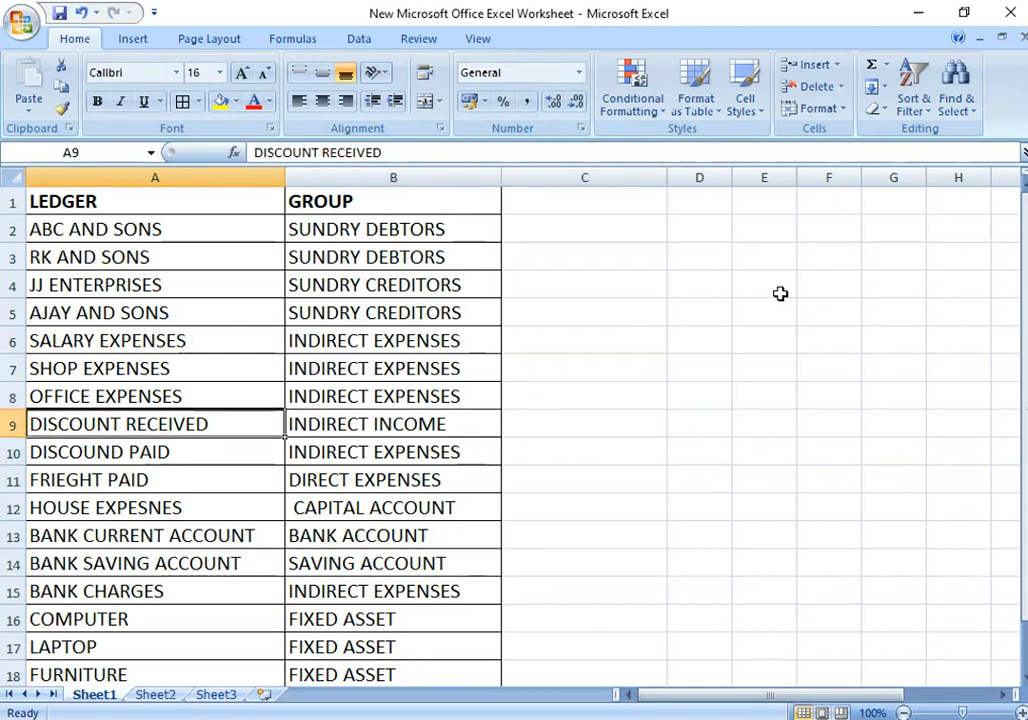
key(Right)
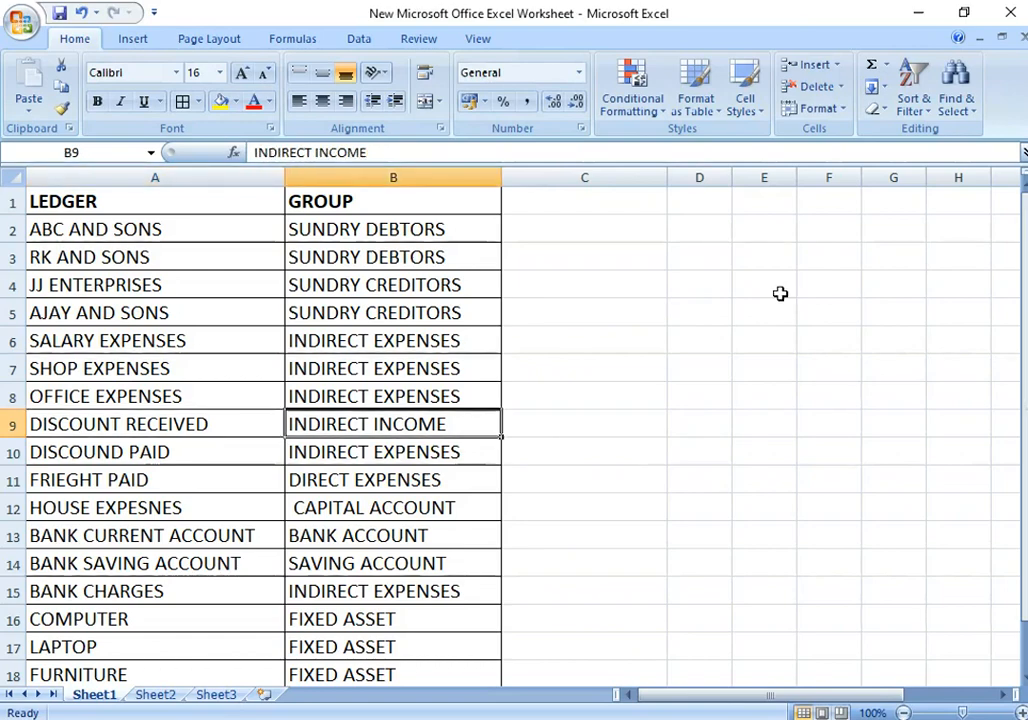
Discard the stray entry in C9 and check the group of the DISCOUND PAID ledger
key(Right)
text(+)
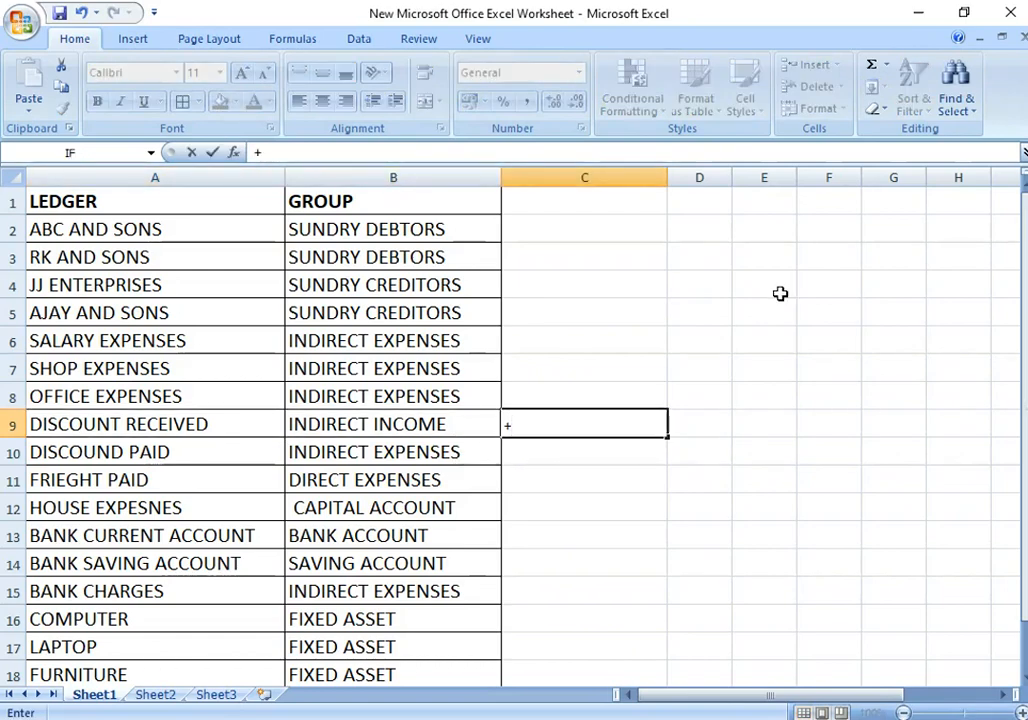
key(Escape)
key(Down)
key(Left)
key(Left)
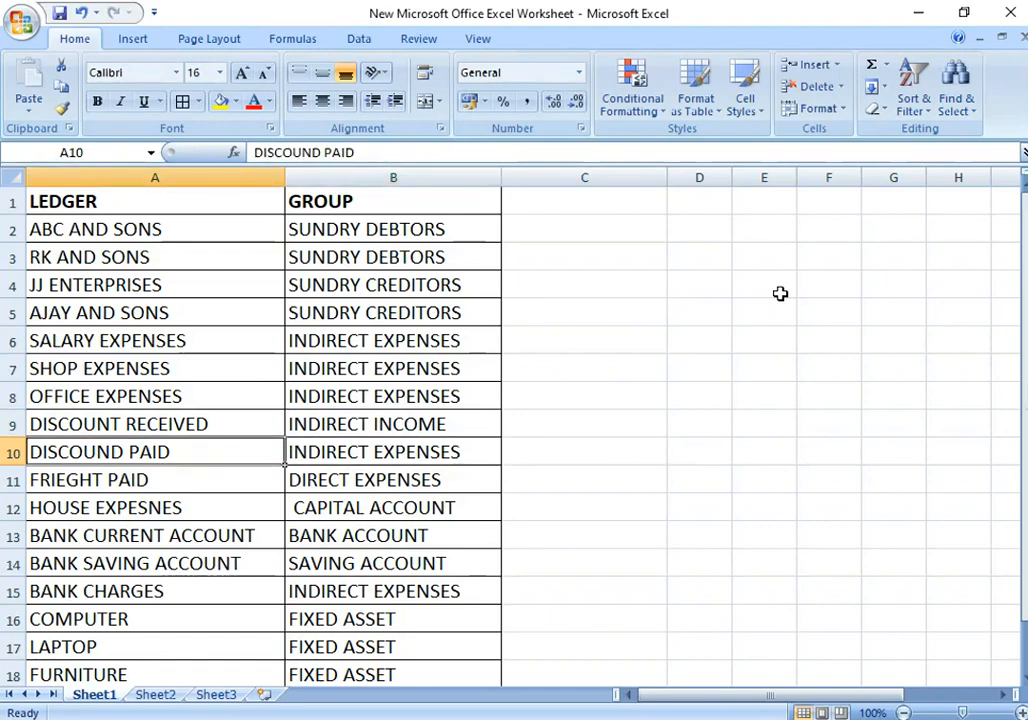
key(Right)
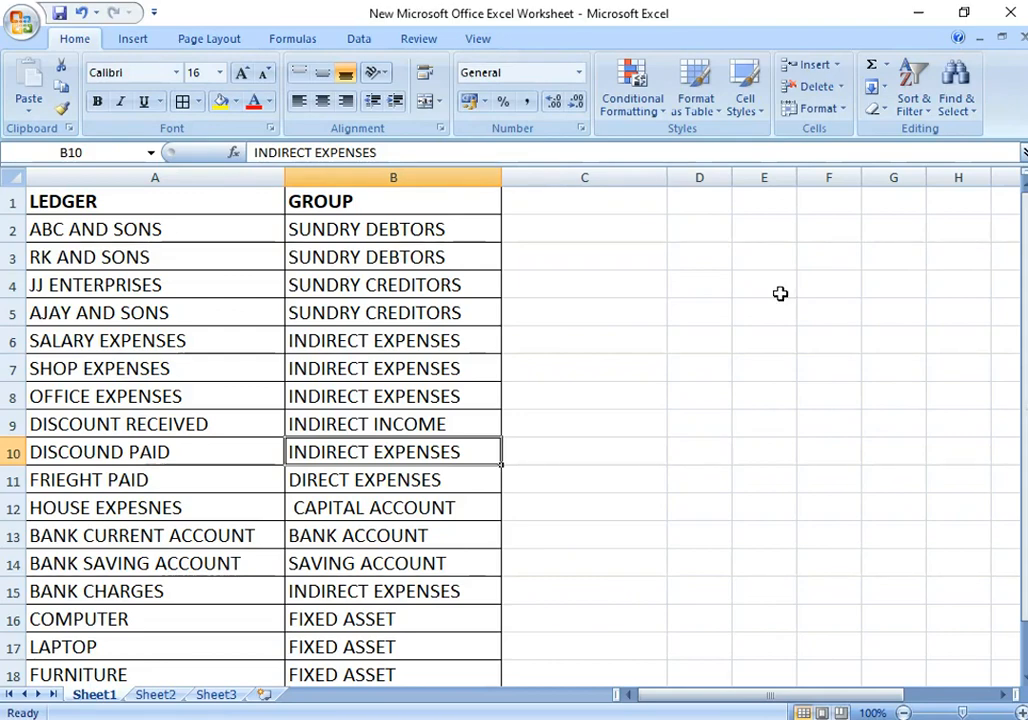
key(Left)
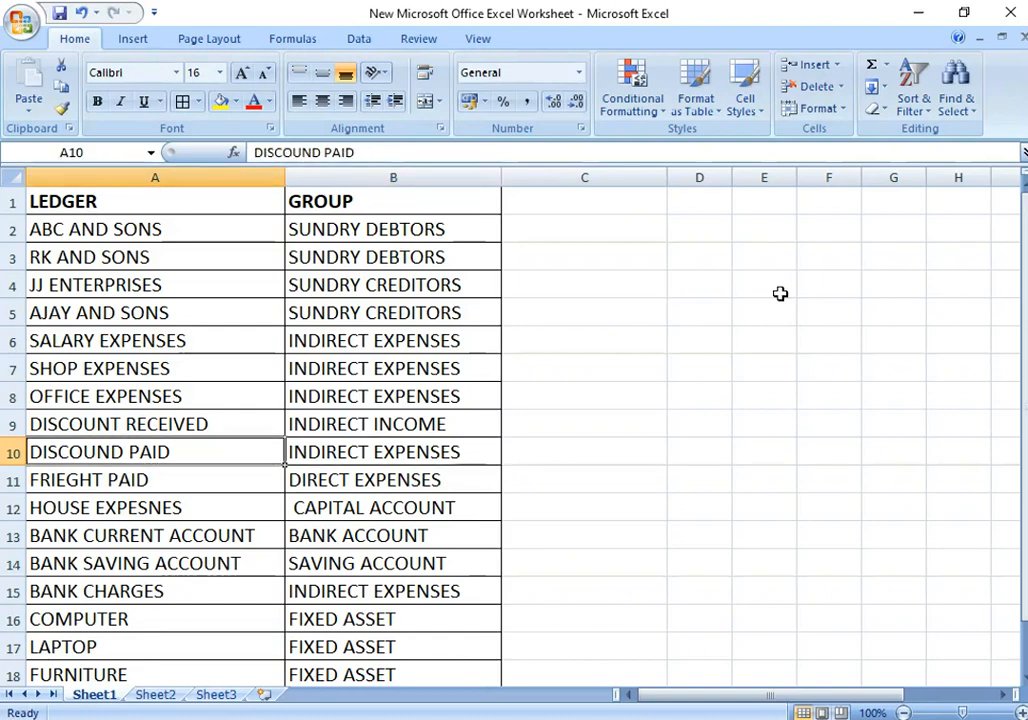
key(Right)
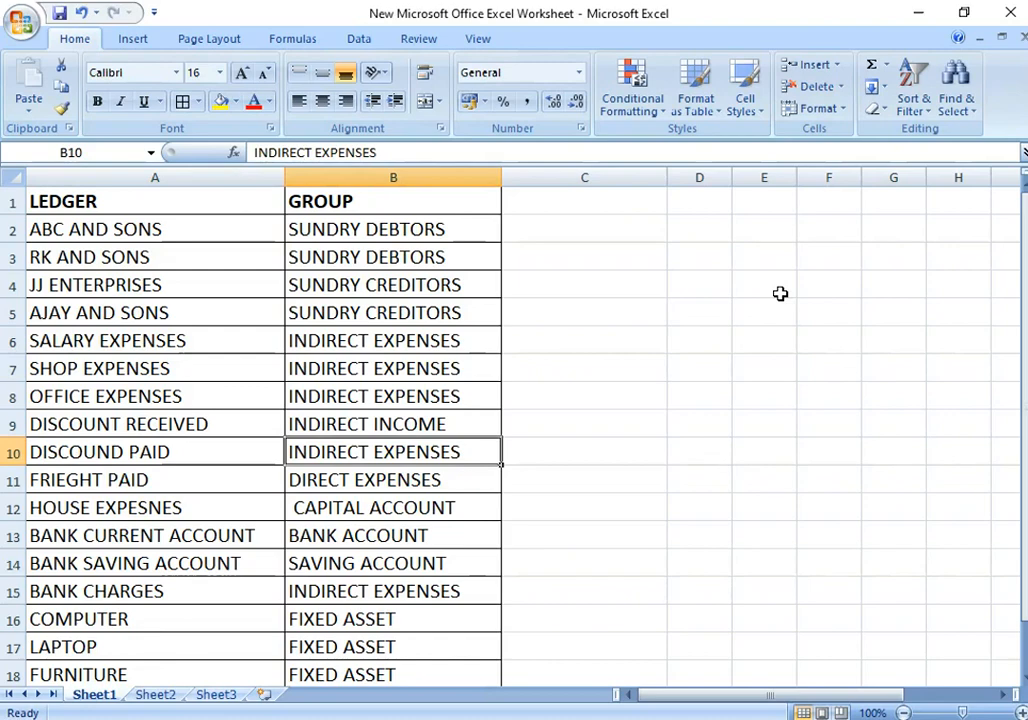
Discard the stray entry in C10 and go to the FRIEGHT PAID ledger in A11
key(Right)
text(=)
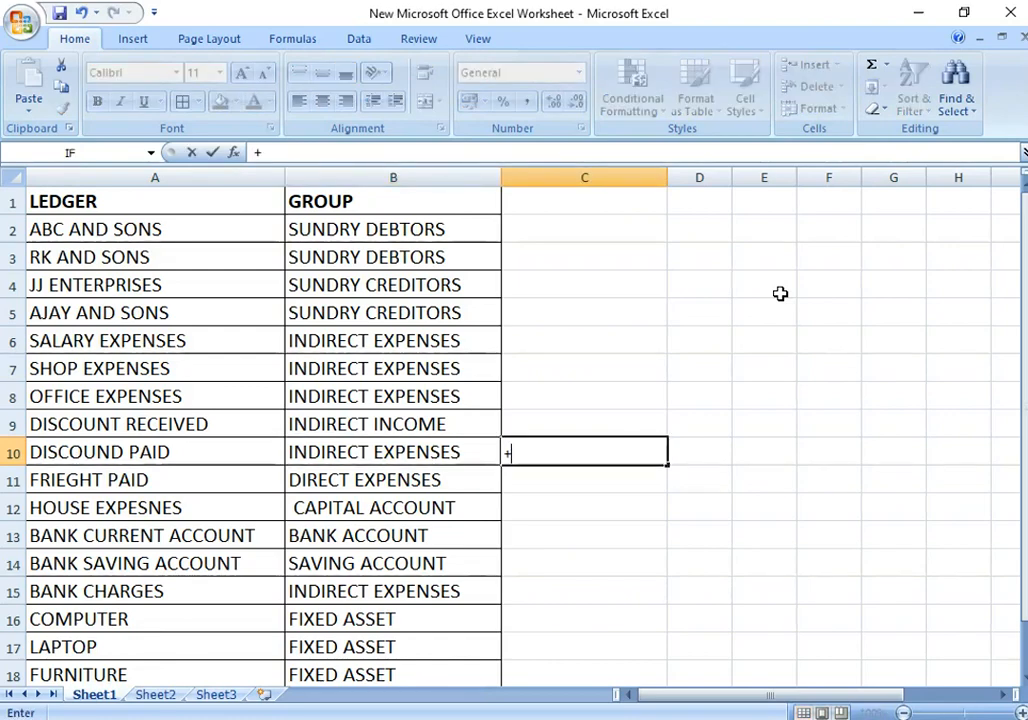
key(BackSpace)
key(Return)
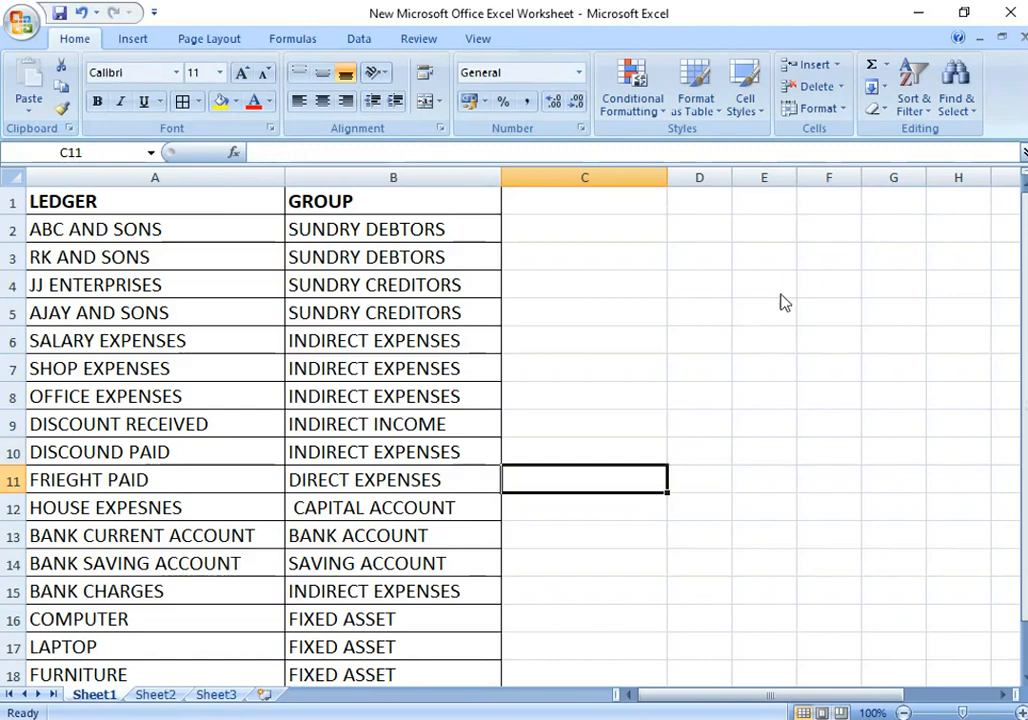
key(Left)
key(Left)
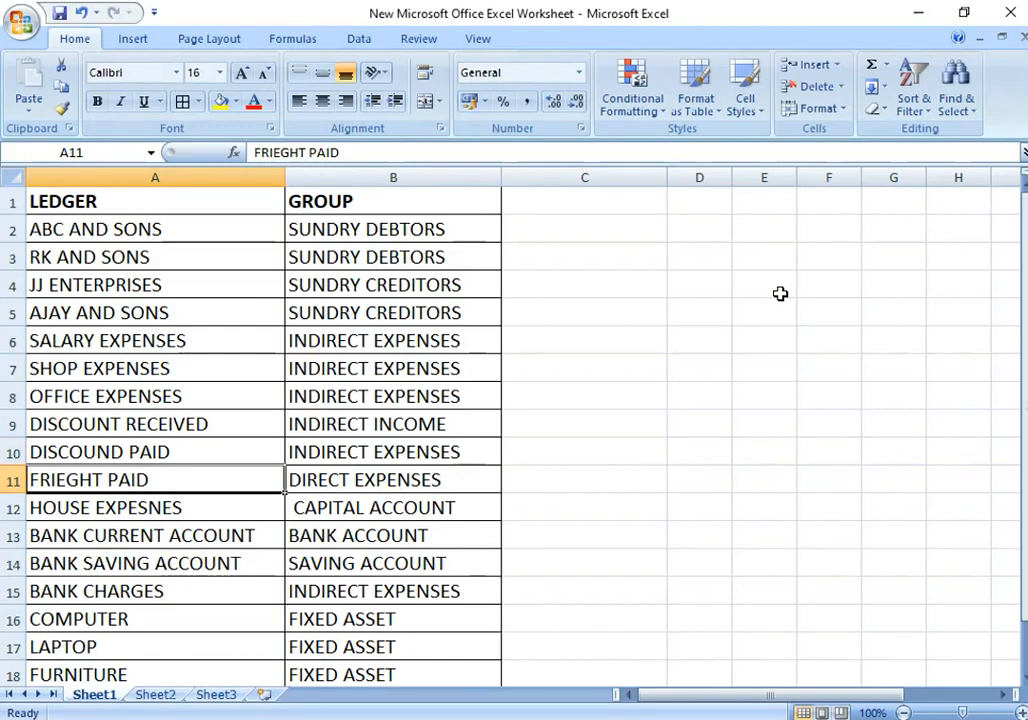
Look through the remaining ledger names below FRIEGHT PAID and return to the HOUSE EXPESNES ledger in A12
key(Down)
key(Down)
key(Down)
key(Down)
key(Down)
key(Down)
key(Down)
key(Up)
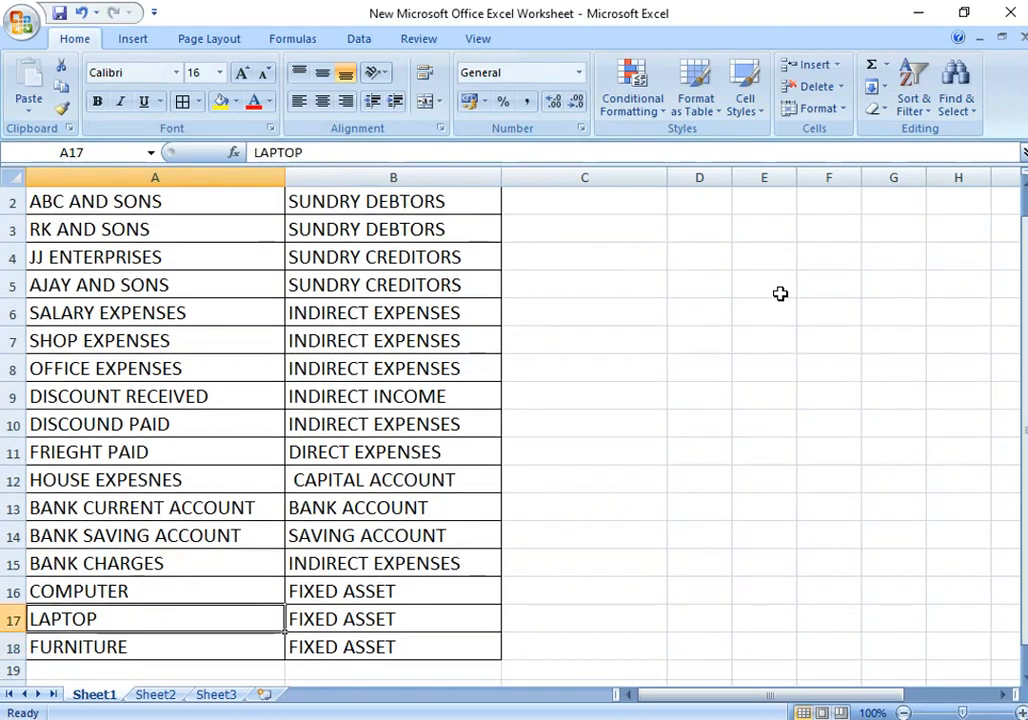
key(Up)
key(Up)
key(Up)
key(Up)
key(Up)
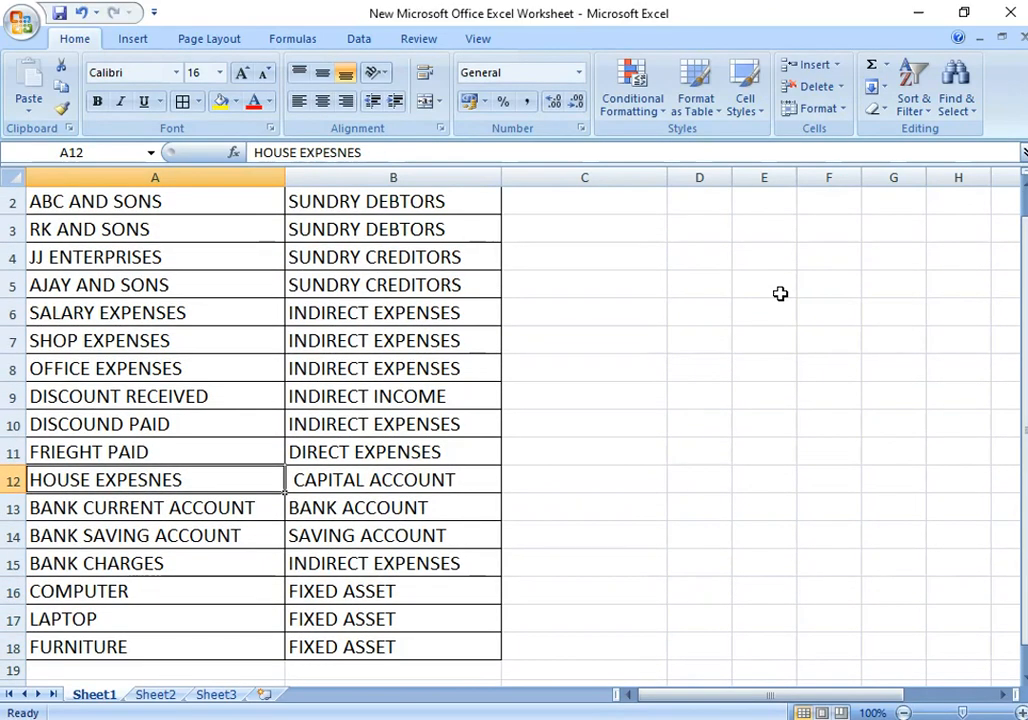
Check the group of the HOUSE EXPESNES ledger and compare it with the groups in the rows just above
key(Right)
key(Left)
key(Right)
key(Up)
key(Up)
key(Down)
key(Down)
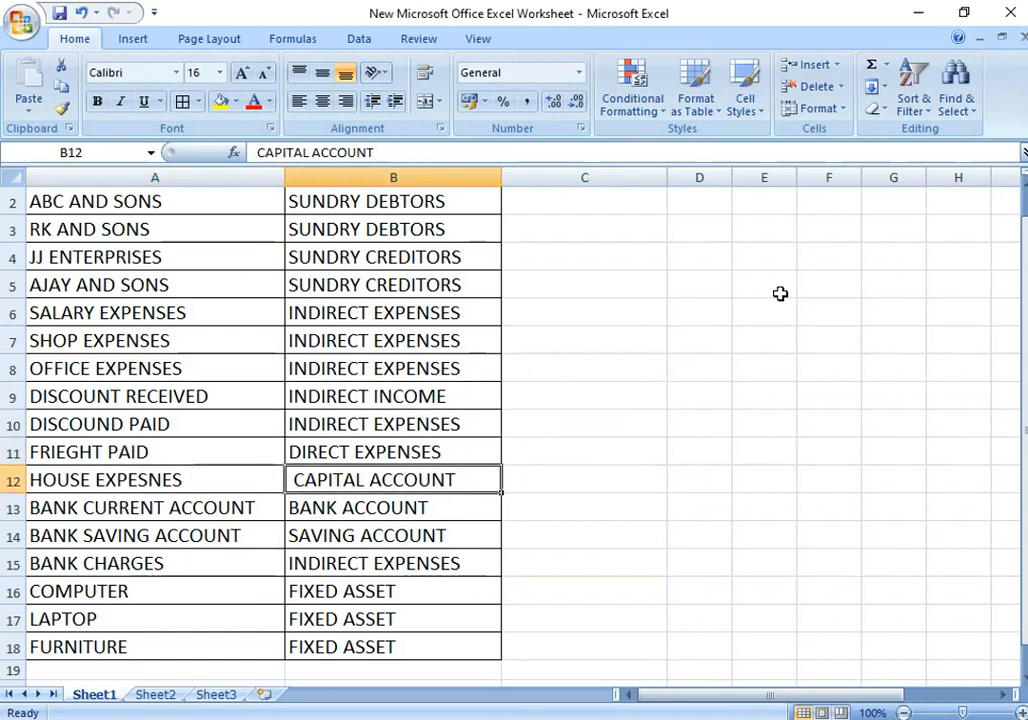
Look back through the group column up to its heading and down again through the expense and income groups
key(Up)
key(Up)
key(Up)
key(Up)
key(Up)
key(Up)
key(Up)
key(Up)
key(Up)
key(Up)
key(Up)
key(Down)
key(Down)
key(Down)
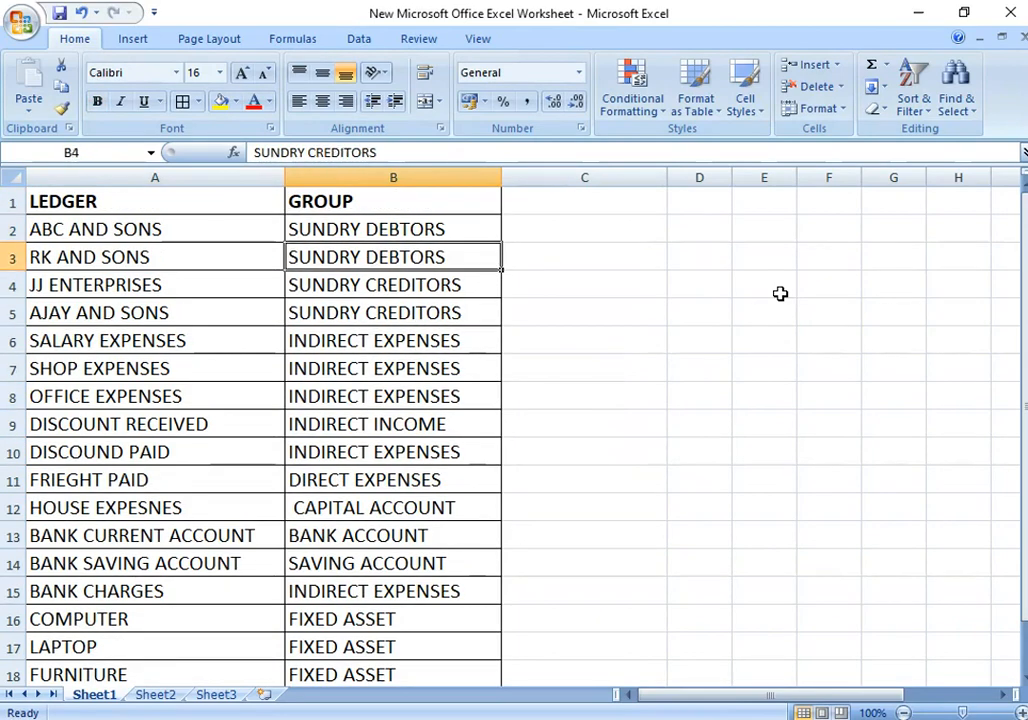
key(Down)
key(Down)
key(Down)
key(Down)
key(Down)
key(Down)
key(Down)
key(Down)
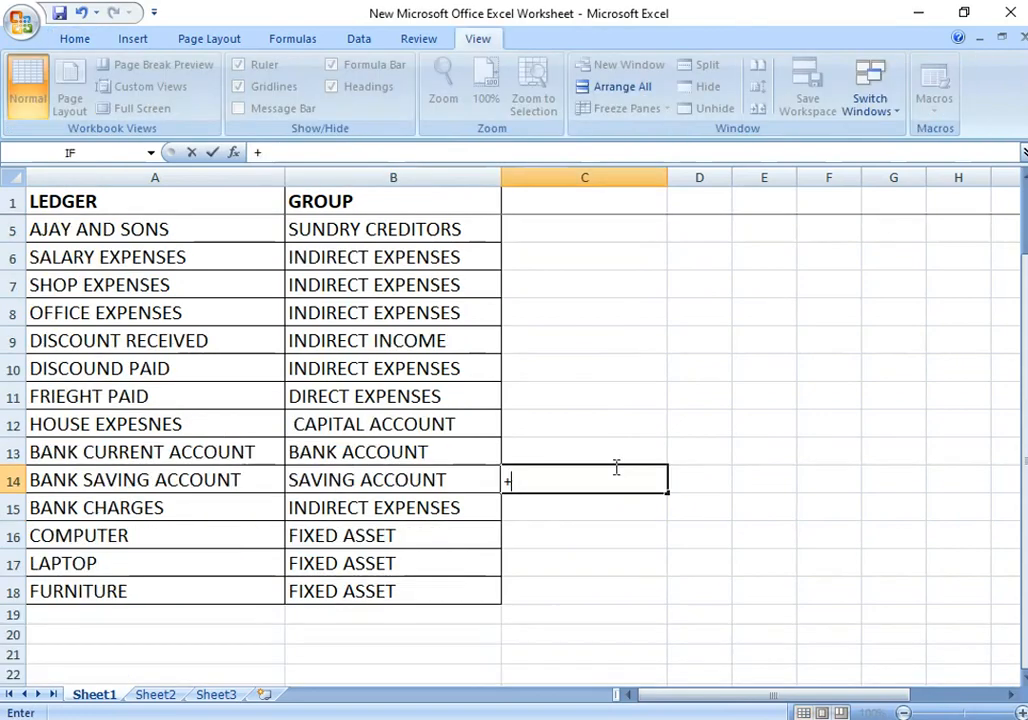
Leave the unfinished entry in C14 and check the group of the BANK CURRENT ACCOUNT ledger
key(Up)
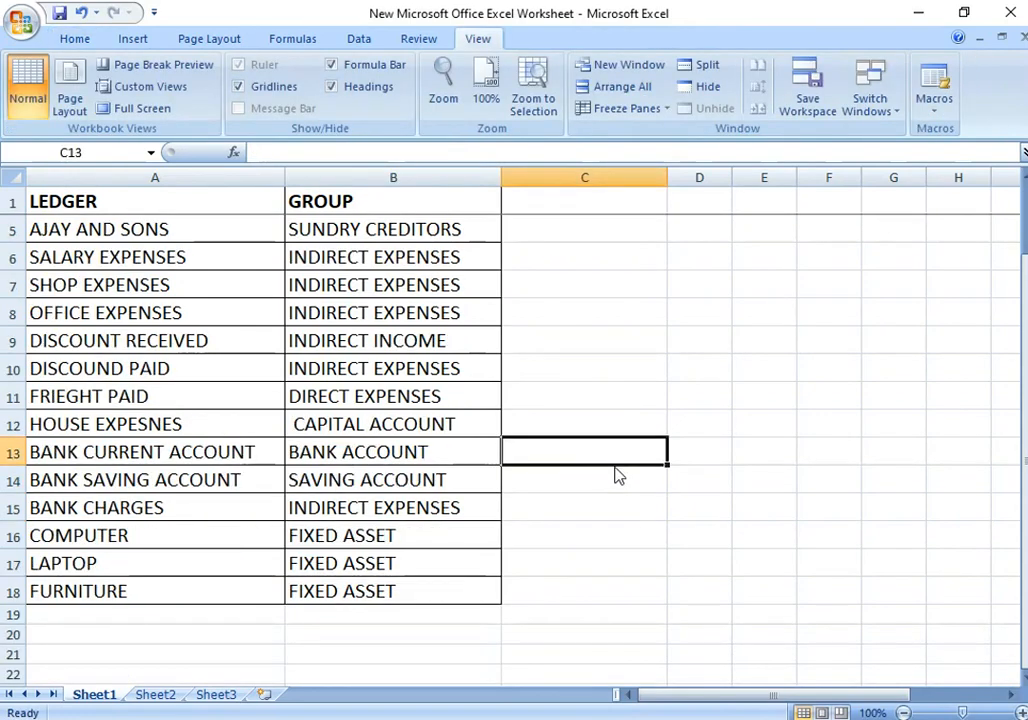
key(Left)
key(Left)
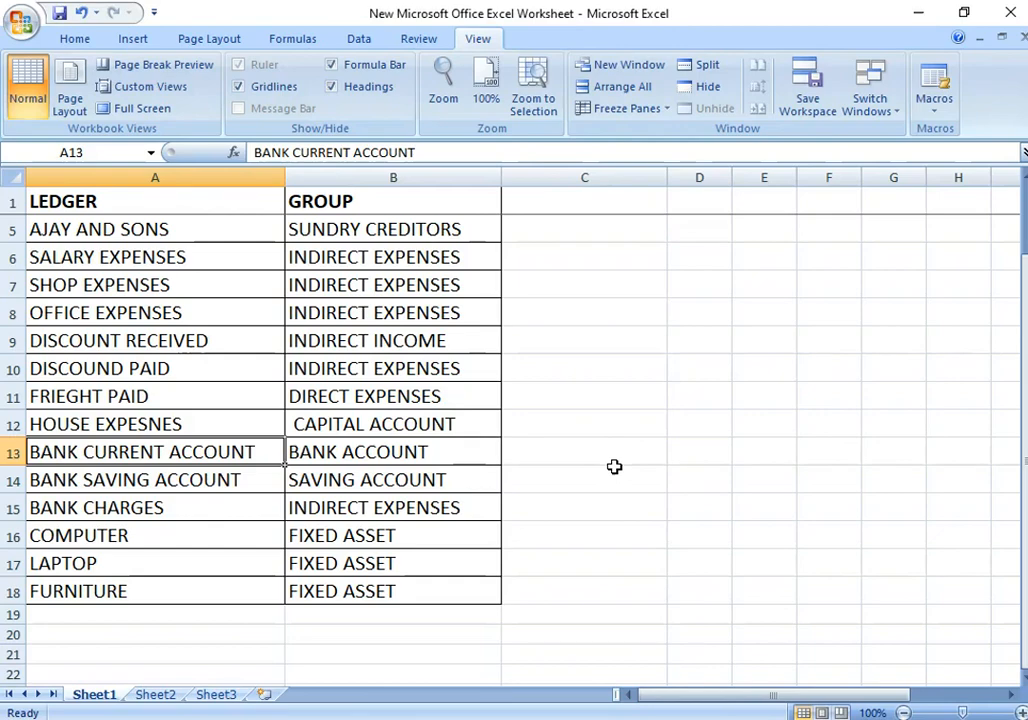
key(Right)
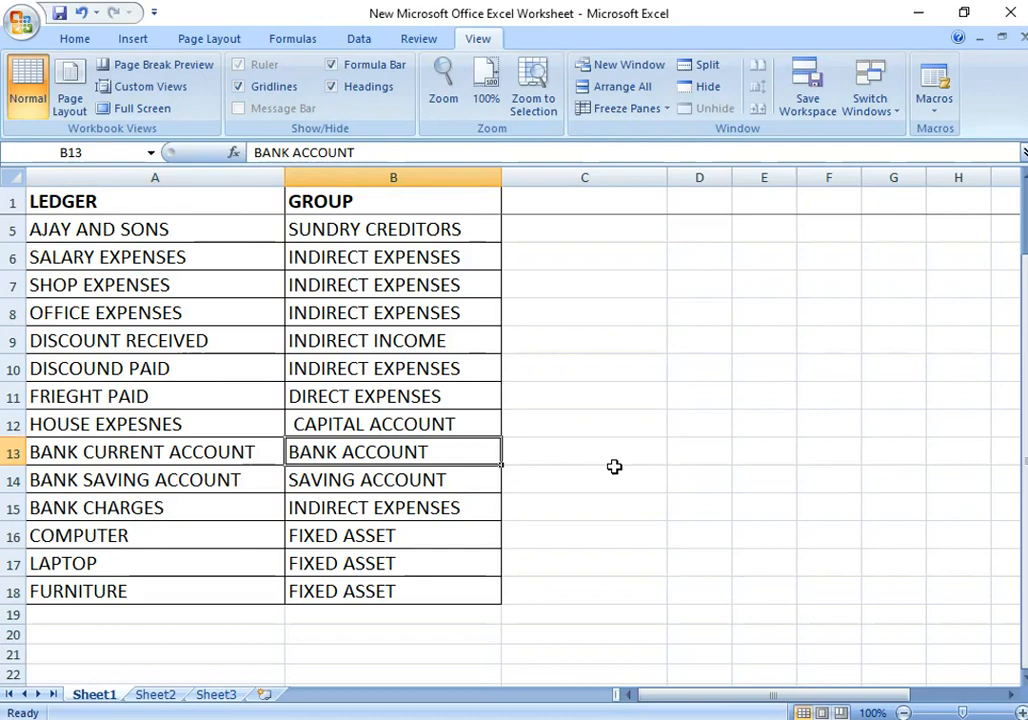
Set the group of the BANK SAVING ACCOUNT ledger in B14 to BANK ACCOUNT
key(Down)
text(BANK)
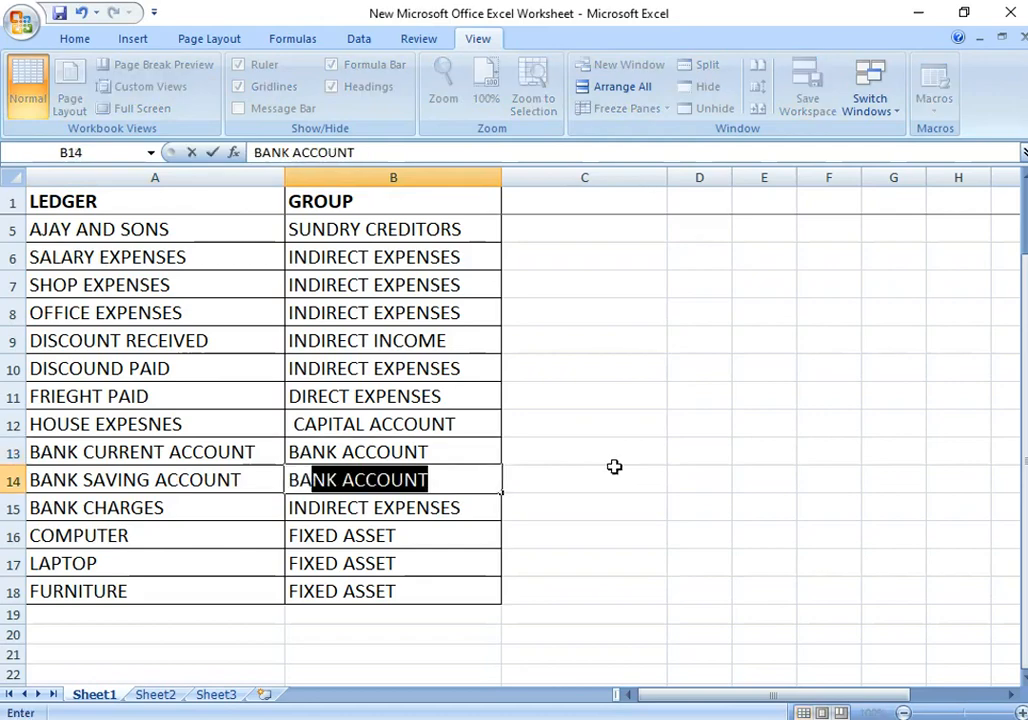
key(Return)
key(Up)
key(Left)
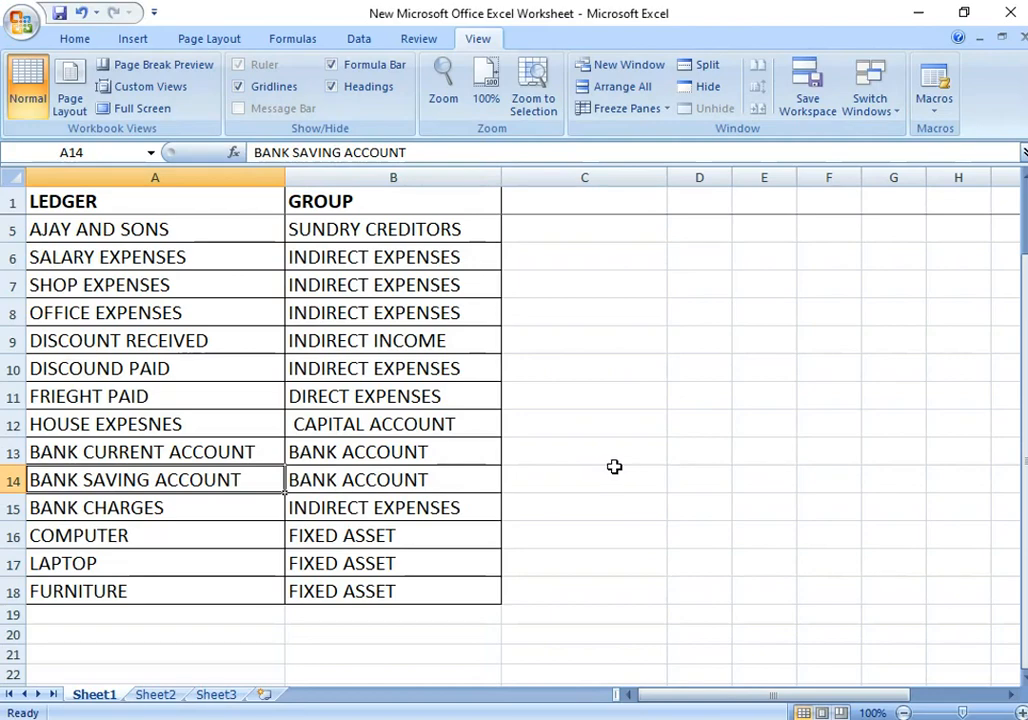
key(Right)
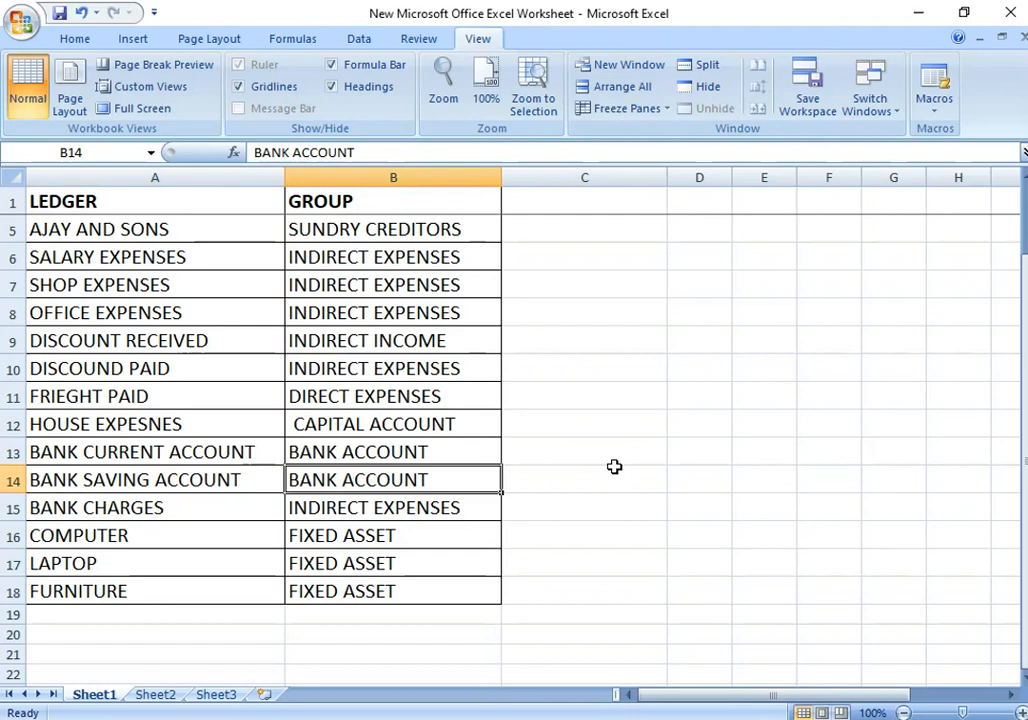
Check which group the BANK CHARGES ledger in row 15 is assigned to
key(Down)
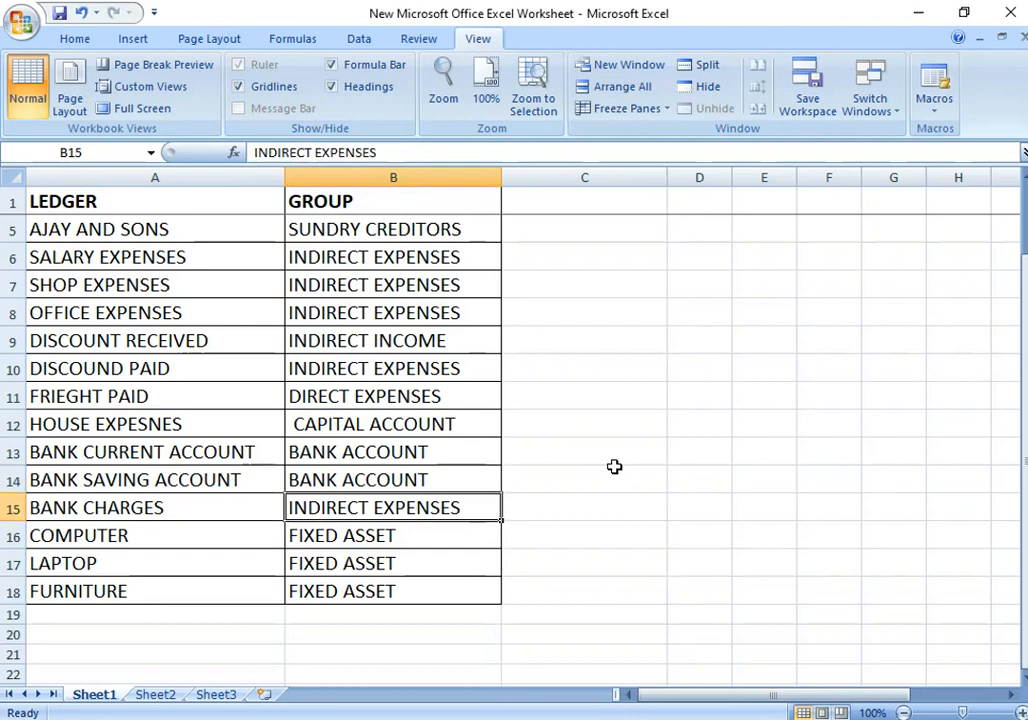
key(Left)
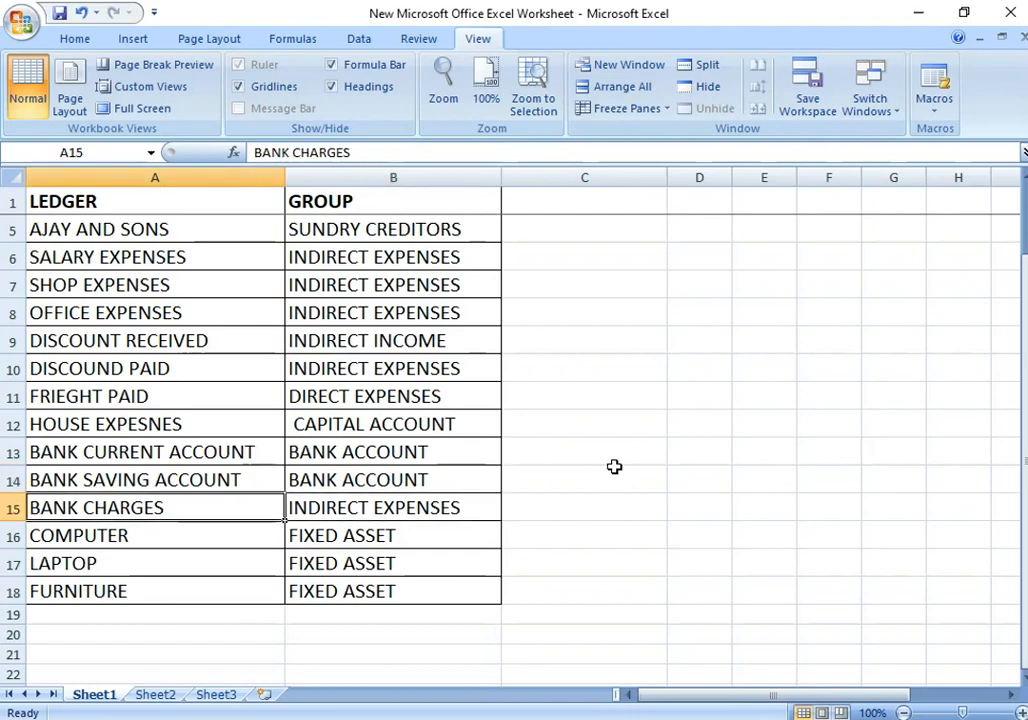
key(Right)
key(Right)
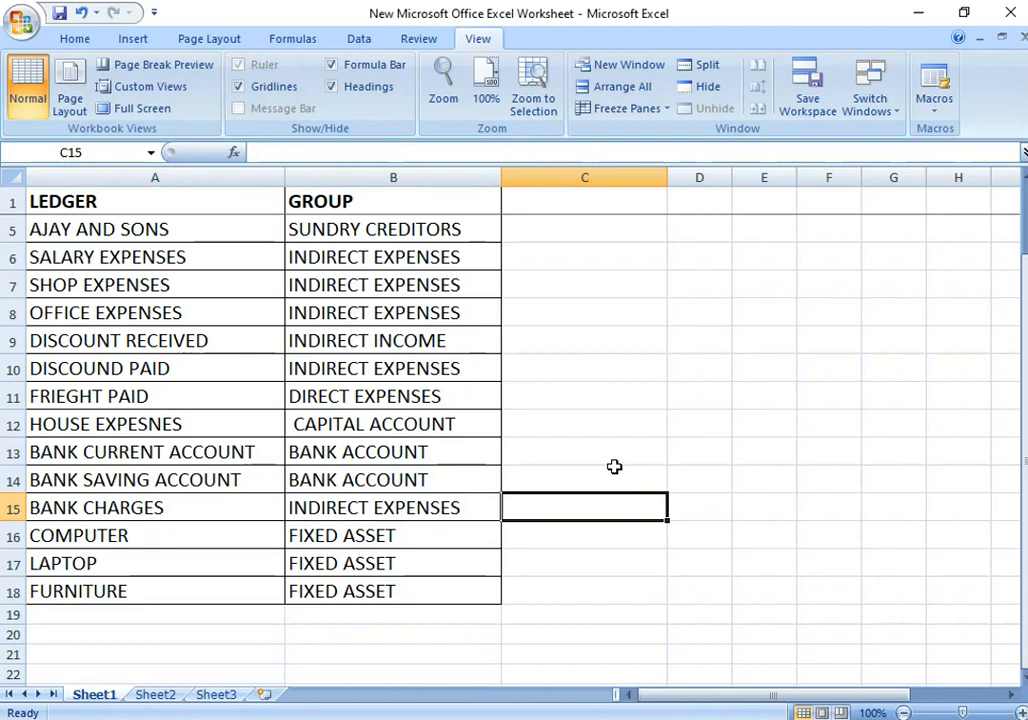
key(Left)
key(Left)
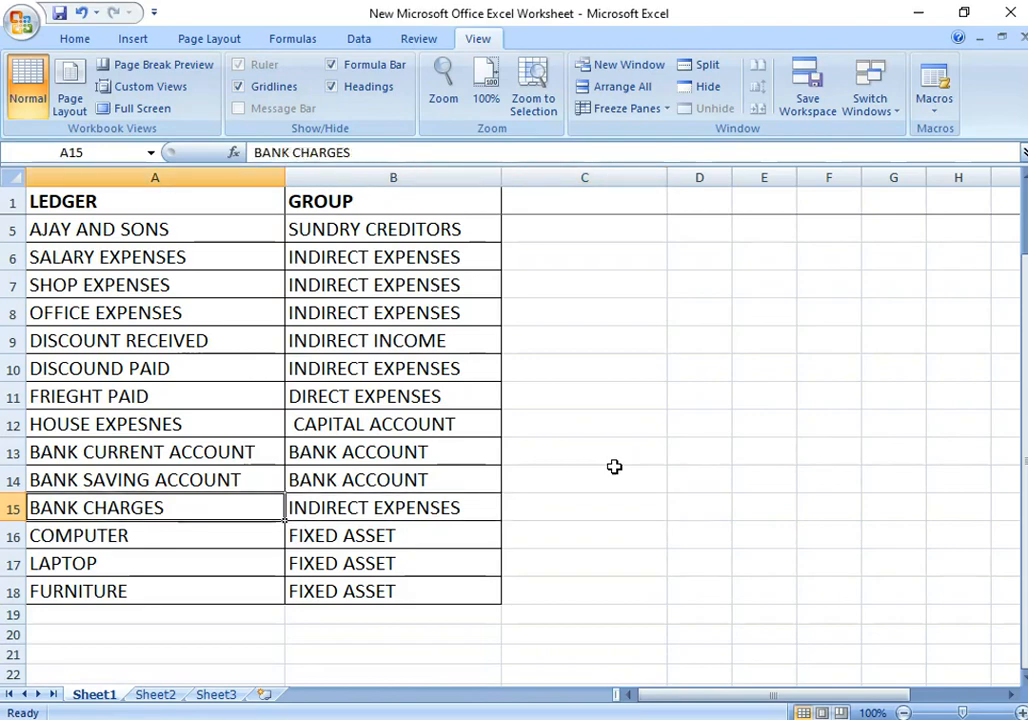
key(Right)
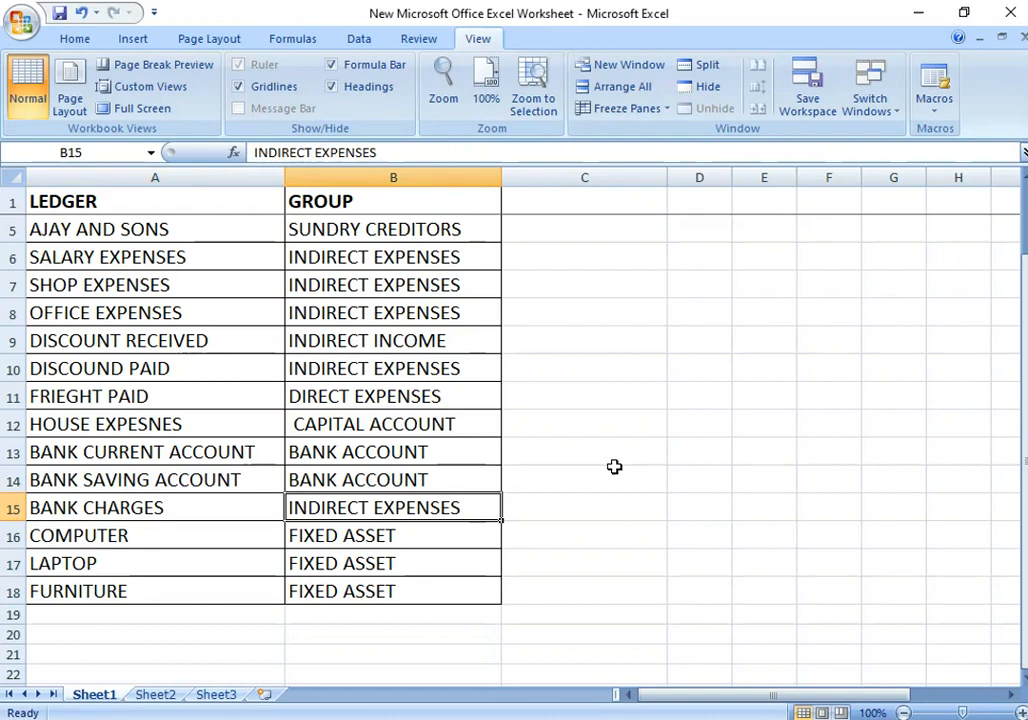
Look over the COMPUTER, LAPTOP and FURNITURE ledgers and check the group of the COMPUTER ledger
key(Down)
key(Left)
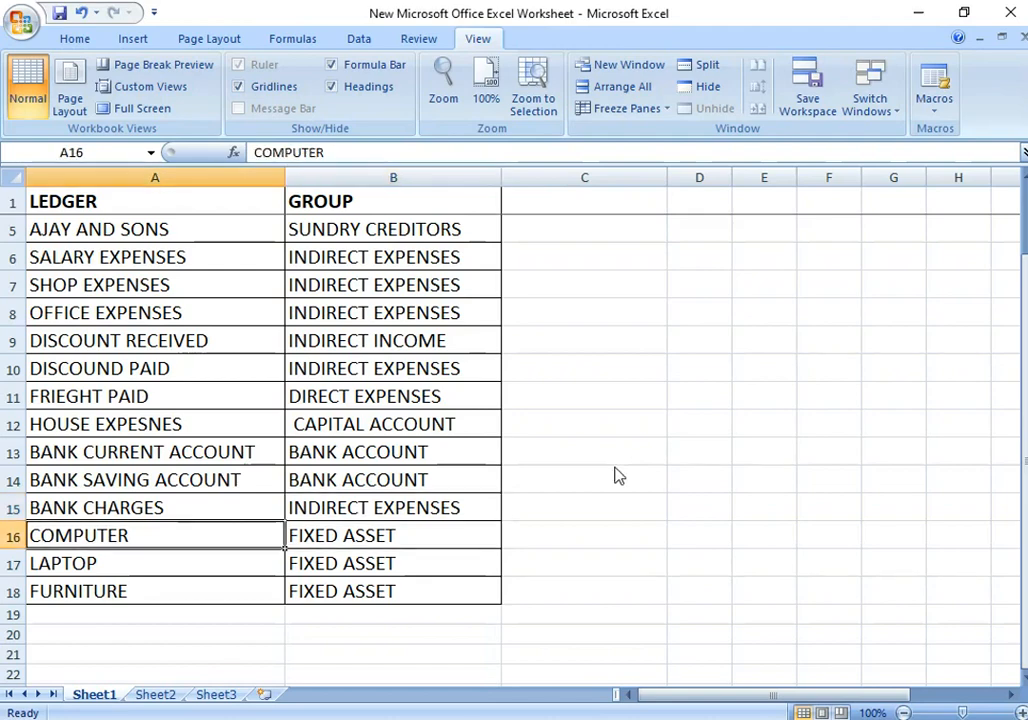
key(Down)
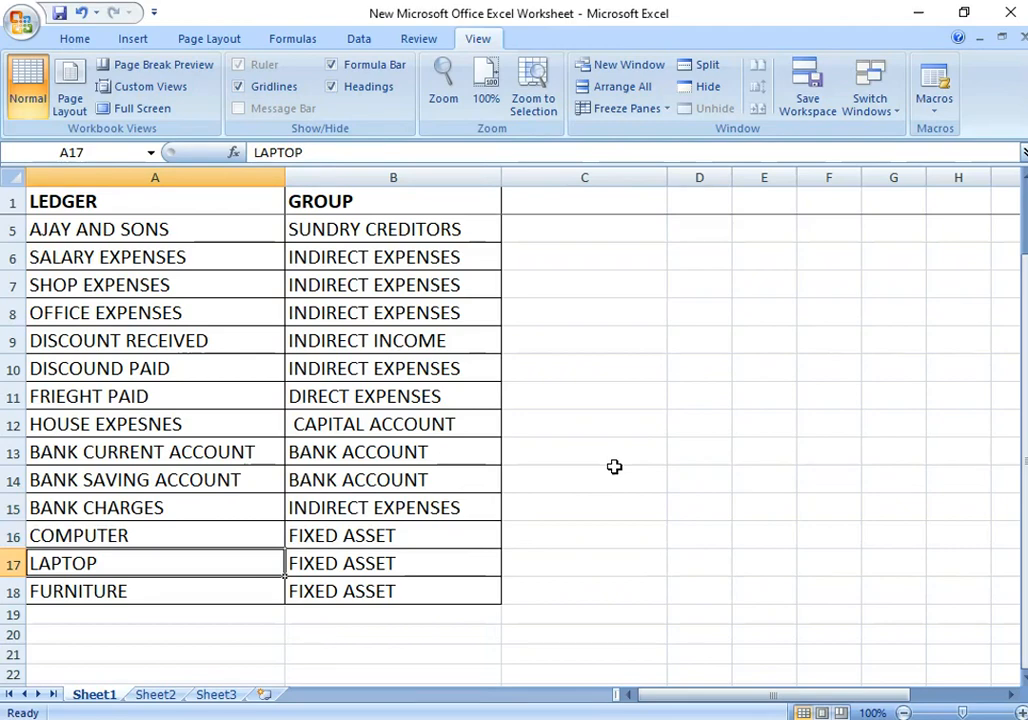
key(Down)
key(Up)
key(Up)
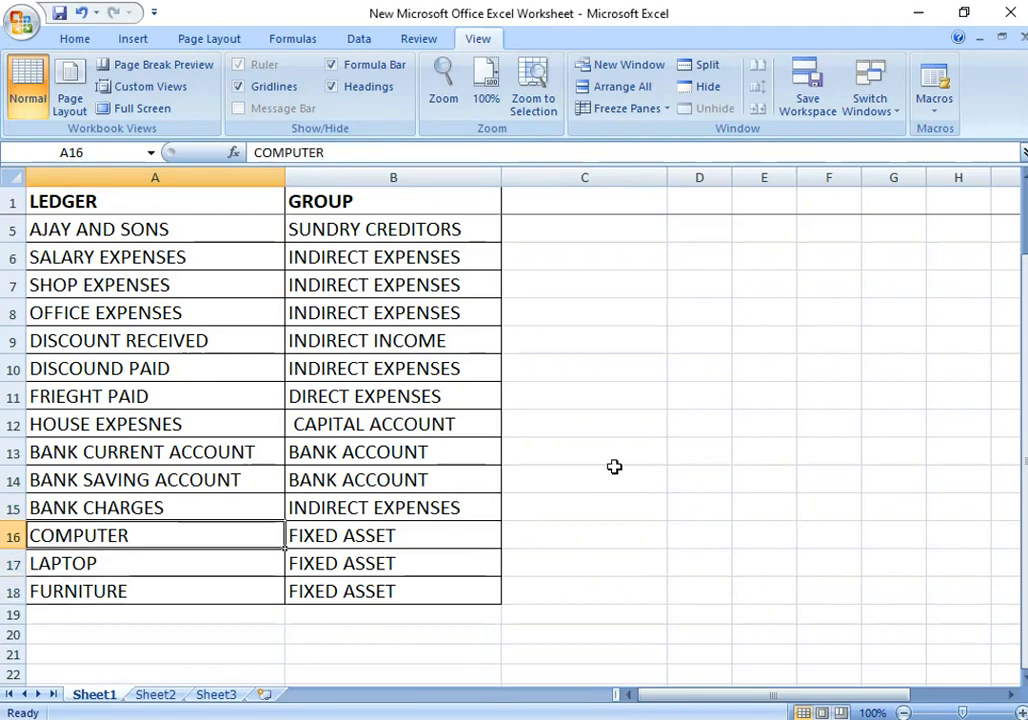
key(Right)
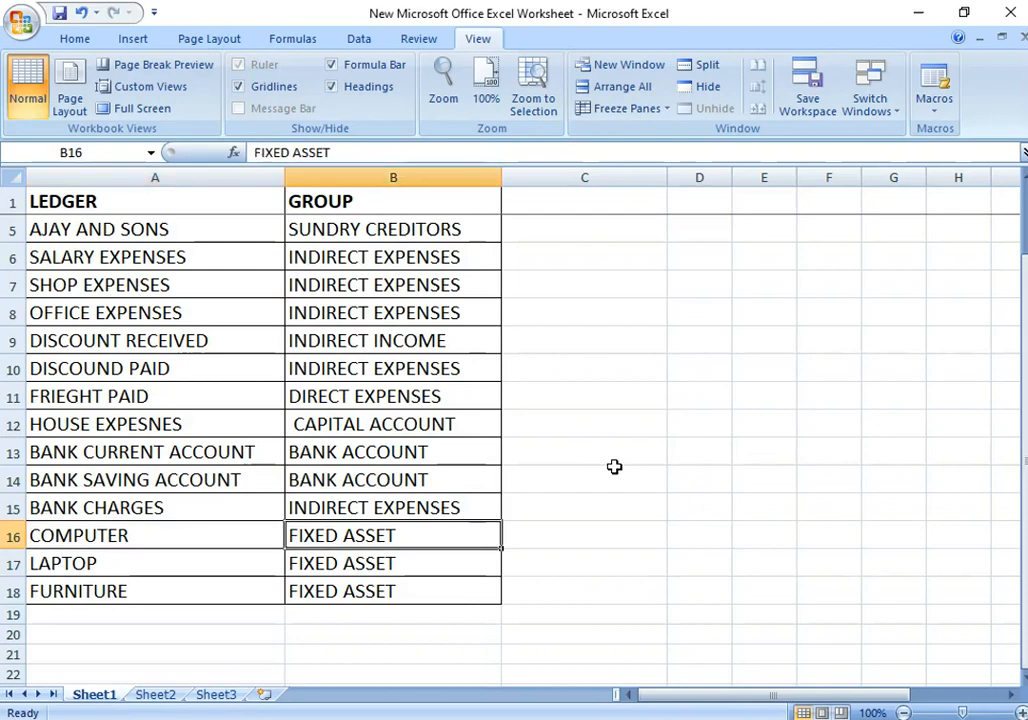
Check the groups of the LAPTOP and FURNITURE ledgers
key(Down)
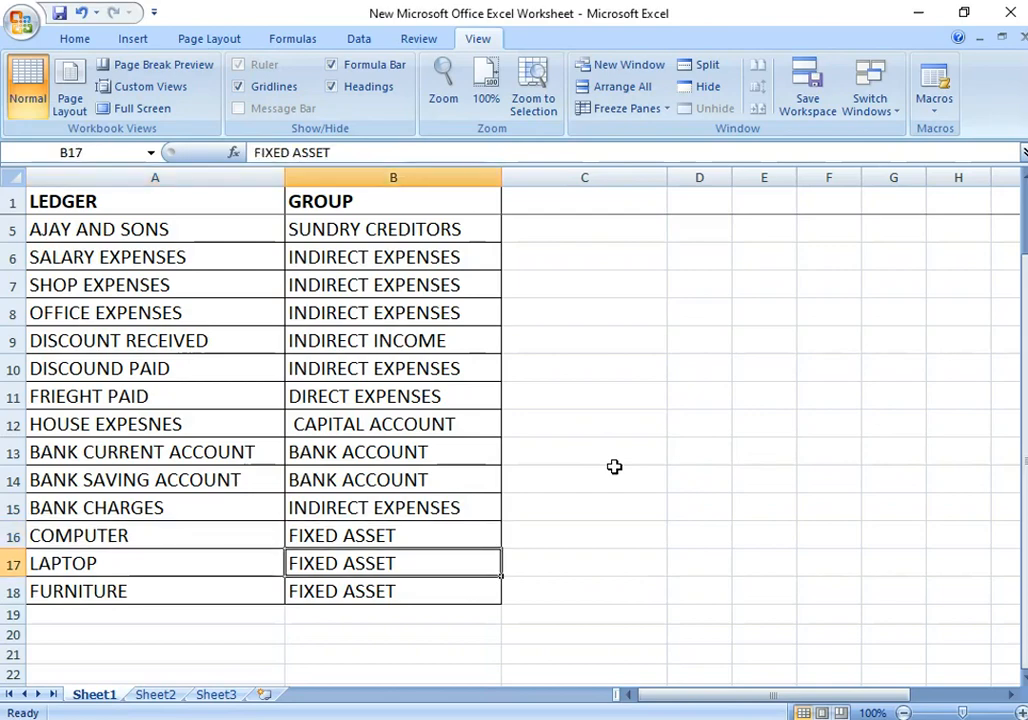
key(Left)
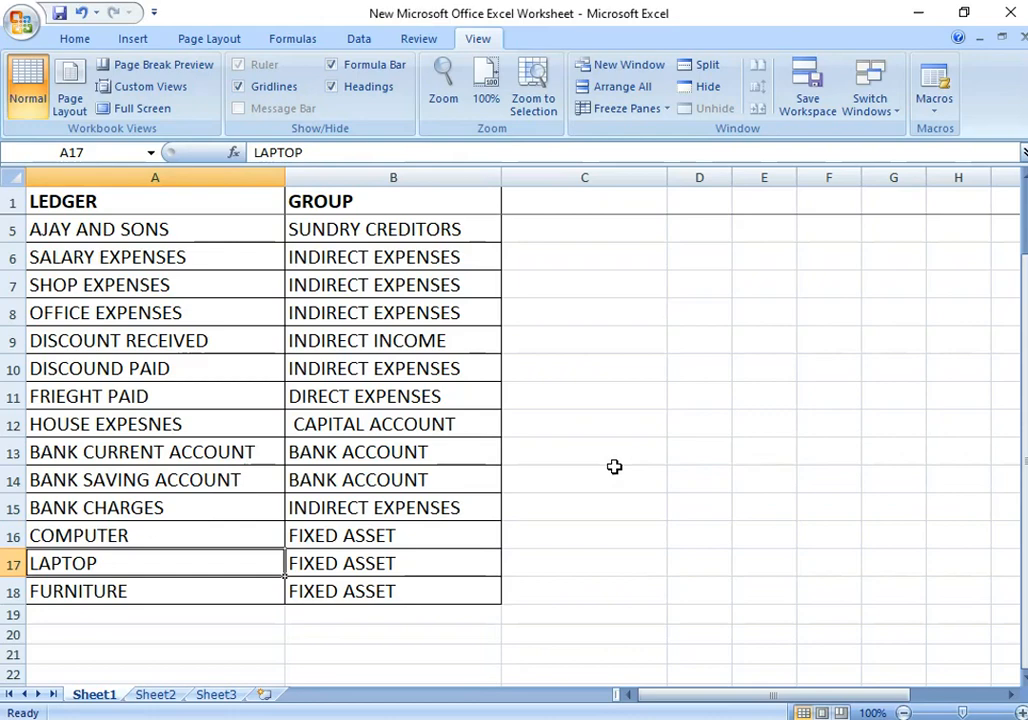
key(Right)
key(Down)
key(Left)
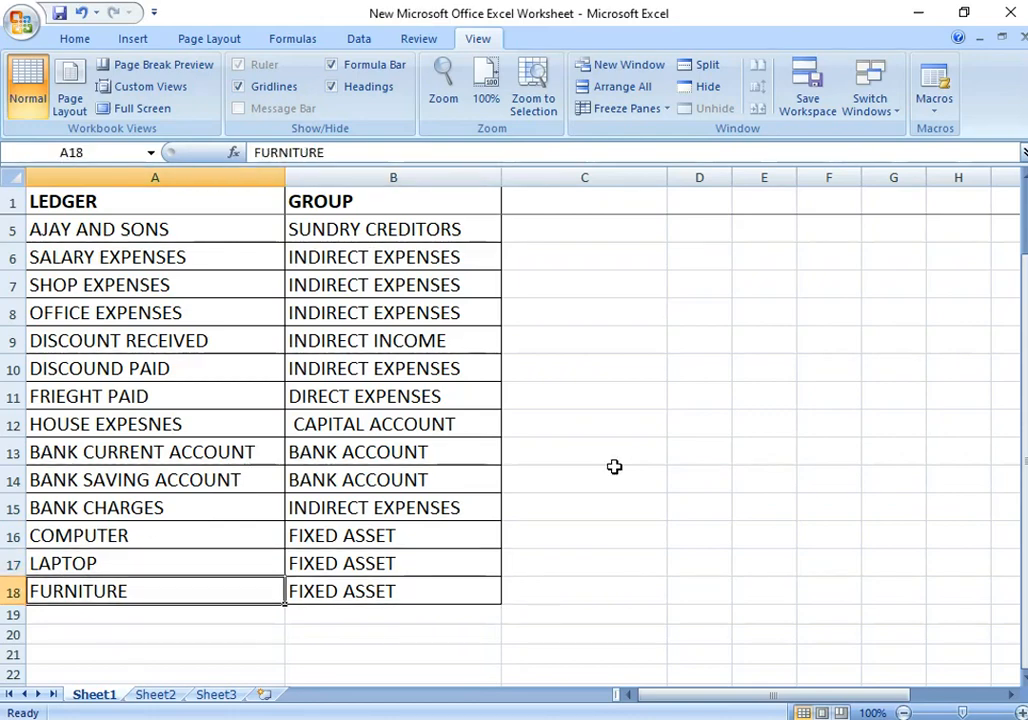
key(Right)
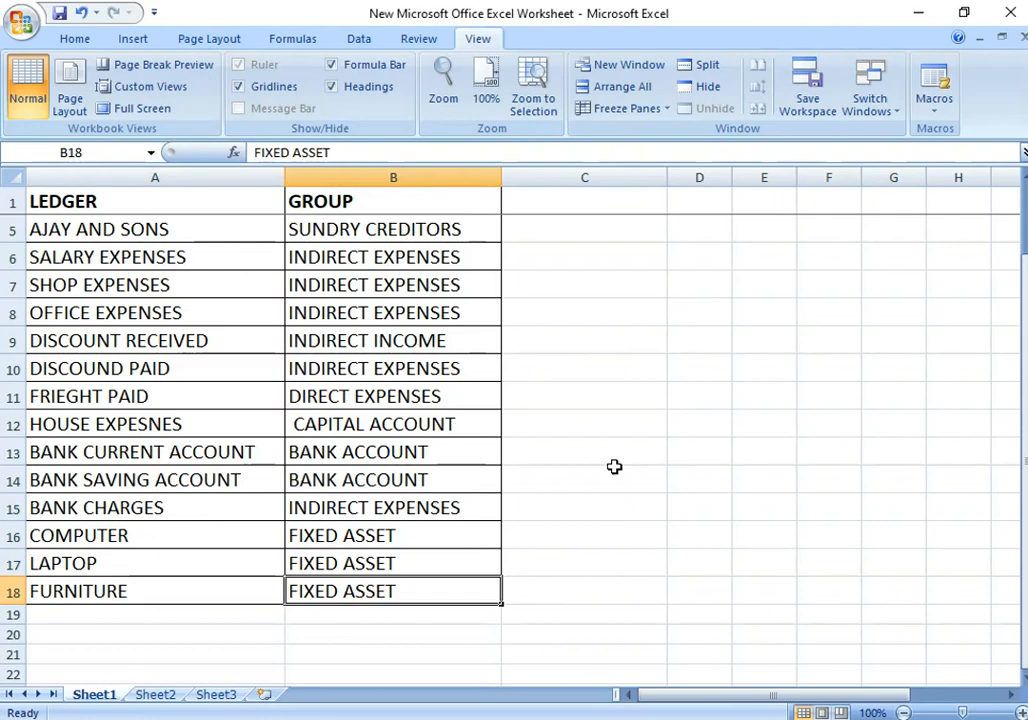
Return to the start of the ledger list and look at its headings and first group entries
key(Right)
key(Up)
key(Up)
key(Up)
key(Up)
key(Up)
key(Up)
key(Up)
key(Up)
key(Up)
key(Up)
key(Up)
key(Up)
key(Up)
key(Up)
key(Up)
key(Up)
key(Up)
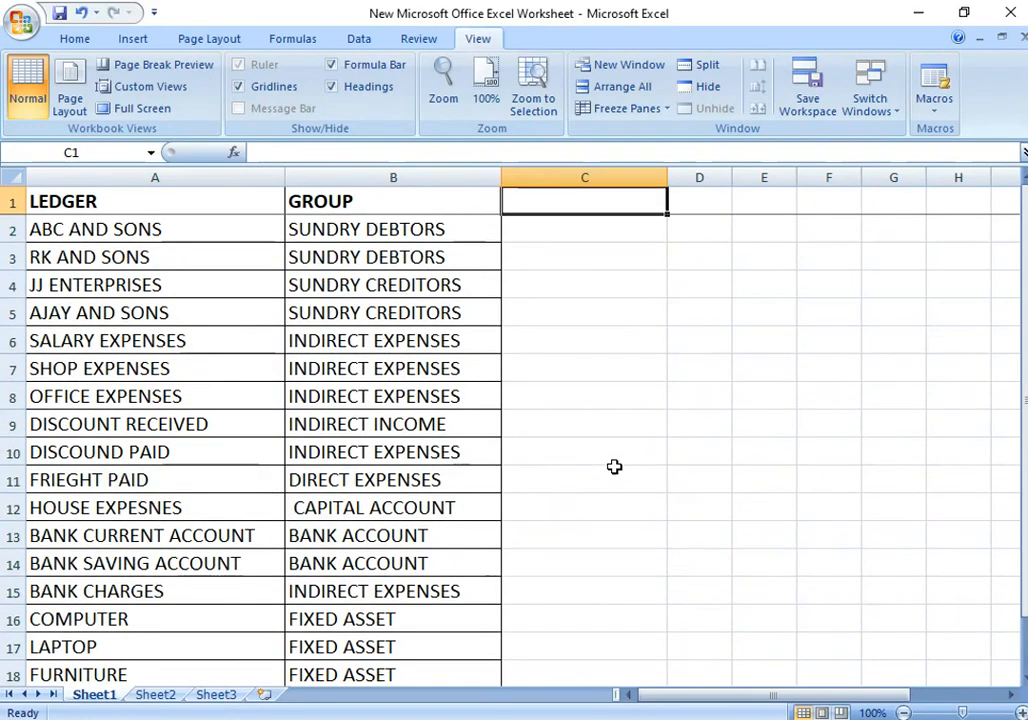
key(Left)
key(Left)
key(Right)
key(Down)
key(Down)
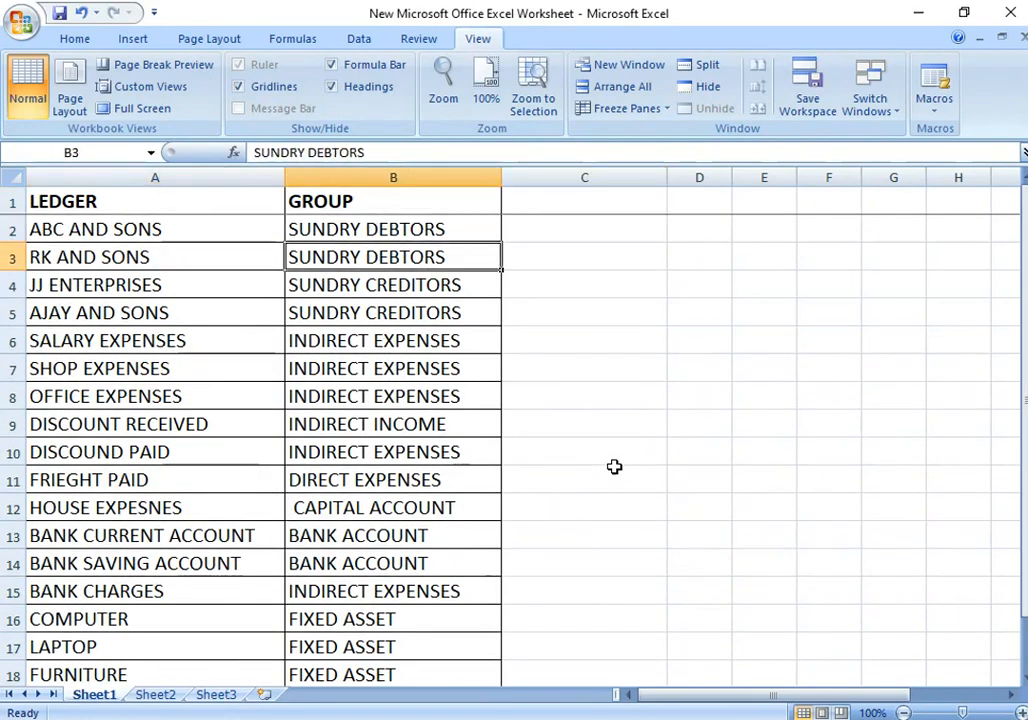
Look through the whole group column from the SUNDRY CREDITORS rows to past the end of the list
key(Down)
key(Down)
key(Down)
key(Down)
key(Down)
key(Down)
key(Down)
key(Down)
key(Down)
key(Down)
key(Down)
key(Down)
key(Down)
key(Down)
key(Down)
key(Down)
key(Down)
key(Down)
key(Down)
key(Down)
key(Down)
key(Down)
key(Down)
key(Down)
key(Up)
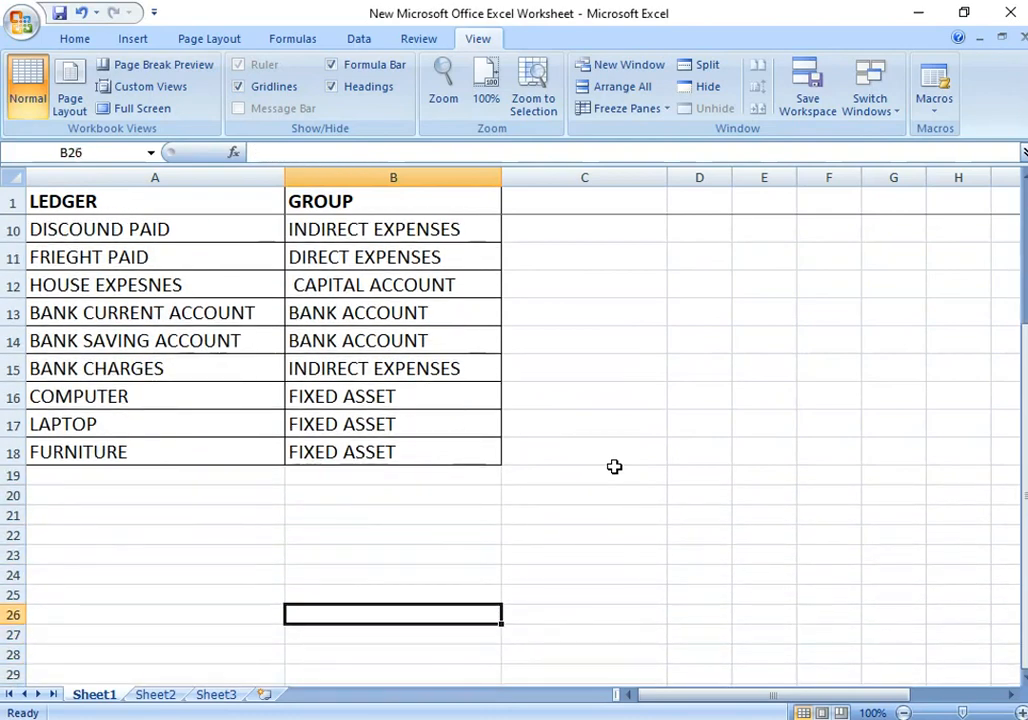
Go back up the group column to its first entry, in the ABC AND SONS row
key(Up)
key(Up)
key(Up)
key(Up)
key(Up)
key(Up)
key(Up)
key(Up)
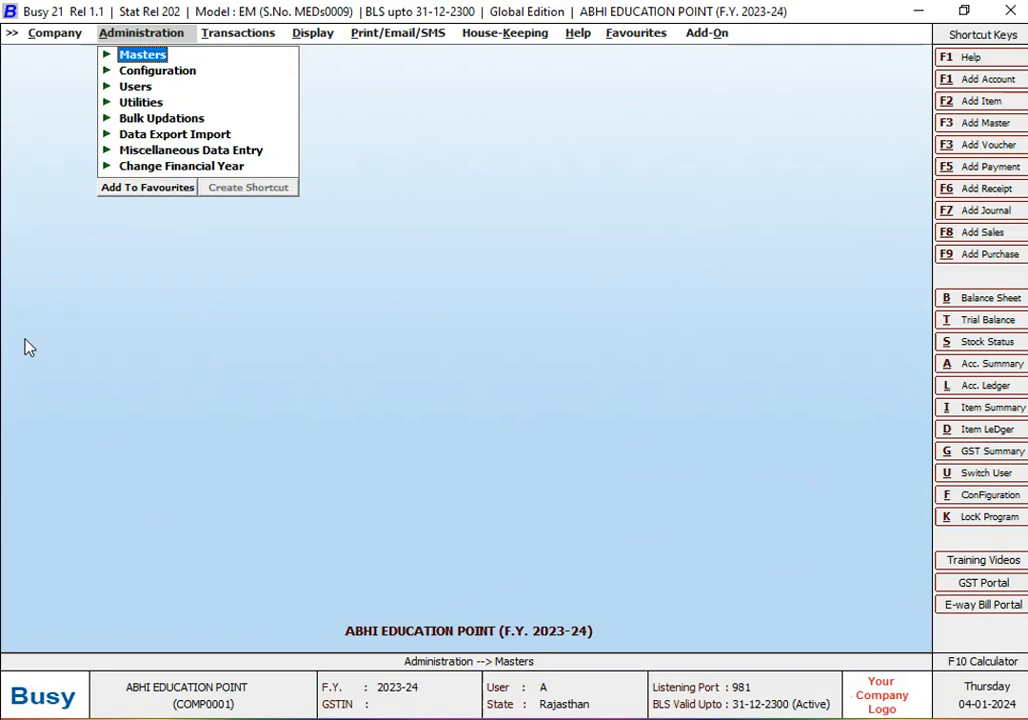
key(Return)
key(Return)
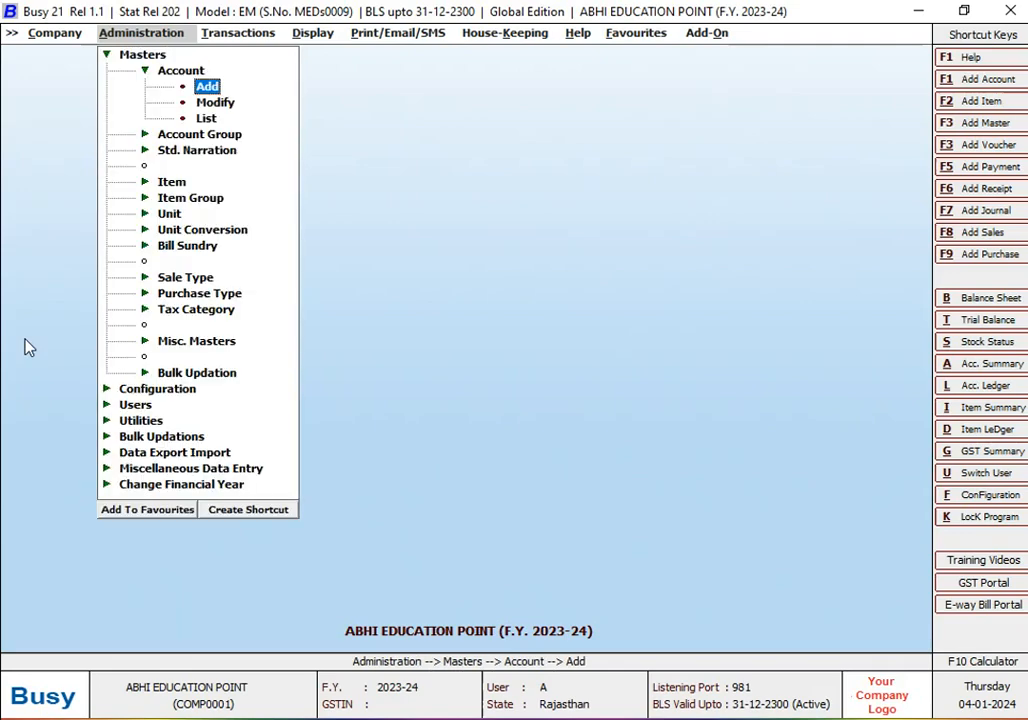
key(Return)
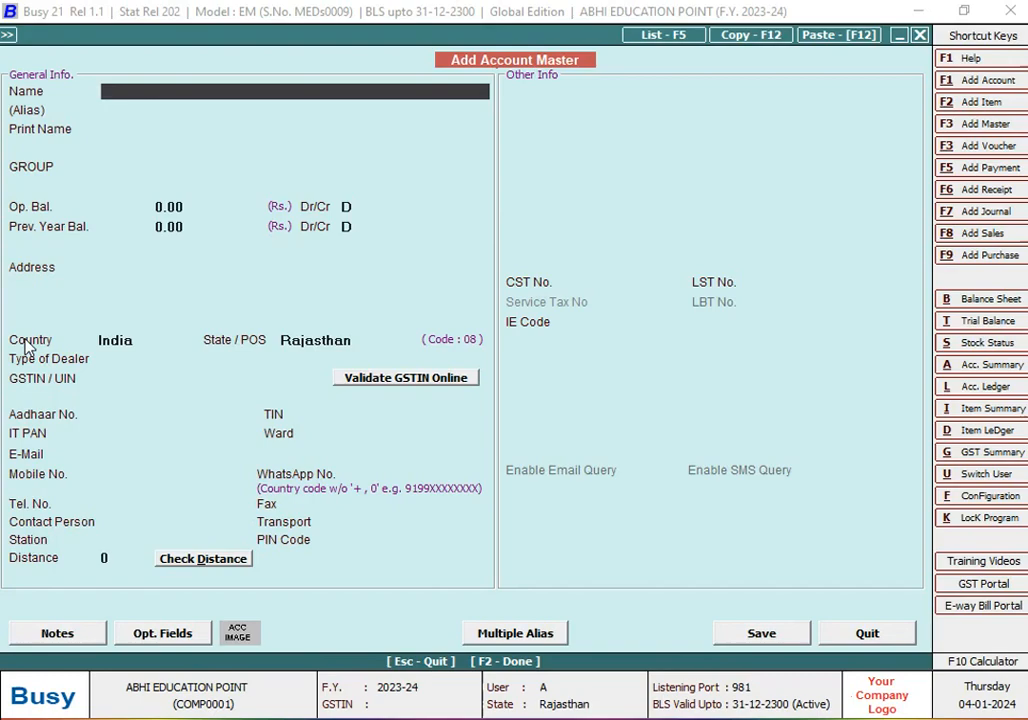
key(Escape)
key(Escape)
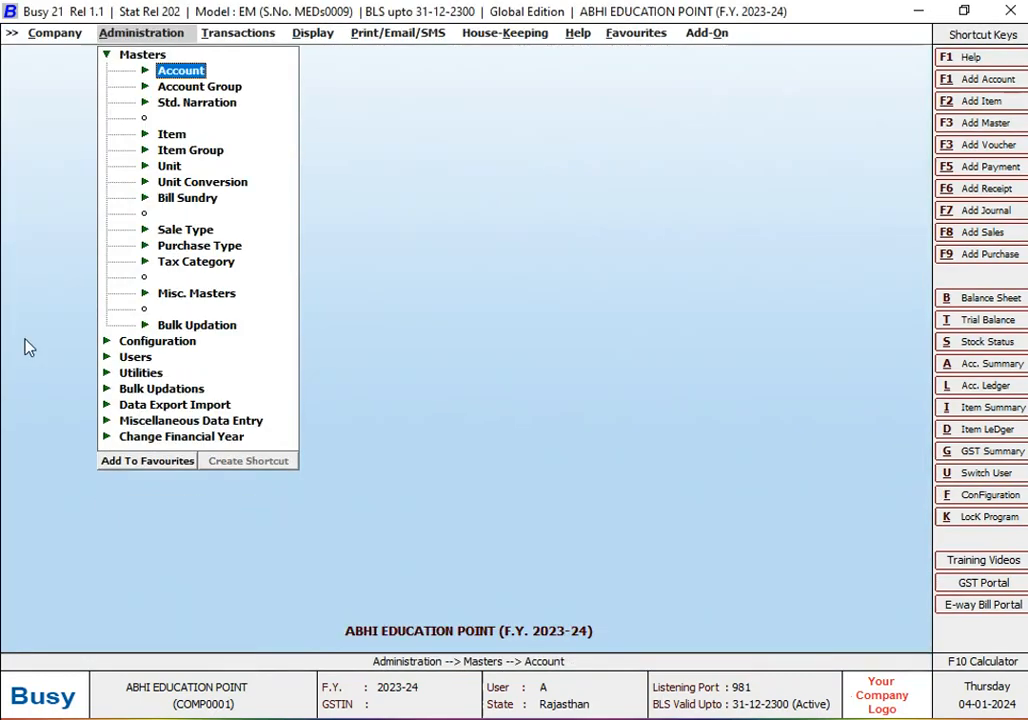
key(Escape)
key(Escape)
key(Return)
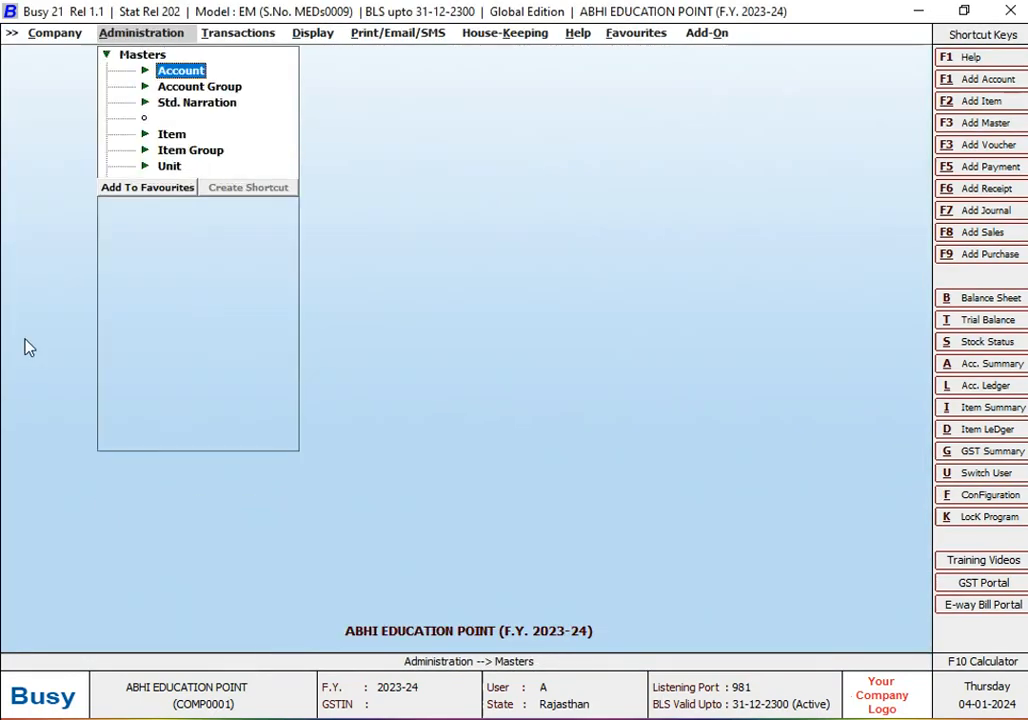
key(Return)
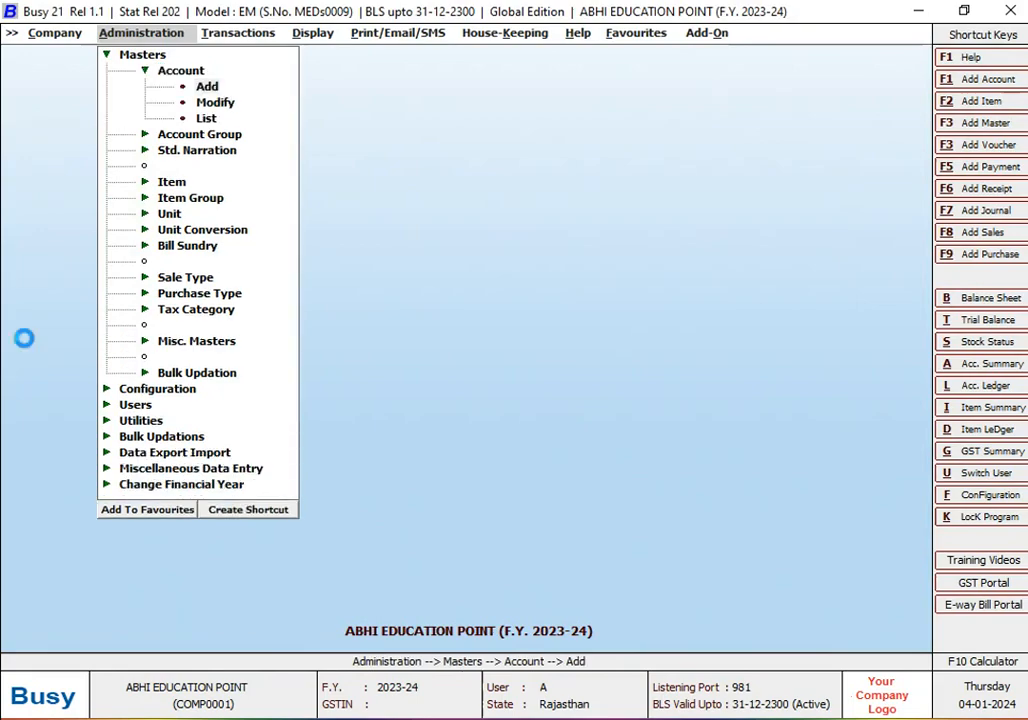
key(Return)
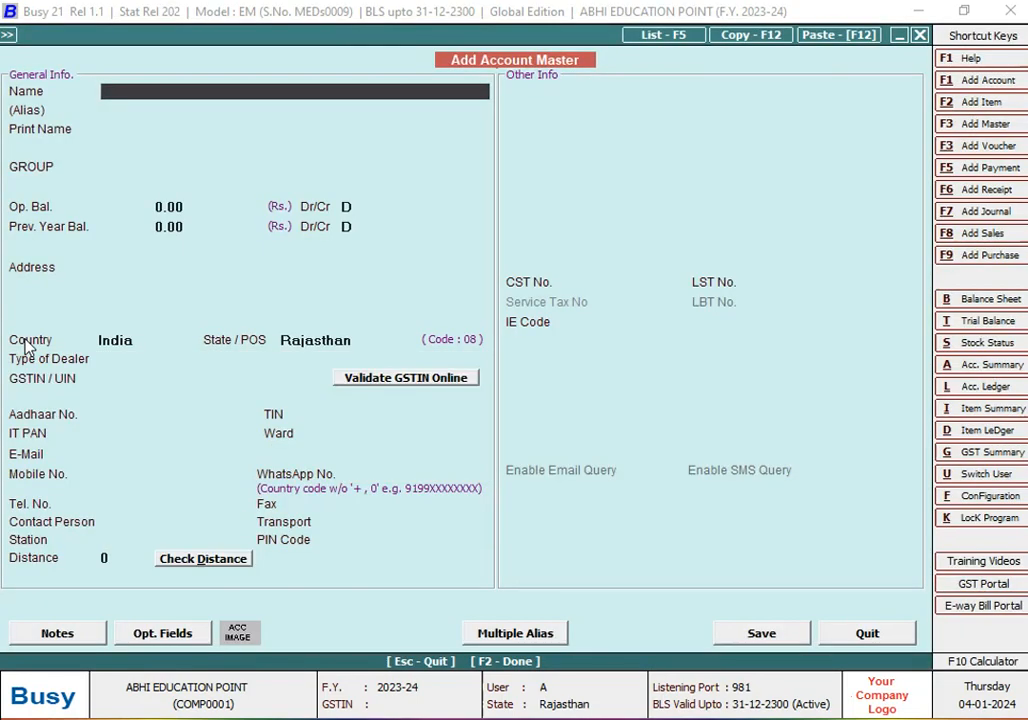
key(Escape)
key(Escape)
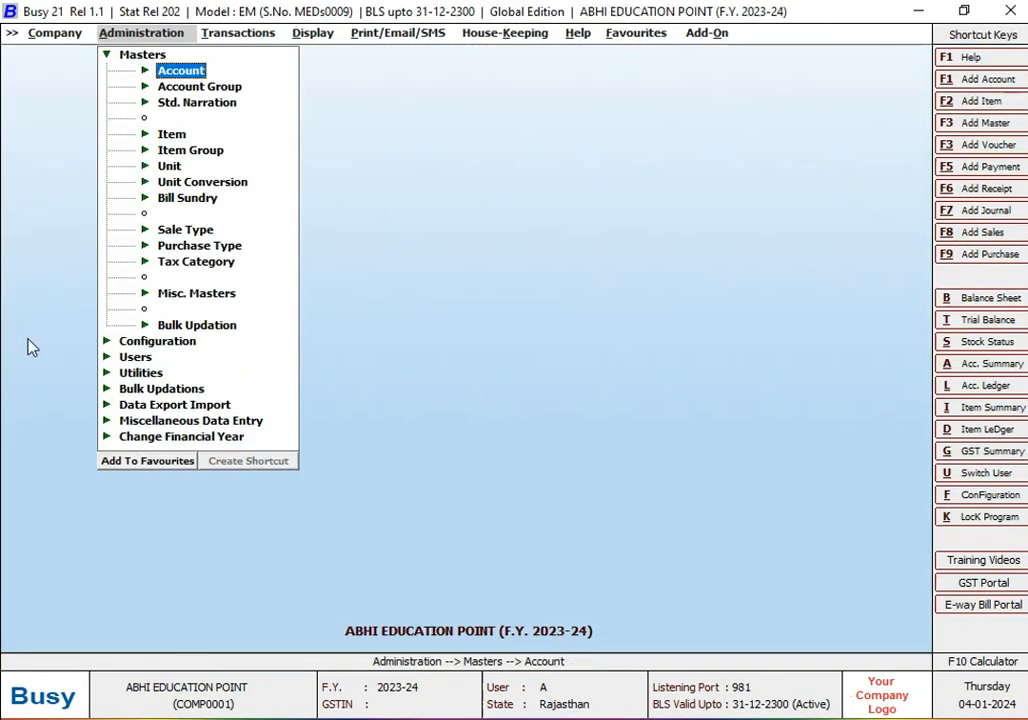
click(972, 80)
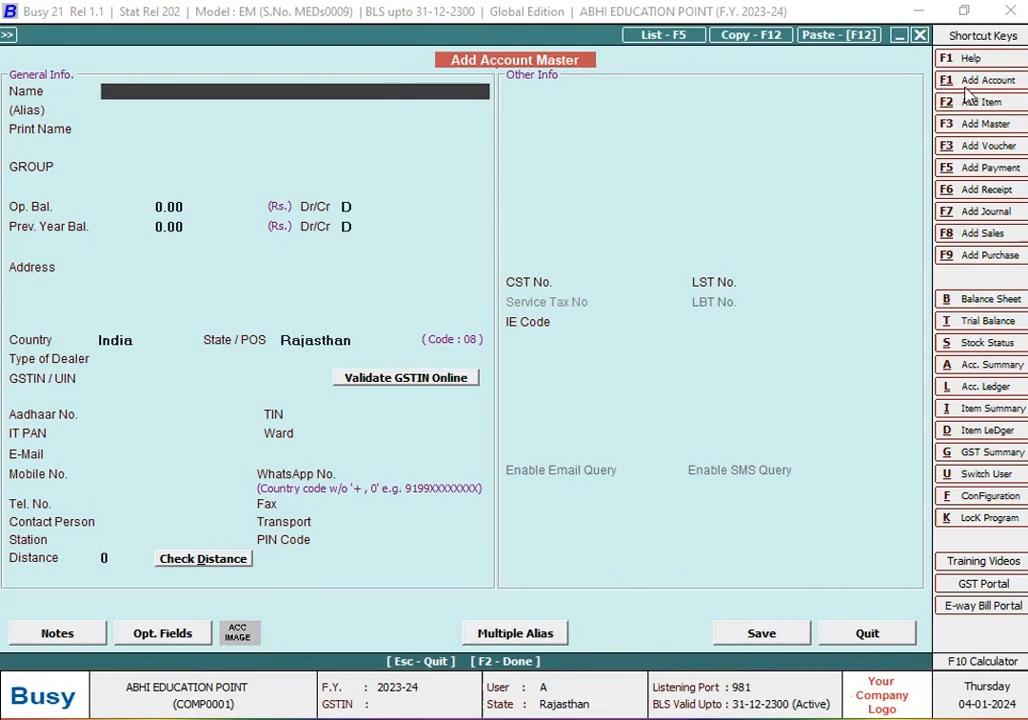
key(Escape)
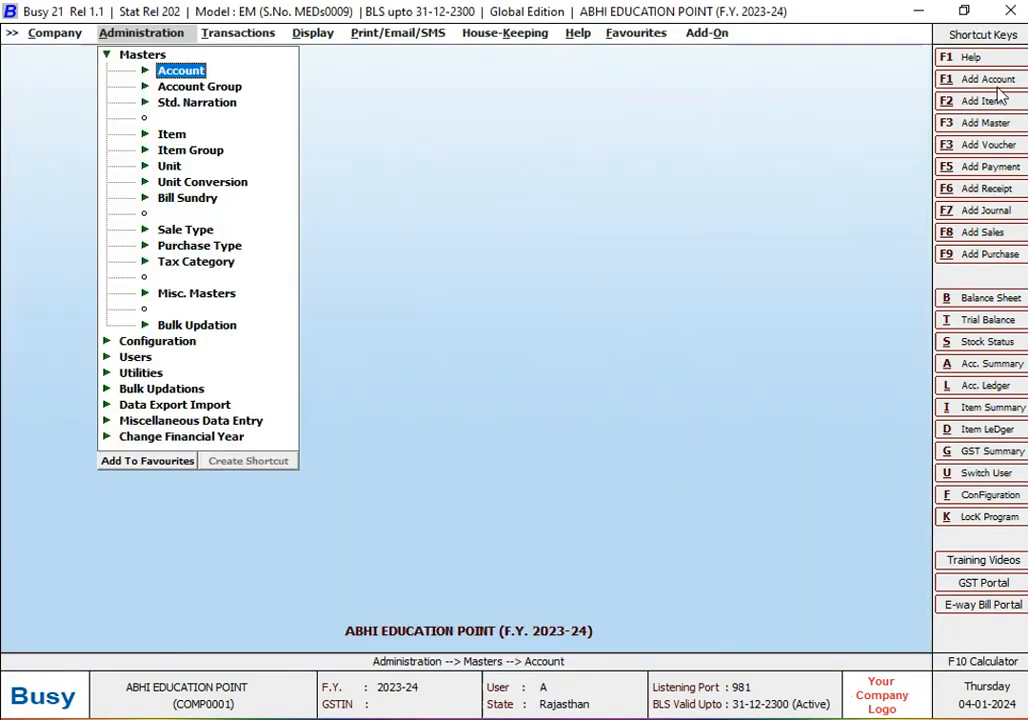
click(997, 86)
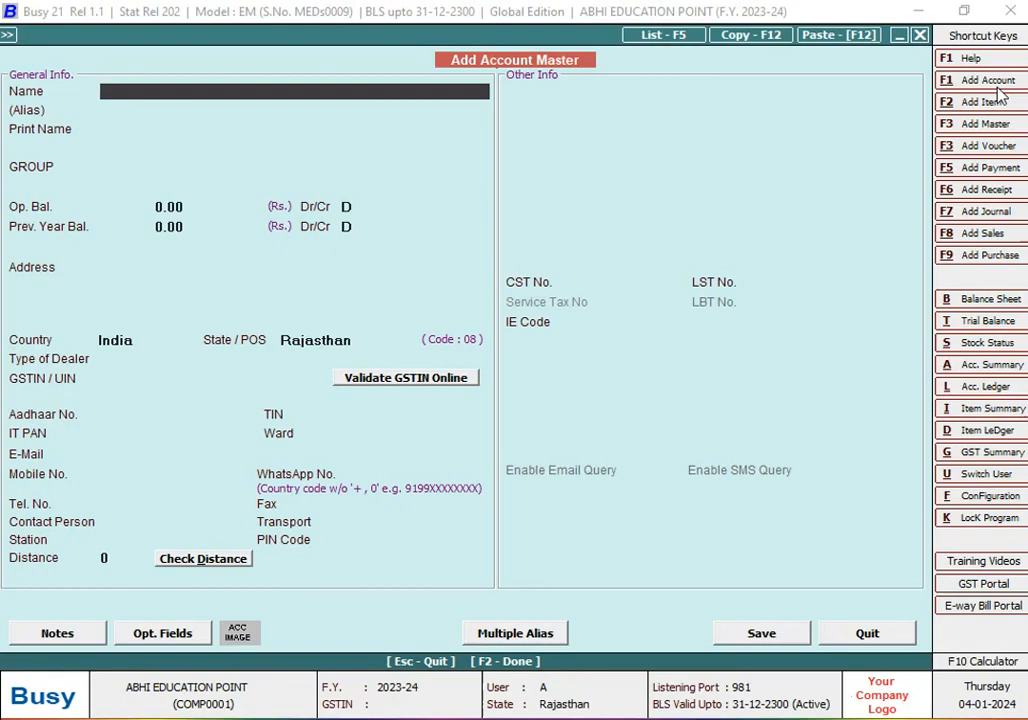
key(Escape)
key(Escape)
key(Return)
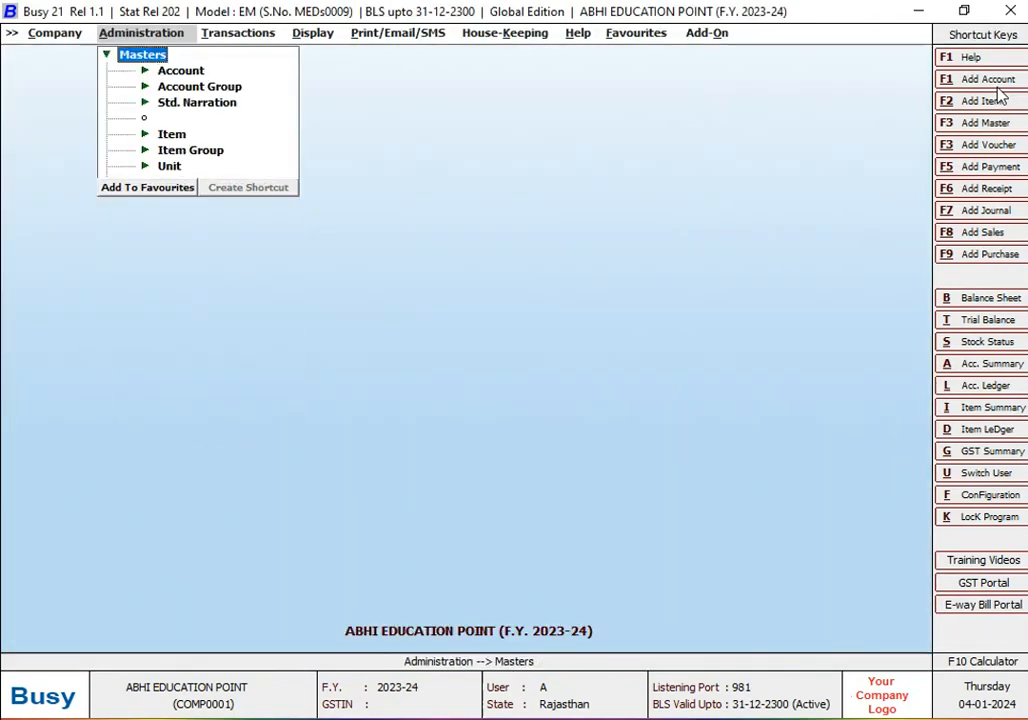
key(Down)
key(Return)
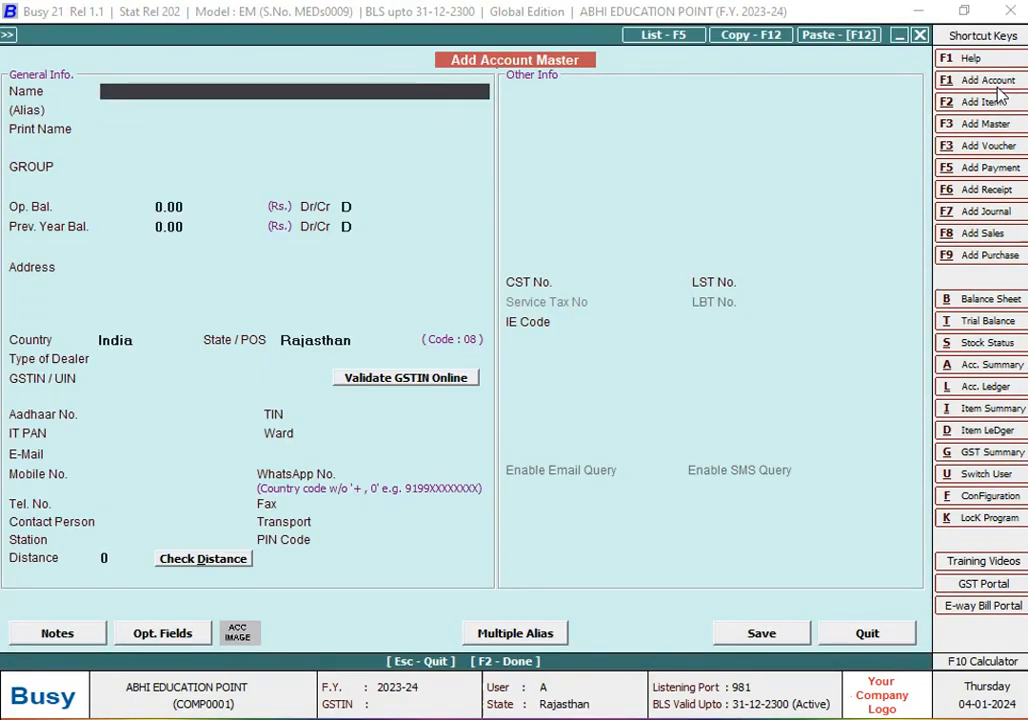
key(Escape)
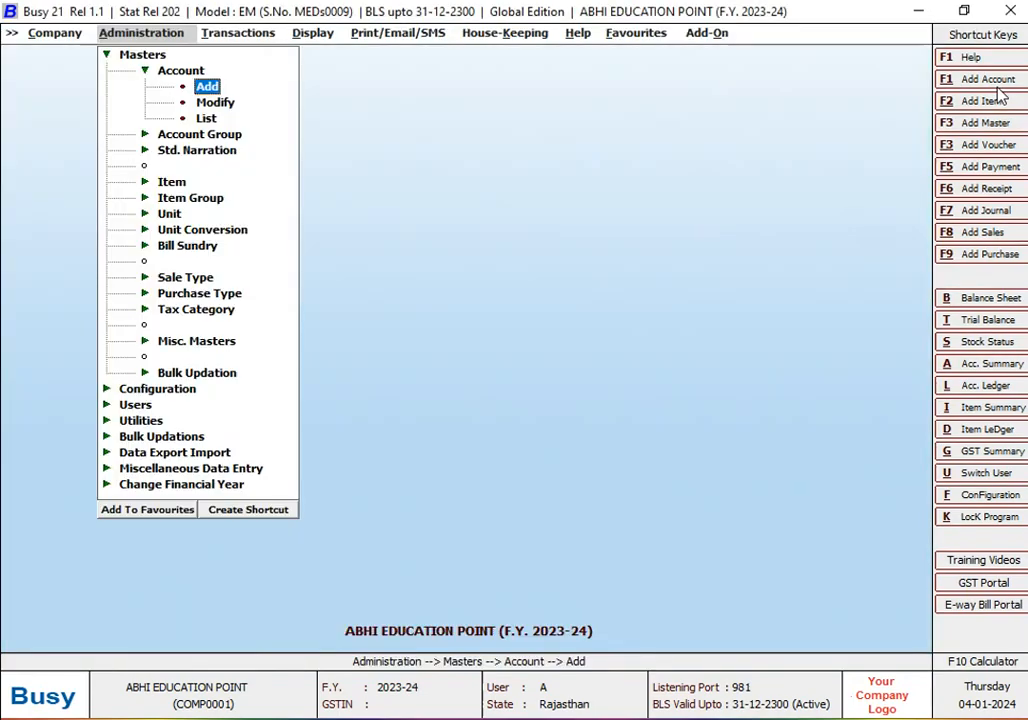
click(994, 81)
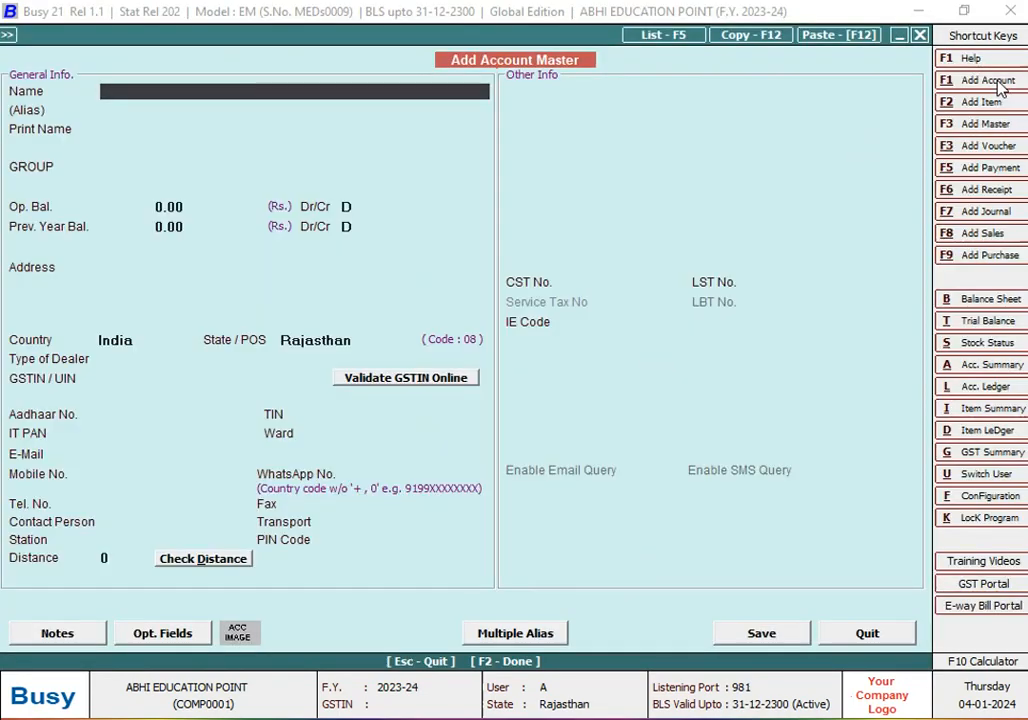
key(Escape)
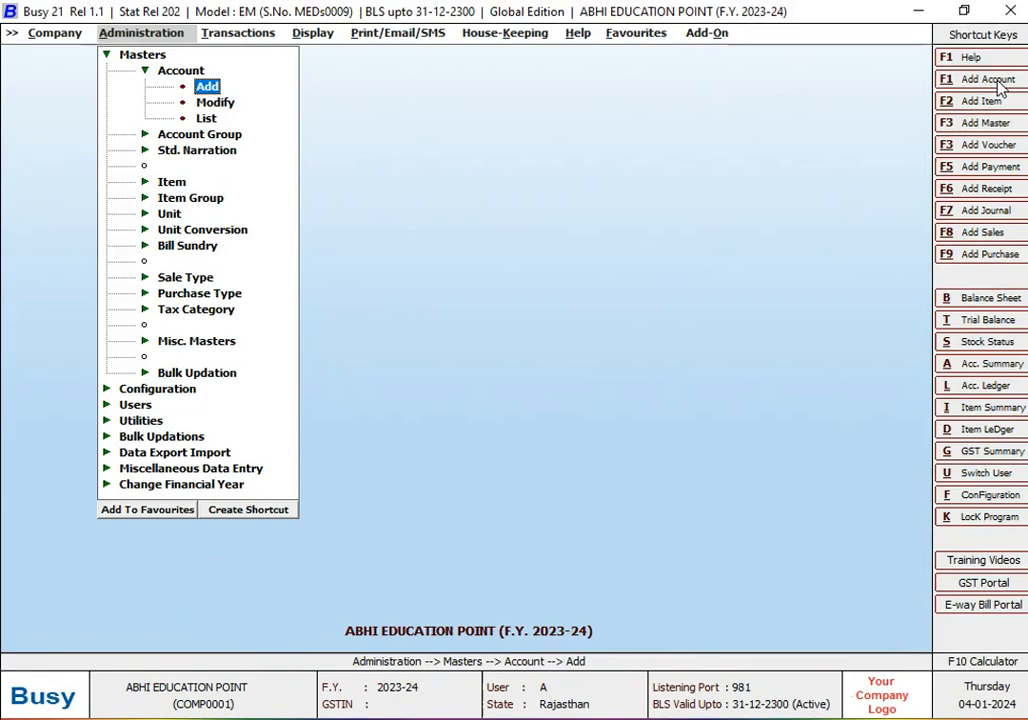
Open a blank account form in Busy and check the first ledger, ABC AND SONS, and its group in the Excel list
click(998, 84)
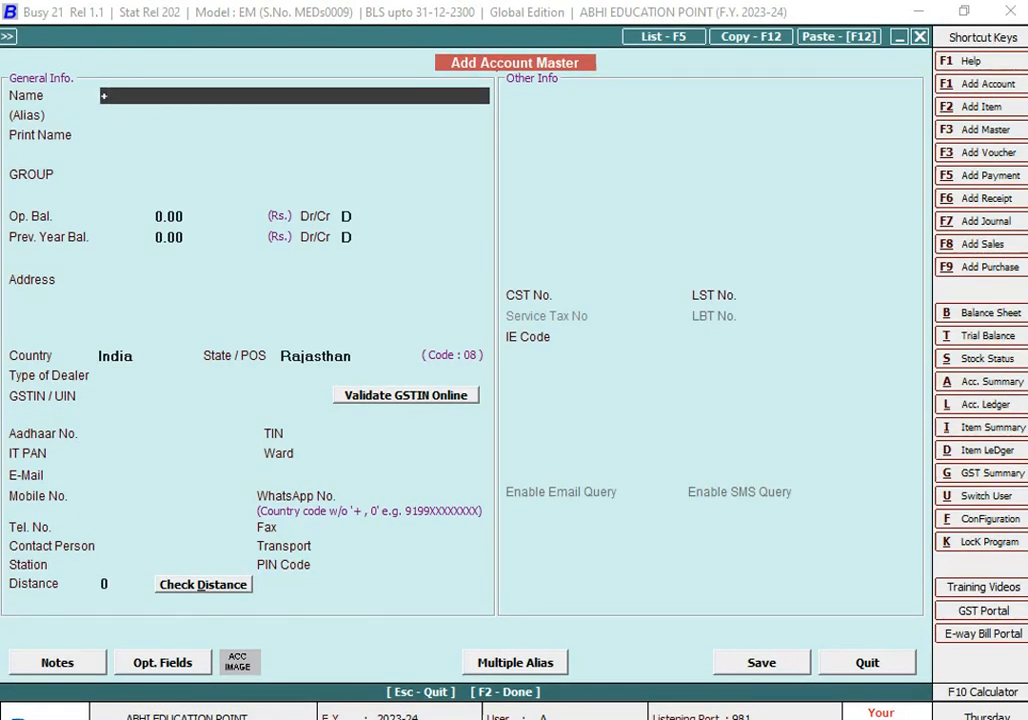
key(alt+Tab)
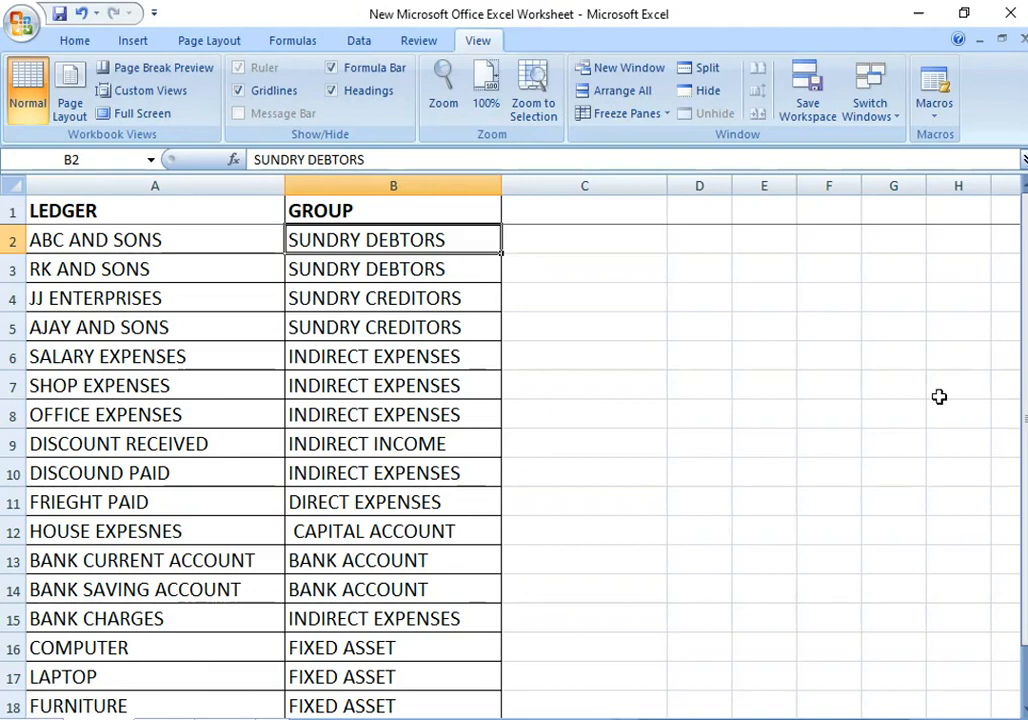
click(233, 246)
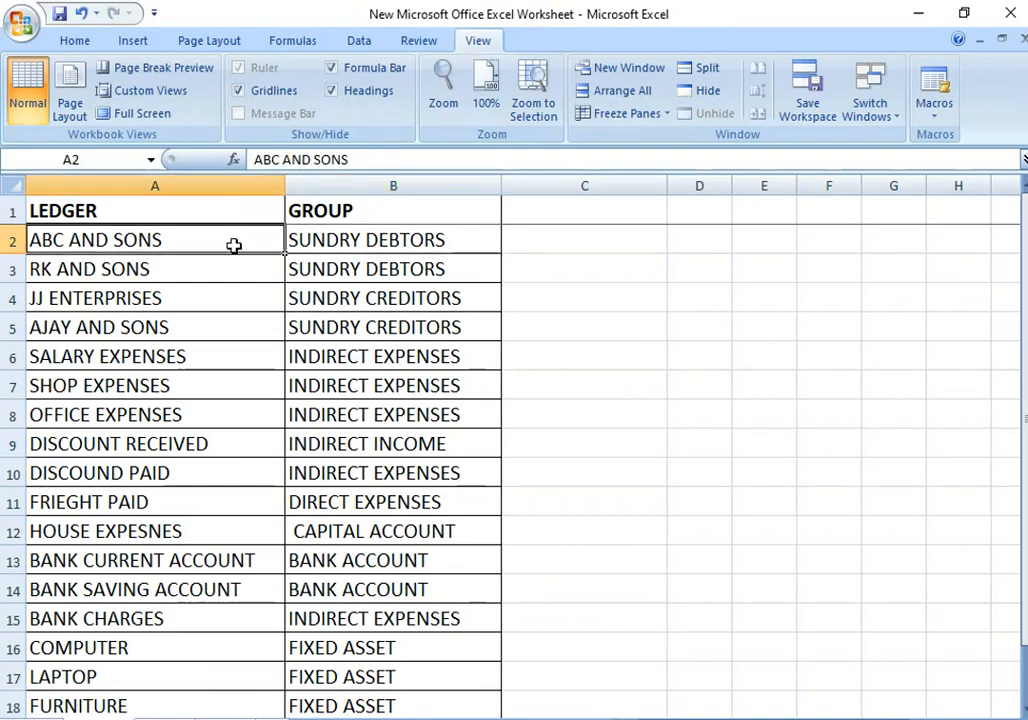
click(362, 244)
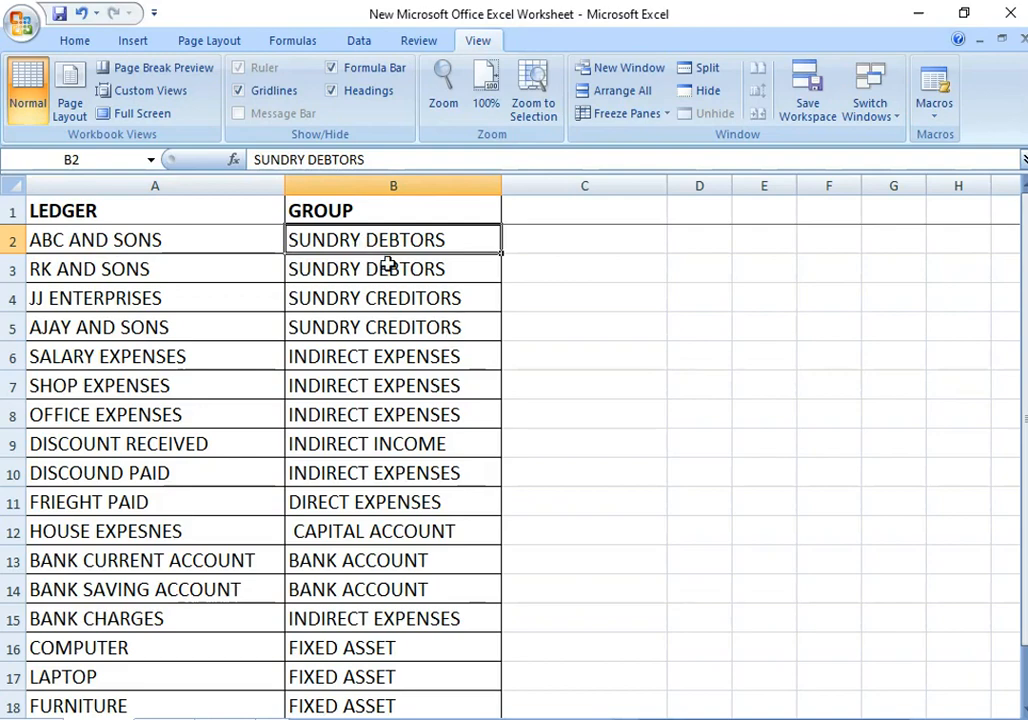
key(alt+Tab)
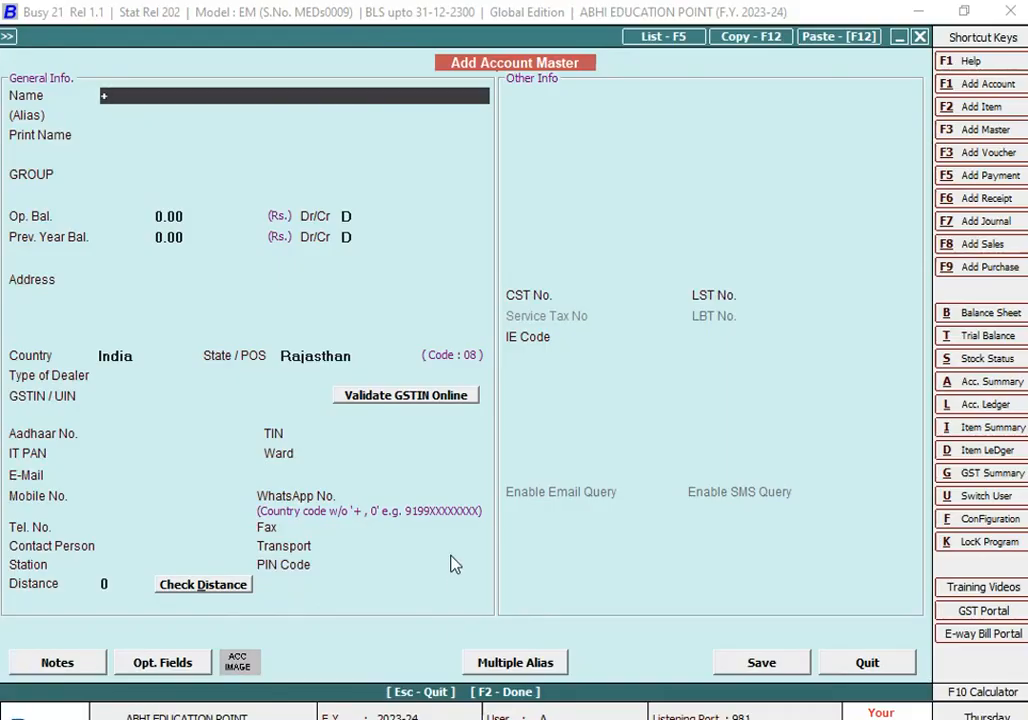
Name the new account ABC ND SONS, give it the alias AB and accept the same print name
text(ABC ND SONS)
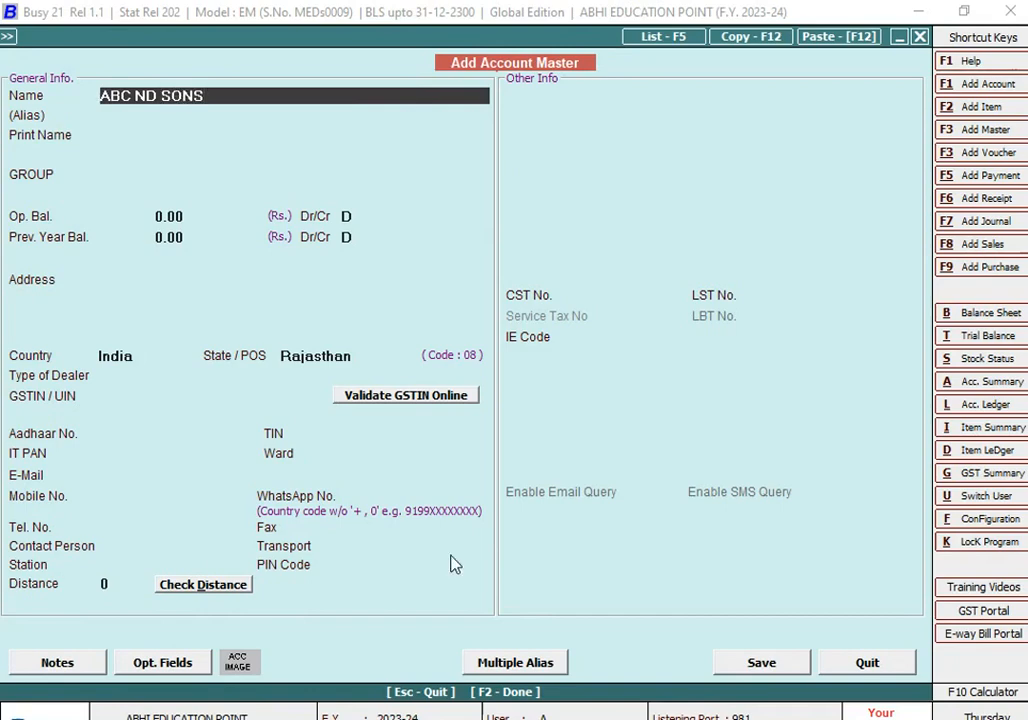
key(Return)
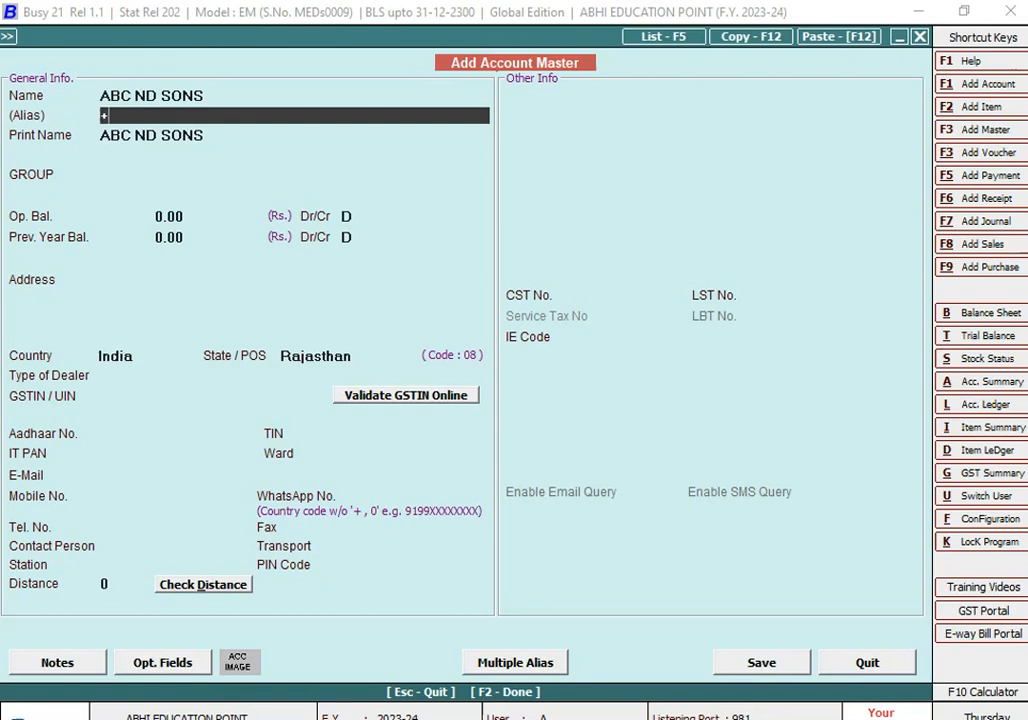
text(AB)
key(Return)
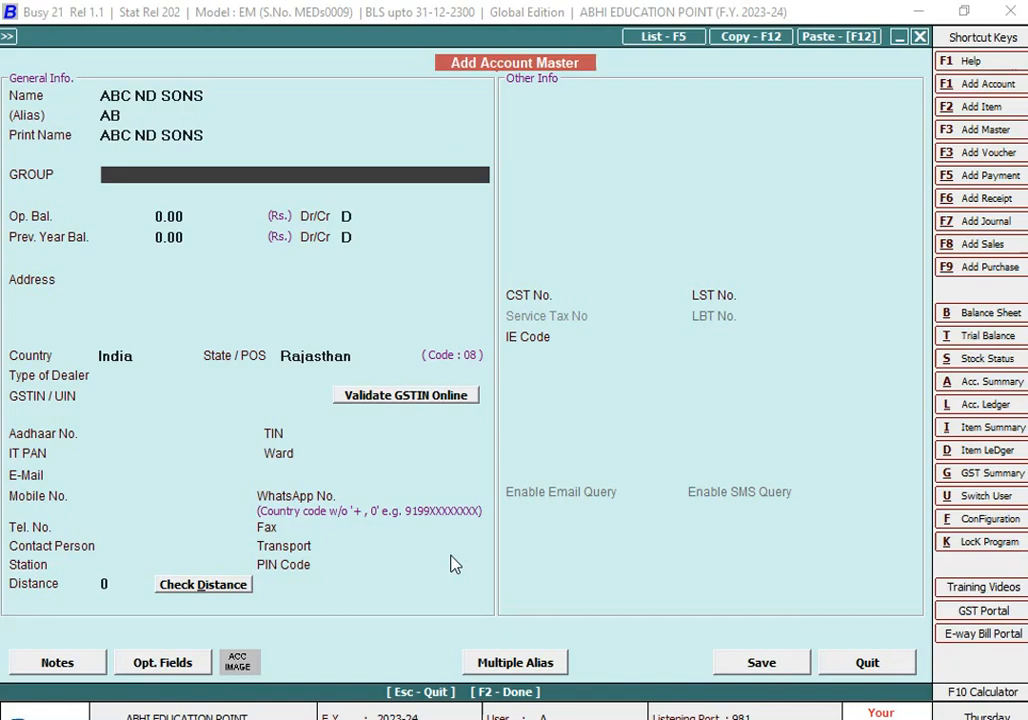
Assign the new account to the Sundry Debtors group
key(Up)
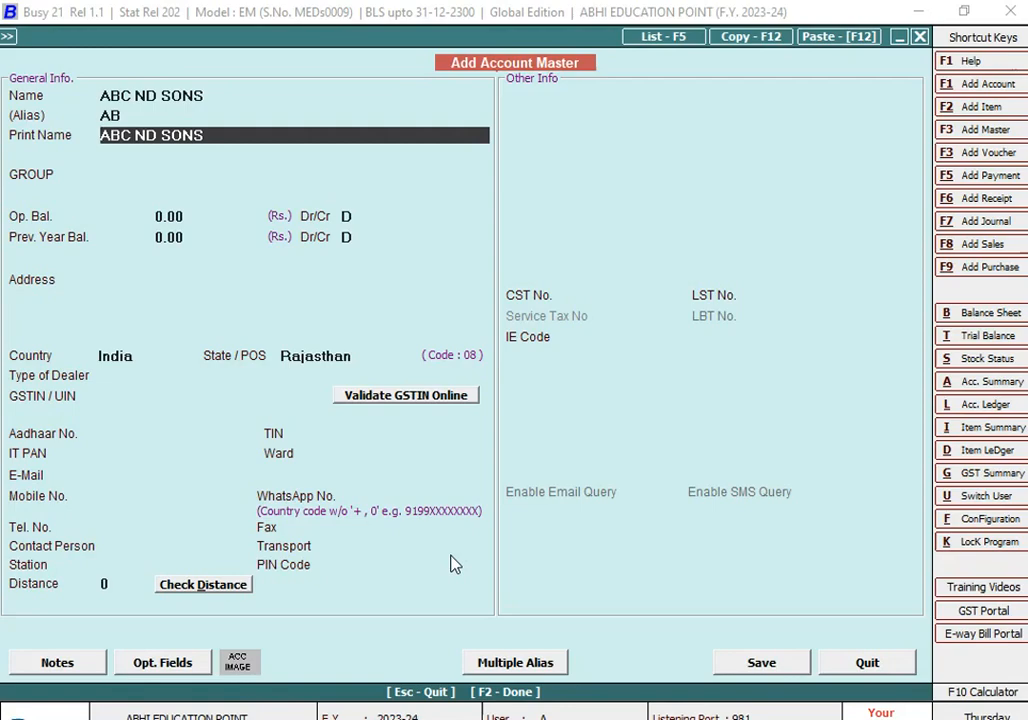
key(Up)
key(Up)
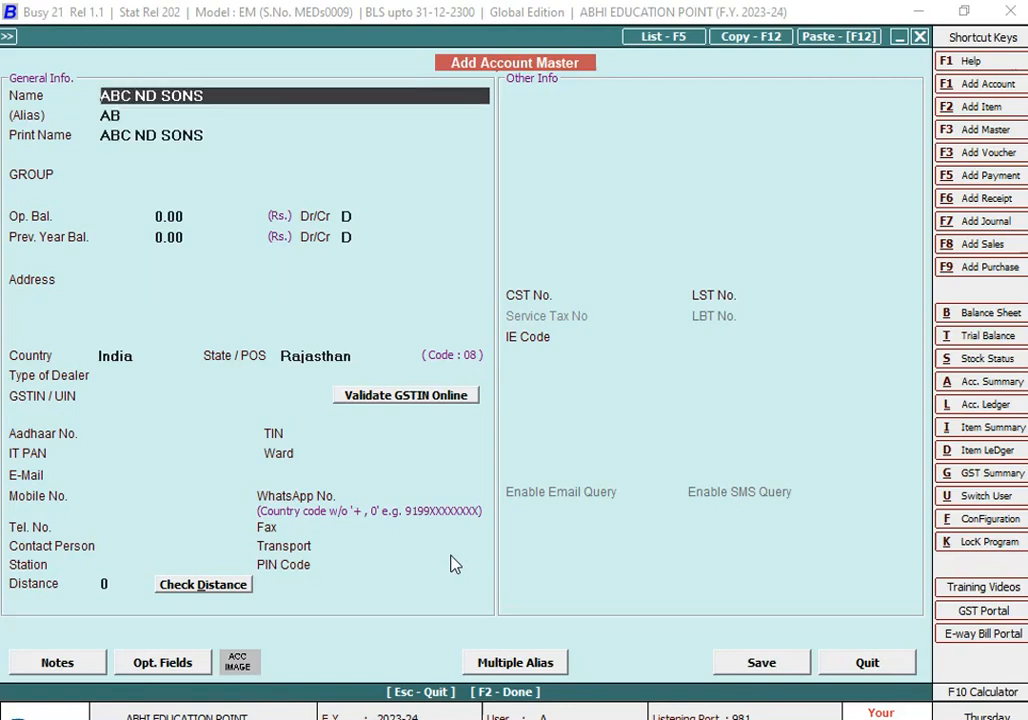
key(Down)
key(Down)
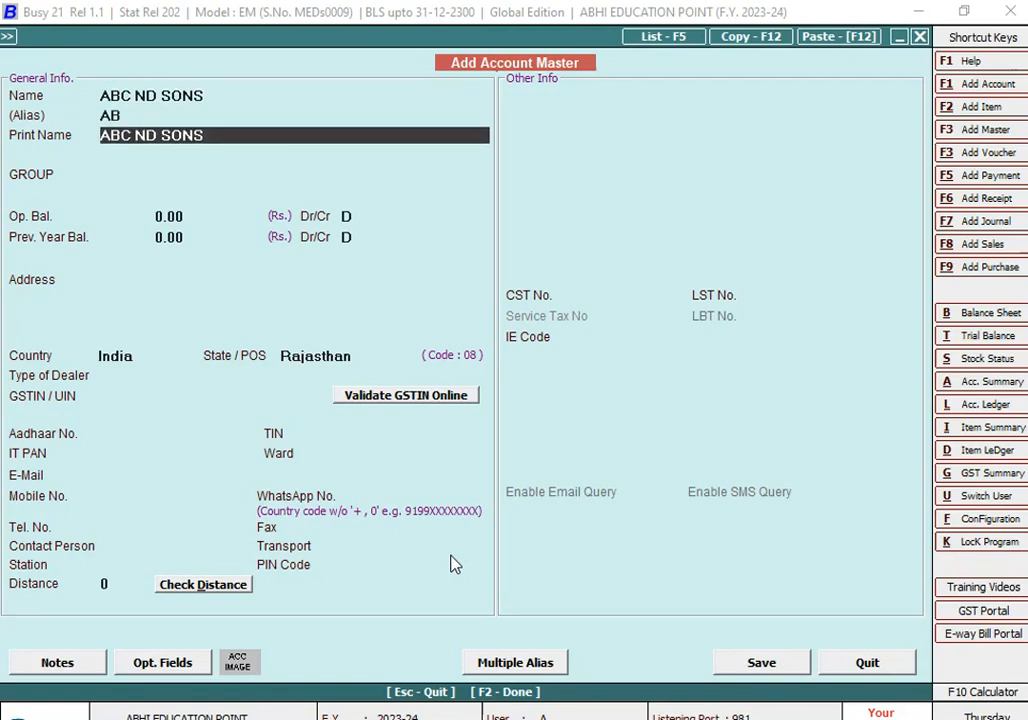
key(Down)
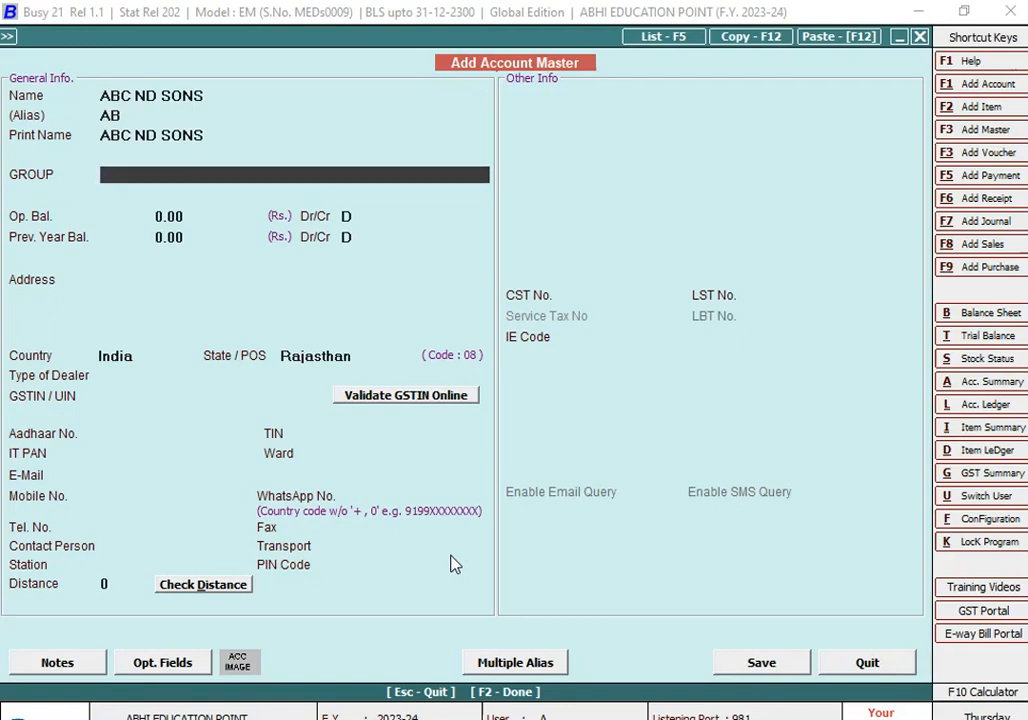
text(SUN)
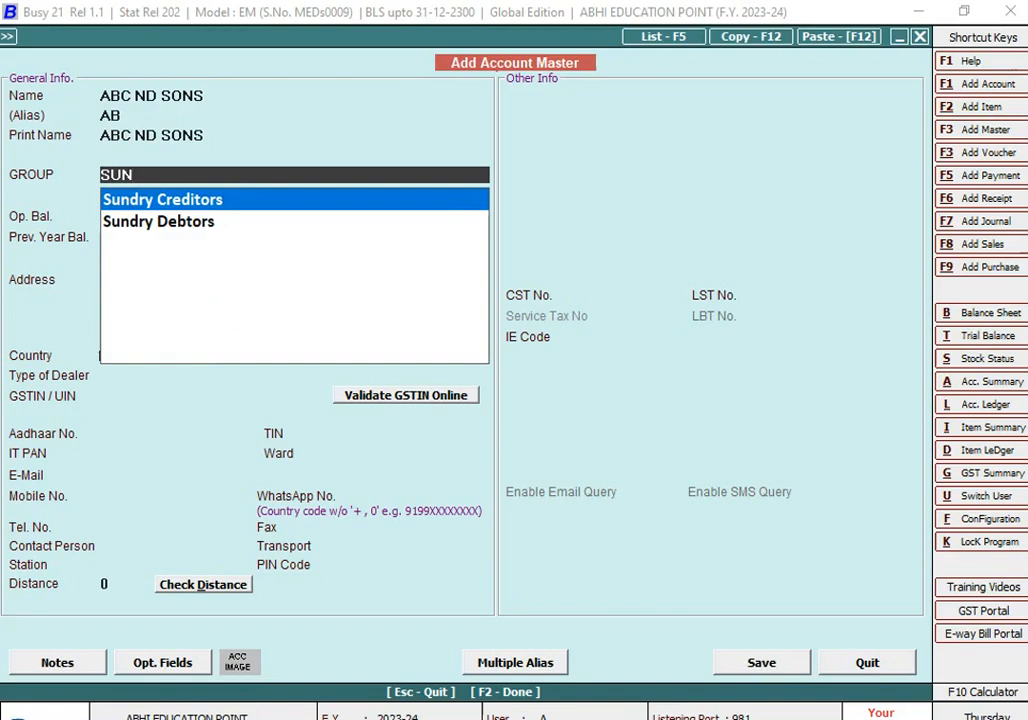
key(Down)
key(Return)
key(Return)
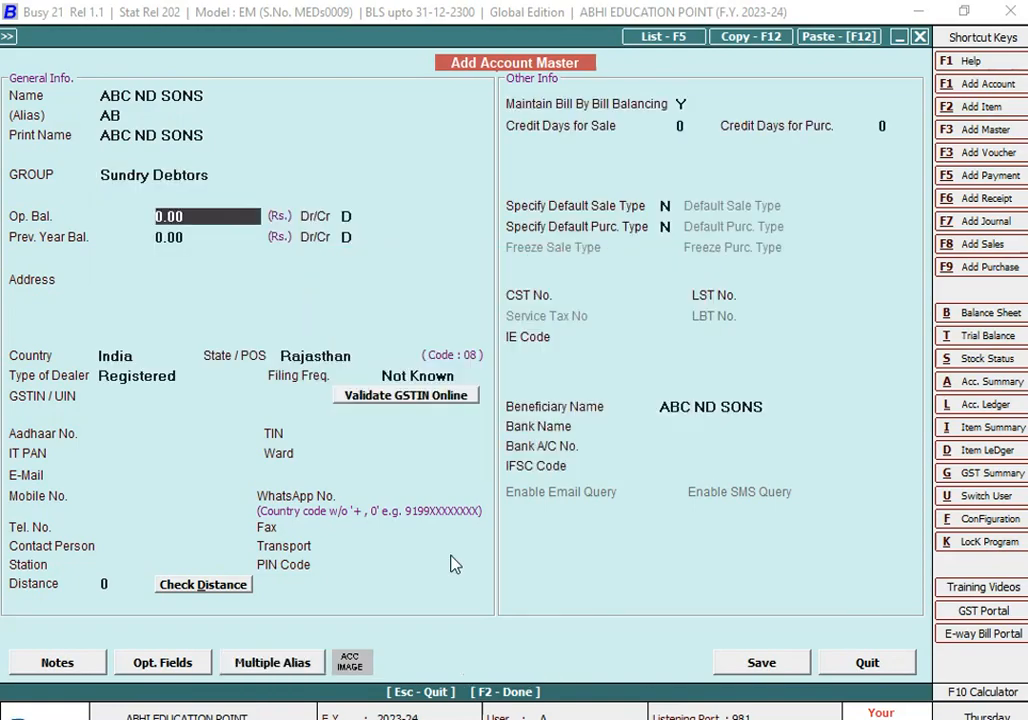
Leave the account's balance fields at their defaults and set the type of dealer to Un-Registered
key(Return)
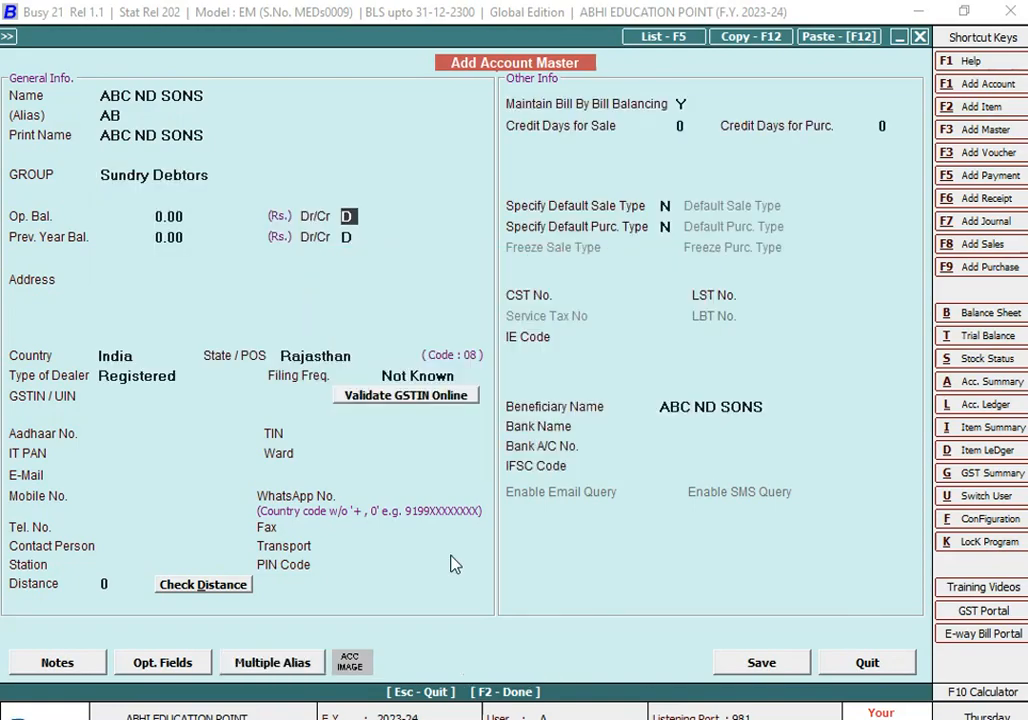
key(Up)
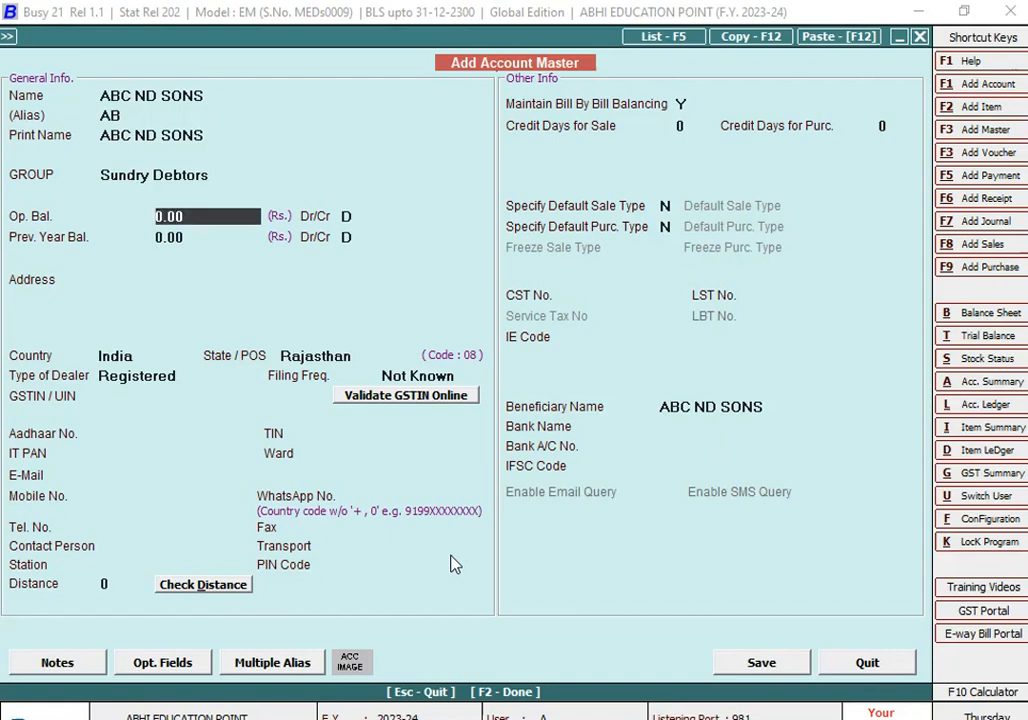
key(Return)
key(Return)
key(Return)
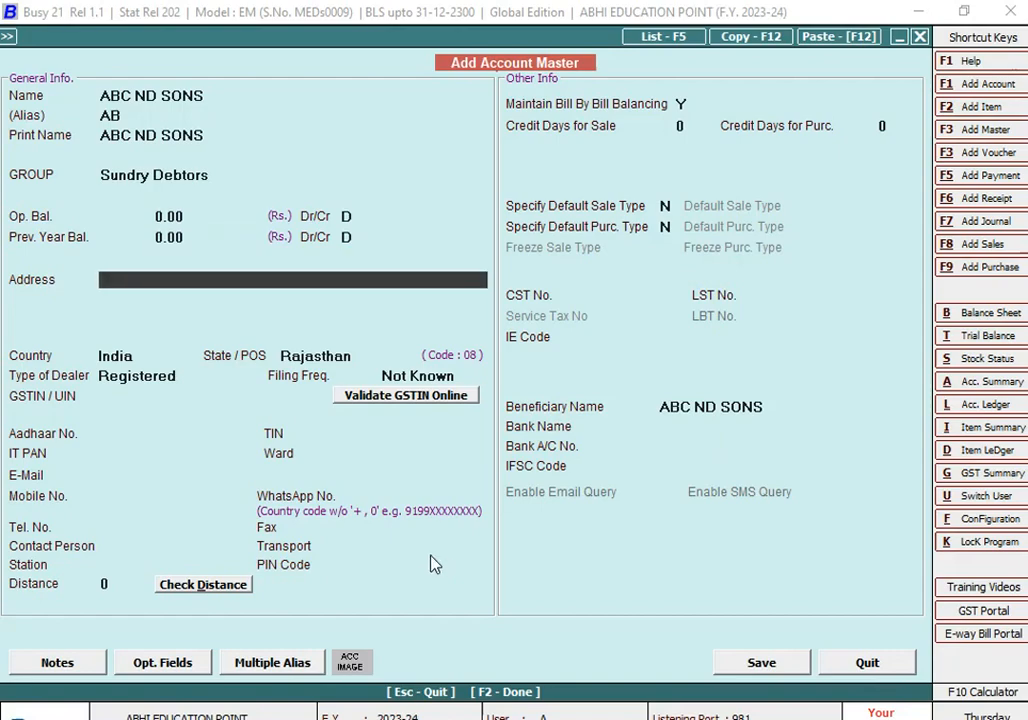
click(168, 378)
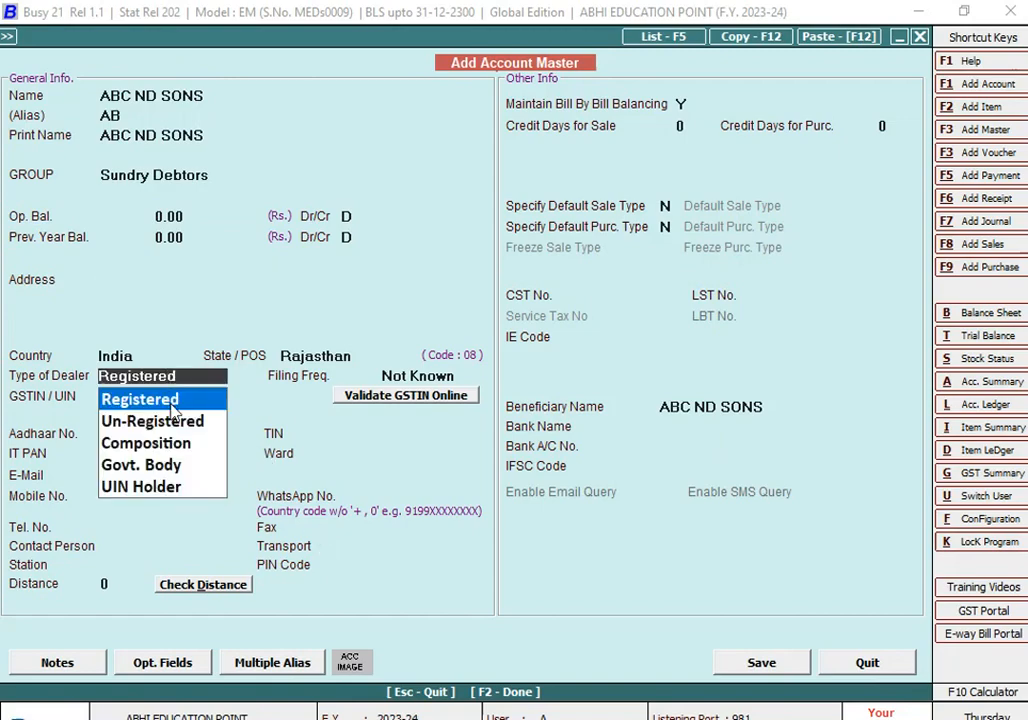
click(171, 420)
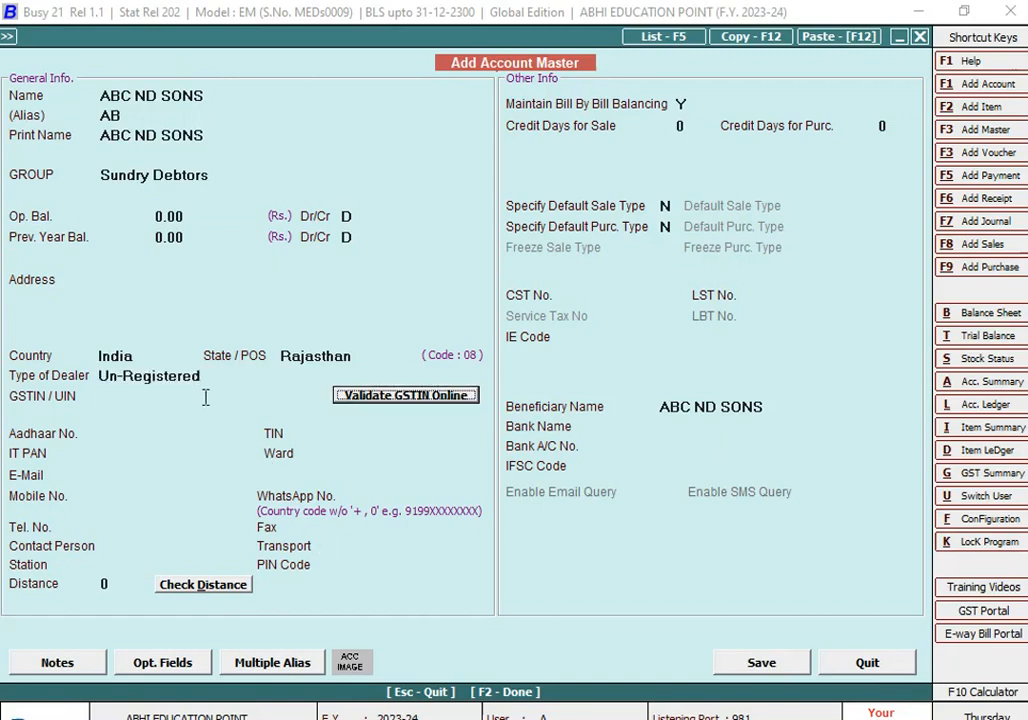
Leave the remaining identity and contact fields of the ABC ND SONS account blank and save the account
click(165, 430)
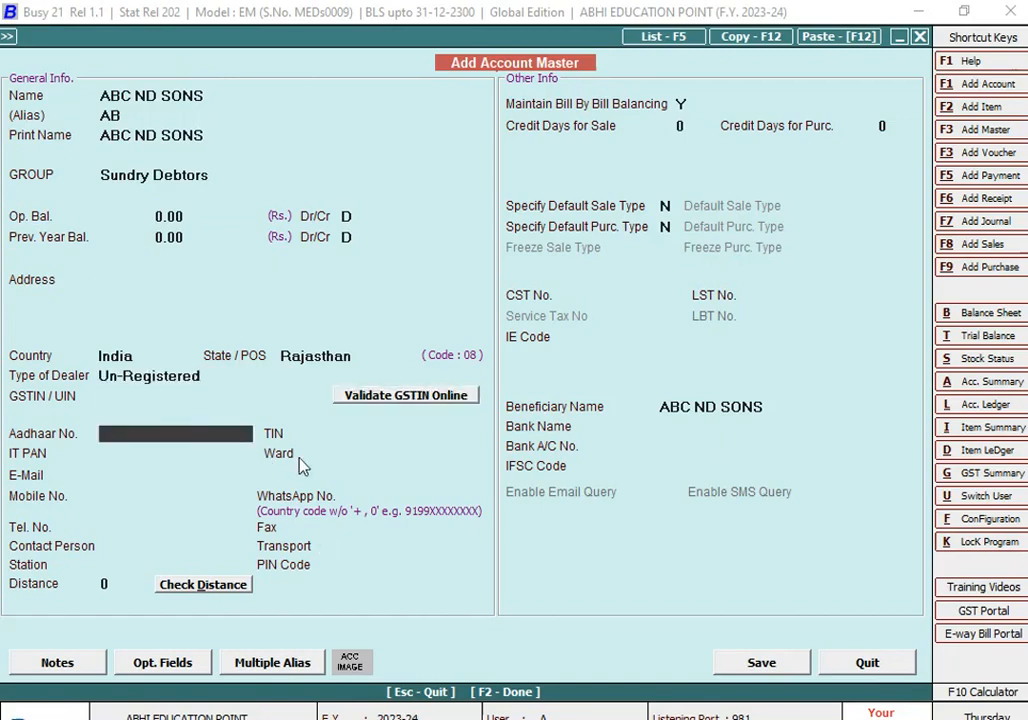
click(131, 527)
click(112, 546)
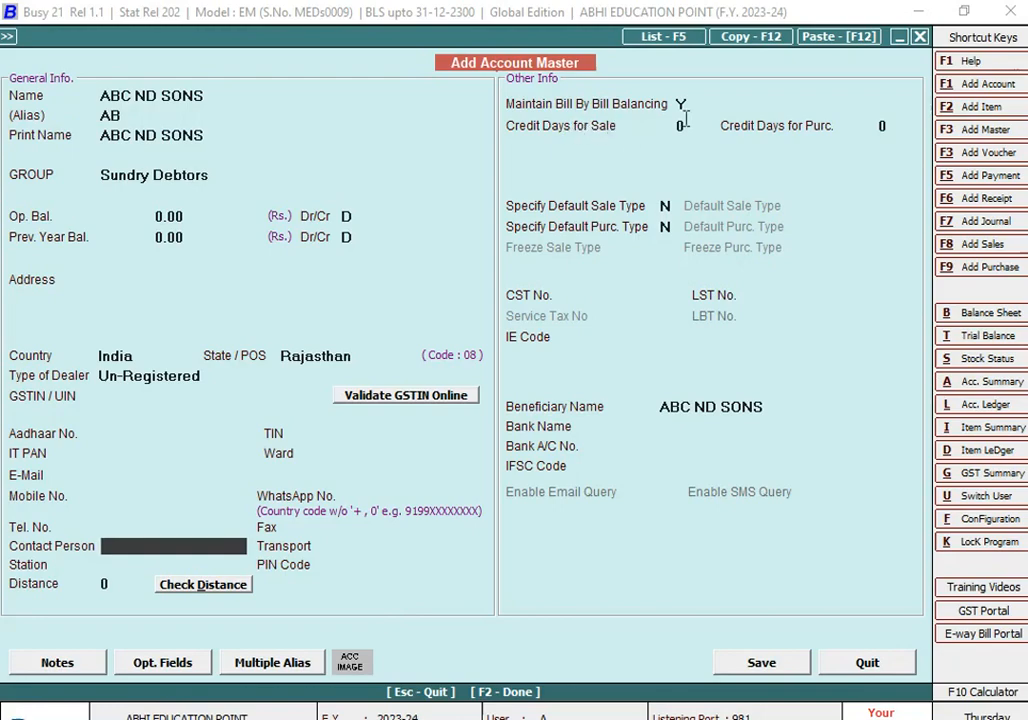
text(++)
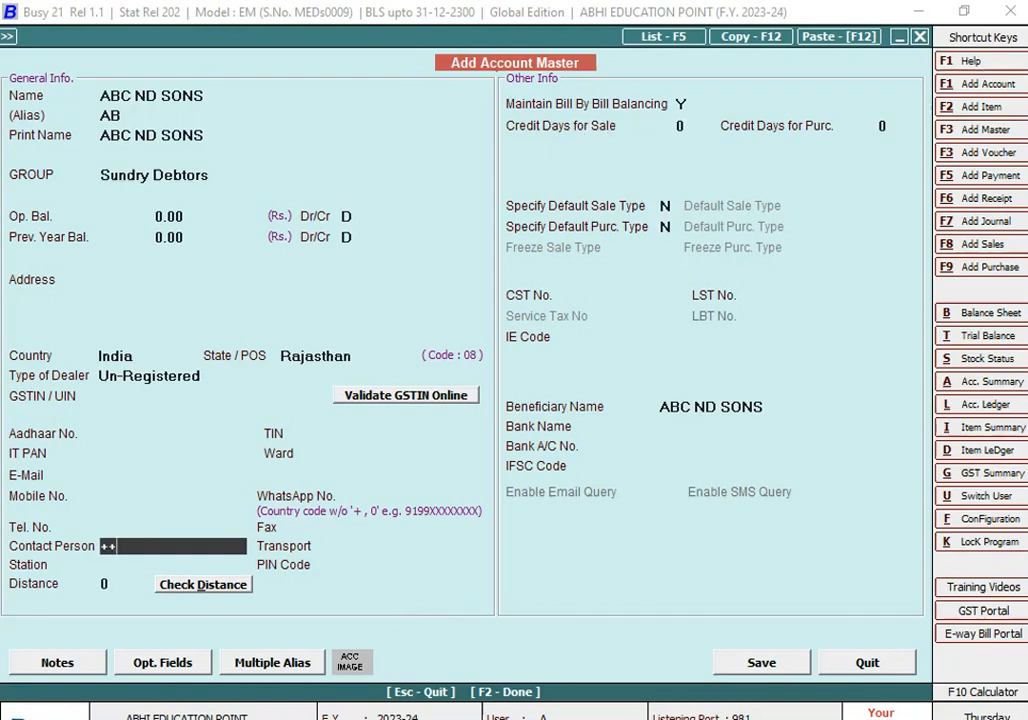
key(BackSpace)
key(BackSpace)
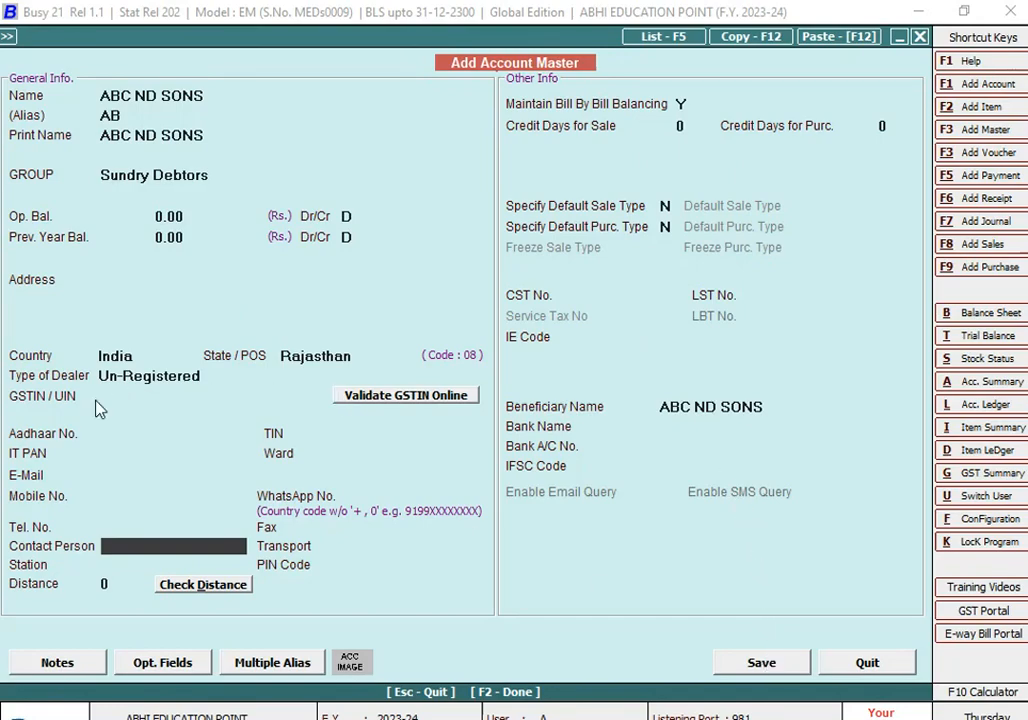
click(185, 382)
click(760, 664)
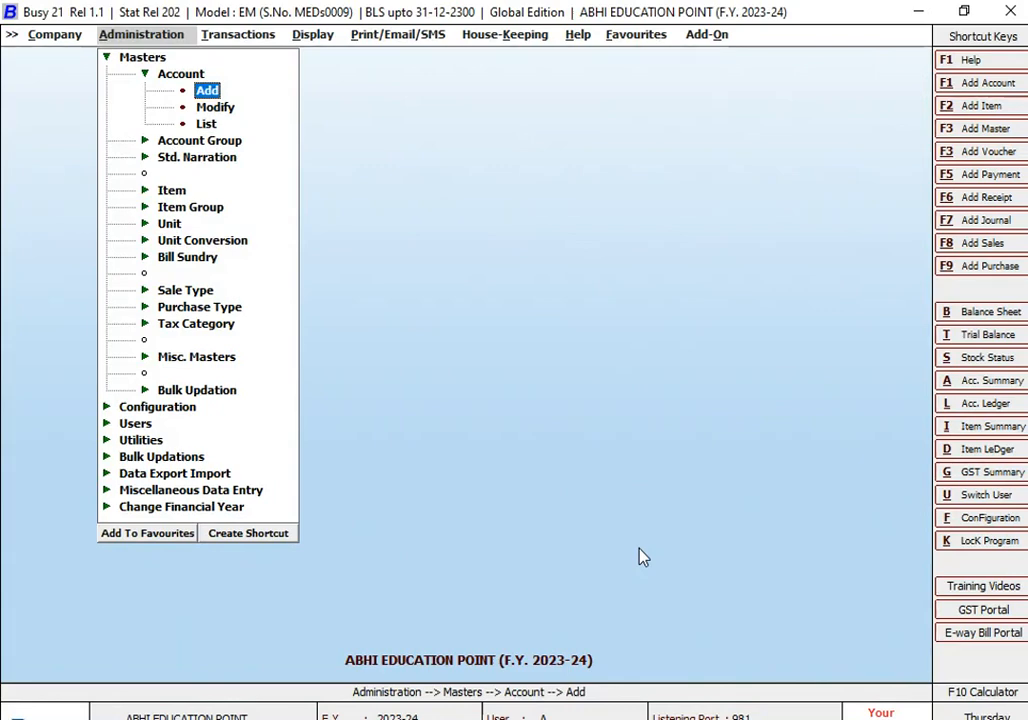
Open the saved ABC ND SONS account for modification by its name, check its details and close it without changes
key(Down)
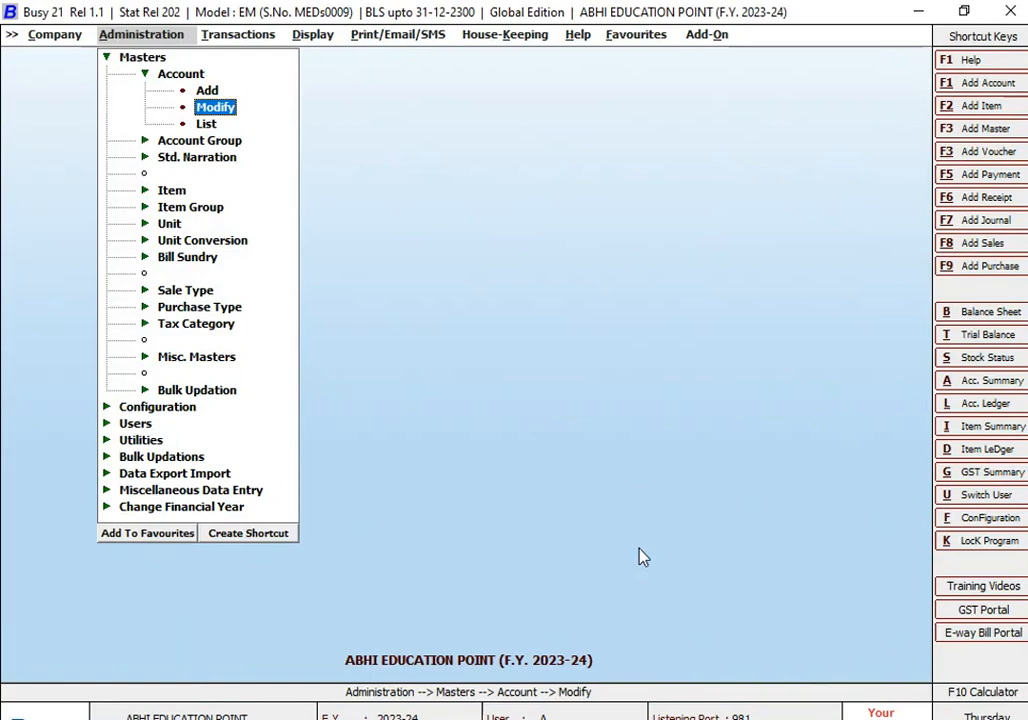
key(Escape)
key(Escape)
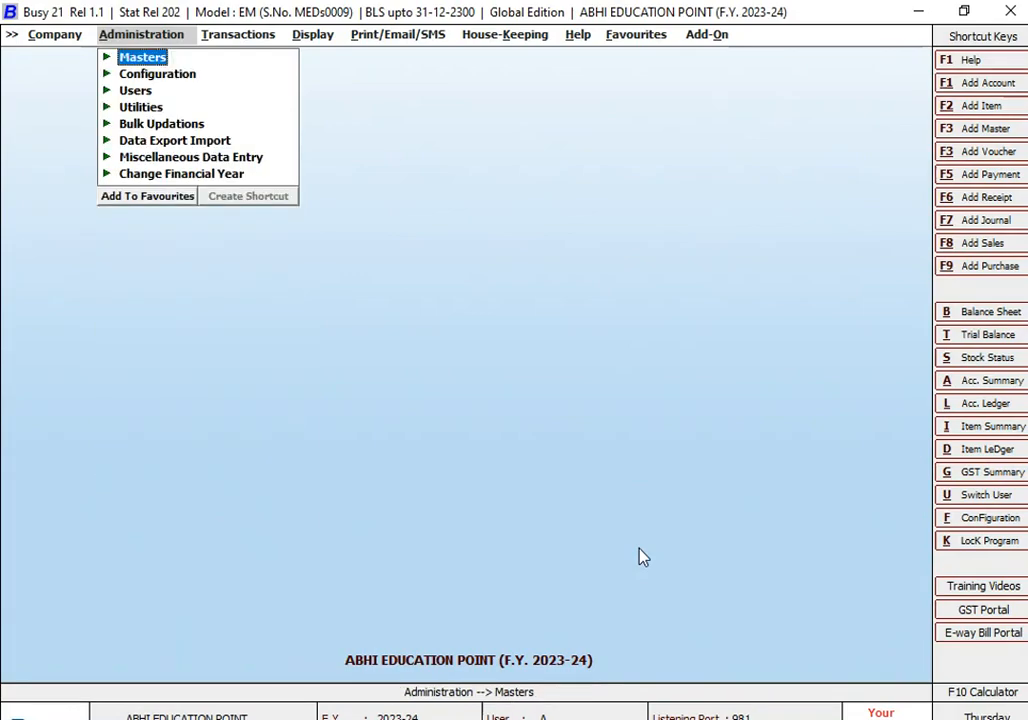
key(Return)
key(Return)
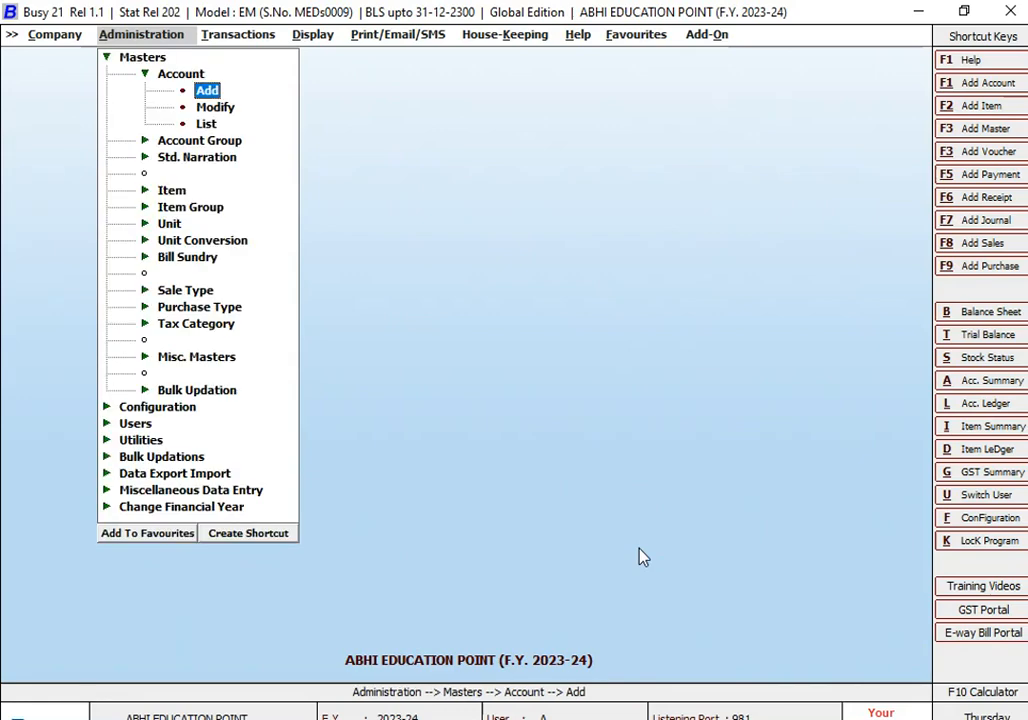
key(Down)
key(Return)
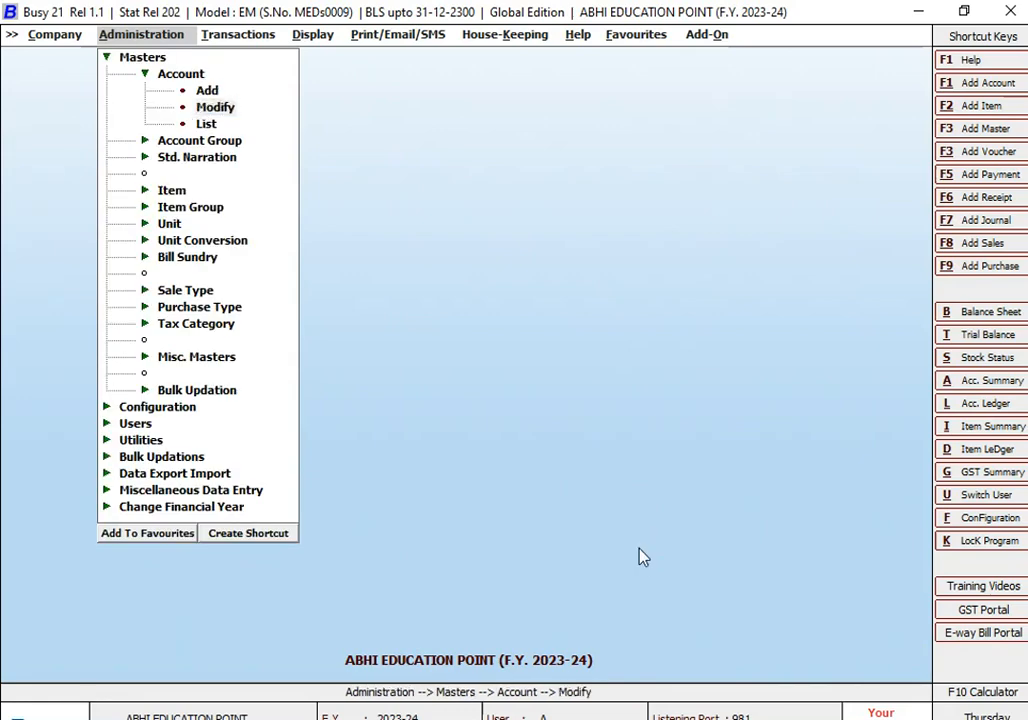
key(Down)
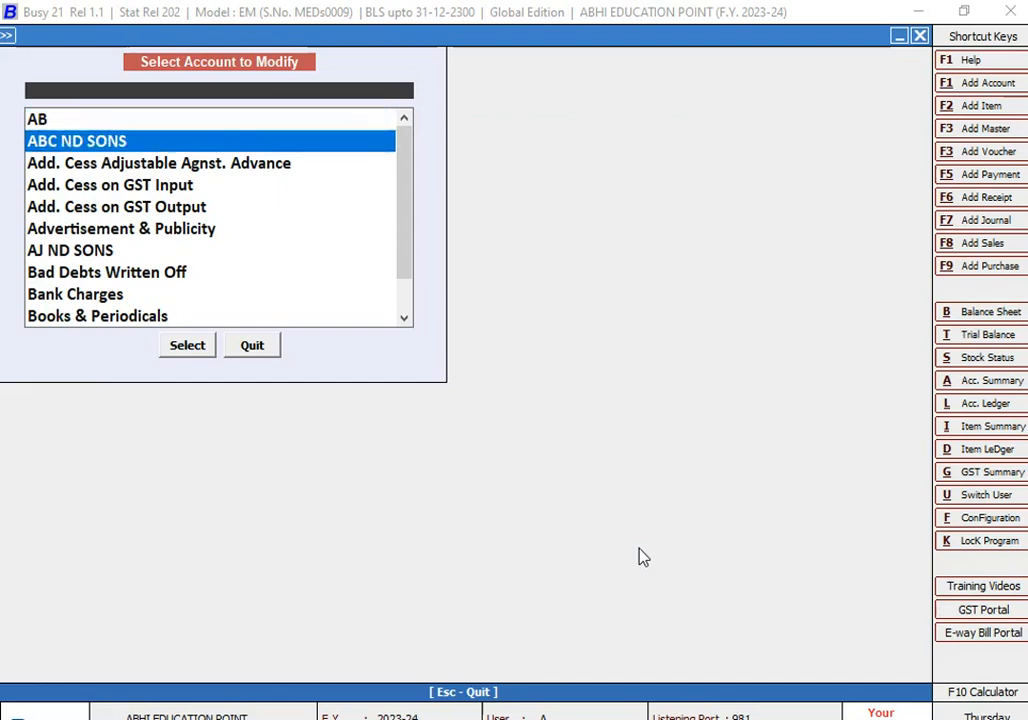
key(Up)
key(Down)
key(Up)
key(Down)
key(Return)
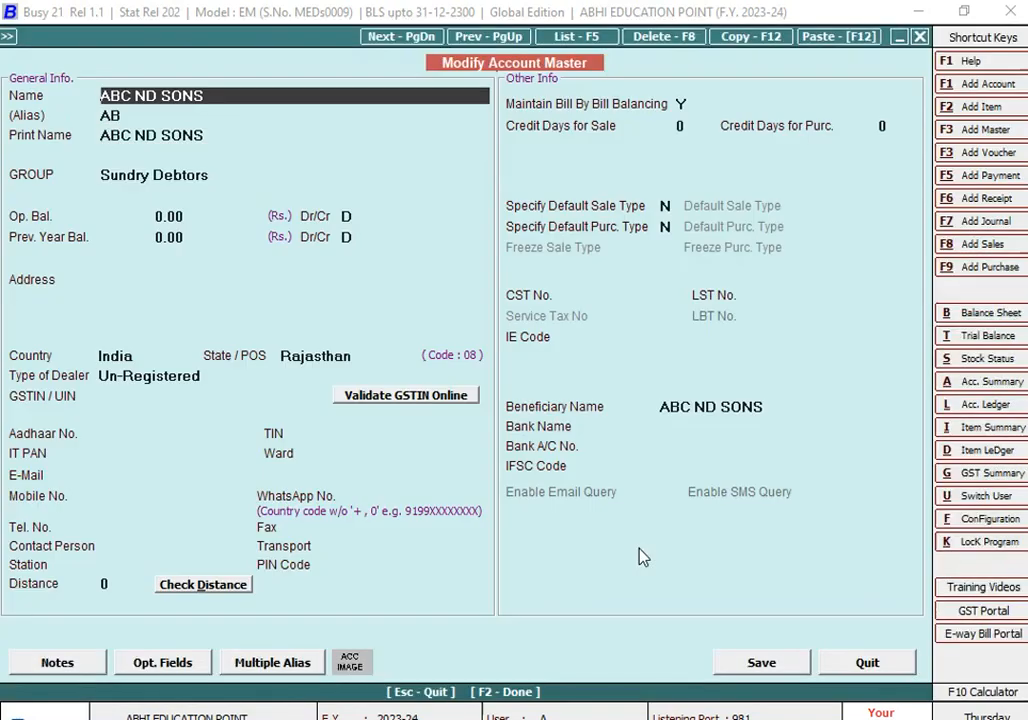
key(Escape)
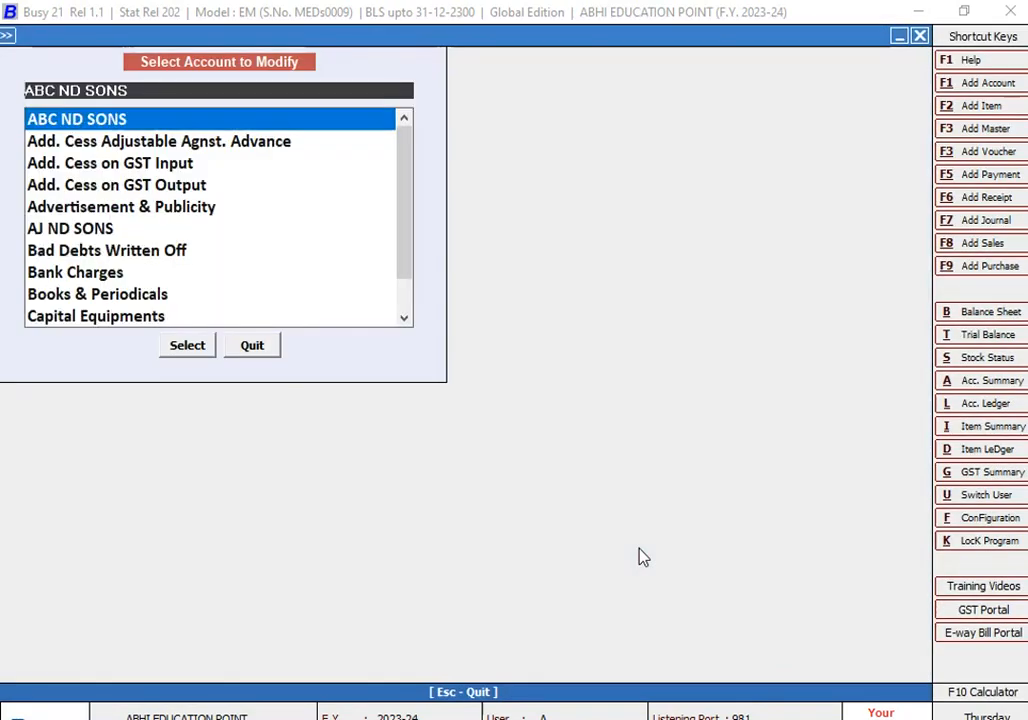
Look up the account to modify by its alias AB, check its details and leave account modification
text(AB)
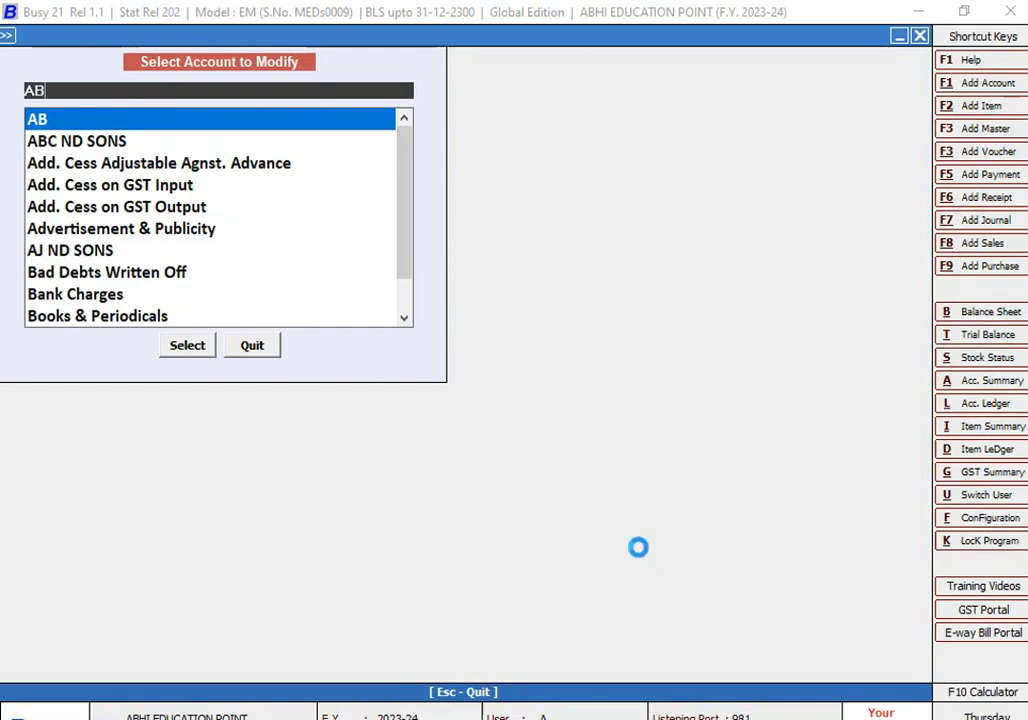
key(Return)
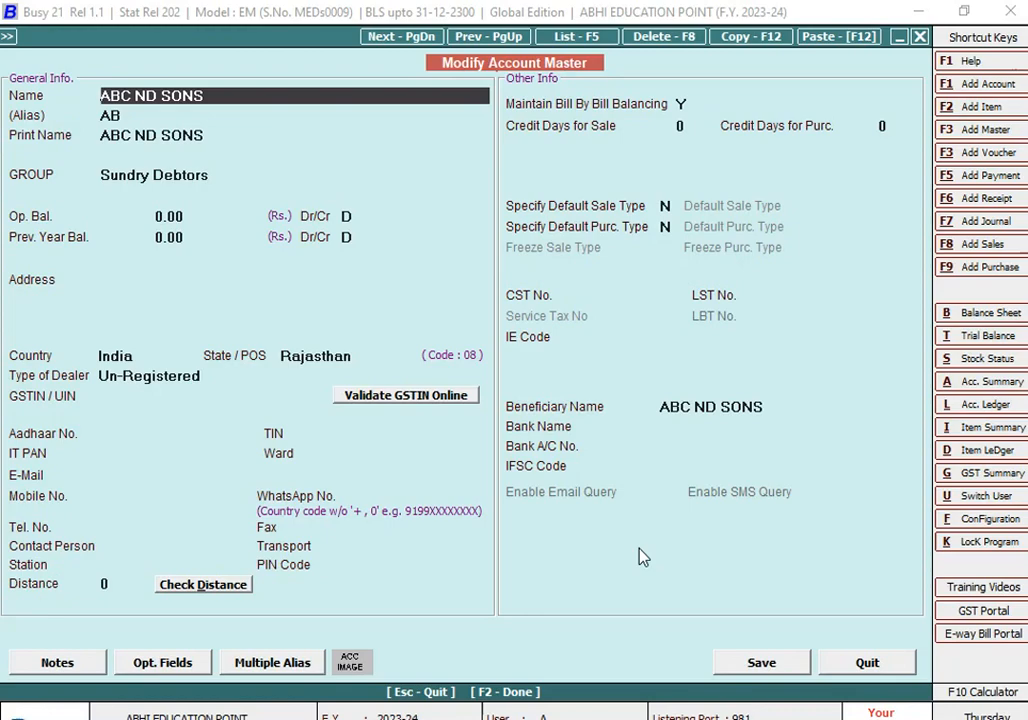
key(Escape)
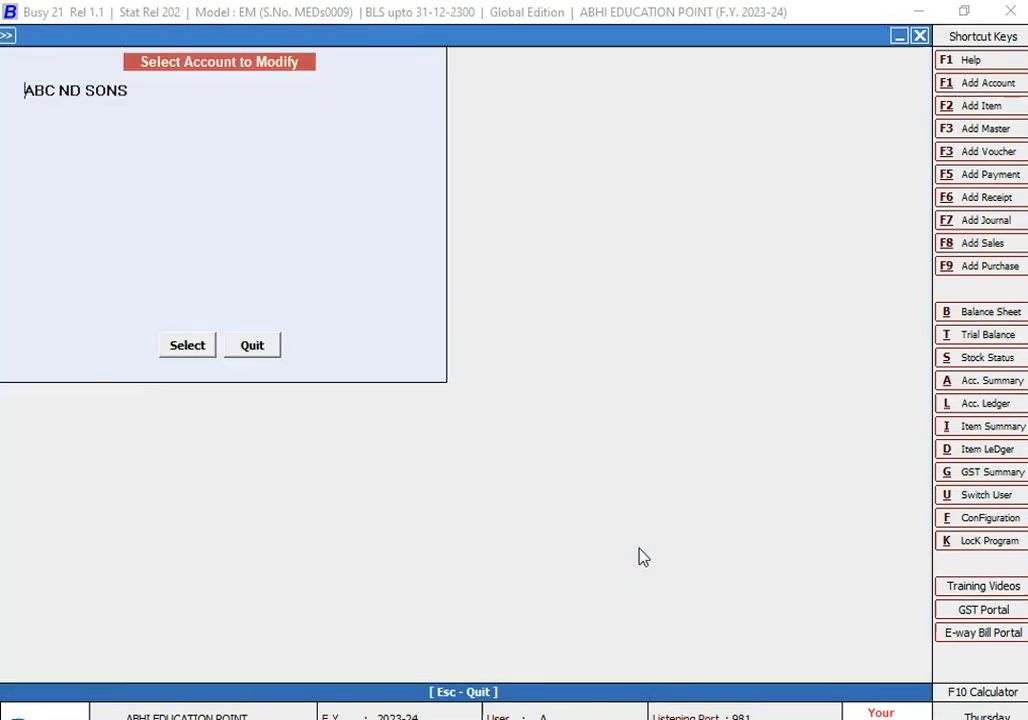
key(Escape)
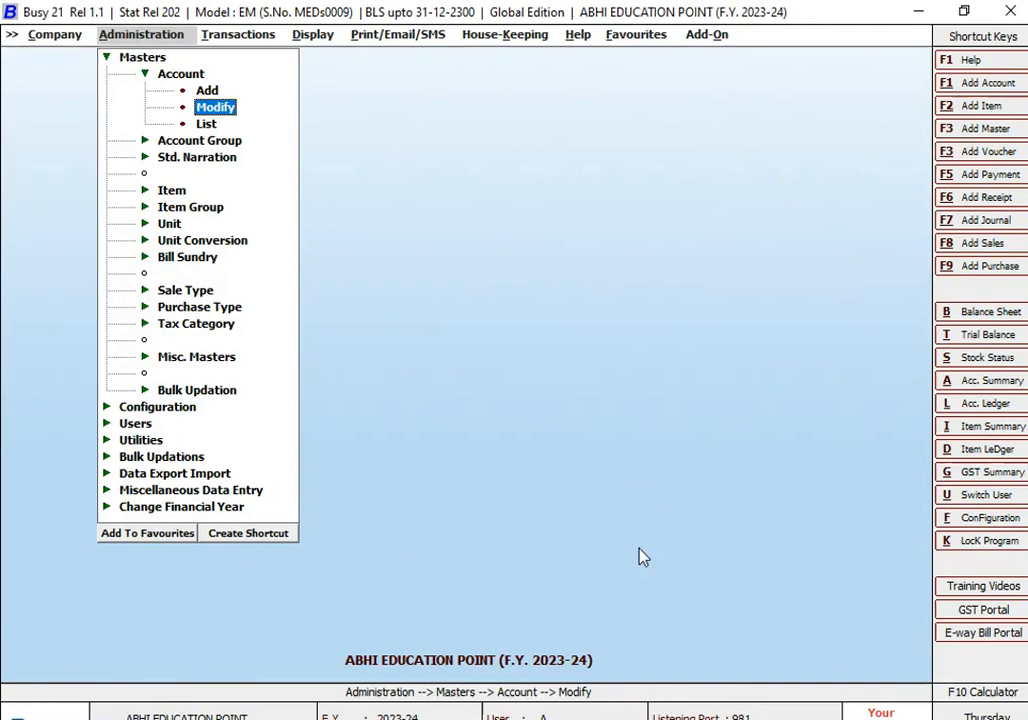
Display the list of all accounts on screen
key(Down)
key(Return)
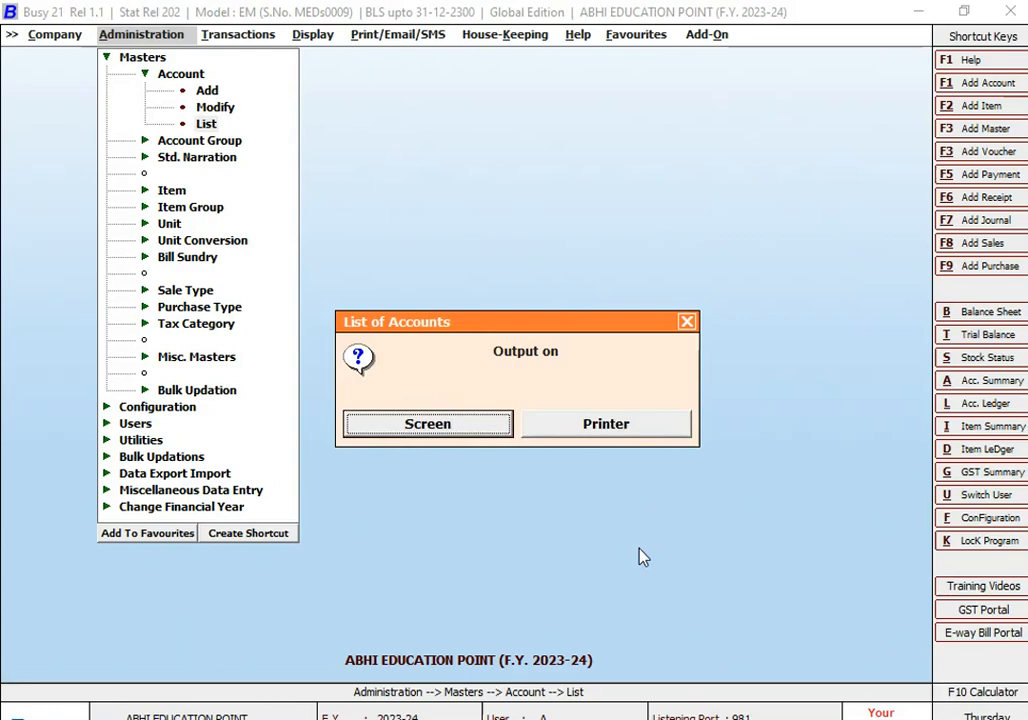
key(Return)
key(Return)
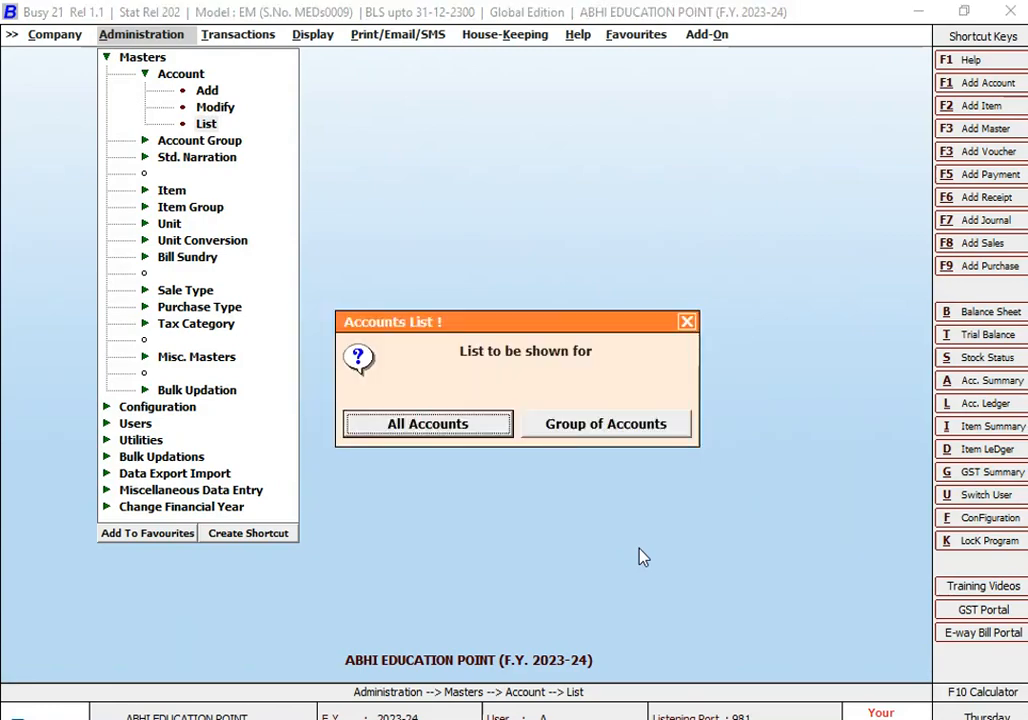
key(Right)
key(Left)
key(Return)
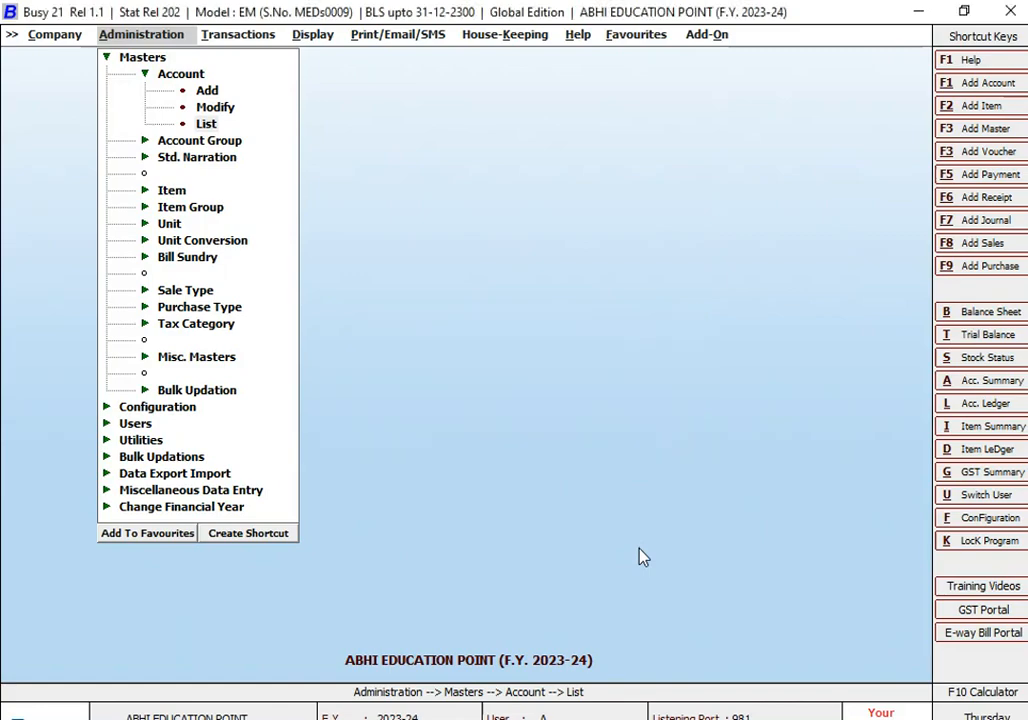
Examine the full account list from its end back to ABC ND SONS for alias and parent group, and close it
key(End)
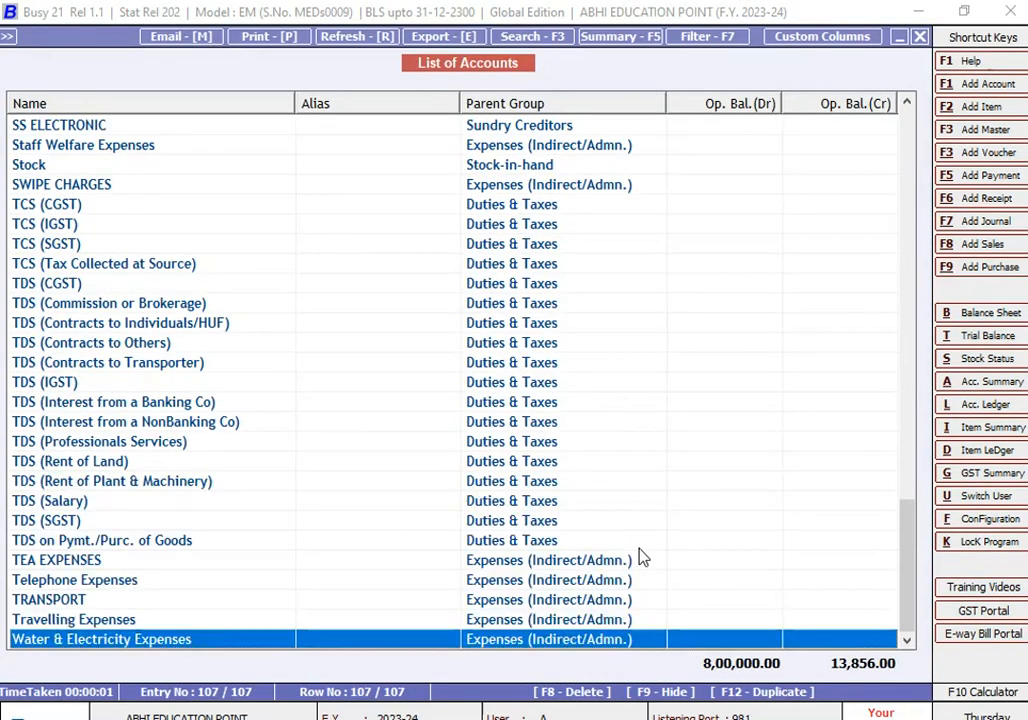
key(Up)
key(Up)
key(Up)
key(Up)
key(Up)
key(Up)
key(Up)
key(Up)
key(Up)
key(Up)
key(Up)
key(Up)
key(Up)
key(Up)
key(Home)
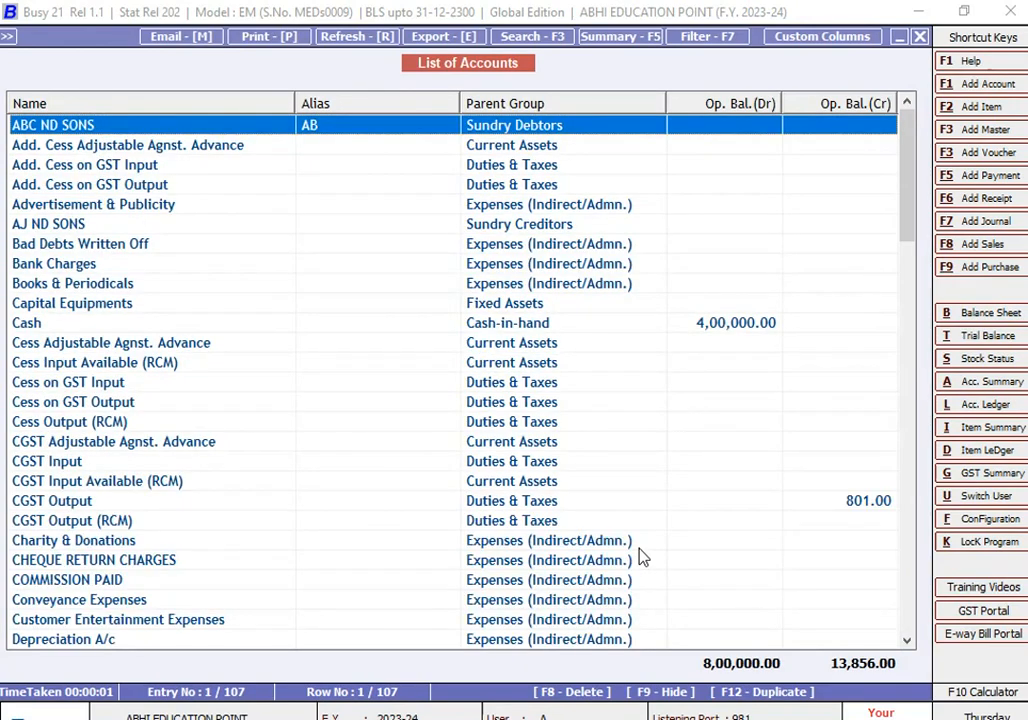
key(Down)
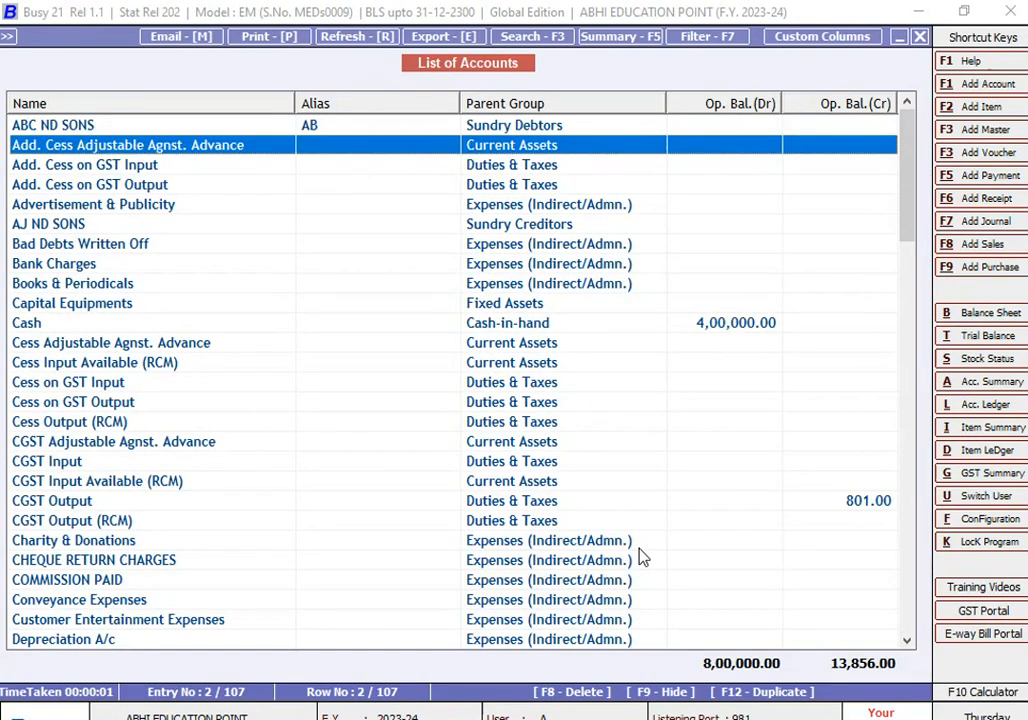
key(Down)
key(Down)
key(Up)
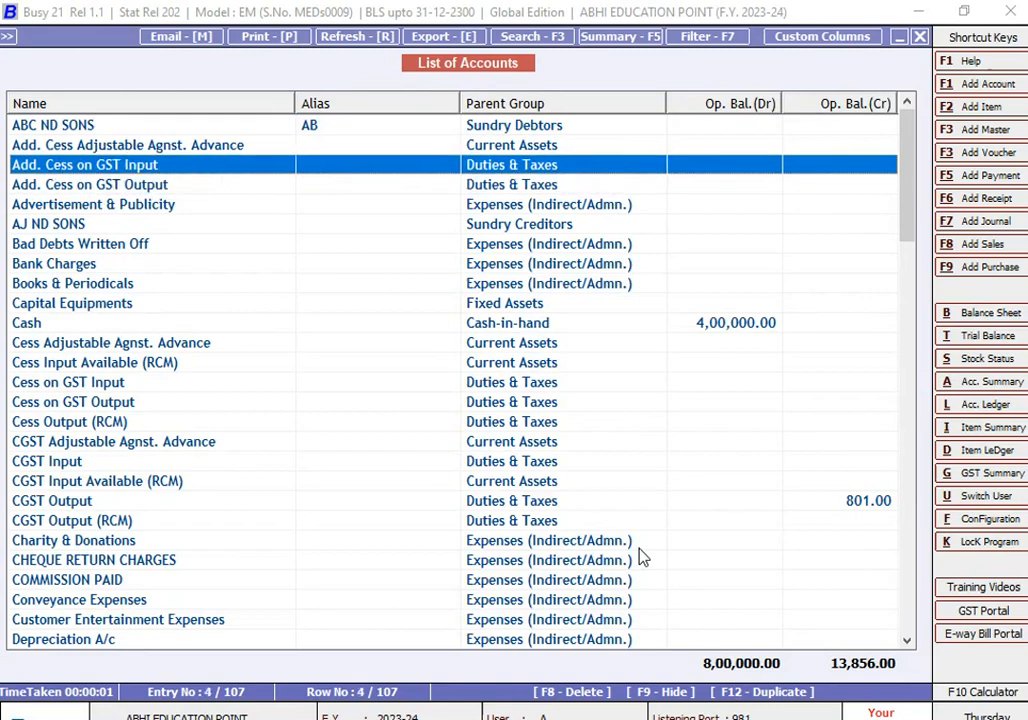
key(Up)
key(Up)
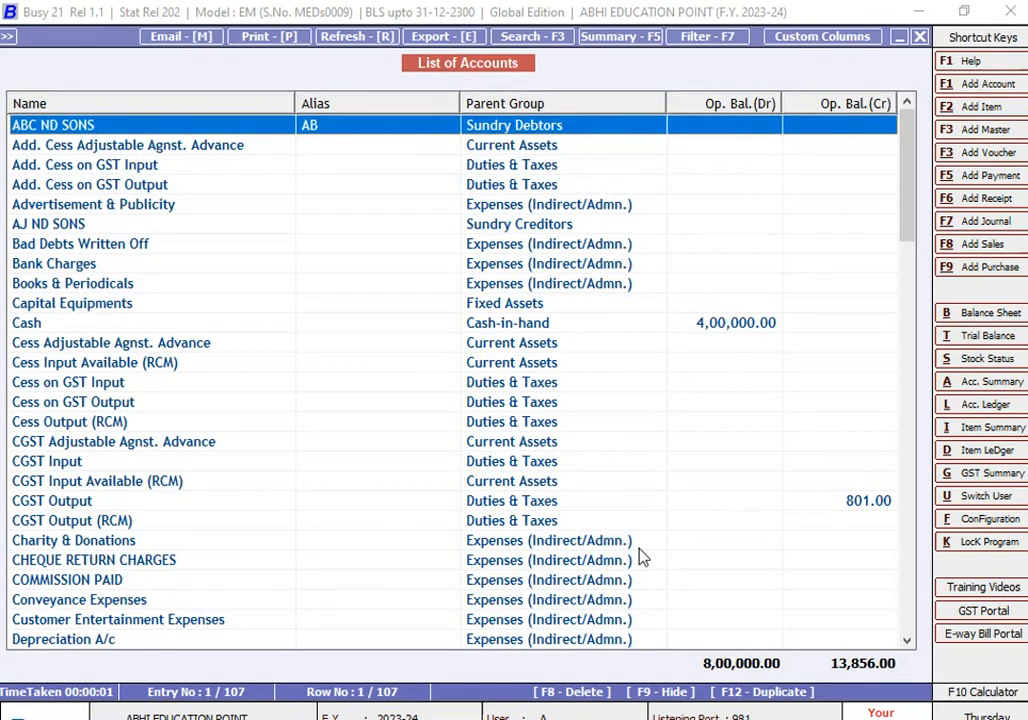
key(Escape)
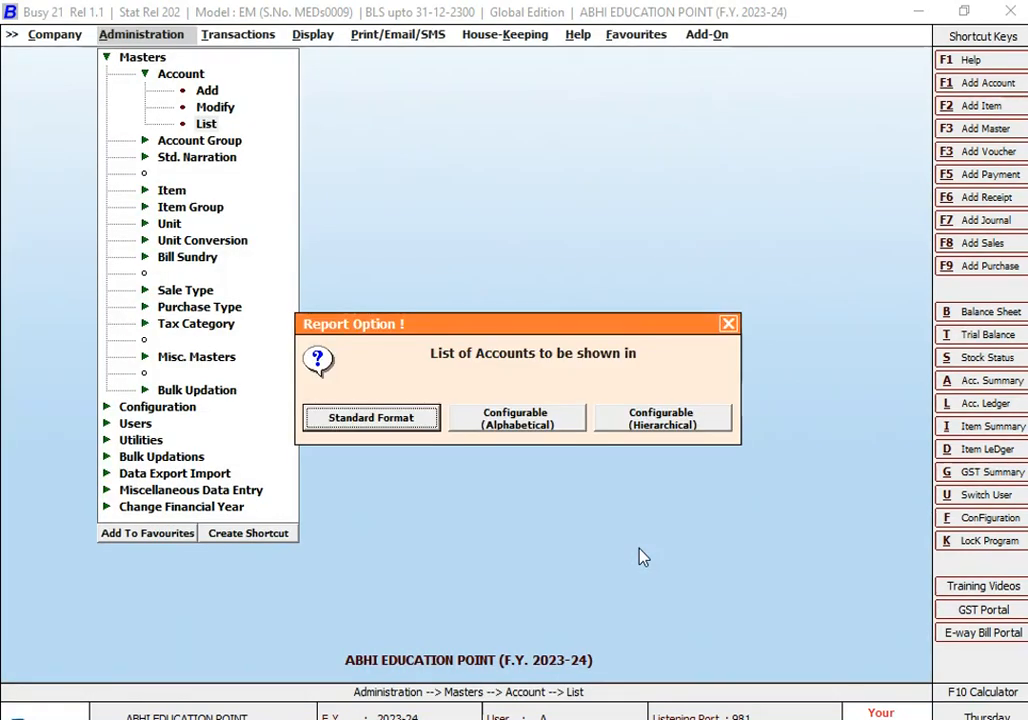
Display the account list in standard format for the Sundry Debtors group only
key(Return)
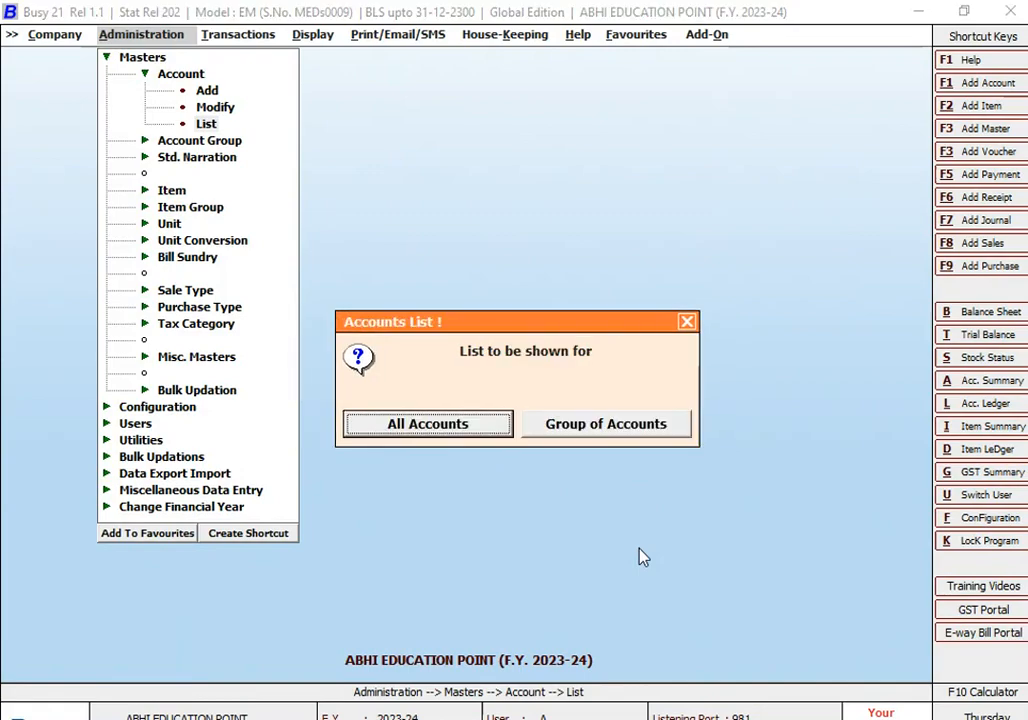
key(Right)
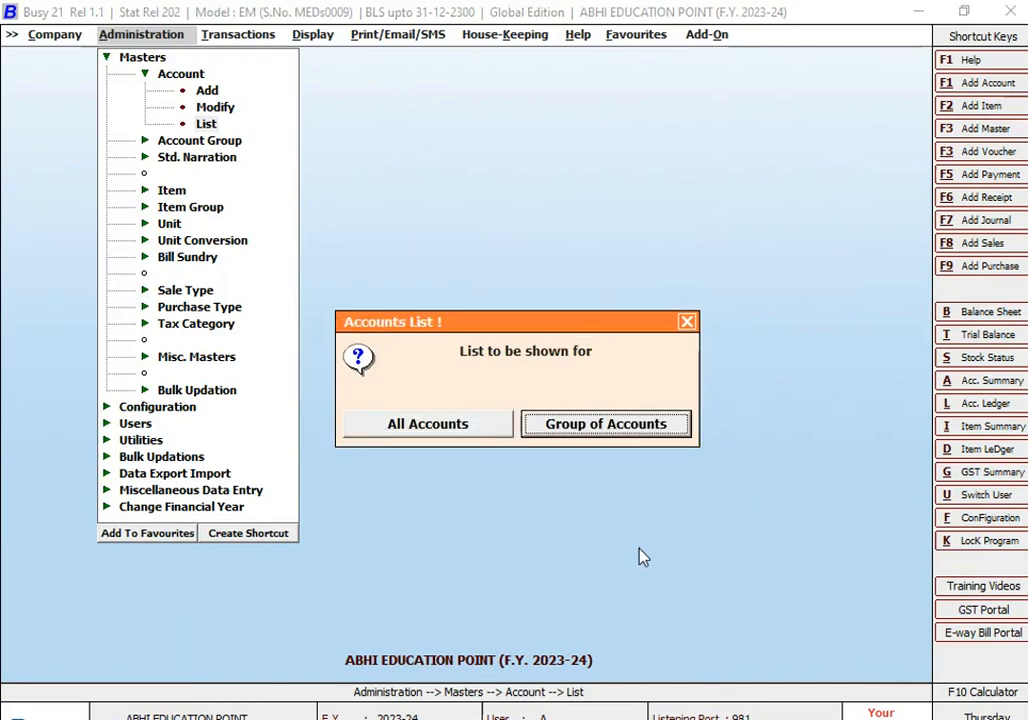
key(Return)
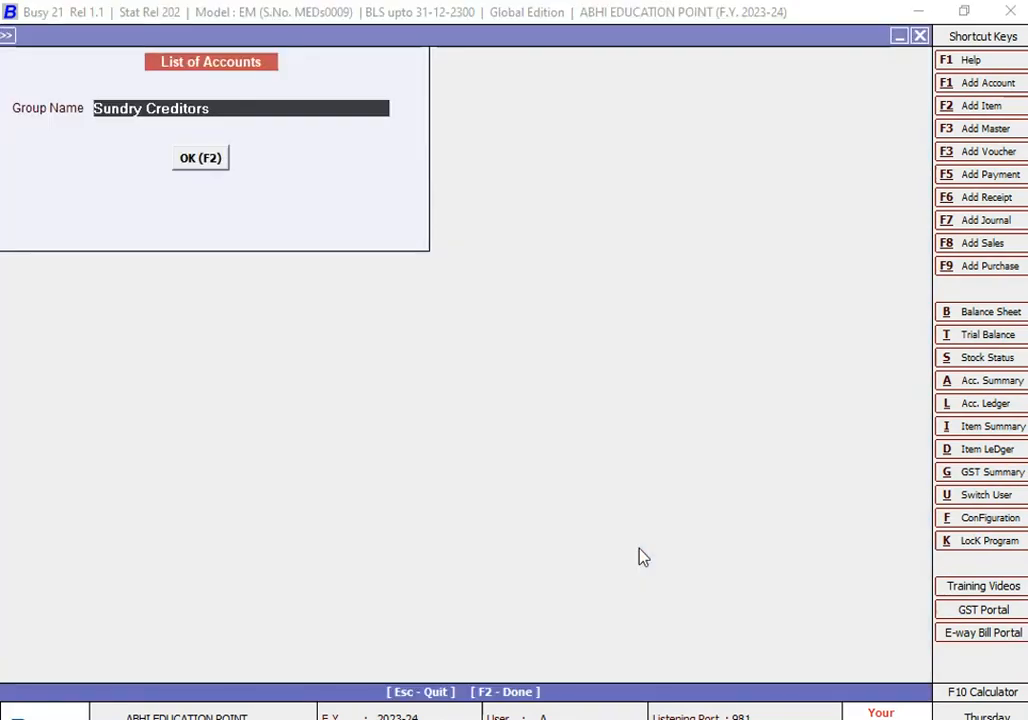
text(SUN)
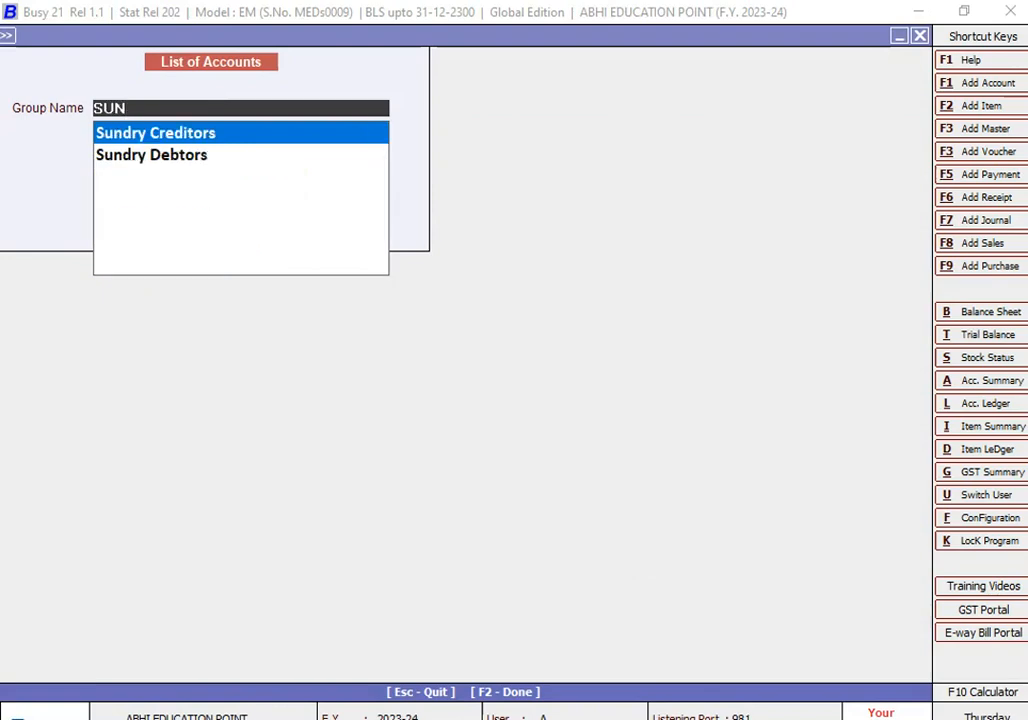
key(Down)
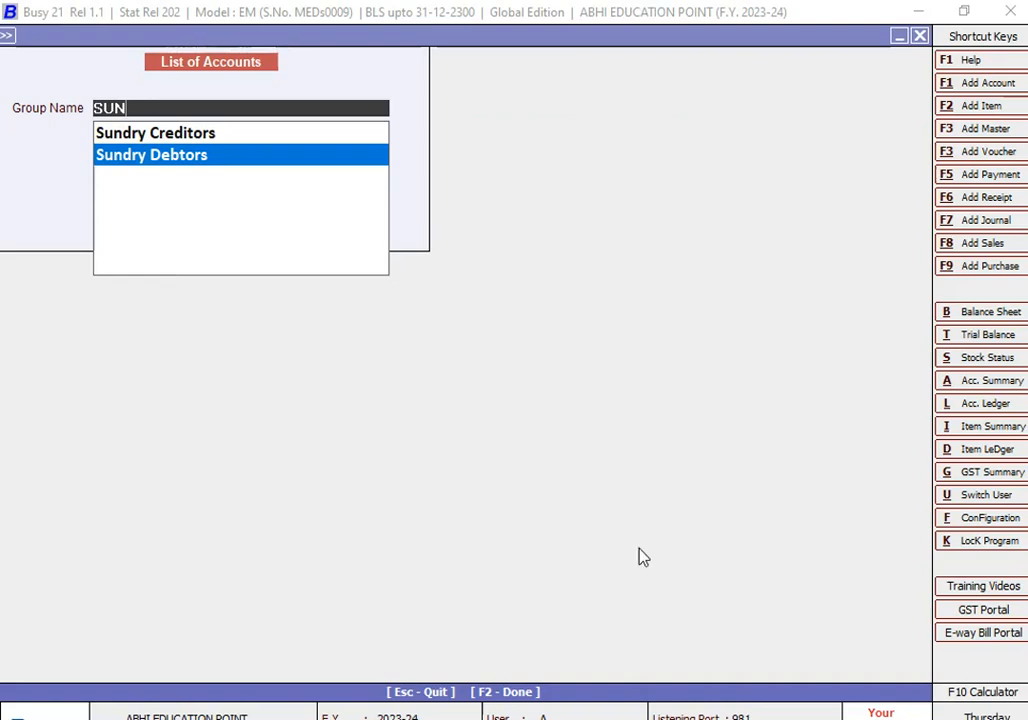
key(Return)
key(Return)
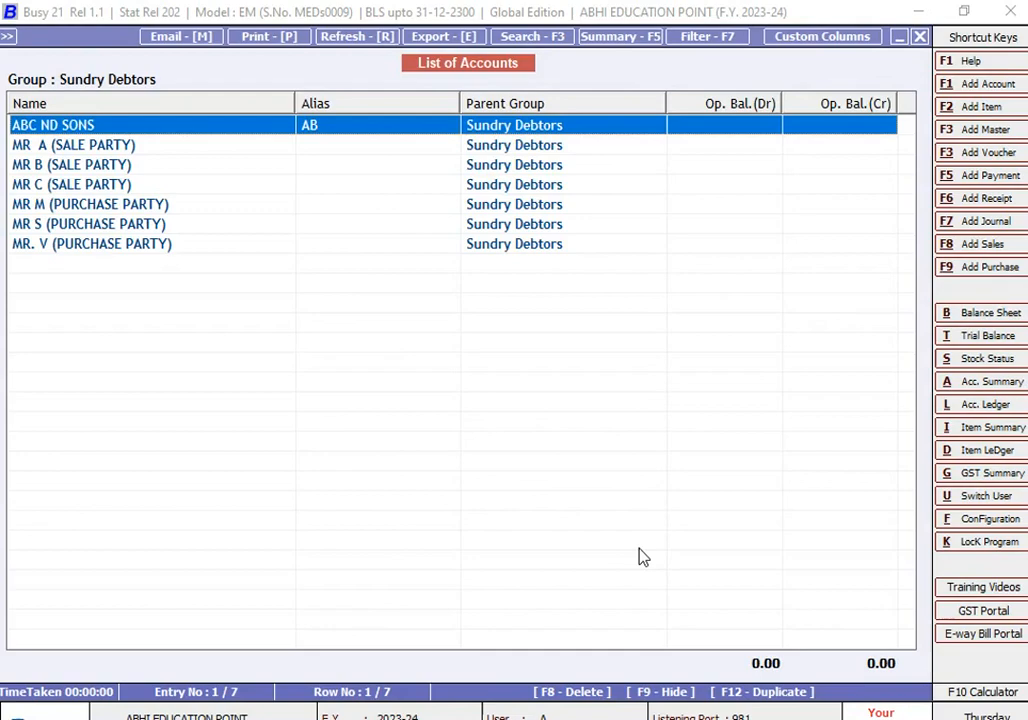
Review the accounts listed under Sundry Debtors, close the list and return to the option for adding an account
key(Down)
key(Down)
key(Down)
key(Down)
key(Down)
key(Up)
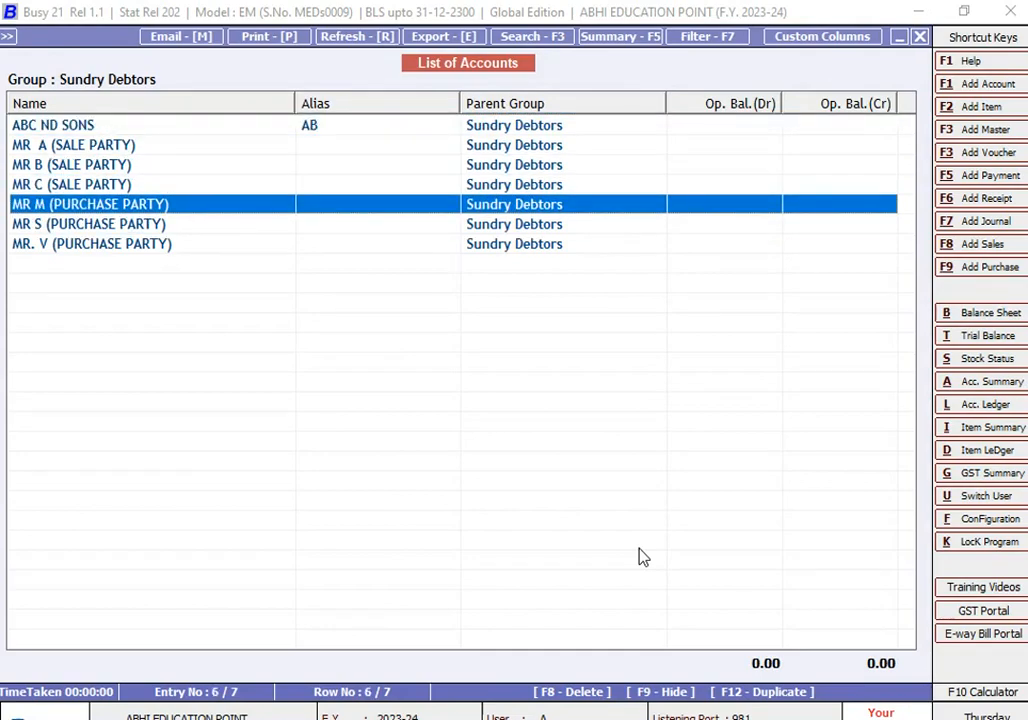
key(Up)
key(Up)
key(Up)
key(Up)
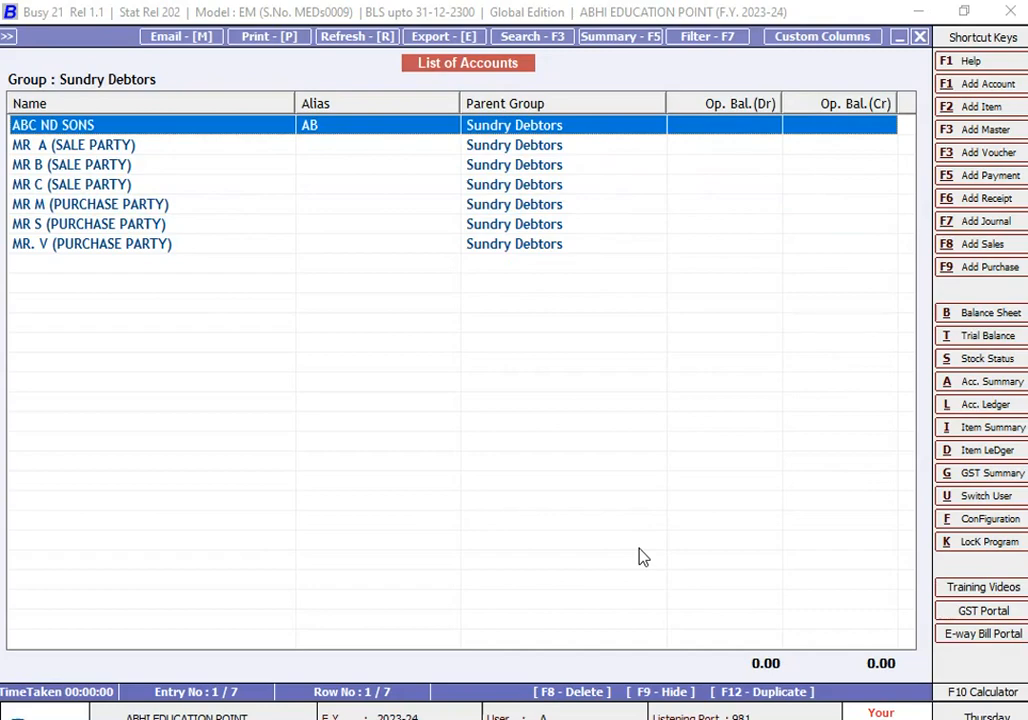
key(Escape)
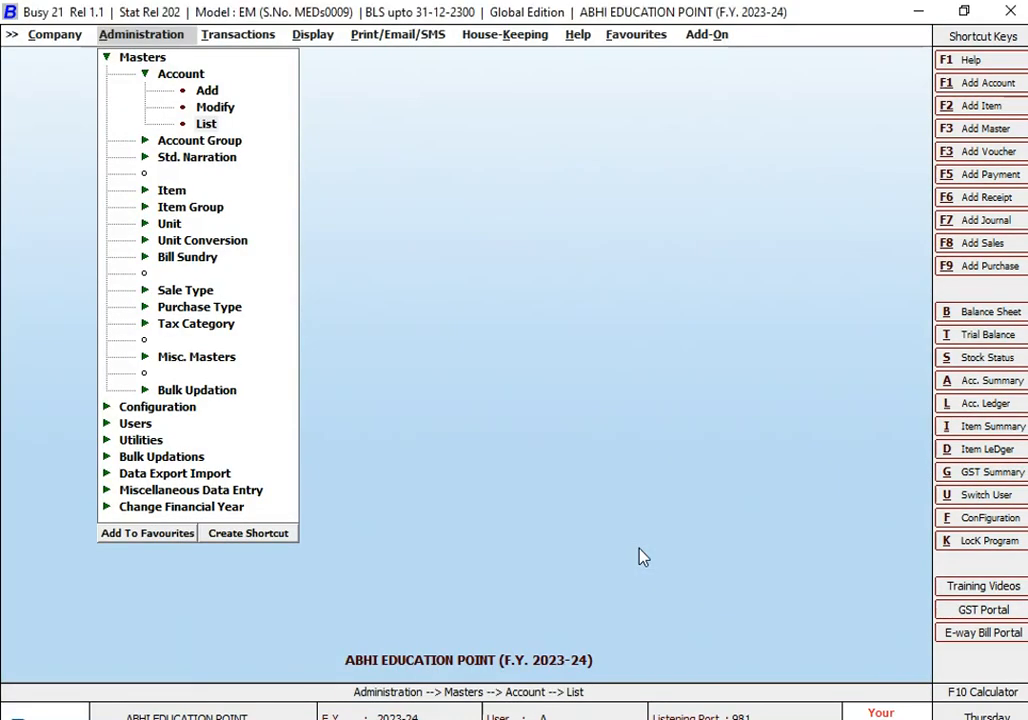
key(Escape)
key(Return)
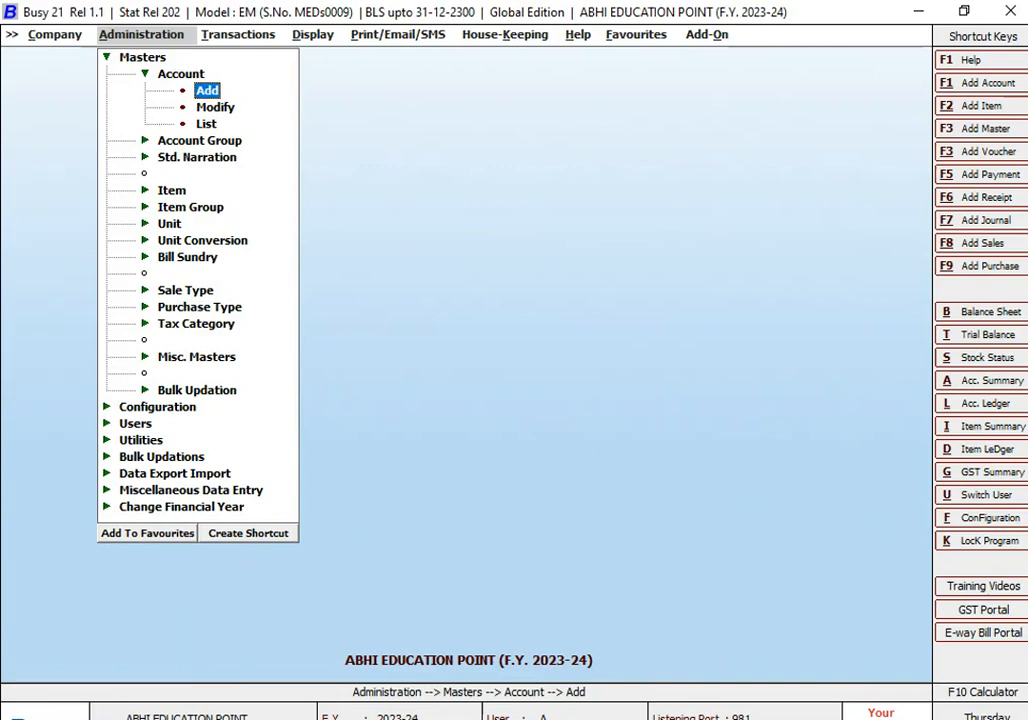
key(Down)
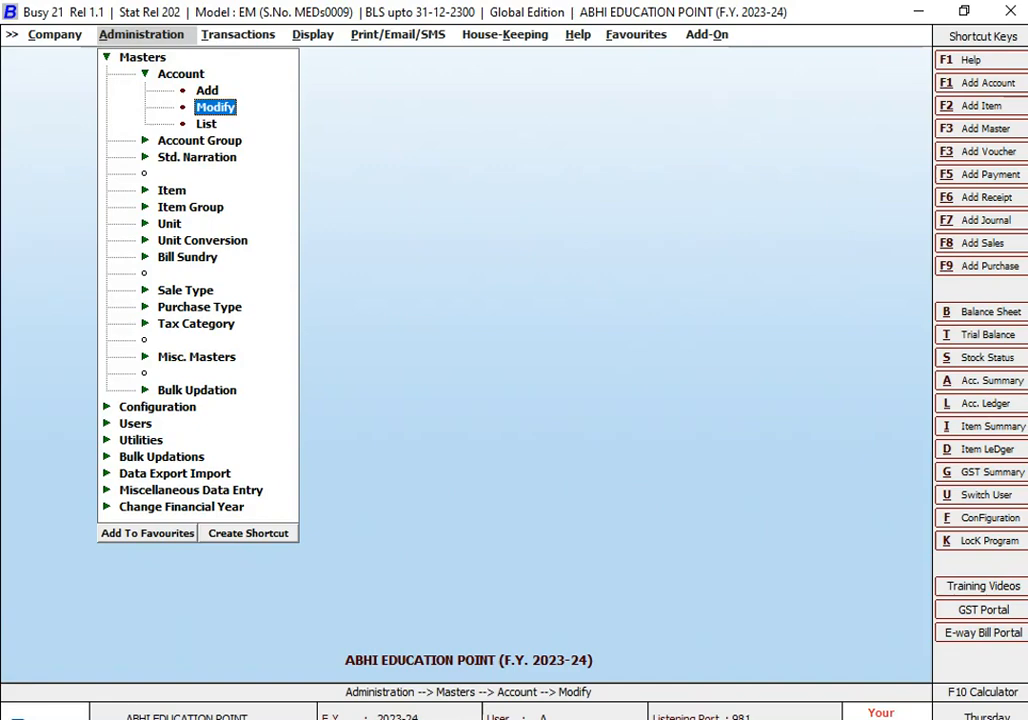
key(Down)
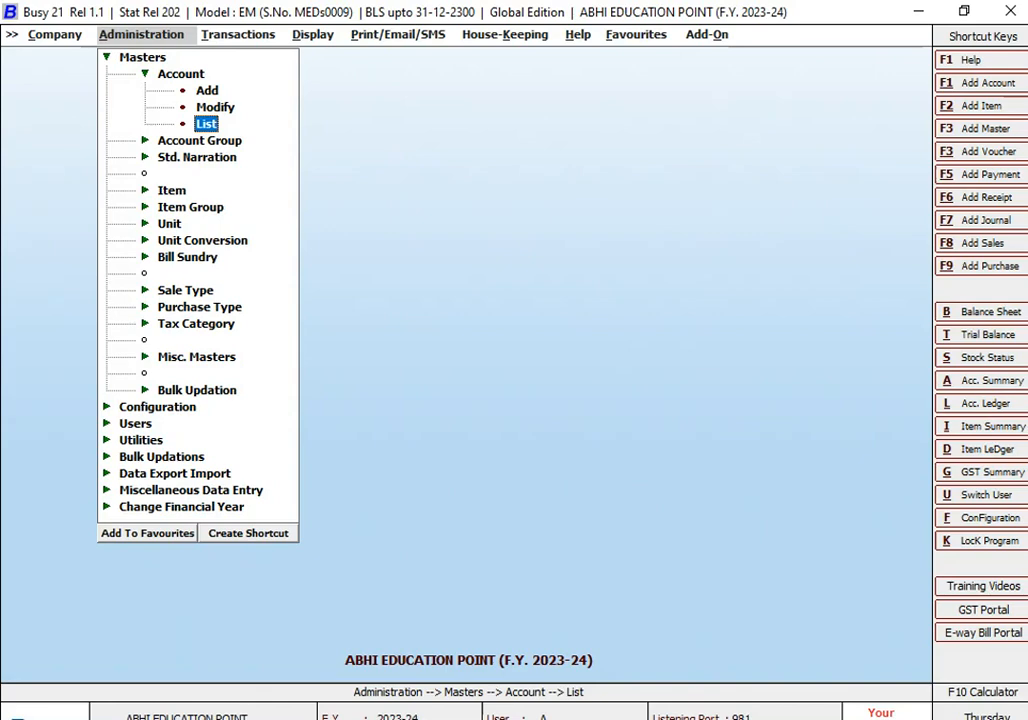
key(Up)
key(Up)
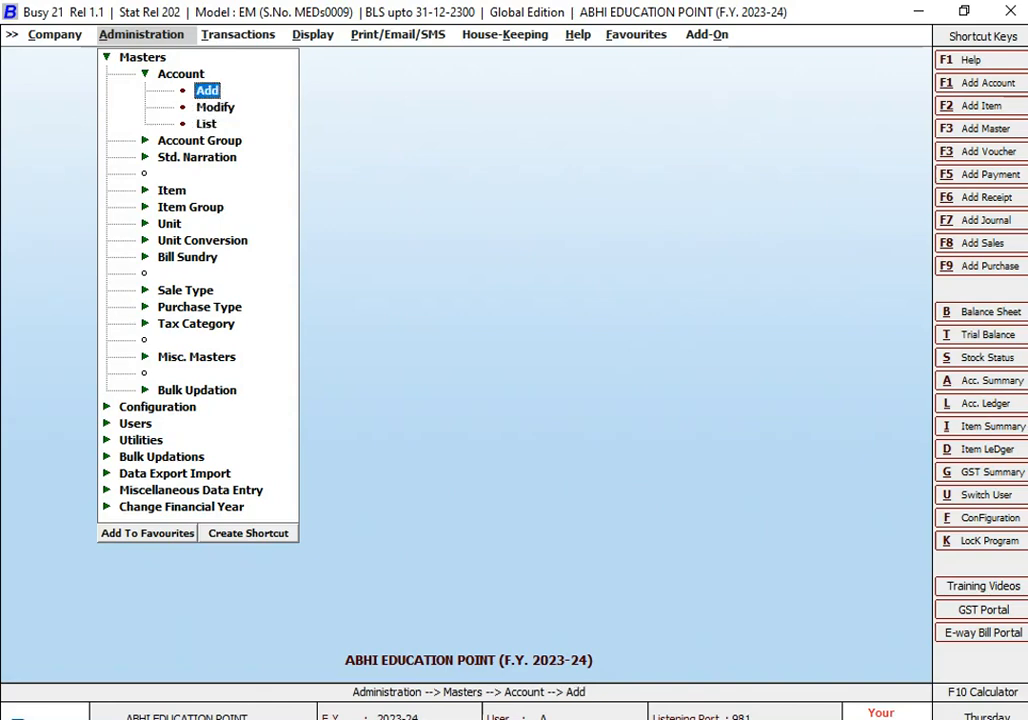
Start a new account master, look up the RK AND SONS ledger in the Excel list, and name the account RK ND SONS in Busy
key(Return)
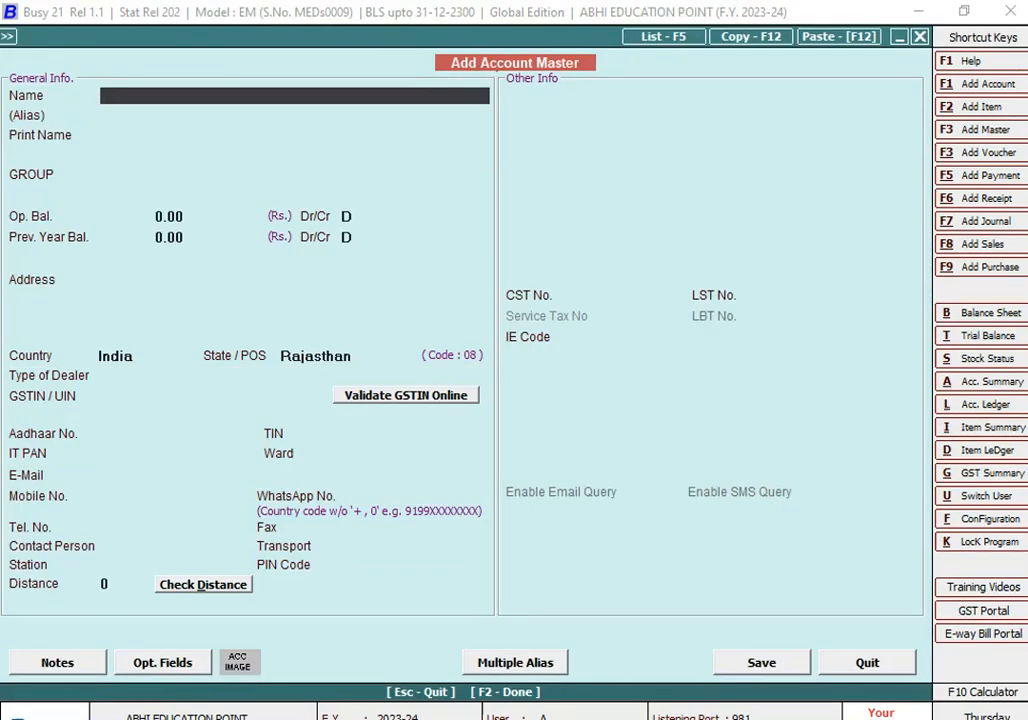
key(alt+Tab)
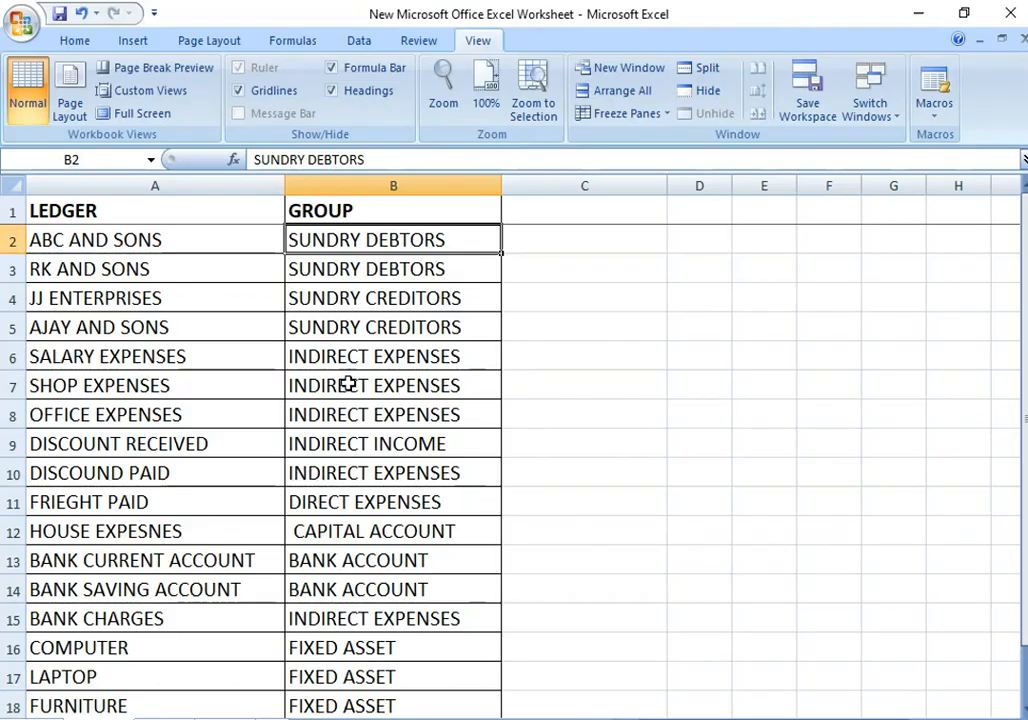
click(172, 271)
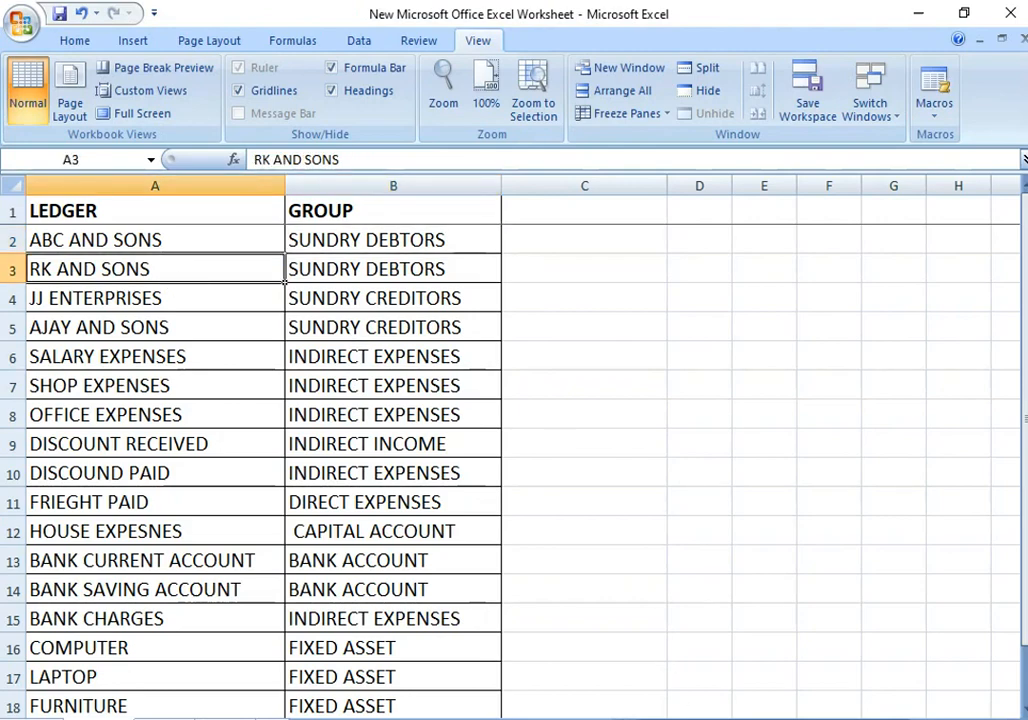
key(alt+Tab)
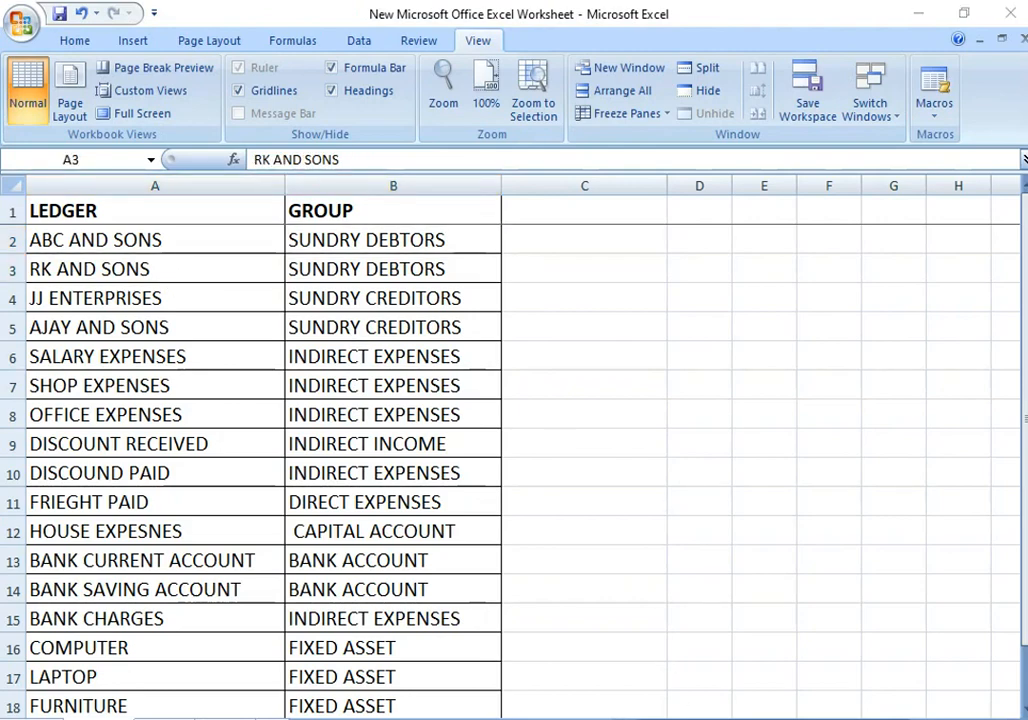
text(RK S)
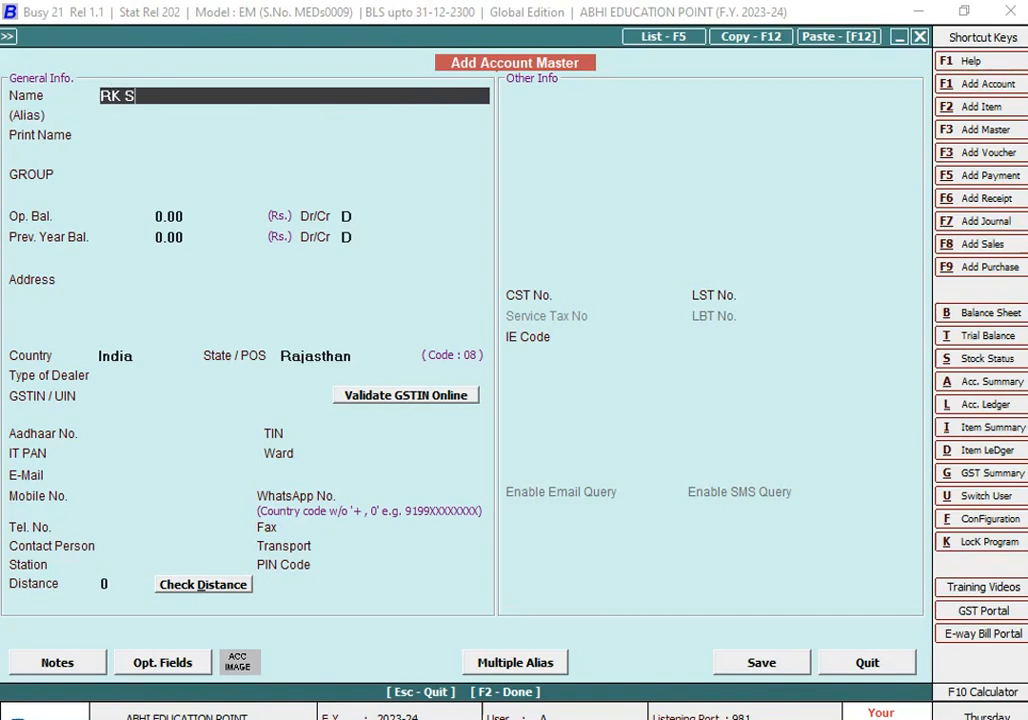
key(BackSpace)
key(BackSpace)
text(ND SONS)
key(Return)
key(Return)
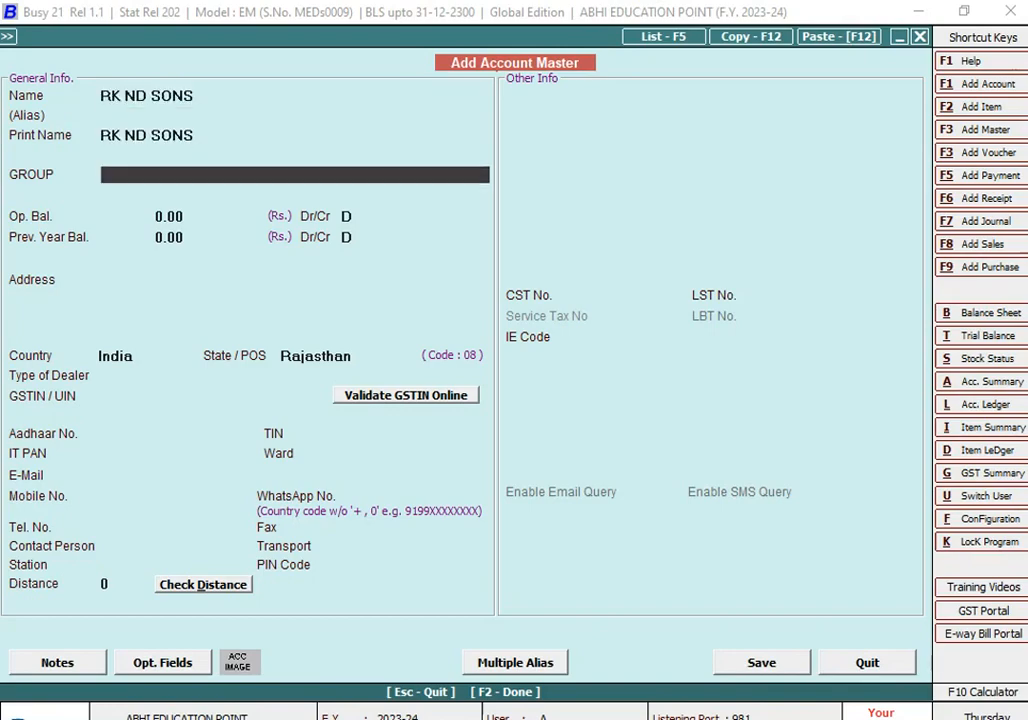
Assign RK ND SONS to the Sundry Debtors group without defining a credit limit
text(S)
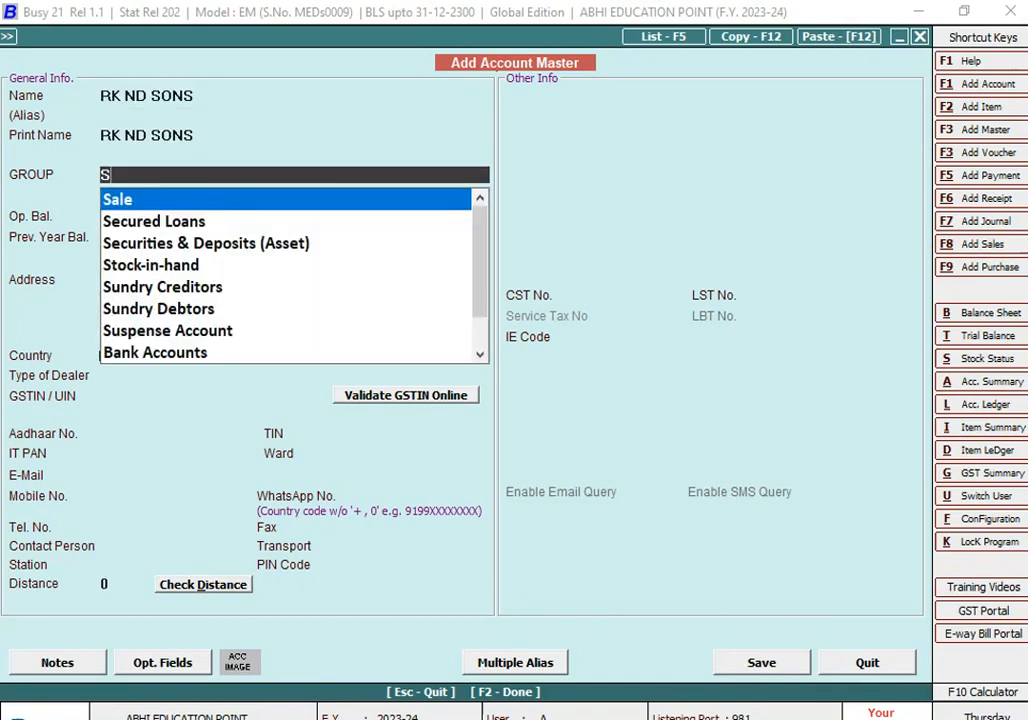
text(UN)
key(Down)
key(Return)
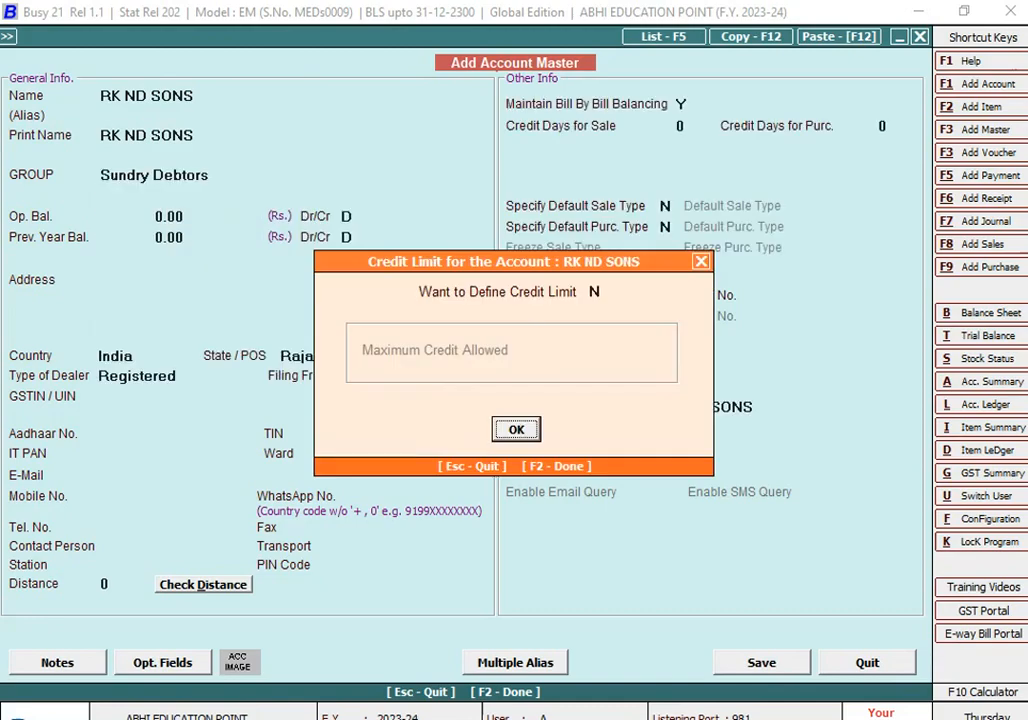
key(Return)
key(Return)
Save the RK ND SONS account, agreeing to set its dealer type to Un-Registered
key(F2)
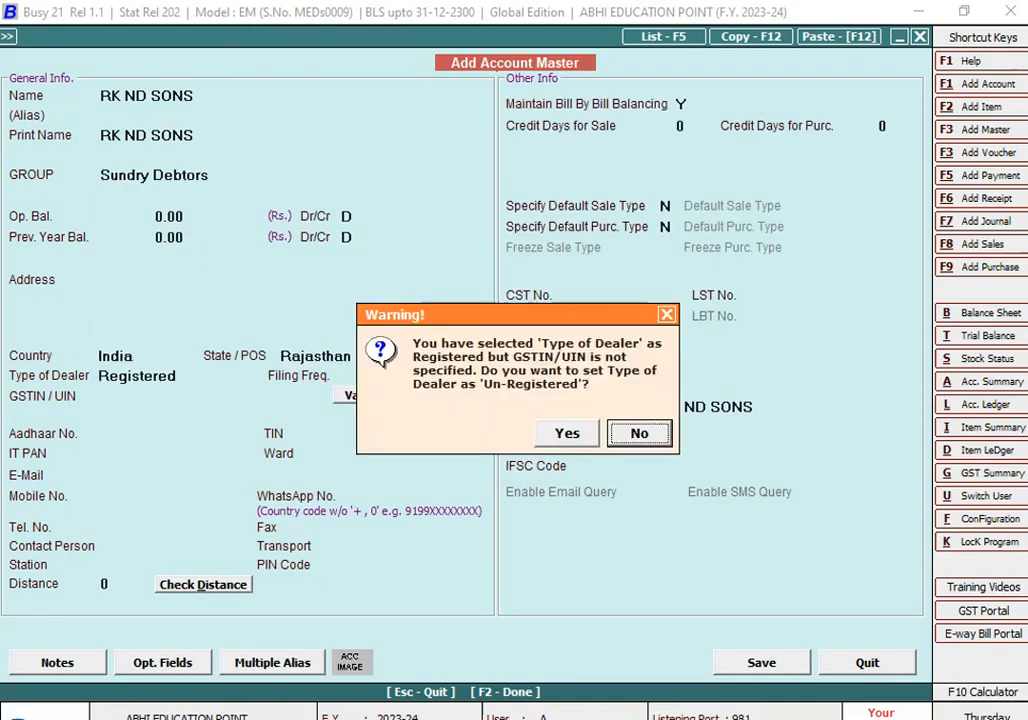
key(Left)
key(Return)
key(Return)
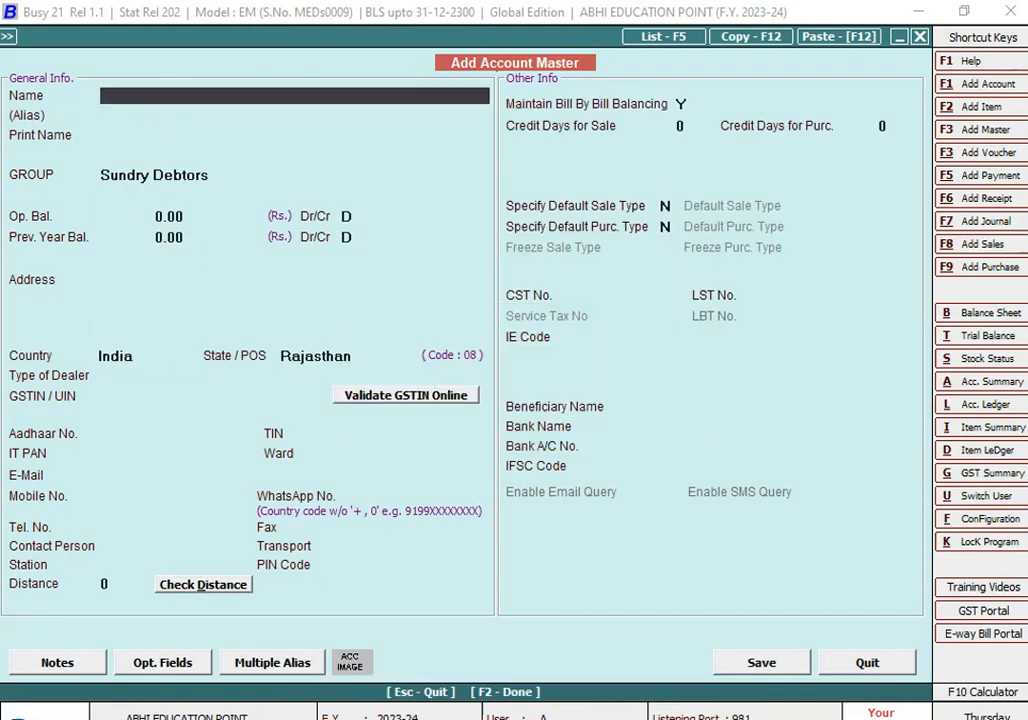
Look up the next ledger and its group in the Excel list, return to Busy and name the new account JJ ENTERPRISES
key(alt+Tab)
key(BackSpace)
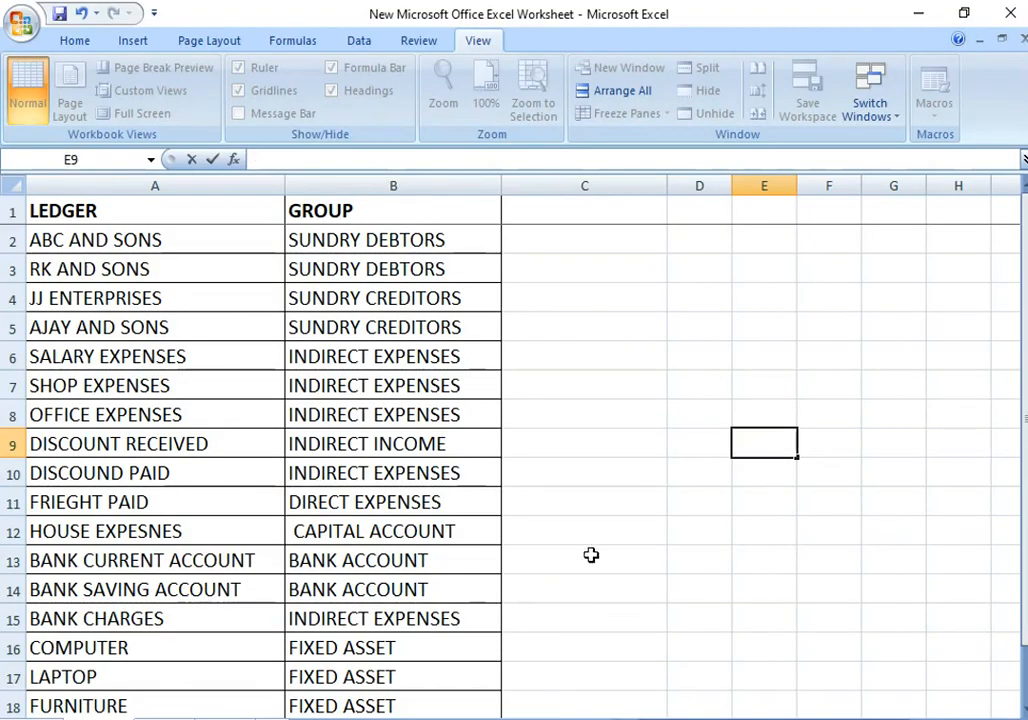
click(427, 298)
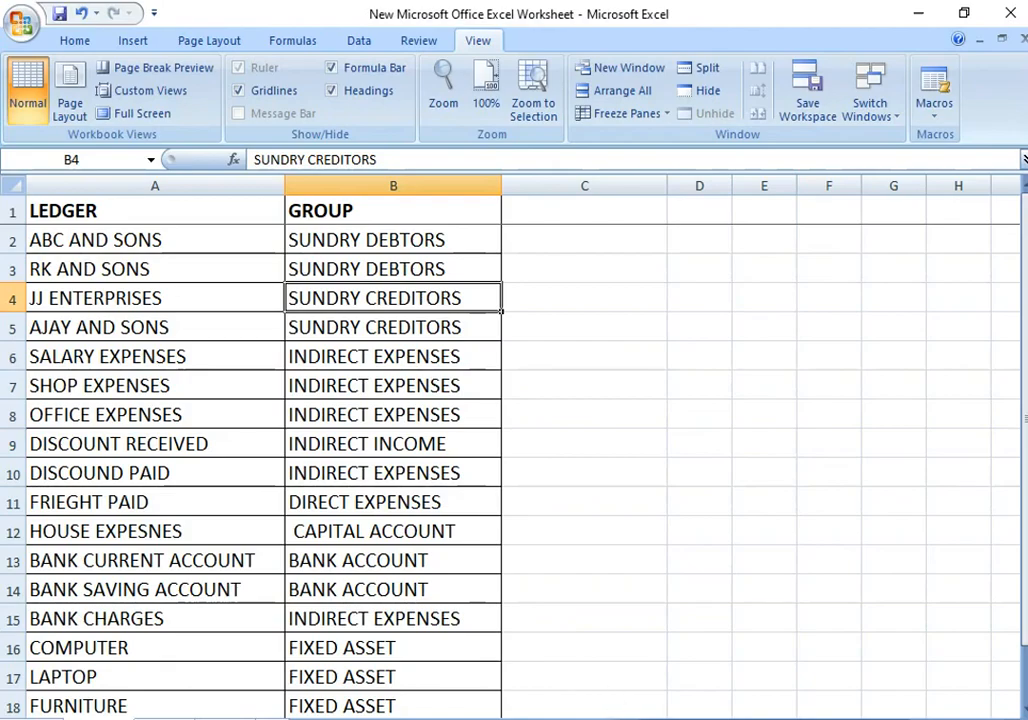
key(alt+Tab)
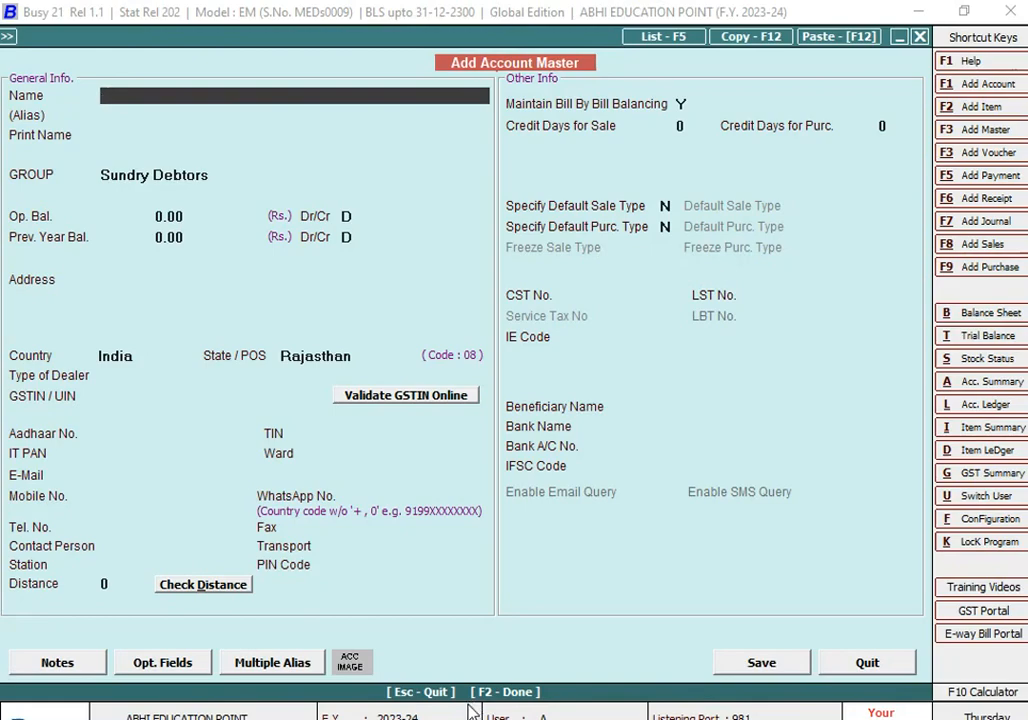
key(alt+Tab)
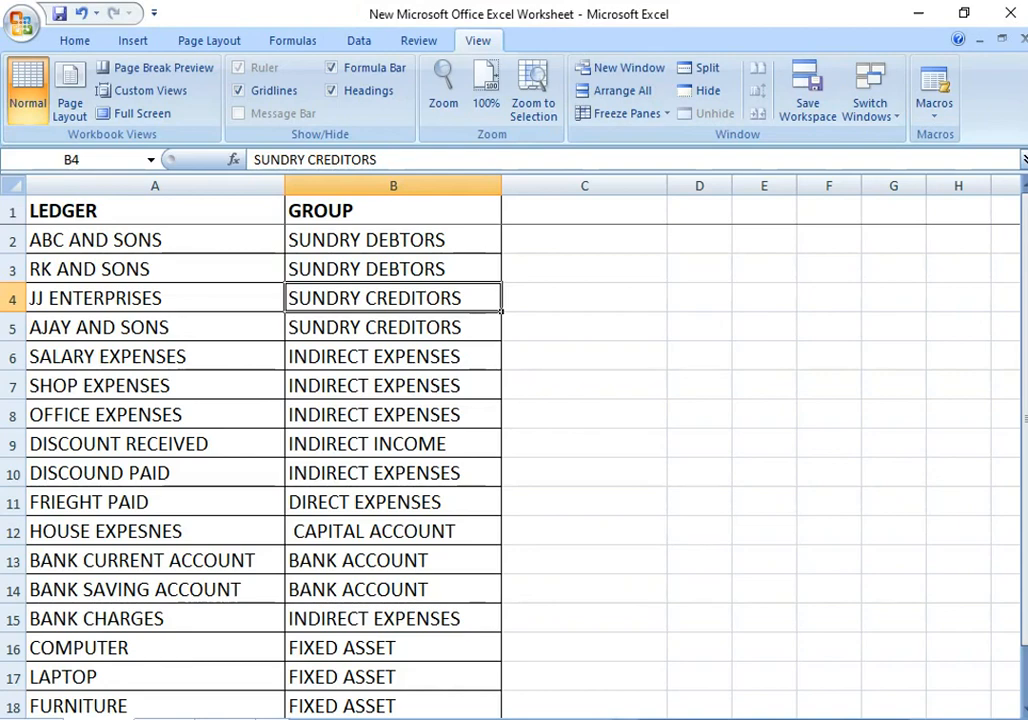
click(624, 717)
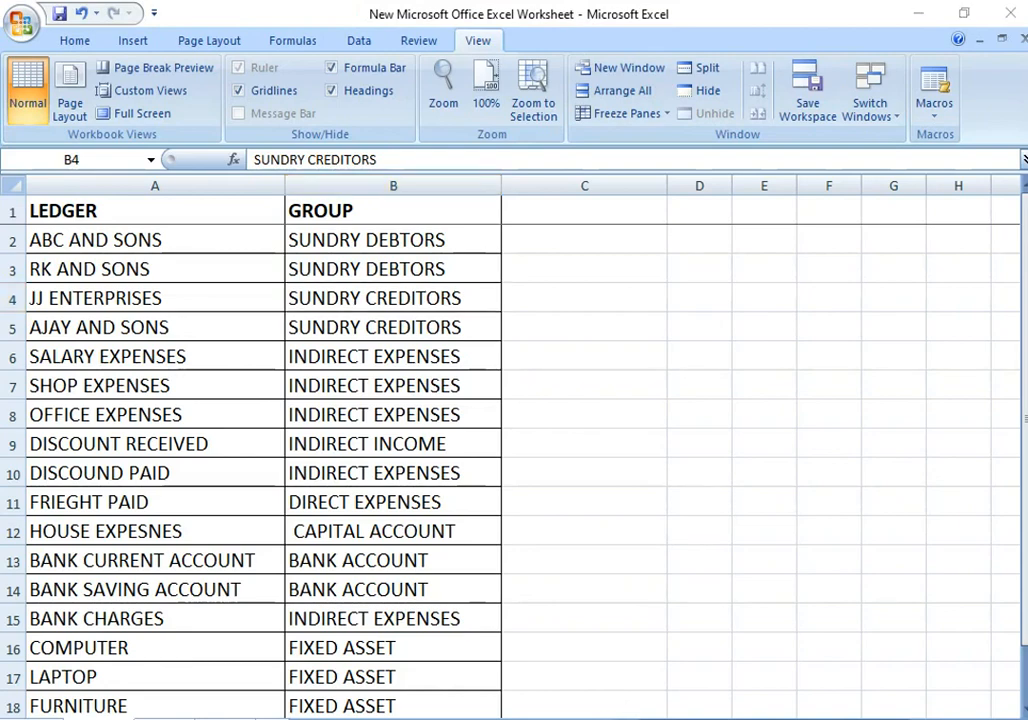
text(JJ)
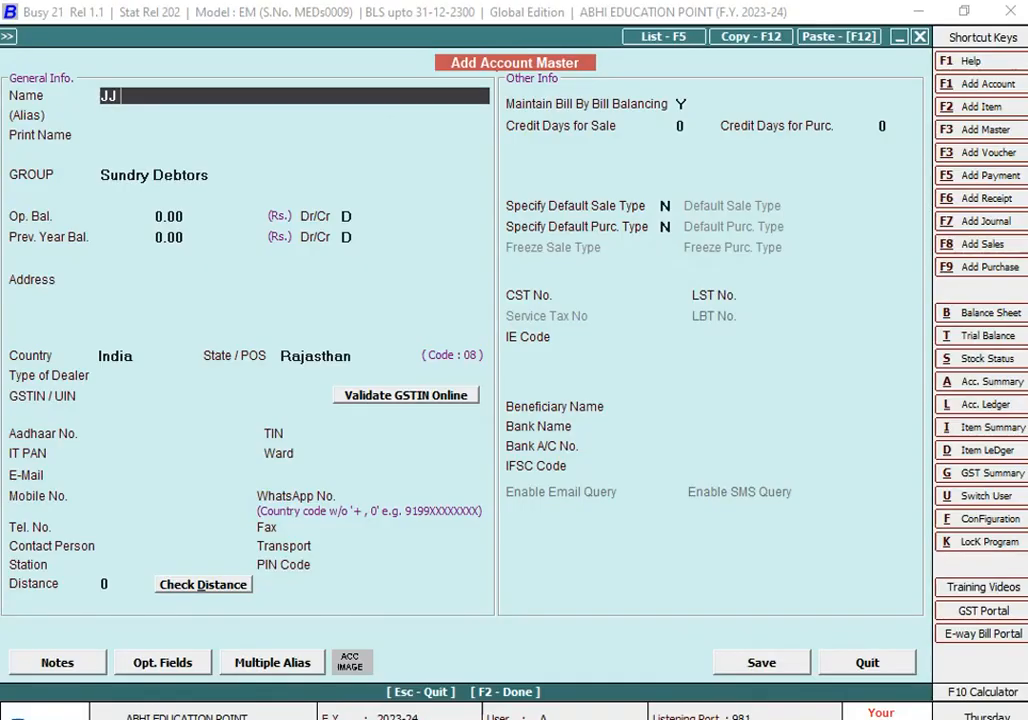
text( ENTERPR)
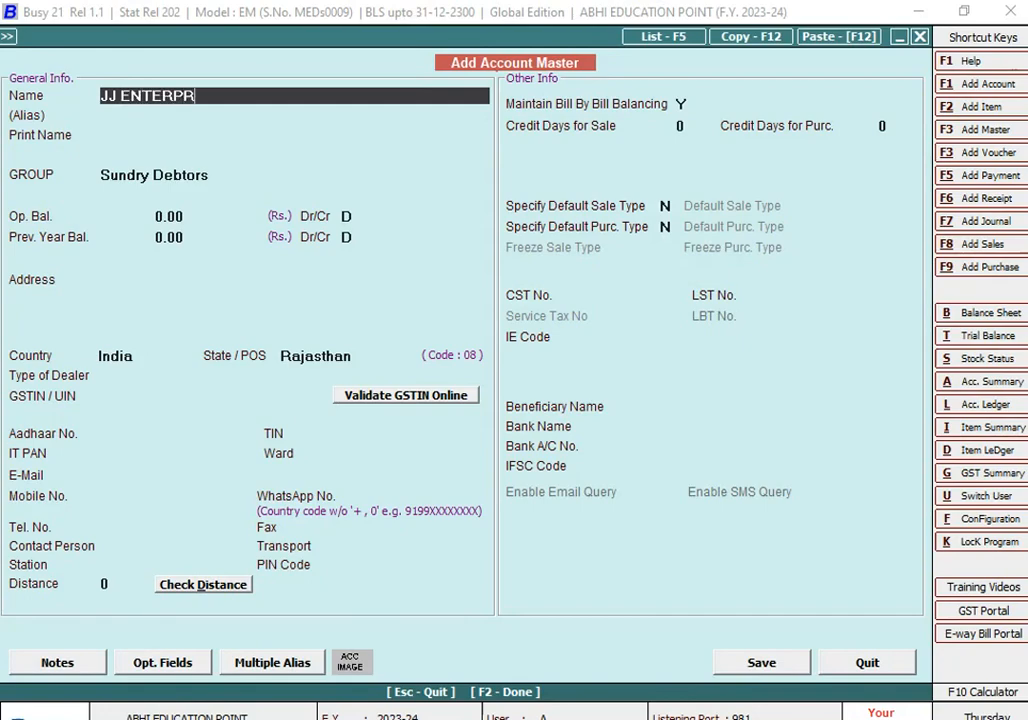
text(ISES)
key(Return)
key(Return)
key(Return)
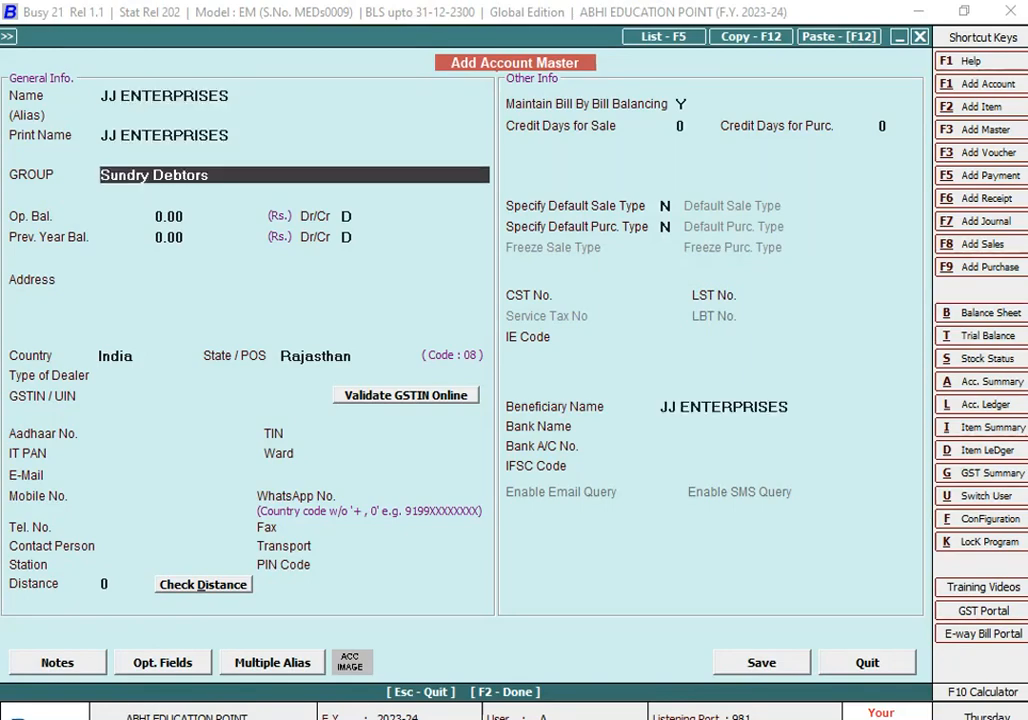
Assign JJ ENTERPRISES to the Sundry Creditors group without defining a credit limit
text(SUN)
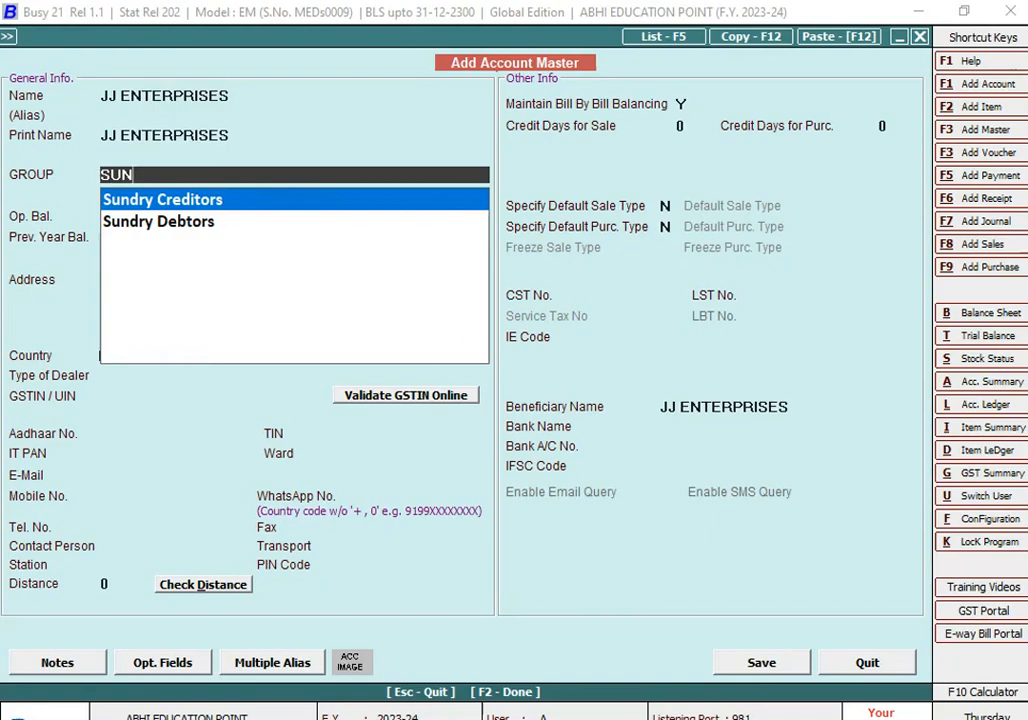
key(Return)
key(Return)
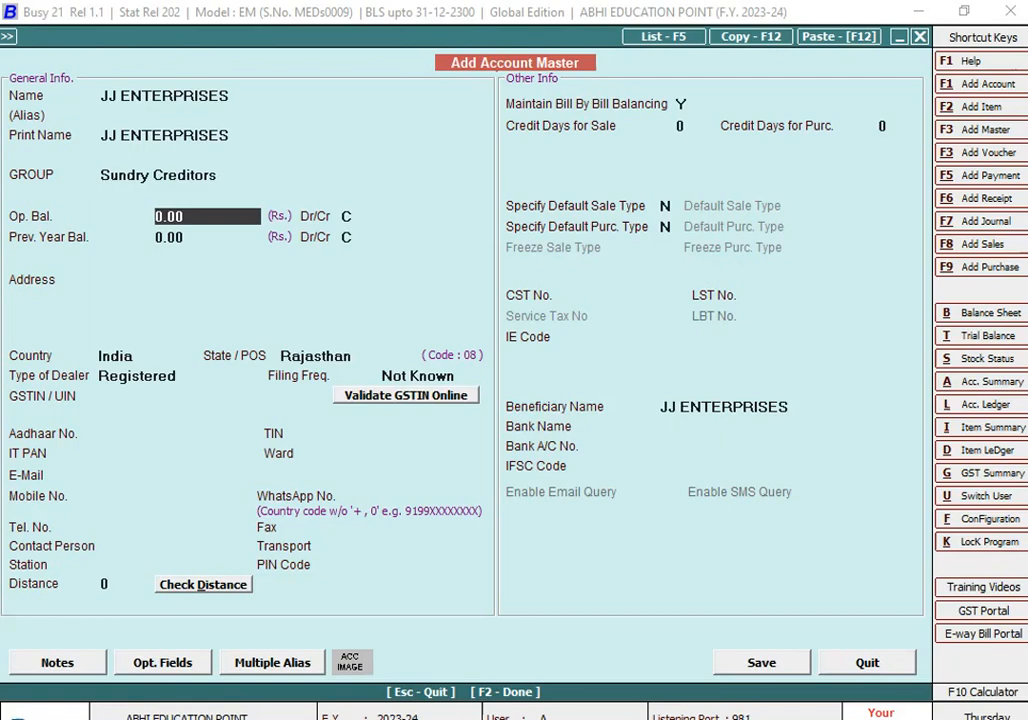
Review the balance, address, dealer type, filing frequency, contact and GSTIN fields of JJ ENTERPRISES without filling them in
key(Return)
key(Return)
key(Return)
key(Return)
key(Return)
key(Return)
key(Return)
key(Return)
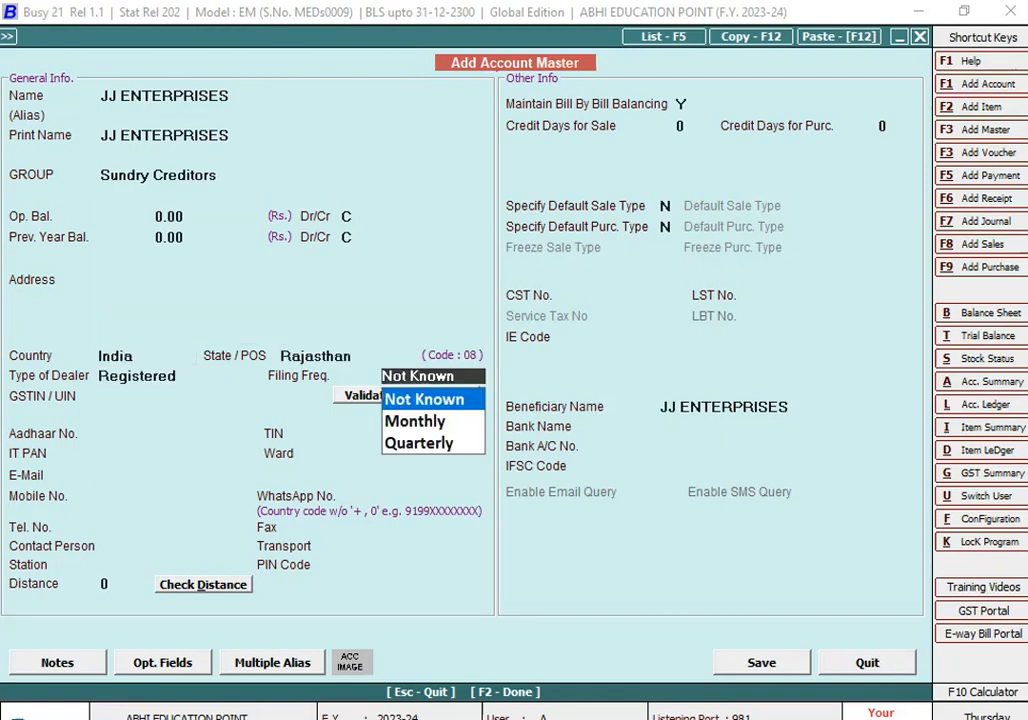
key(shift+Tab)
key(Return)
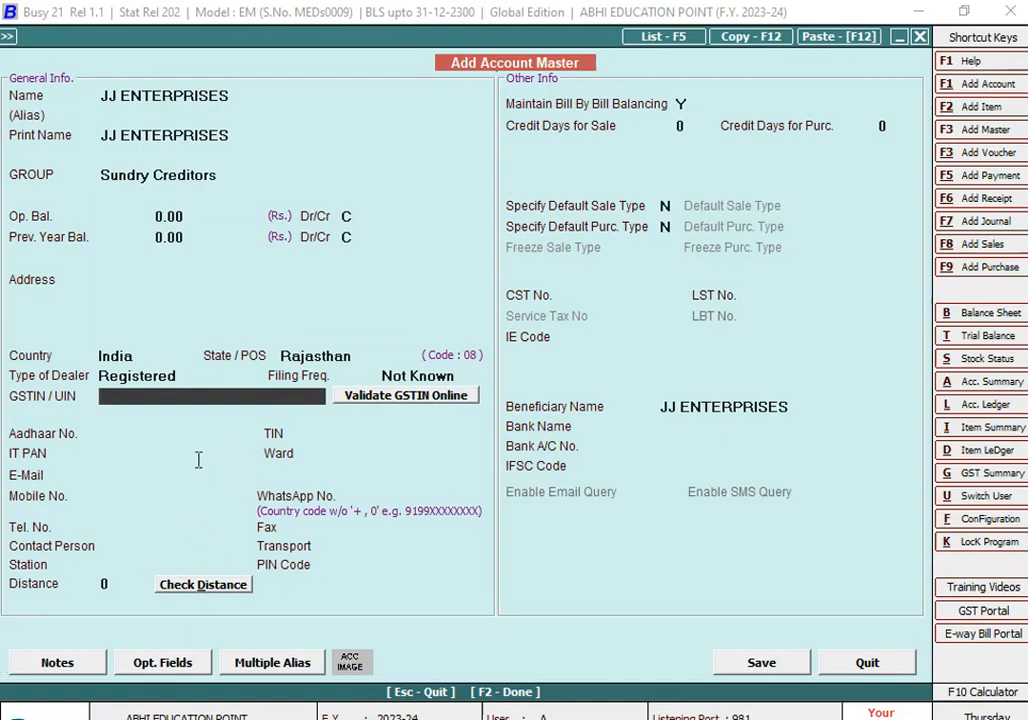
click(119, 560)
click(122, 547)
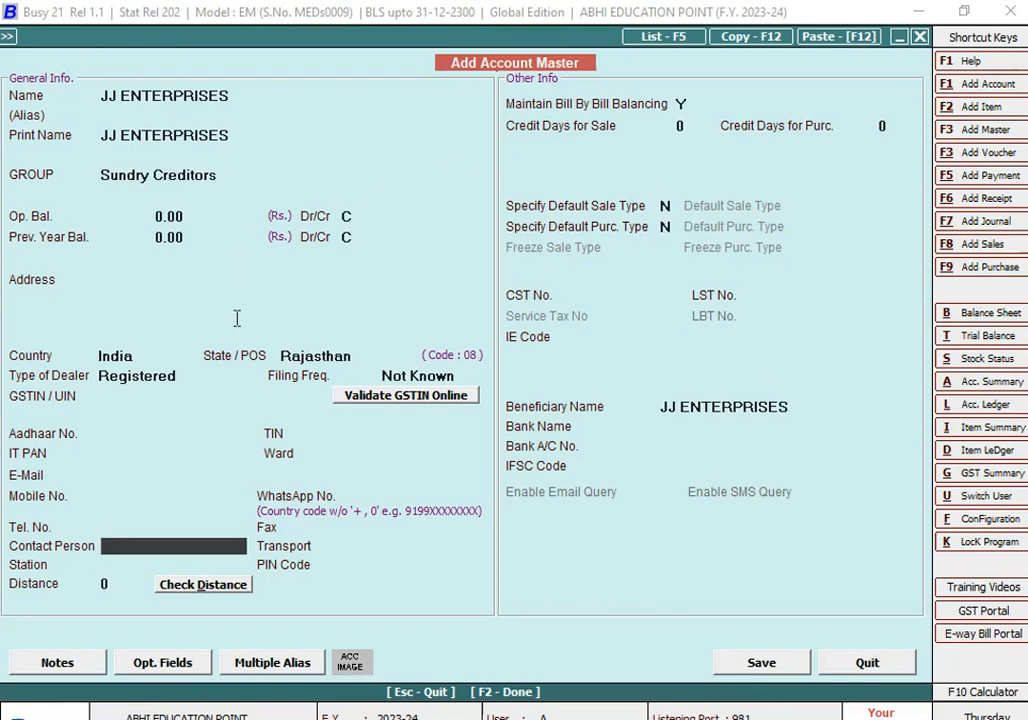
click(145, 377)
click(170, 398)
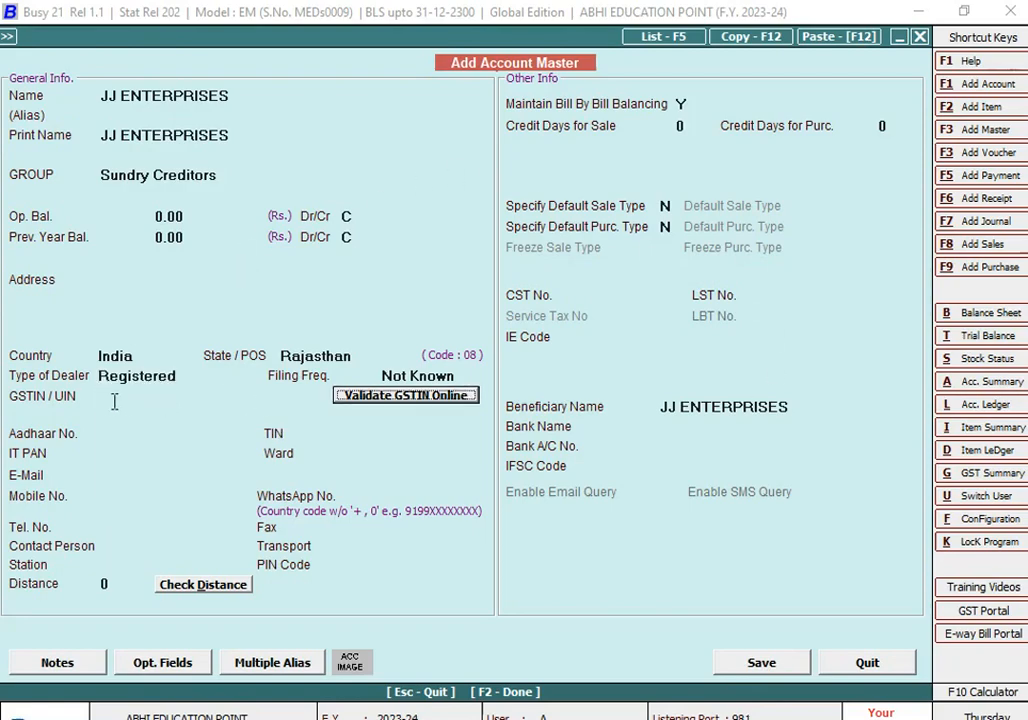
click(124, 396)
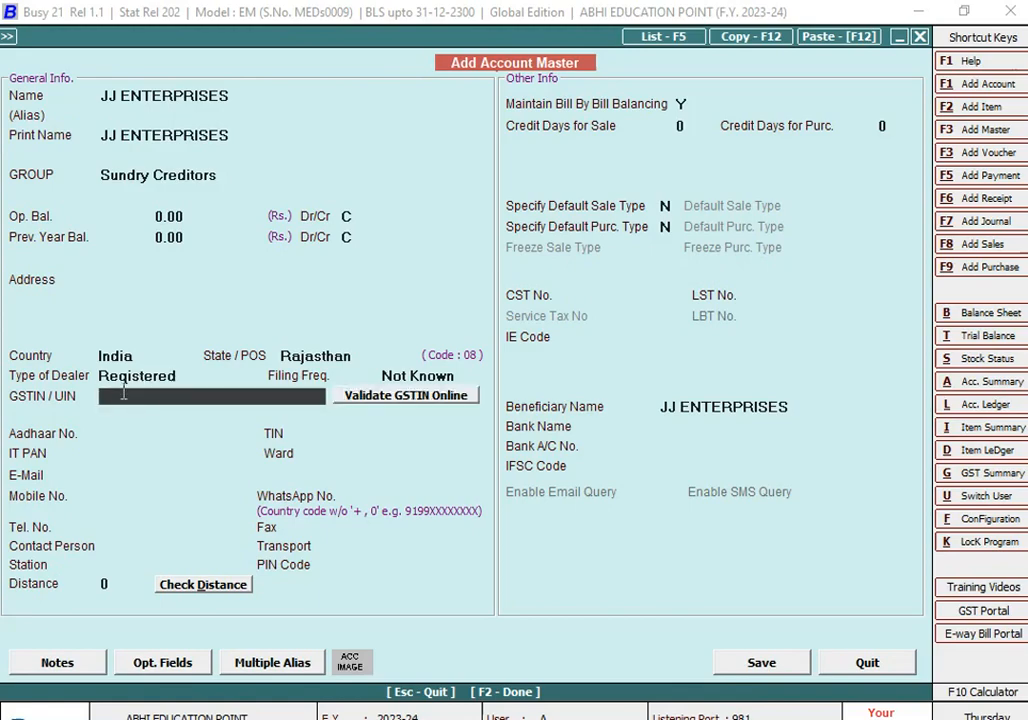
Save the JJ ENTERPRISES account, agreeing to set its dealer type to Un-Registered
click(745, 674)
key(Left)
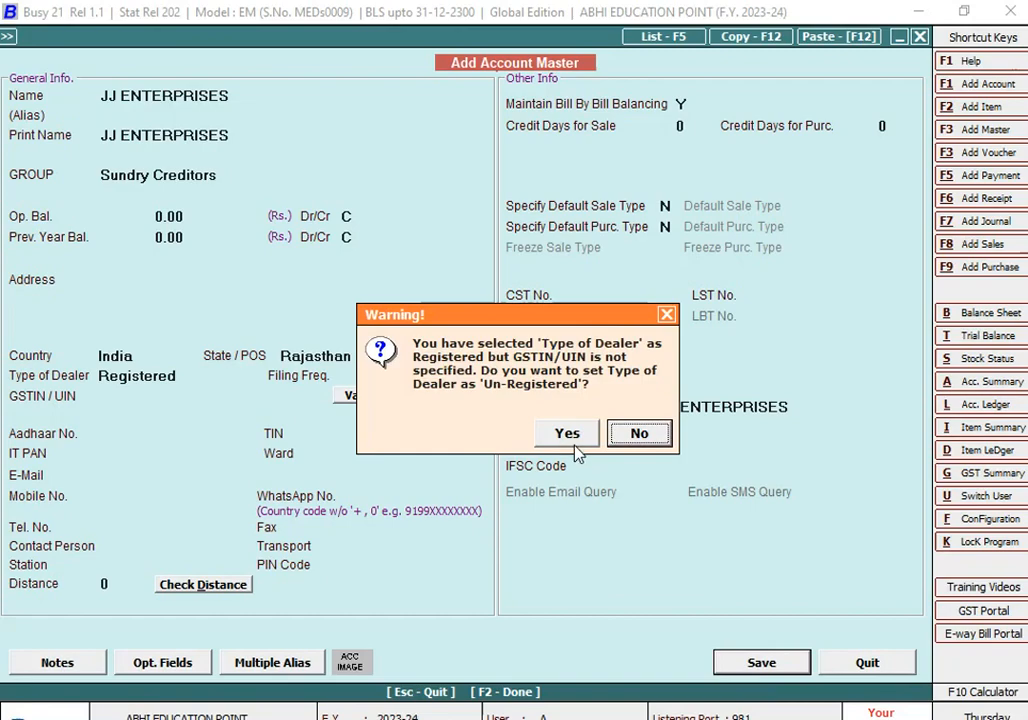
key(Return)
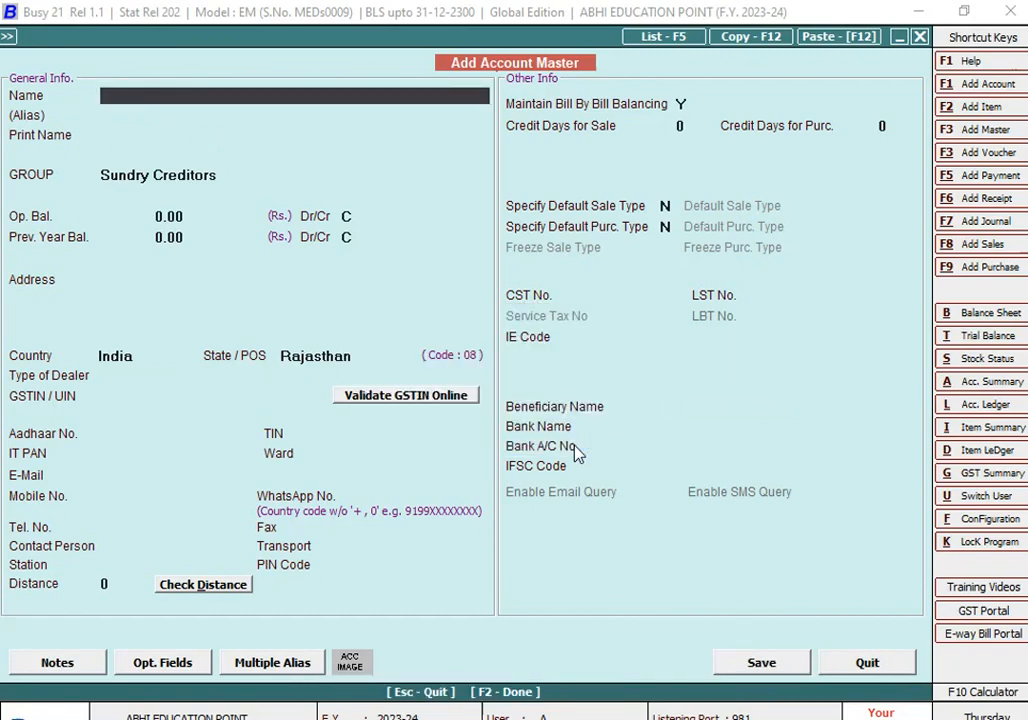
Check the next ledger in the Excel list, return to Busy and name the new account AJAY AND SONS
key(alt+Tab)
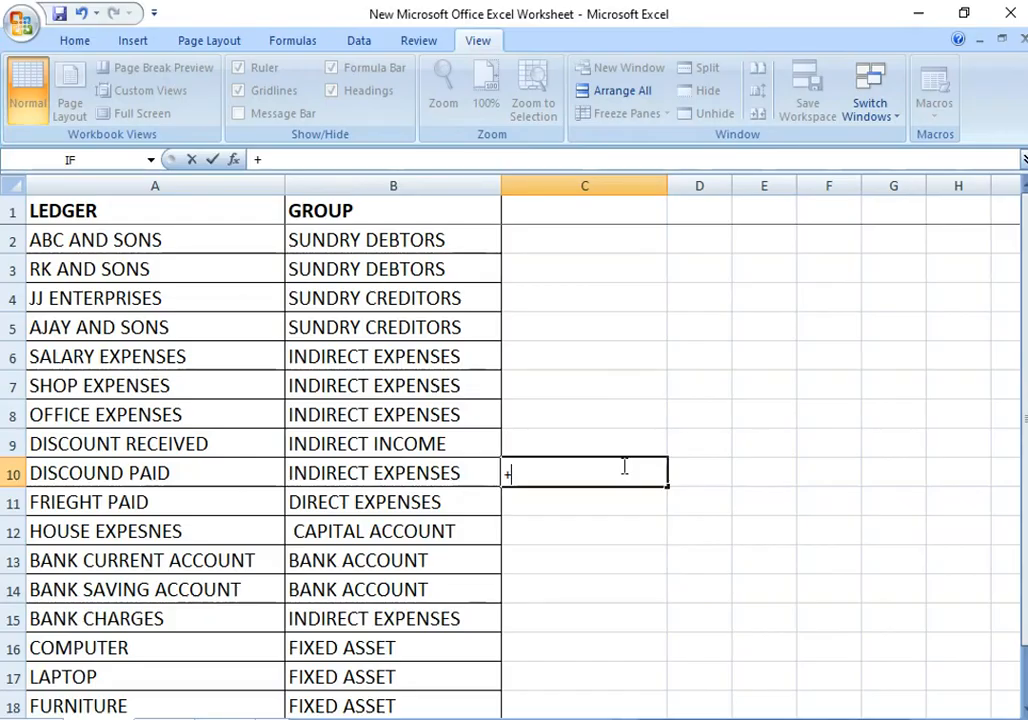
key(BackSpace)
key(alt+Tab)
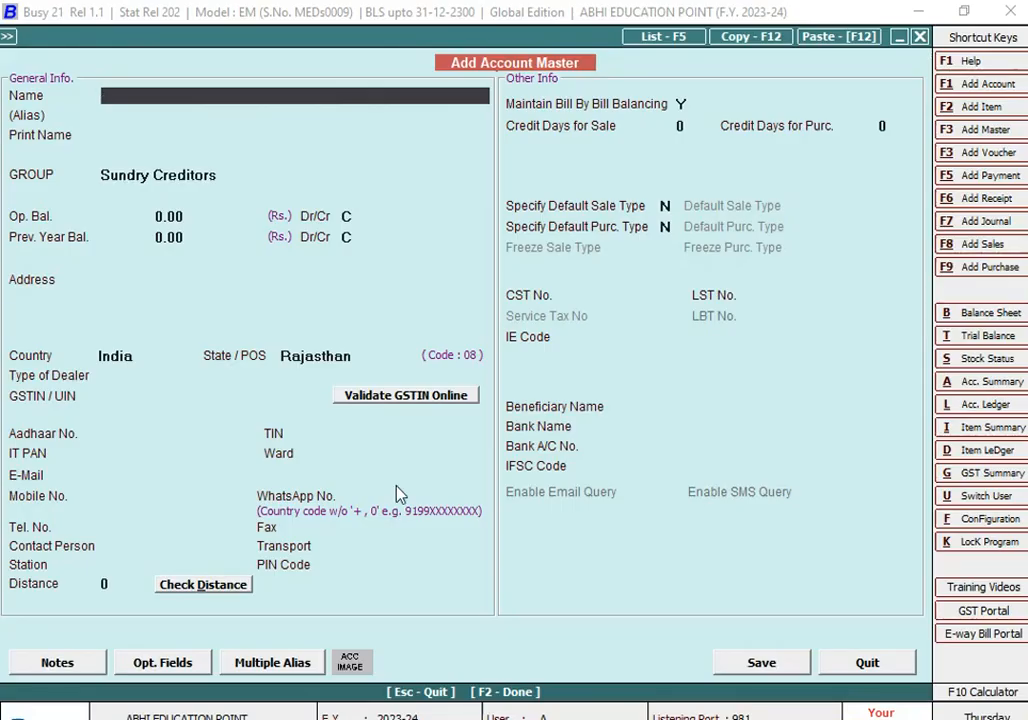
text(AJAY AND SONS)
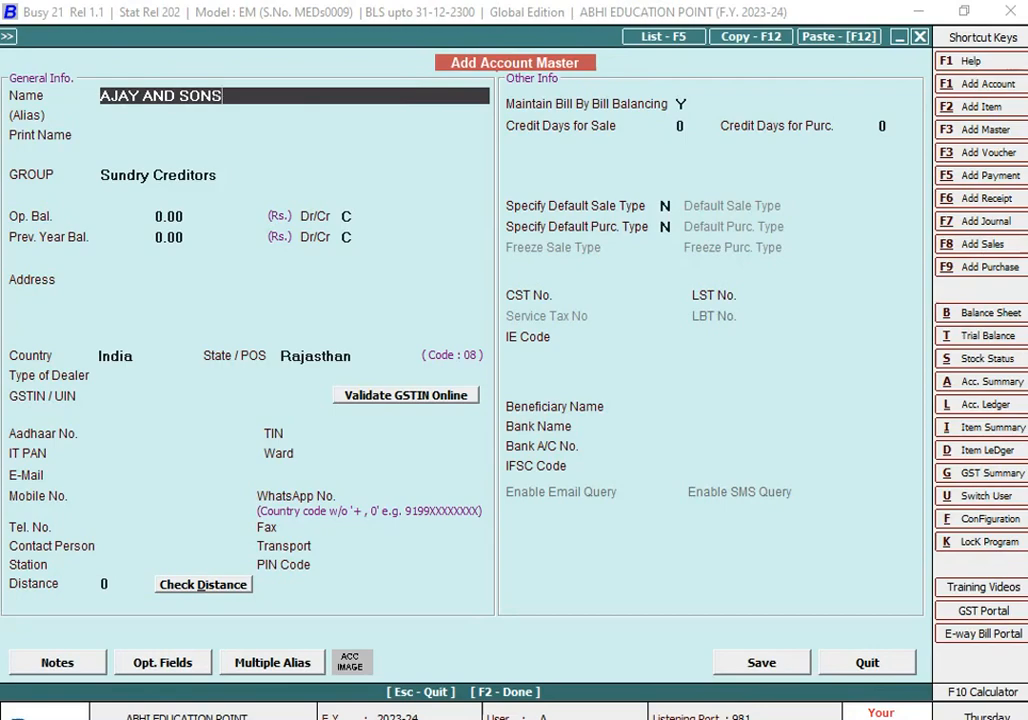
key(Return)
key(Return)
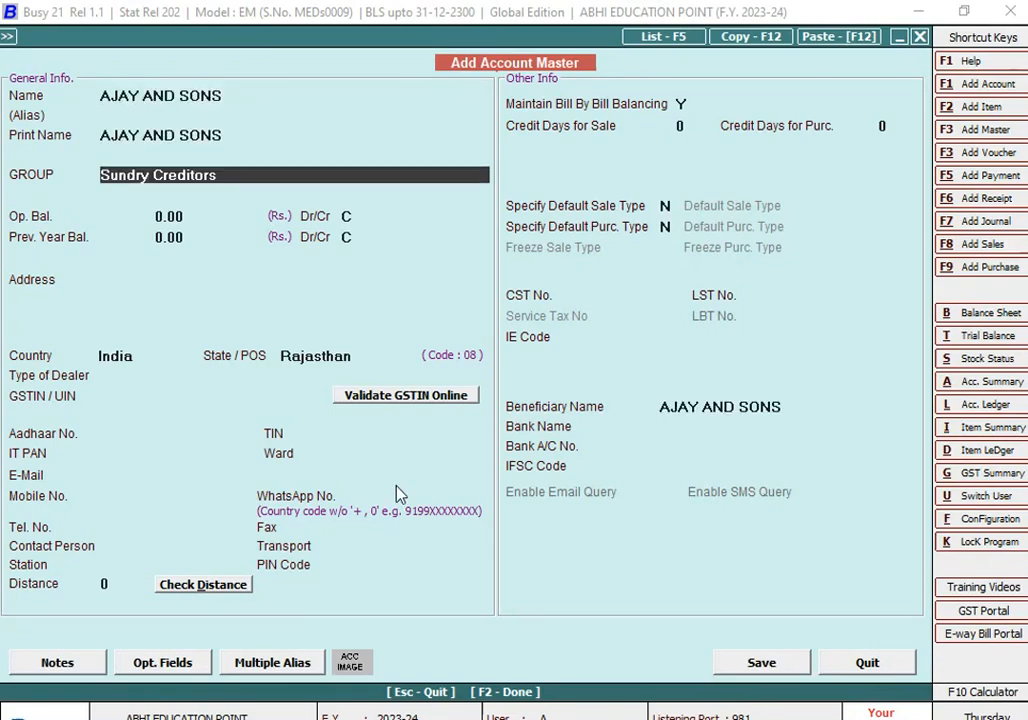
Keep AJAY AND SONS in the Sundry Creditors group and leave its balances and address unchanged up to the dealer type
key(Return)
key(Return)
key(Return)
key(Return)
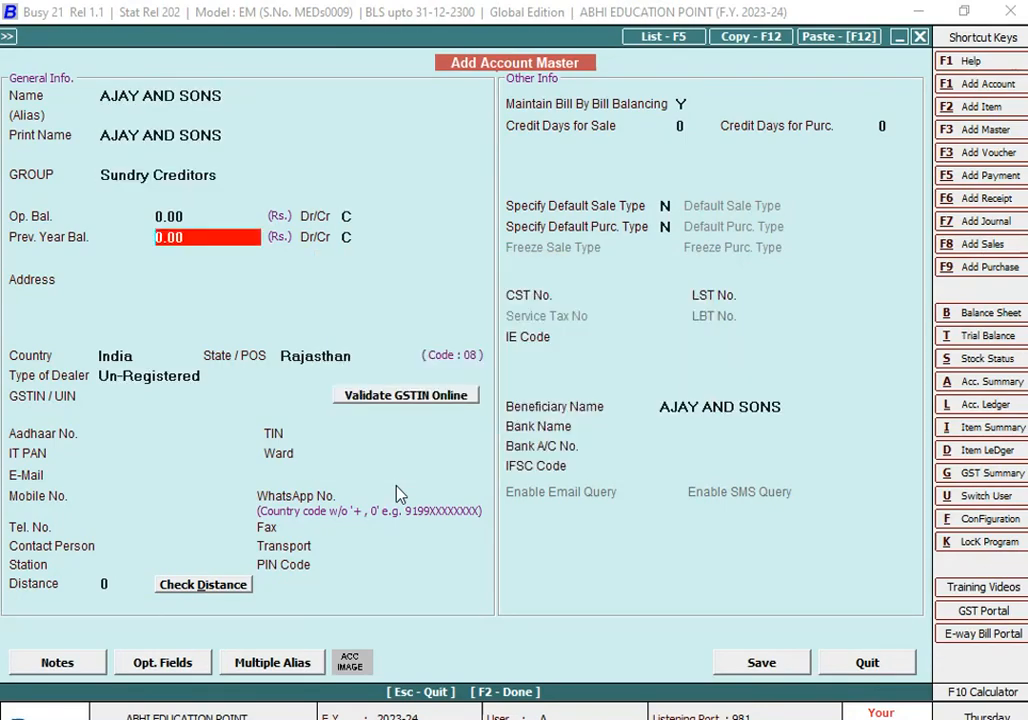
key(Return)
key(Return)
key(Return)
key(Return)
key(Return)
key(Return)
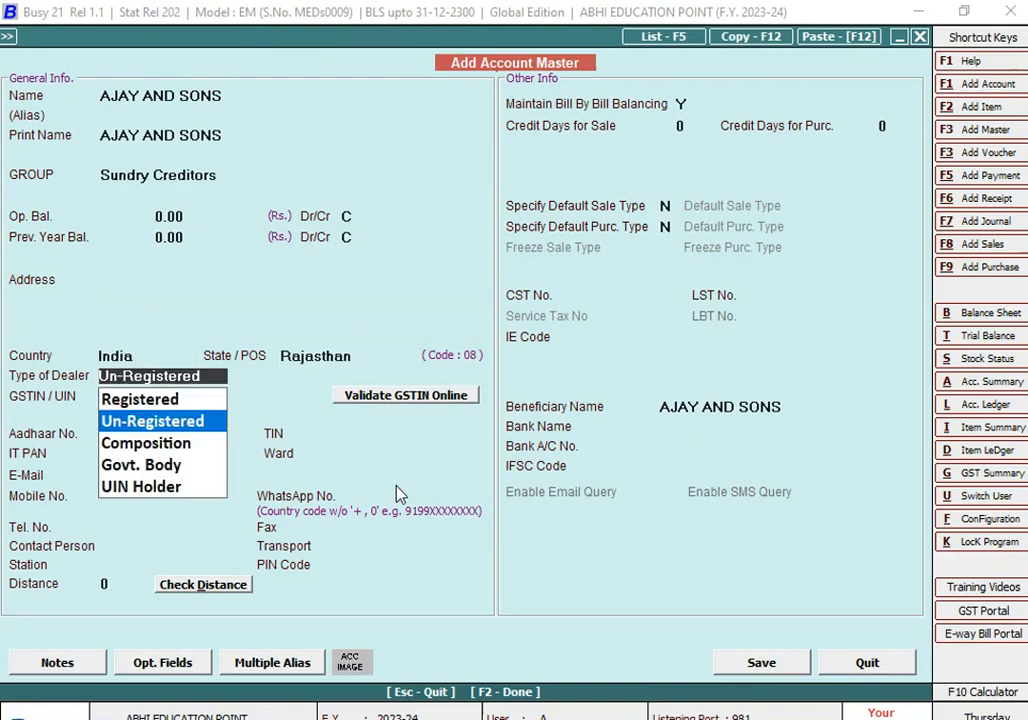
Set the dealer type of AJAY AND SONS to Un-Registered and save the account
key(Up)
key(Return)
key(Return)
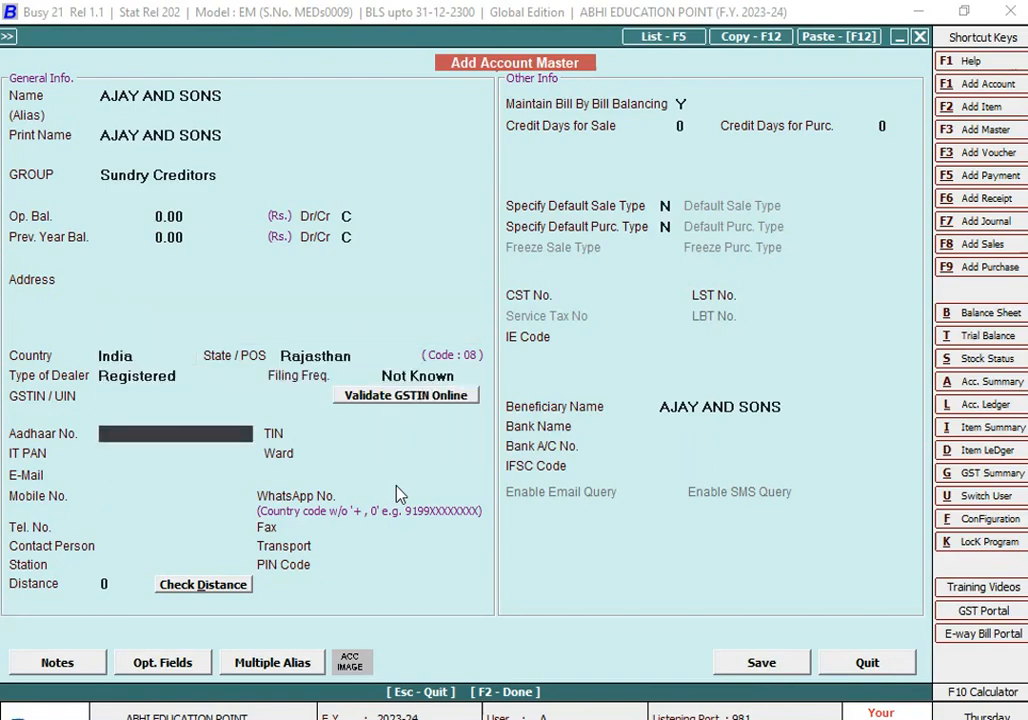
key(Return)
key(Left)
key(Return)
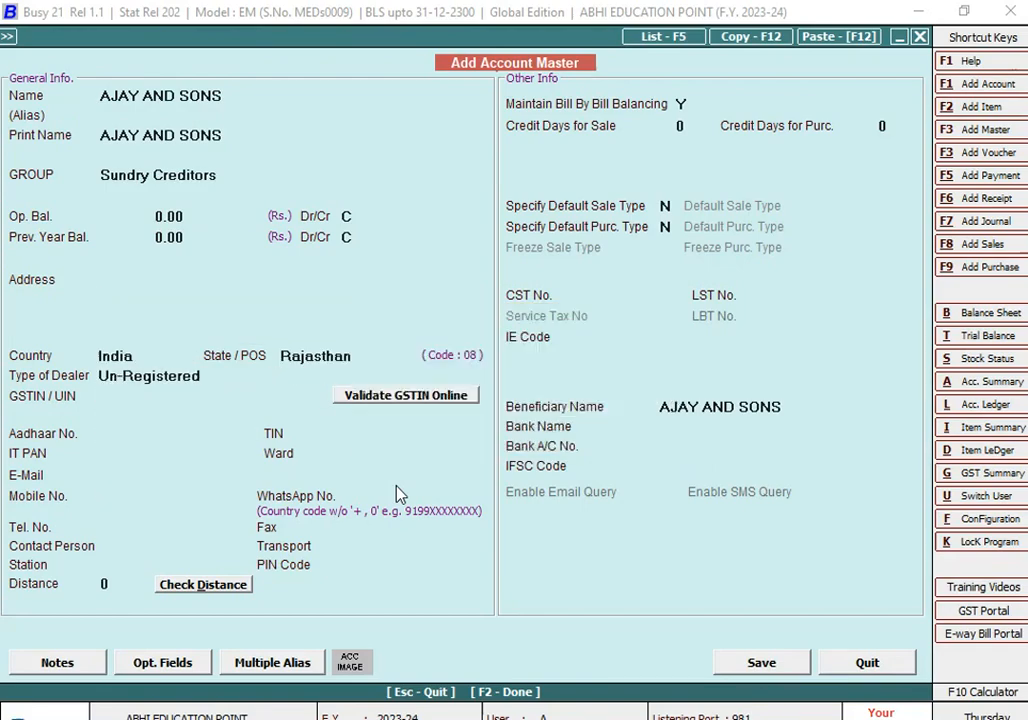
key(F2)
Switch to the Excel list, discard the stray entry in cell C6 and check the SALARY EXPENSES ledger and its group
key(alt+Tab)
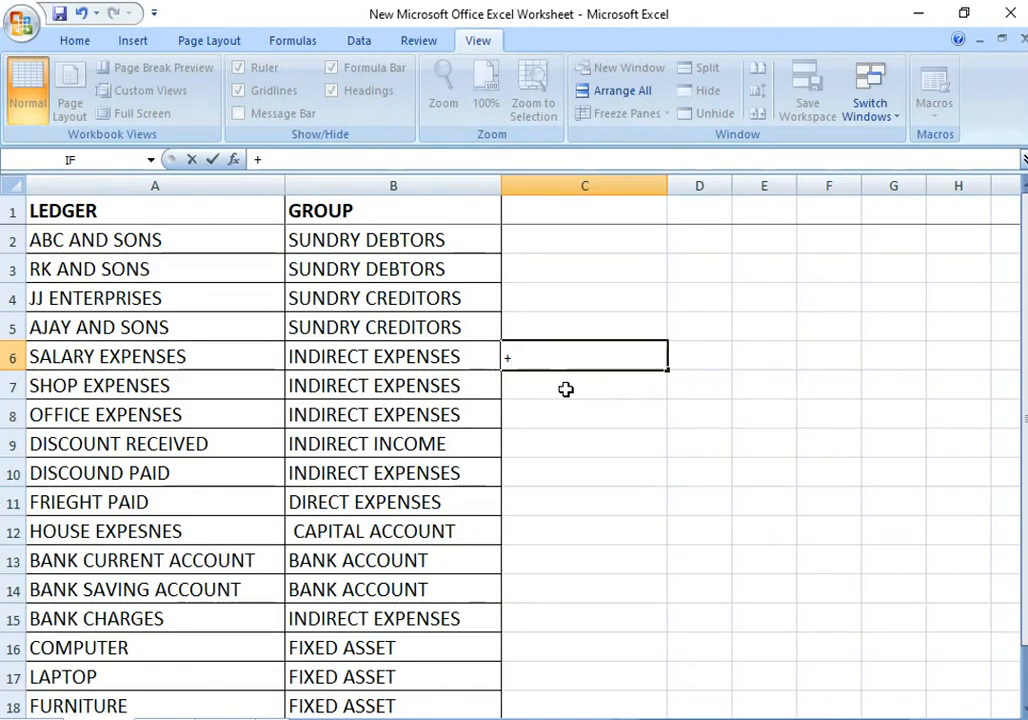
key(Escape)
click(178, 355)
click(327, 358)
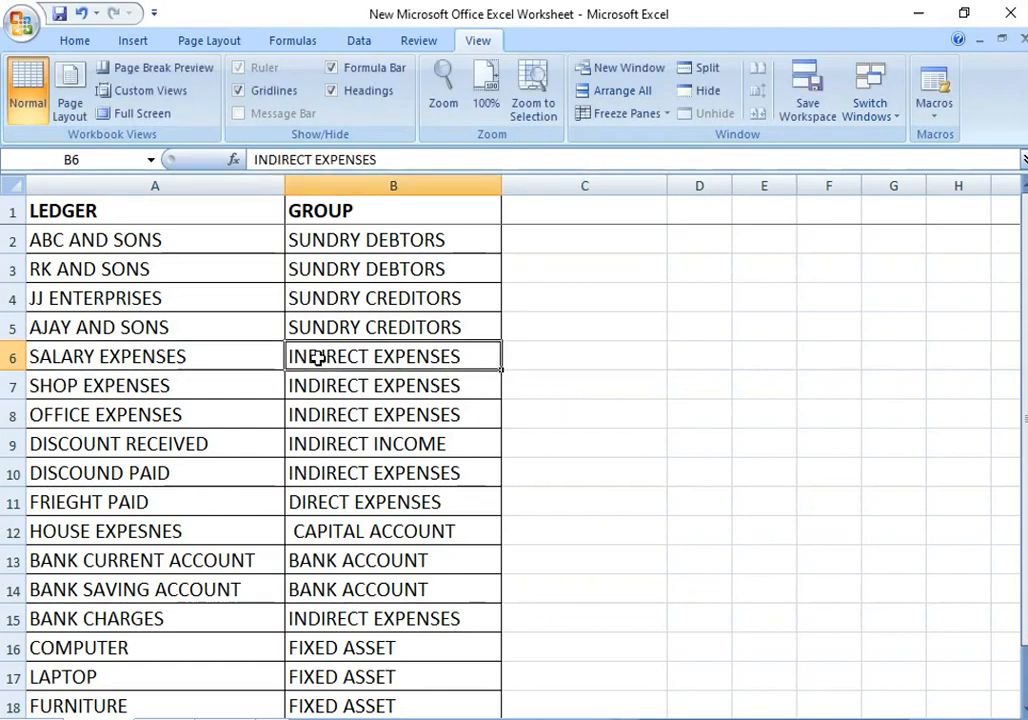
click(202, 358)
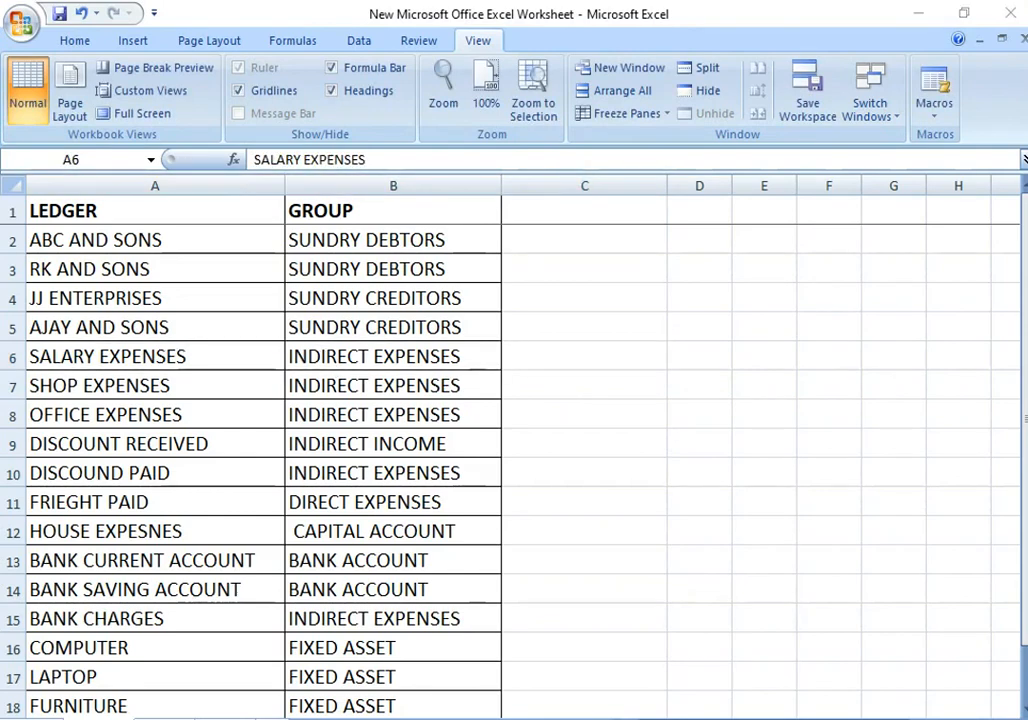
Return to Busy and name the new account SALARY EXPENSES, leaving the alias empty
key(alt+Tab)
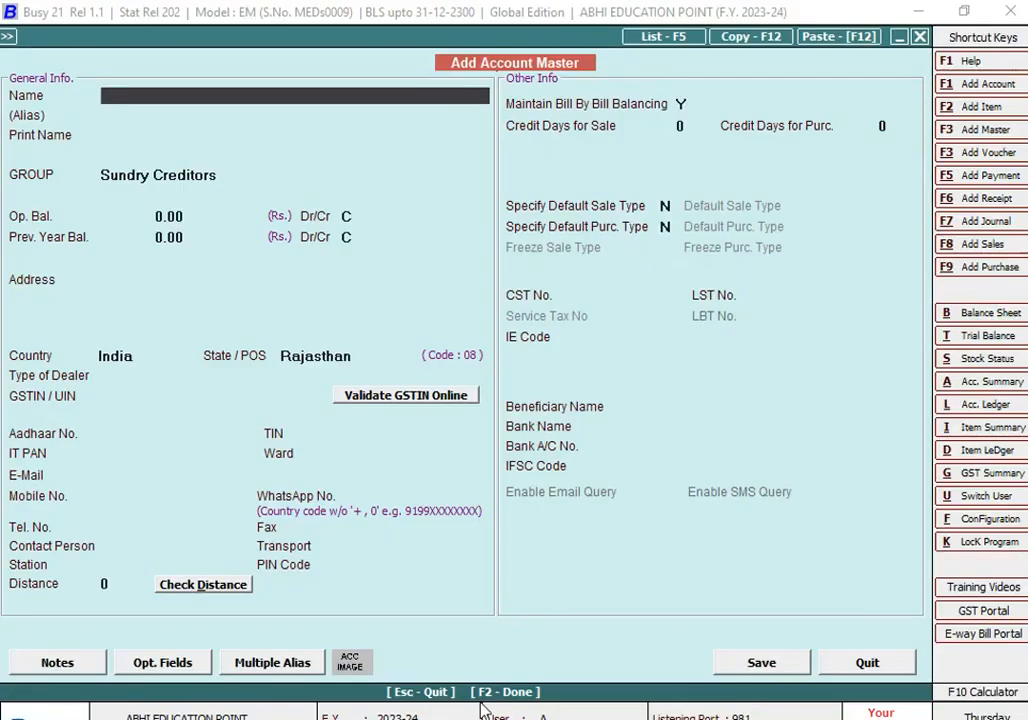
text(SALAT)
key(BackSpace)
text(RY)
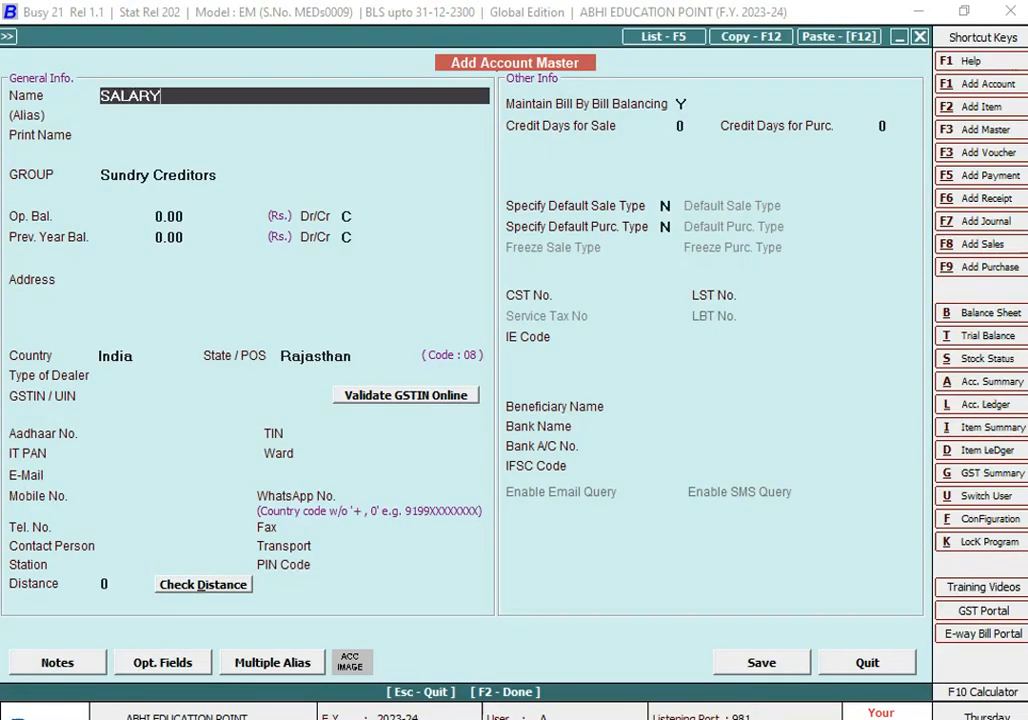
text( EXPENSES)
key(Return)
key(Return)
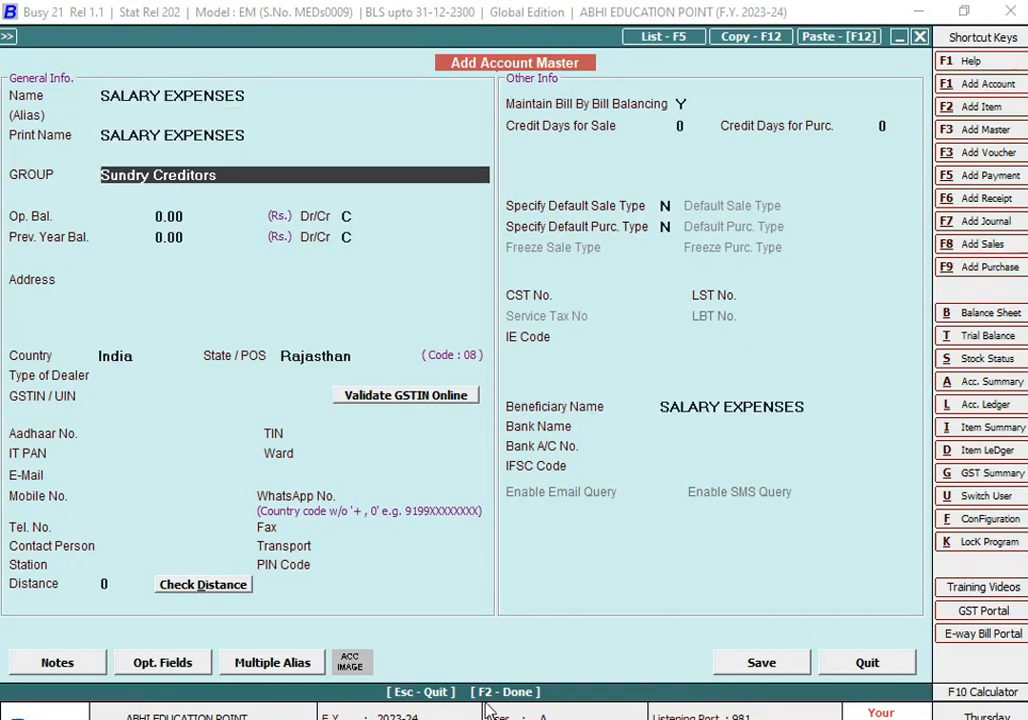
Assign SALARY EXPENSES to the Expenses (Indirect/Admn.) group
text(in)
key(BackSpace)
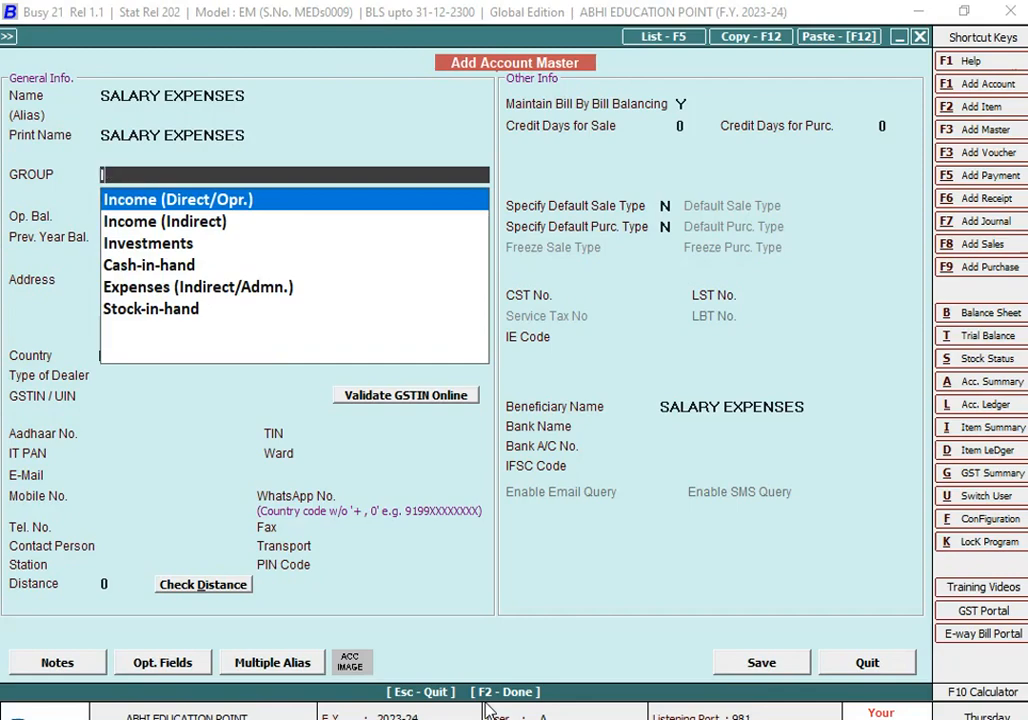
key(BackSpace)
text(ex)
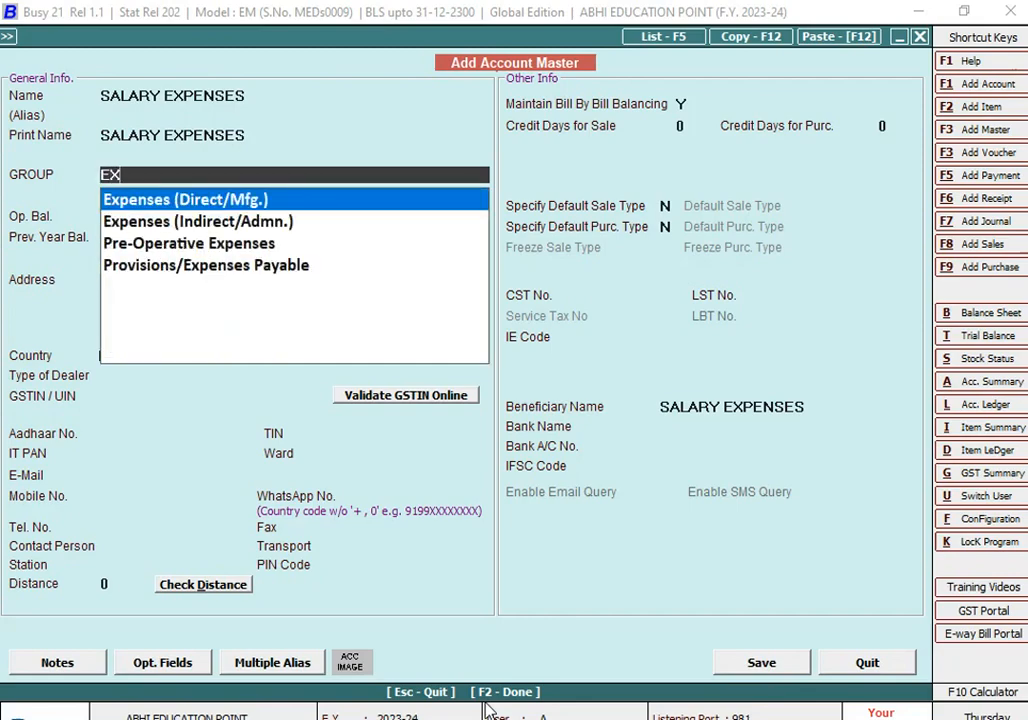
key(Down)
key(Return)
Set the GST type of SALARY EXPENSES to GST Not Applicable and save the account
key(Return)
key(Return)
key(Return)
key(Return)
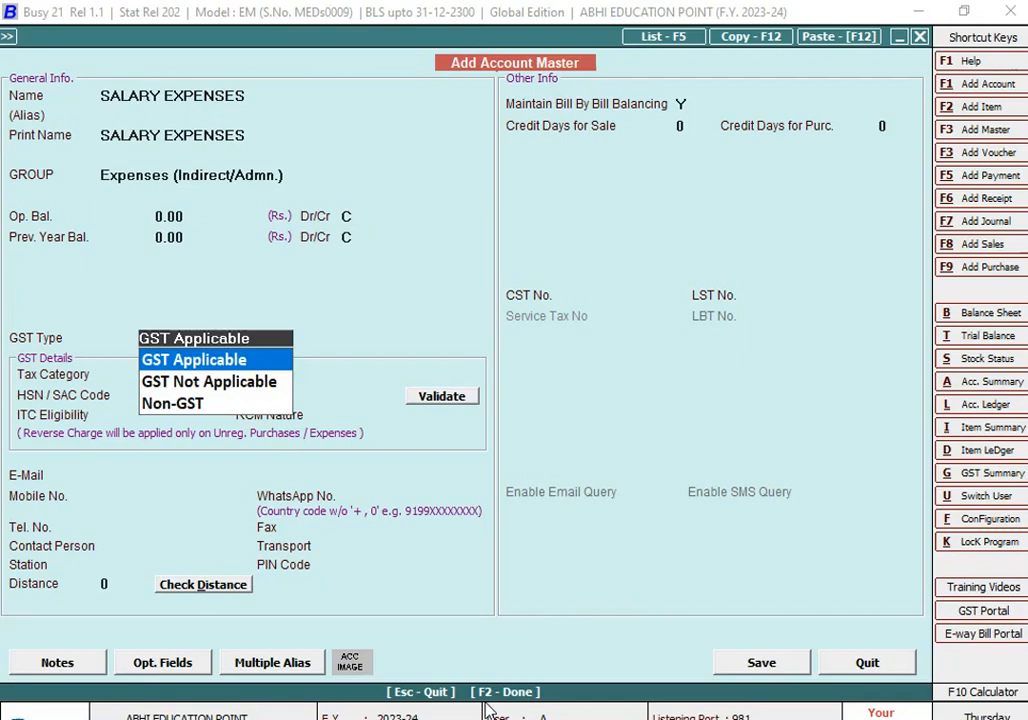
key(Down)
key(Return)
key(F2)
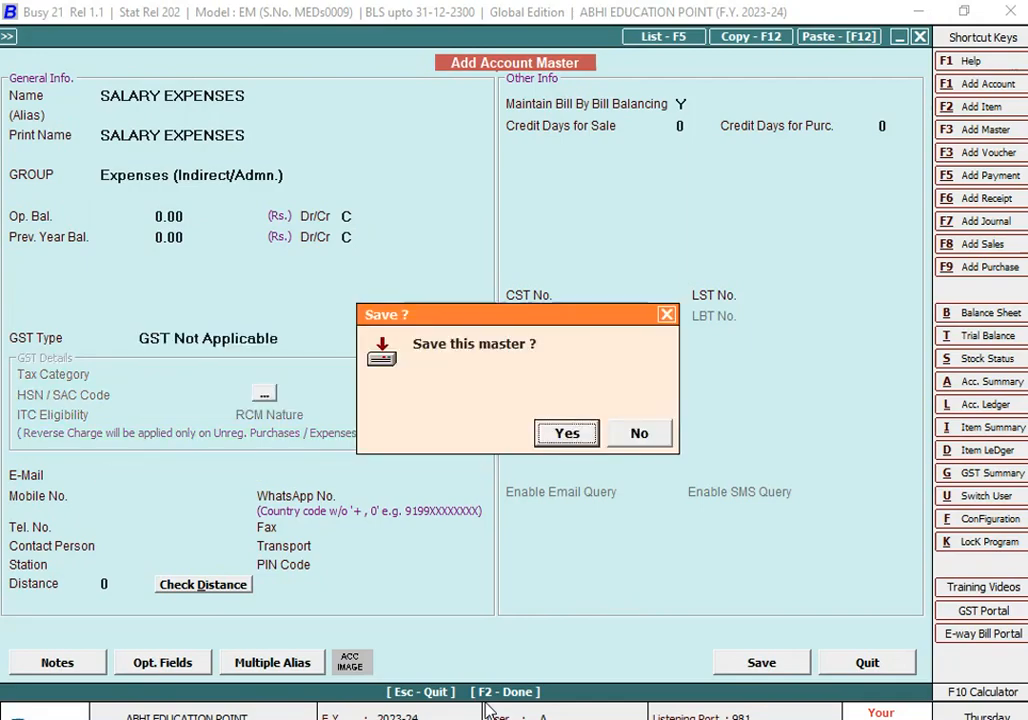
key(Return)
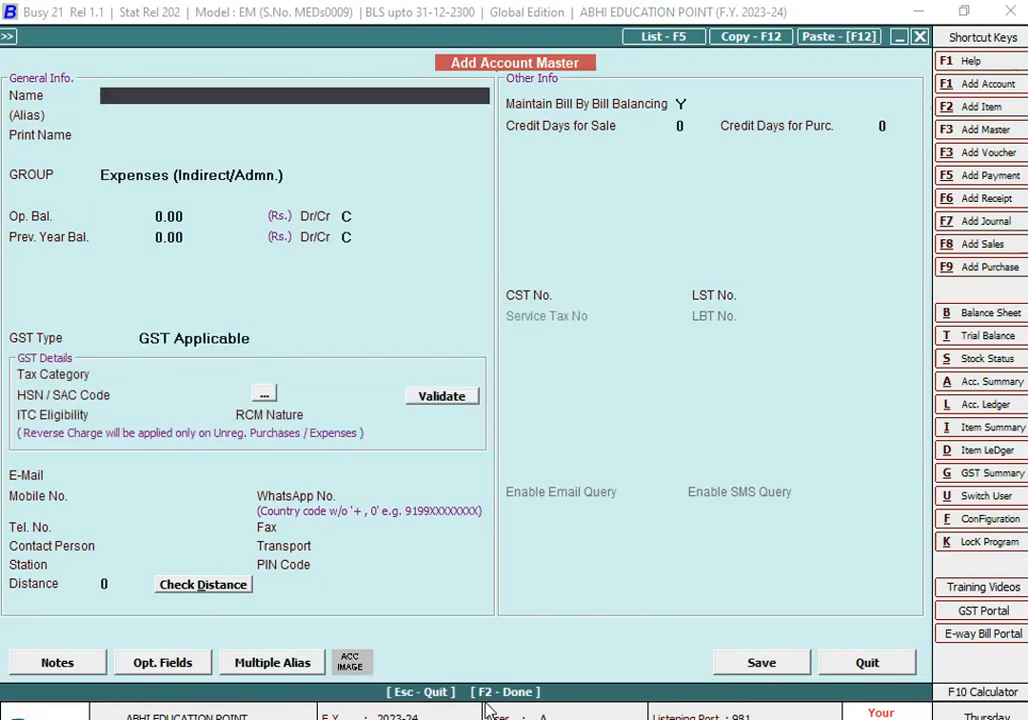
text(++)
key(BackSpace)
key(BackSpace)
key(Return)
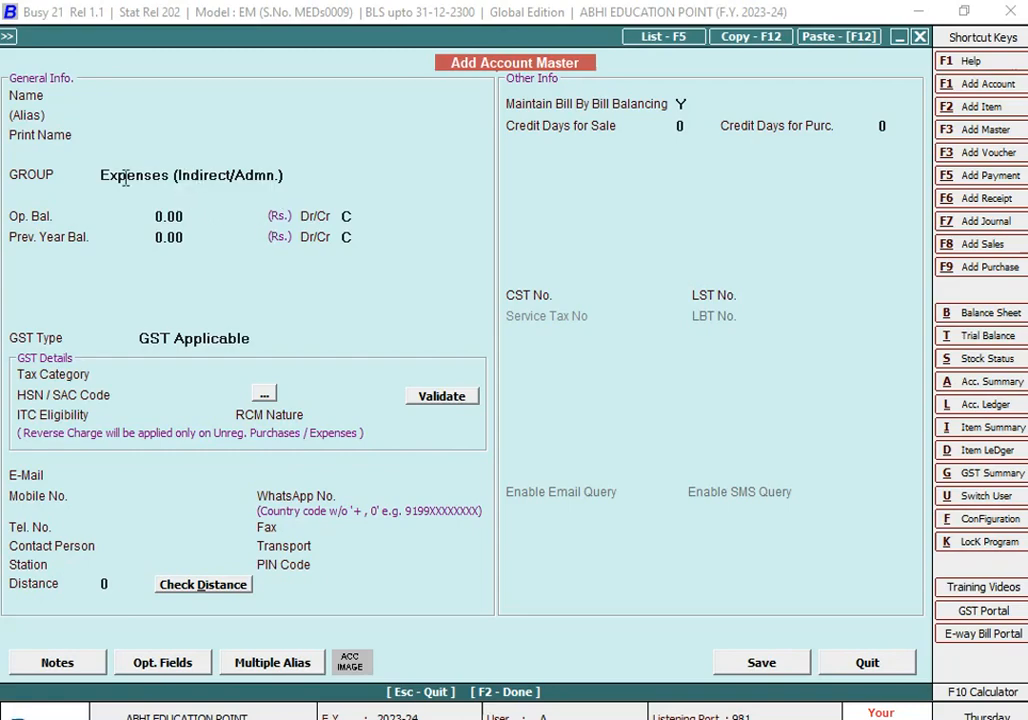
click(620, 432)
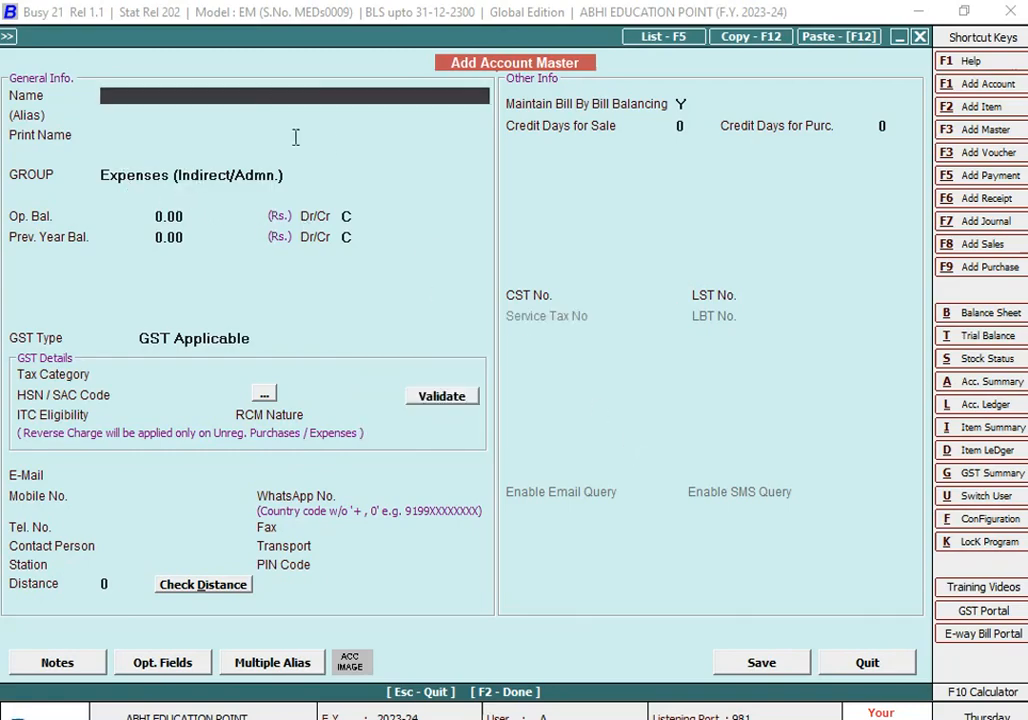
text(++)
key(BackSpace)
key(BackSpace)
key(Return)
key(Return)
Switch to the Excel list and check the SHOP EXPENSES and OFFICE EXPENSES ledgers
key(alt+Tab)
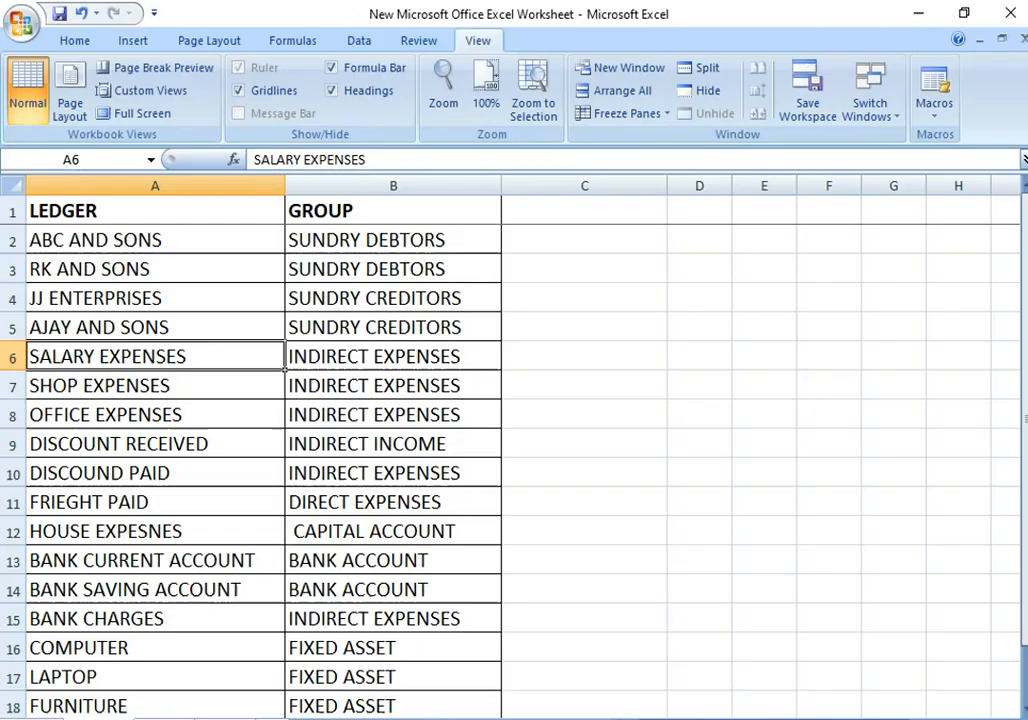
click(172, 406)
click(199, 380)
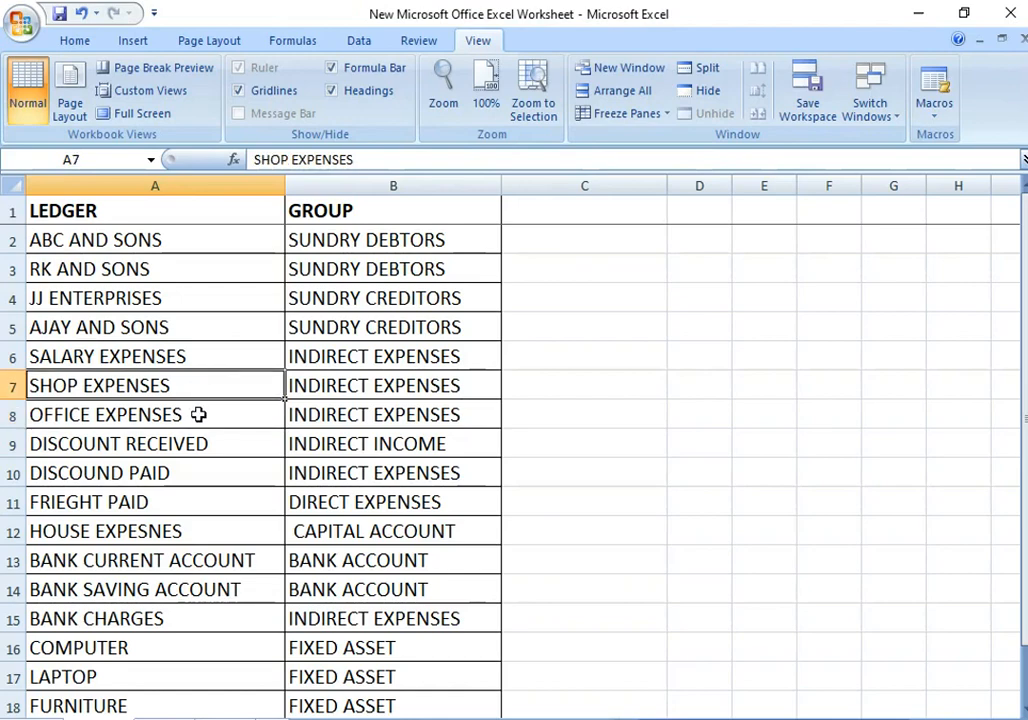
click(200, 415)
Return to Busy and name the new account SHOP EXPENSES, leaving the alias empty
key(alt+Tab)
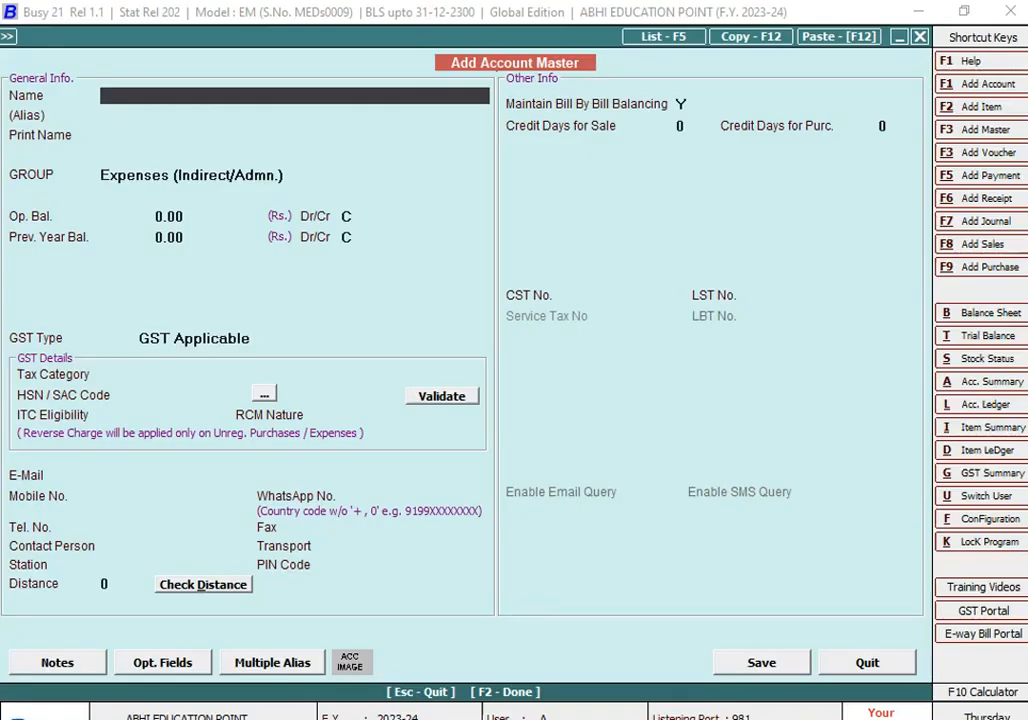
text(SHOP EXPENSES)
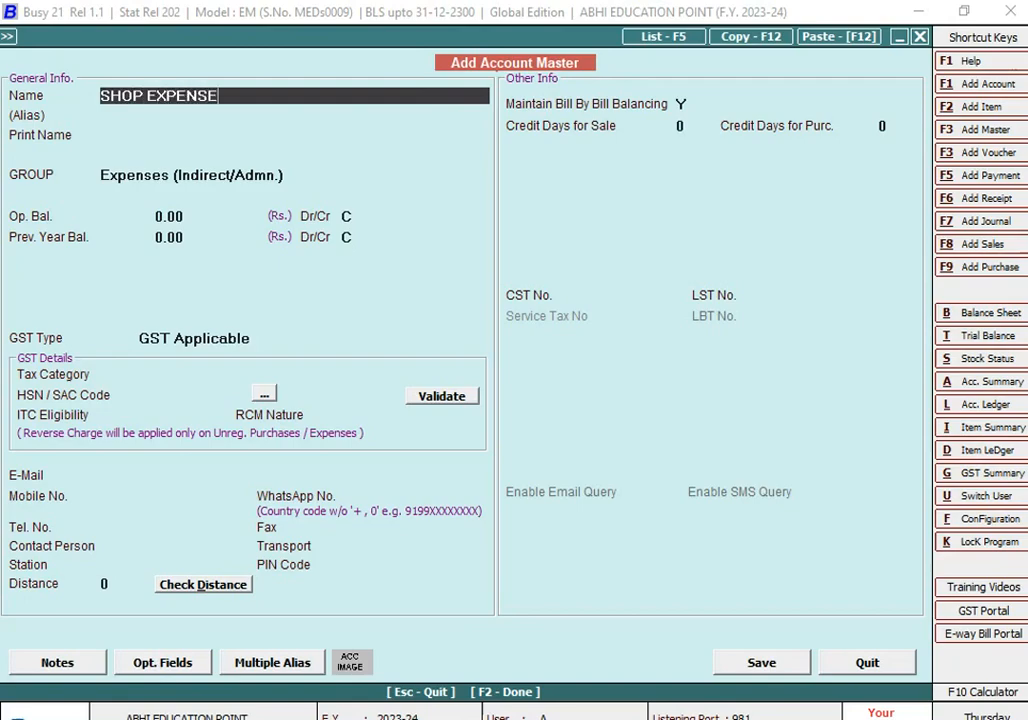
key(Return)
key(Return)
key(Return)
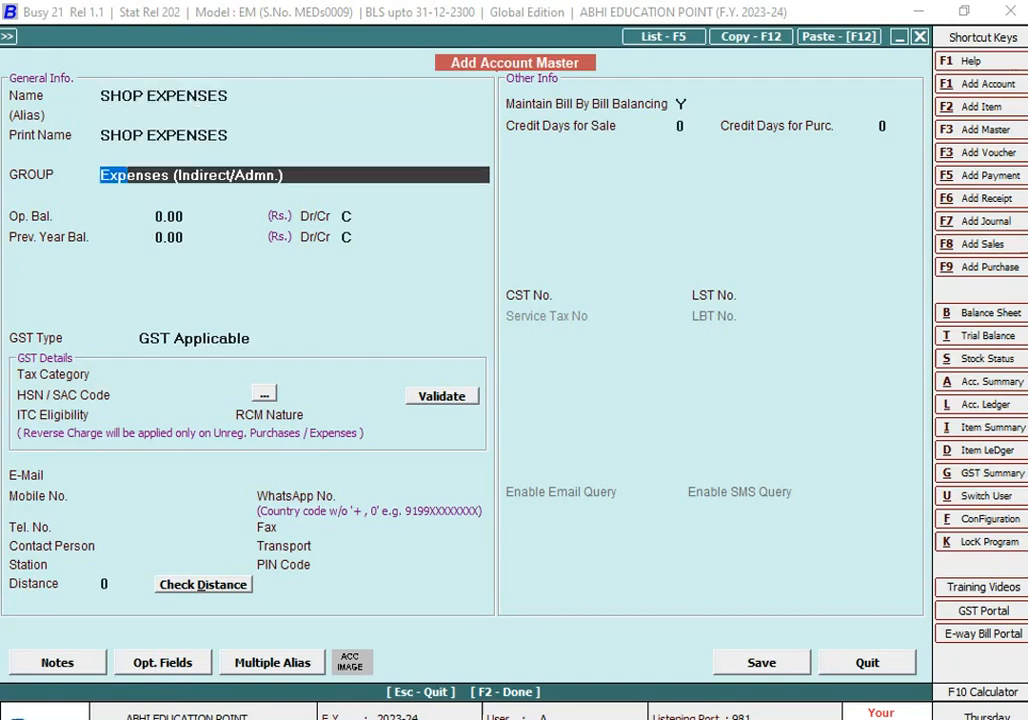
Keep SHOP EXPENSES under Expenses (Indirect/Admn.), set its GST type to GST Not Applicable and save the account
key(Return)
key(Return)
key(Return)
key(Return)
key(Return)
key(Down)
key(Return)
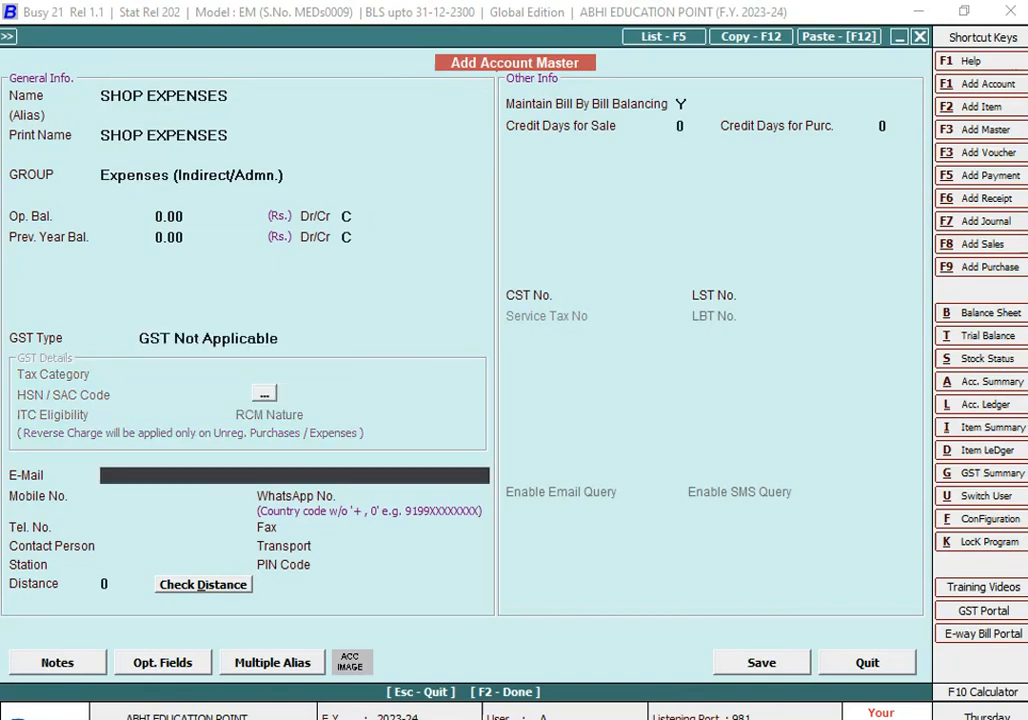
key(F2)
key(Return)
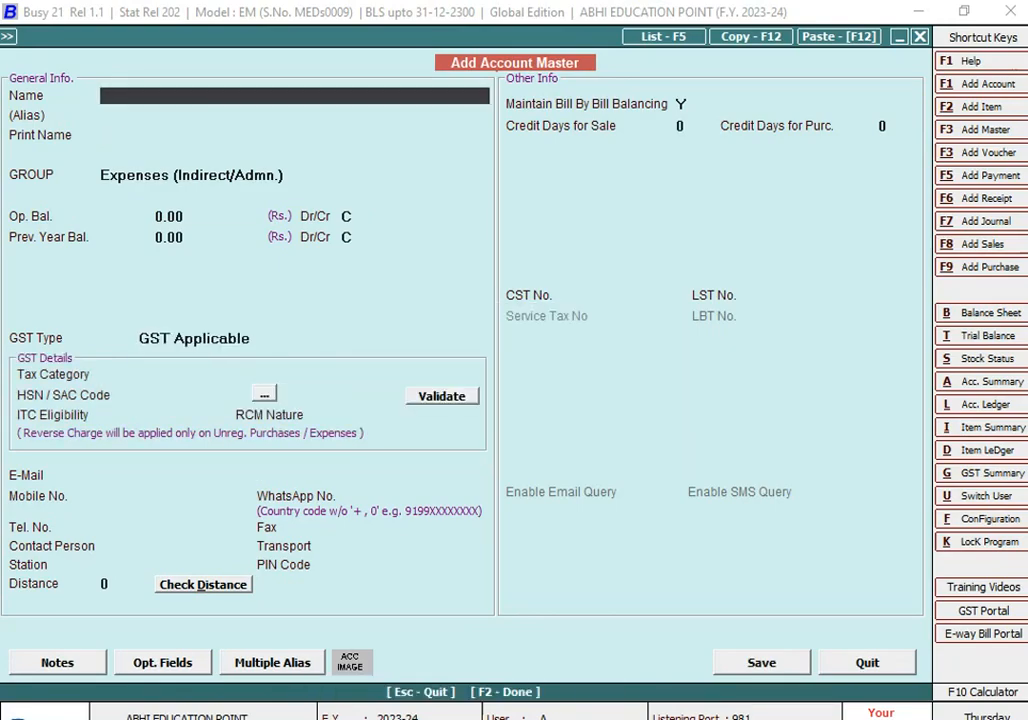
Name the next account OFFICE EXPENSES and keep it in the Expenses (Indirect/Admn.) group without entering balances
text(OFFICE EXPENSES)
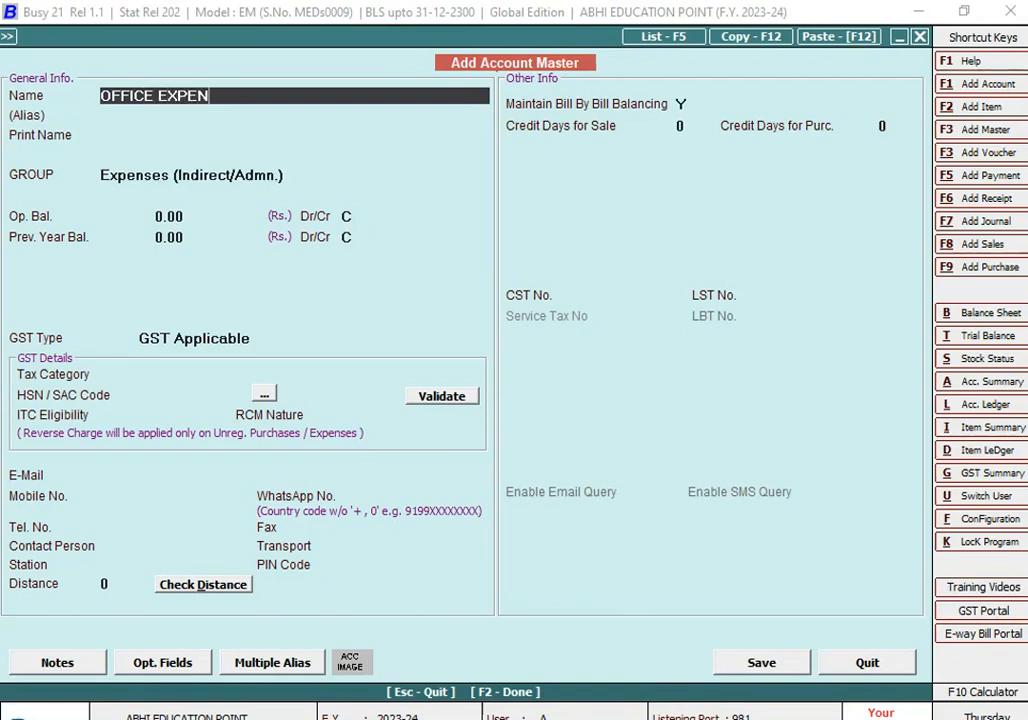
key(Return)
key(Return)
key(Return)
key(Return)
key(Return)
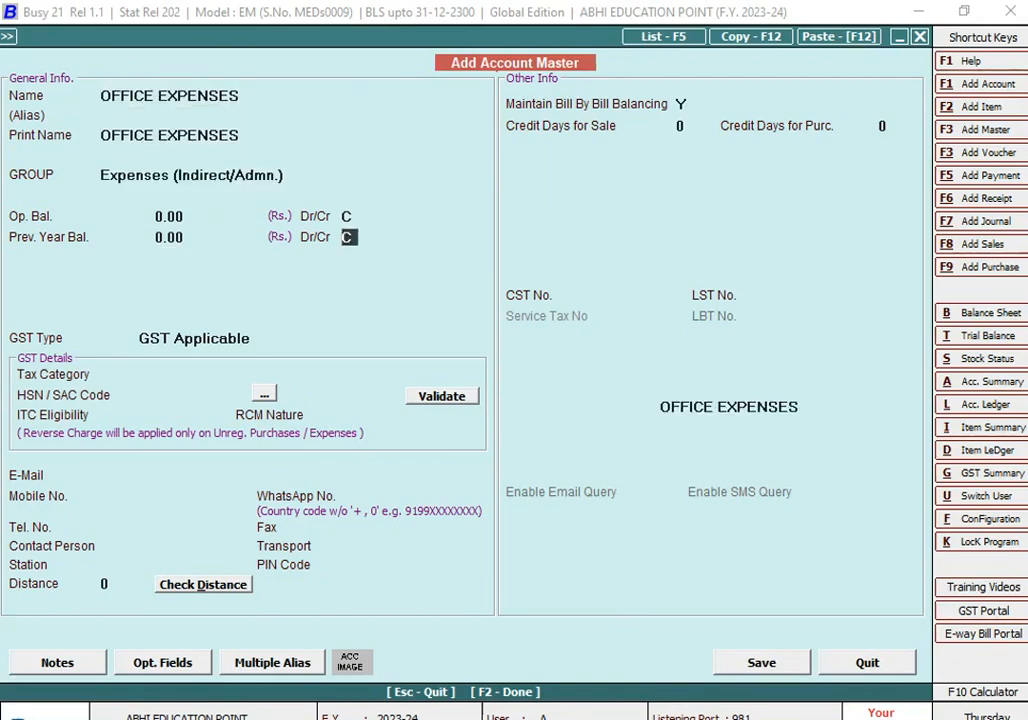
Set the GST type of OFFICE EXPENSES to GST Not Applicable and save the account
key(Return)
key(Down)
key(Return)
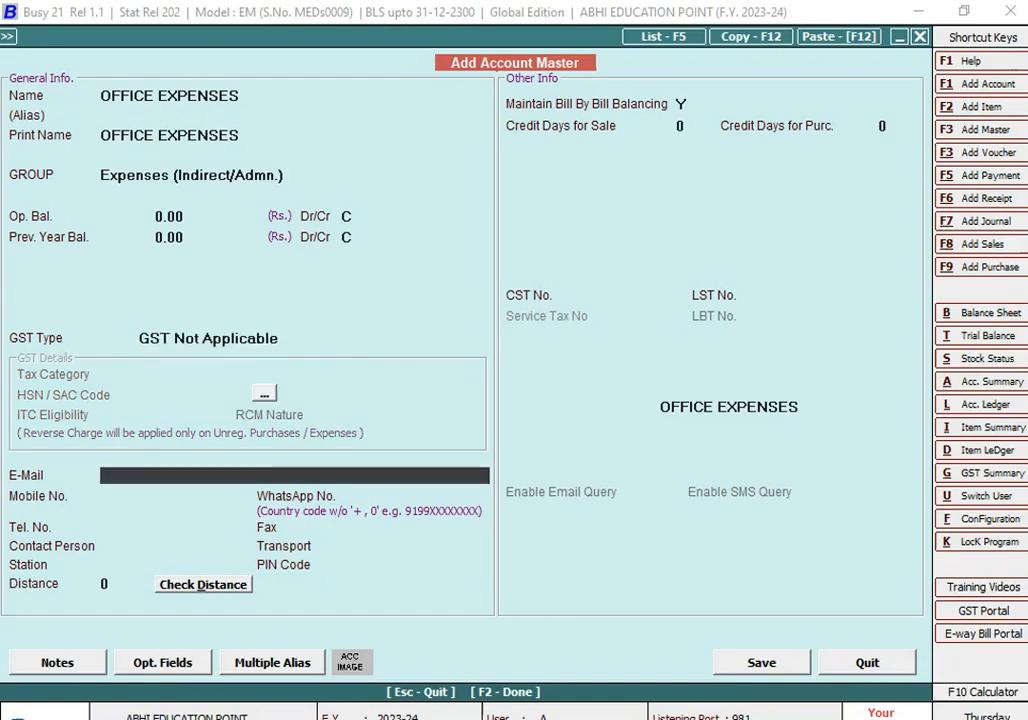
key(F2)
key(Return)
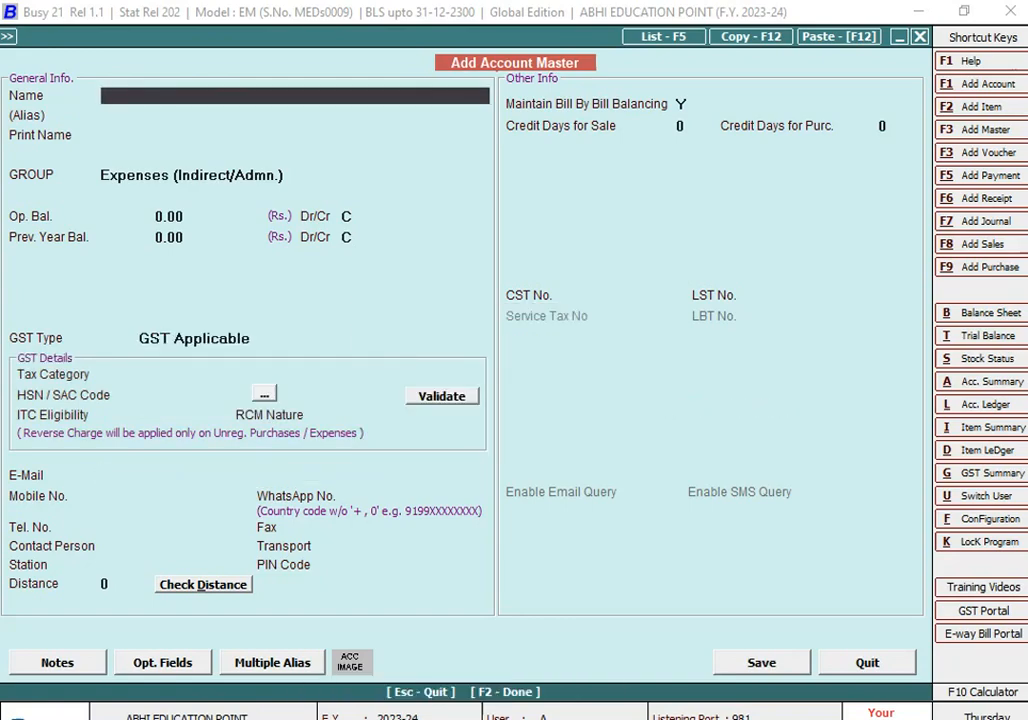
Switch to the Excel list and review the discount ledgers, their groups and the ledgers remaining below them
key(alt+Tab)
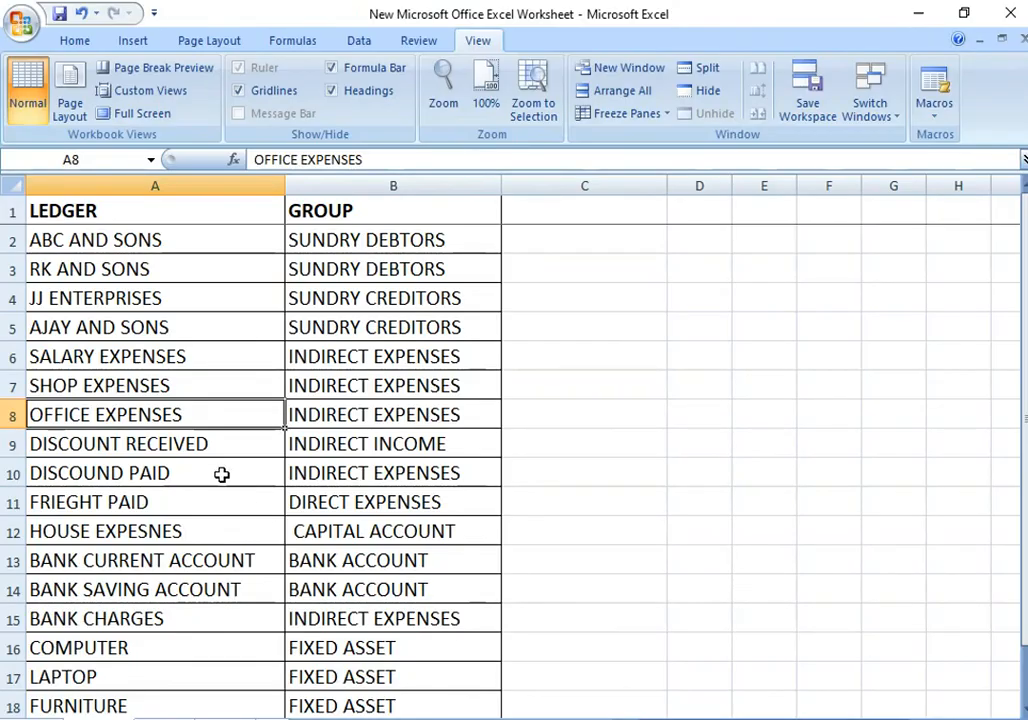
drag(193, 388, 305, 410)
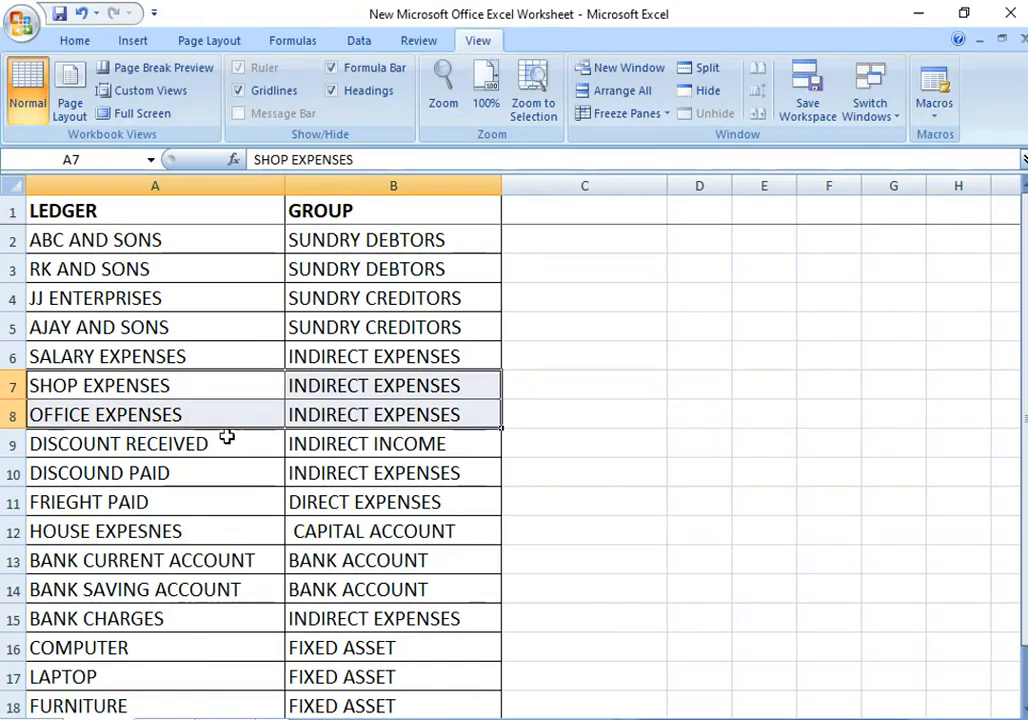
drag(227, 440, 396, 470)
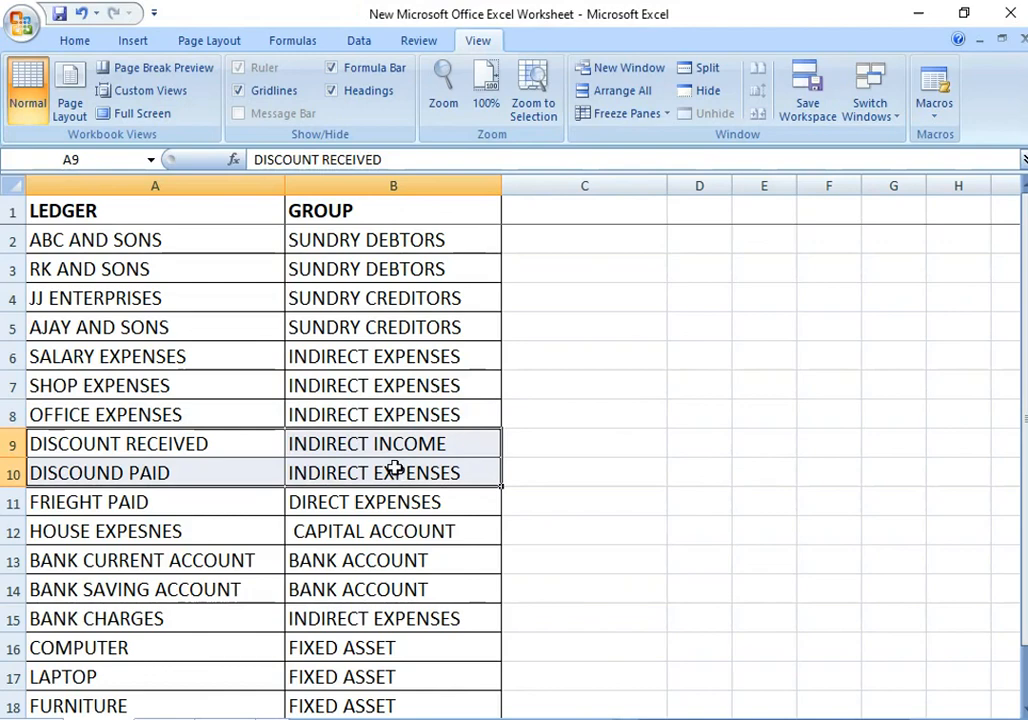
click(588, 452)
scroll(594, 502, down, 1)
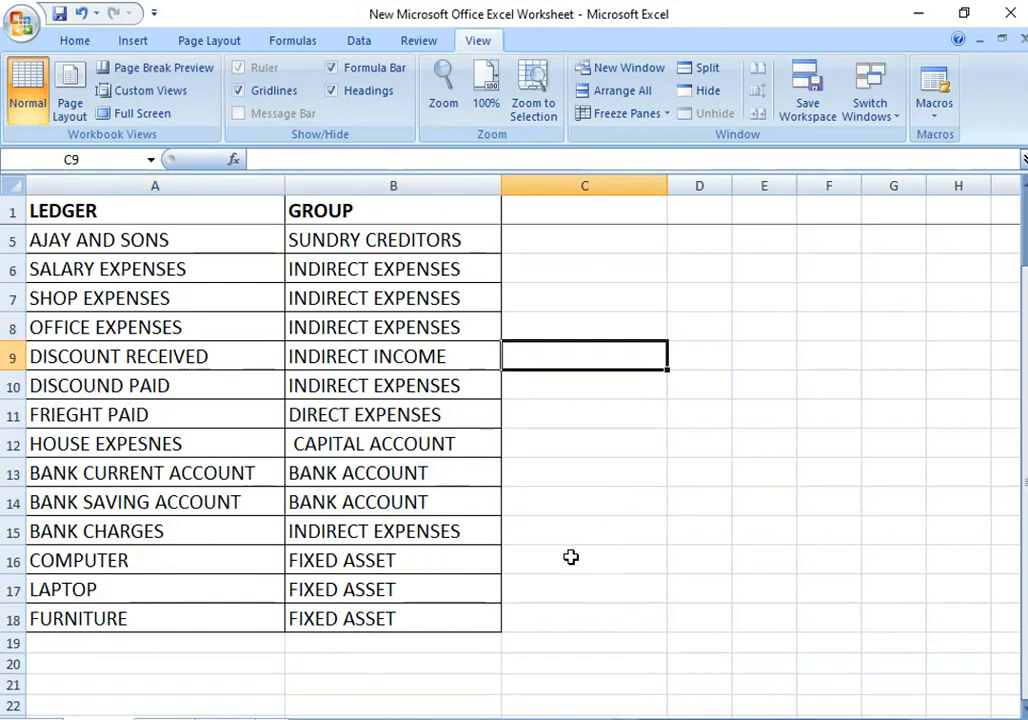
Return to Busy and name the new account DISCOUNT PAID
click(675, 718)
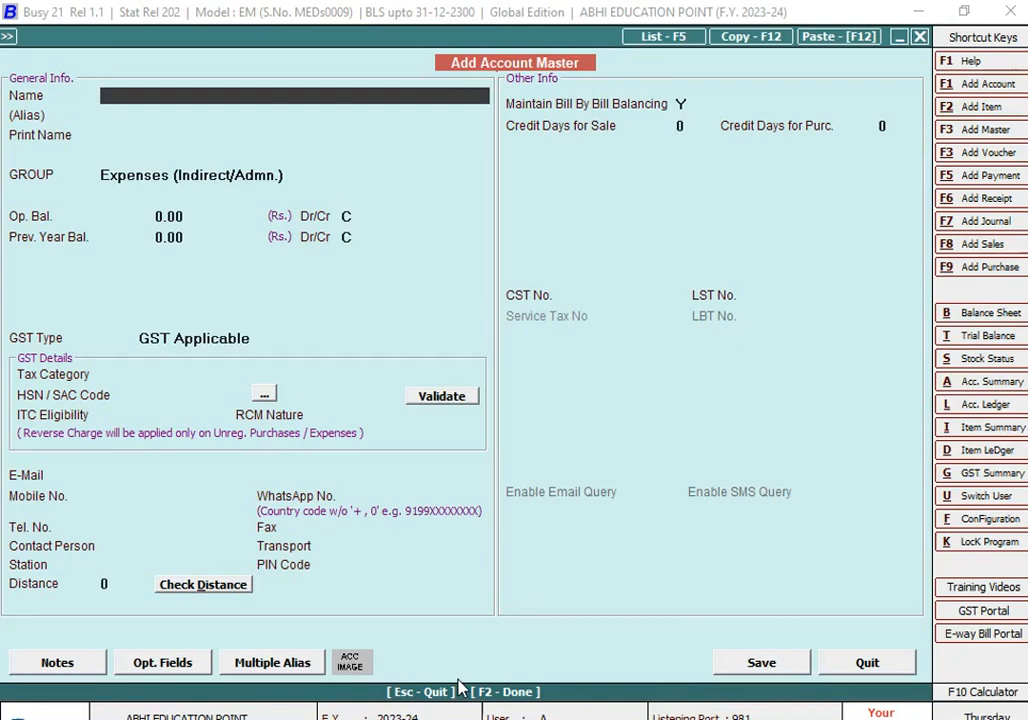
text(DISCOU)
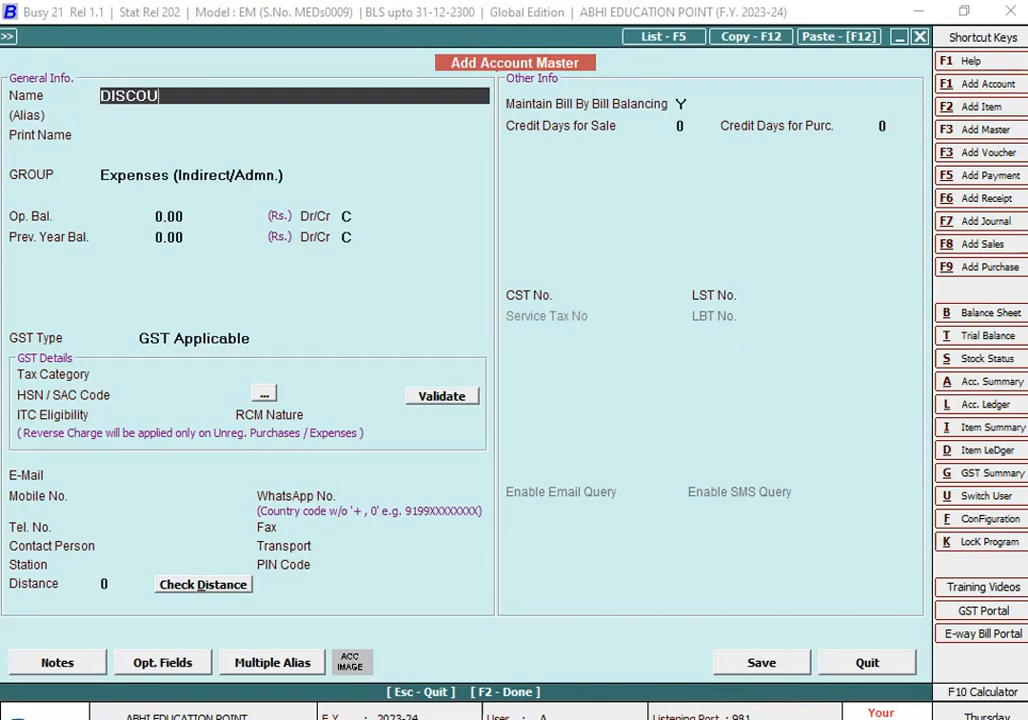
text(NT PAID)
key(Return)
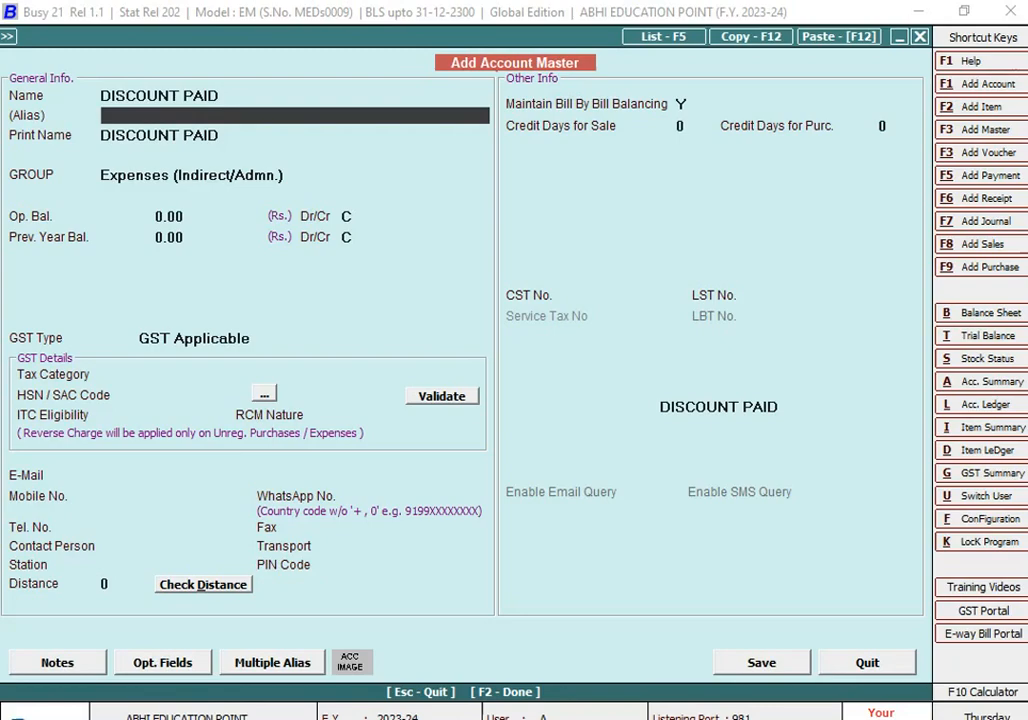
Keep DISCOUNT PAID in the Expenses (Indirect/Admn.) group without balances, set its GST type to GST Not Applicable and save it
key(Return)
key(Return)
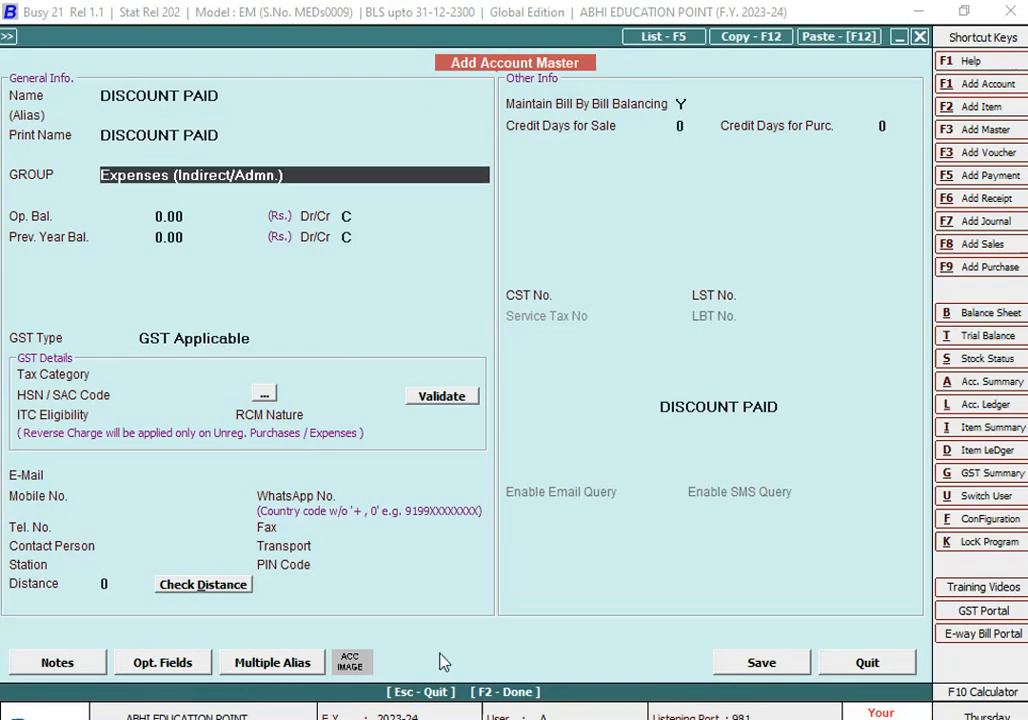
key(Return)
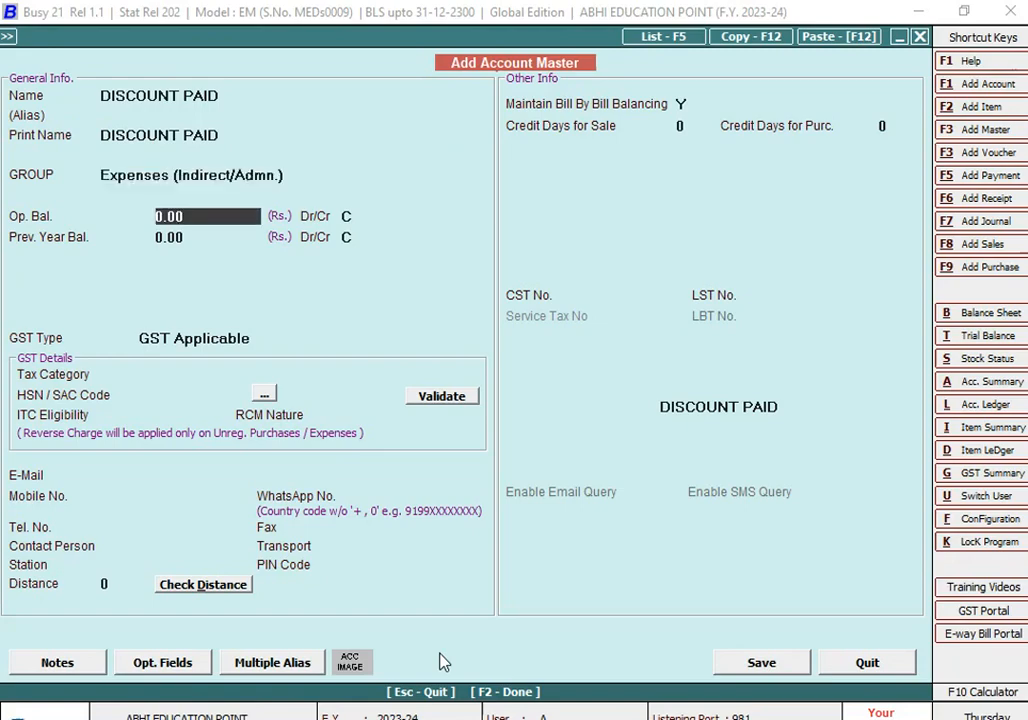
key(Return)
key(Return)
key(Down)
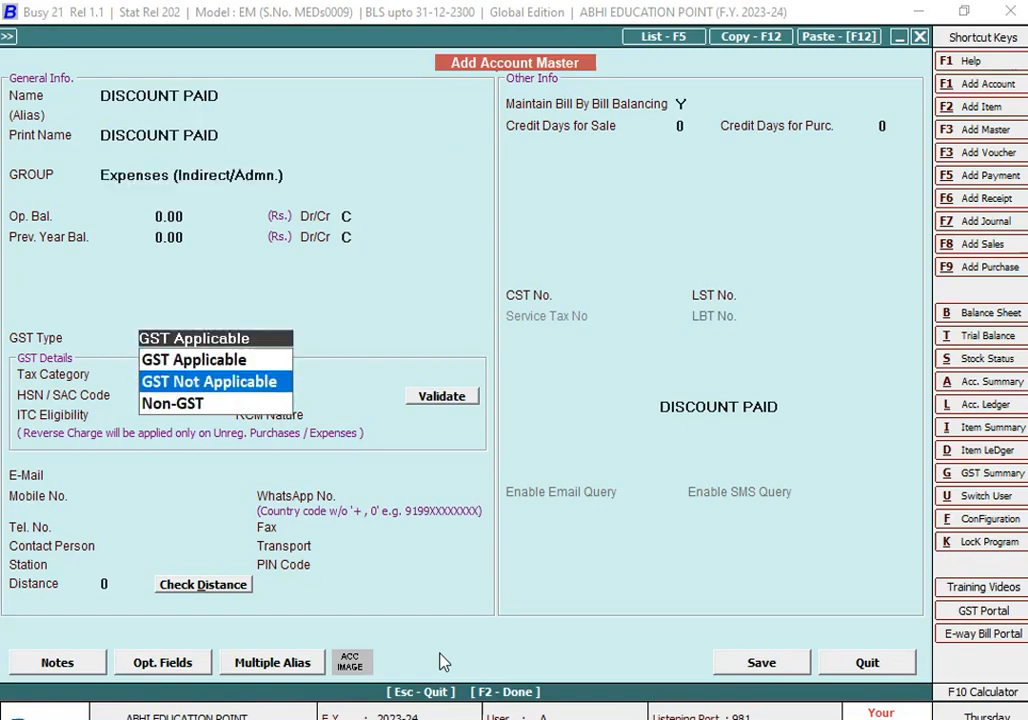
key(Return)
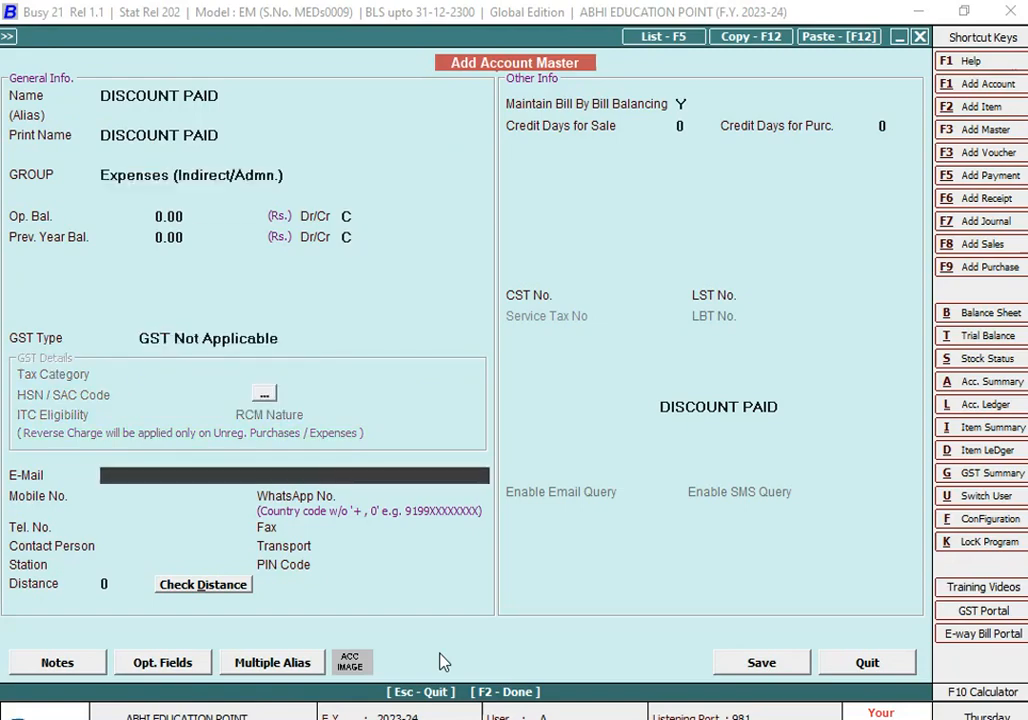
key(F2)
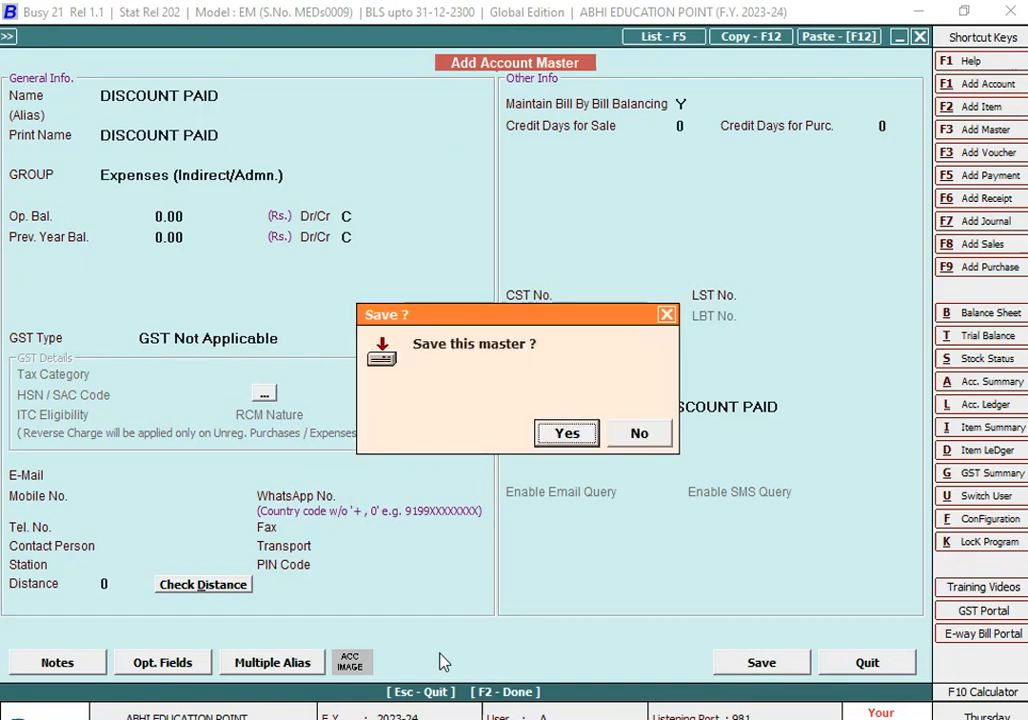
key(Return)
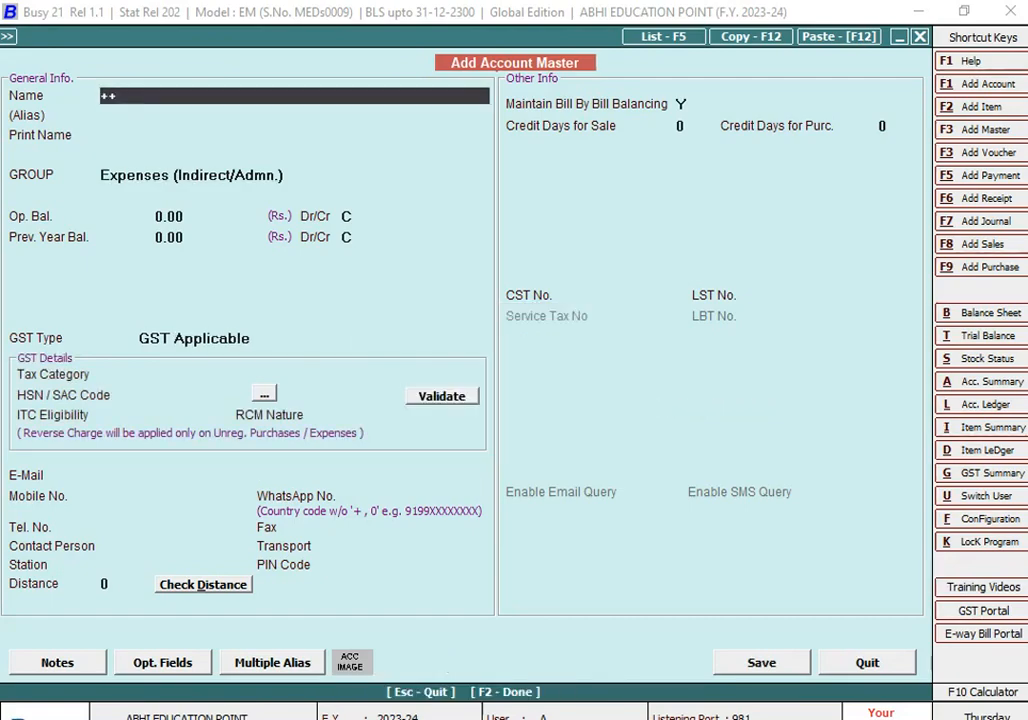
Create the account DISCOUNT RECEIVED in the Income (Indirect) group without balances and save it
text(DISCOUNT )
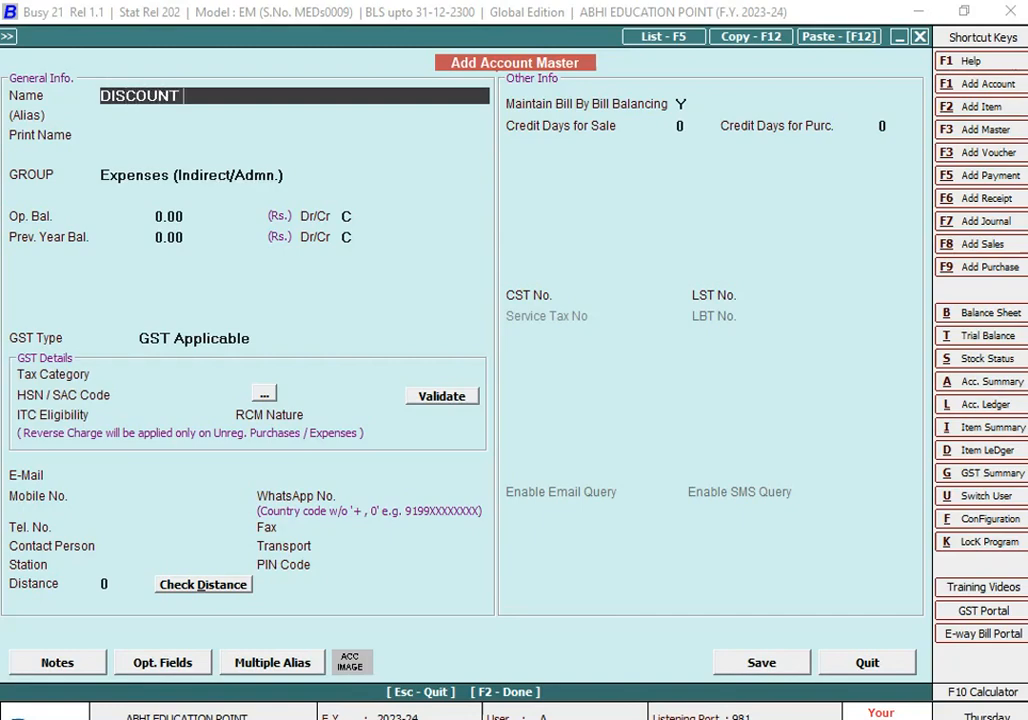
text(RECEIVED)
key(Return)
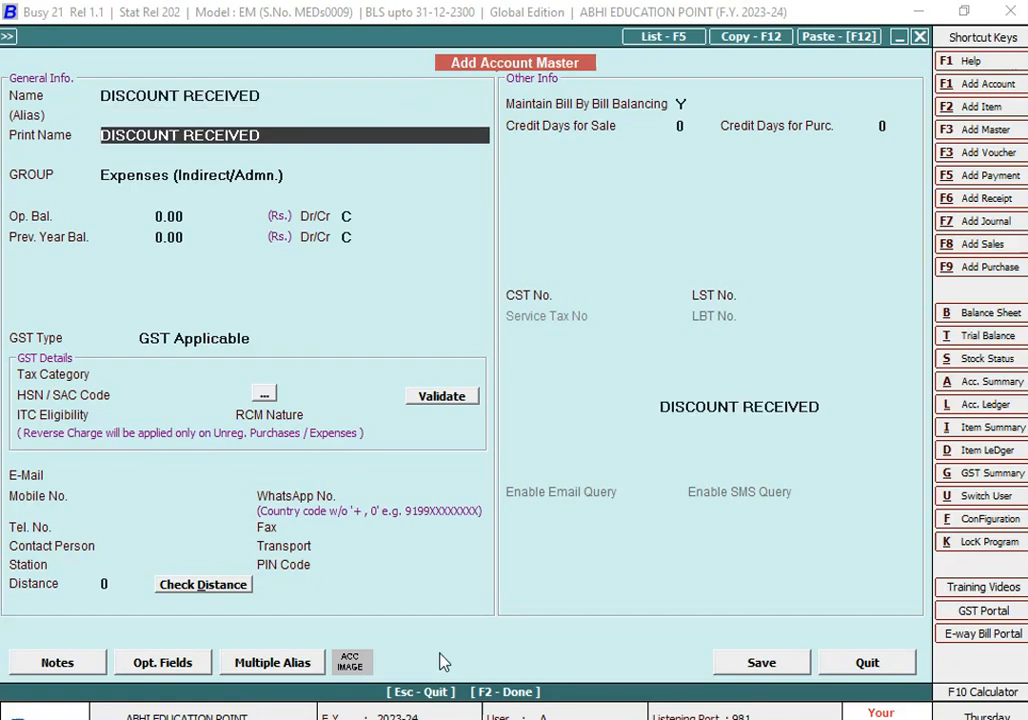
key(Return)
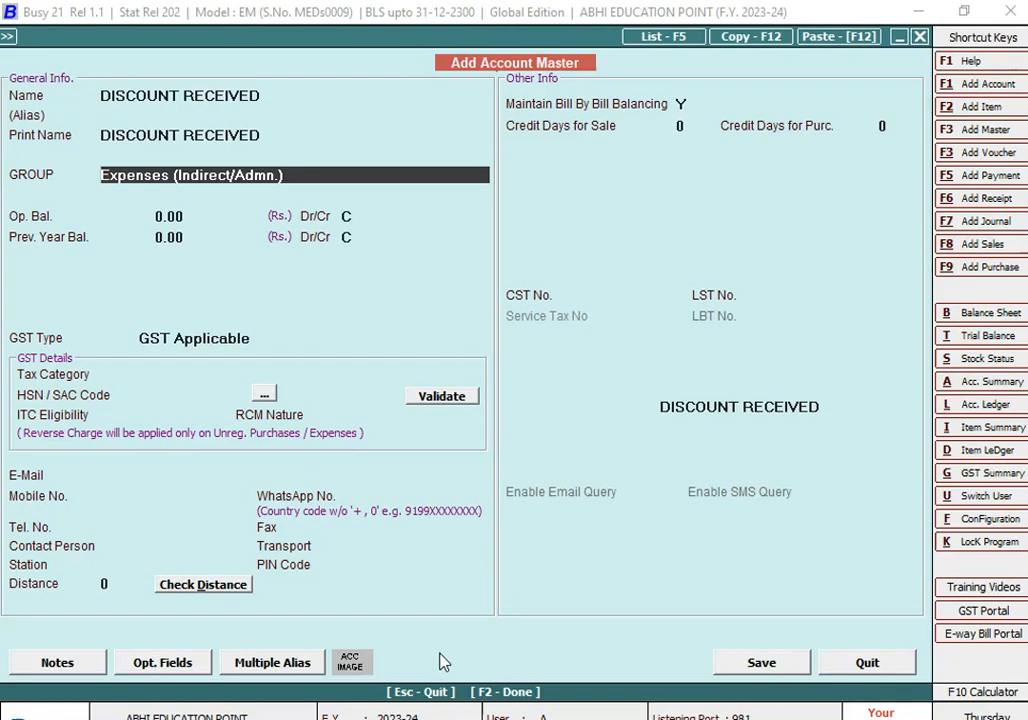
text(in)
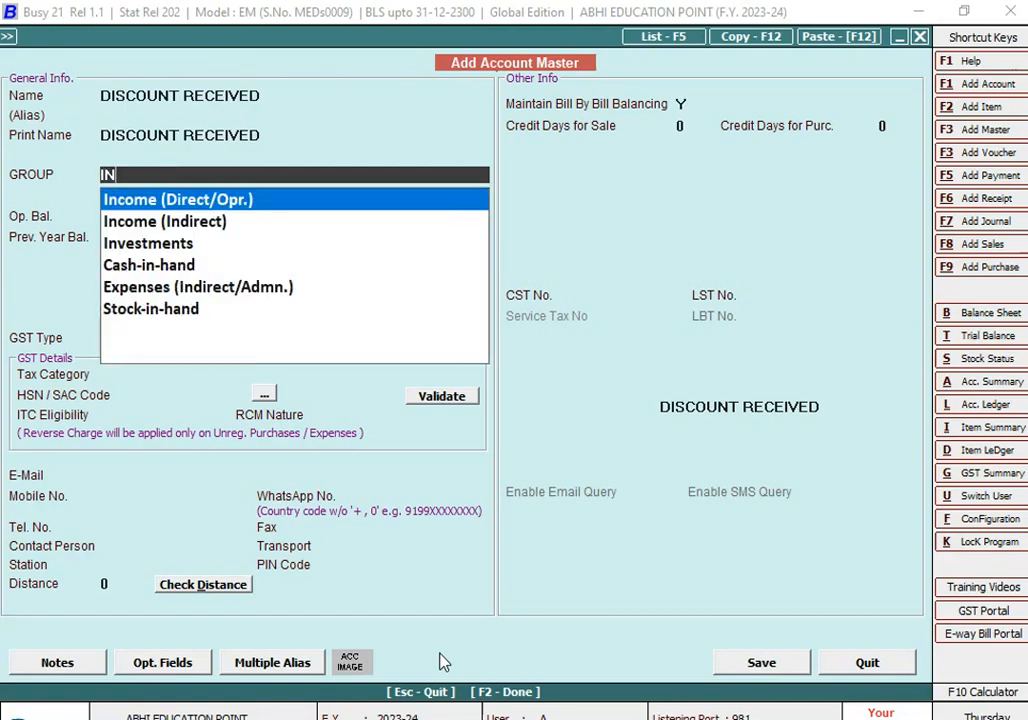
key(Down)
key(Return)
key(Return)
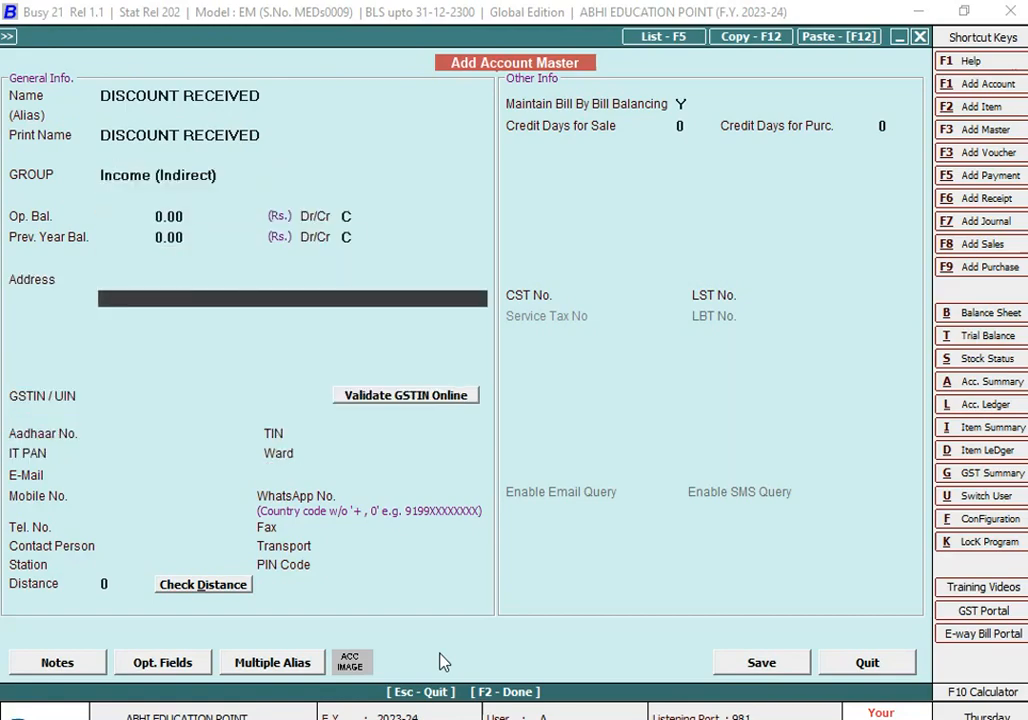
key(F2)
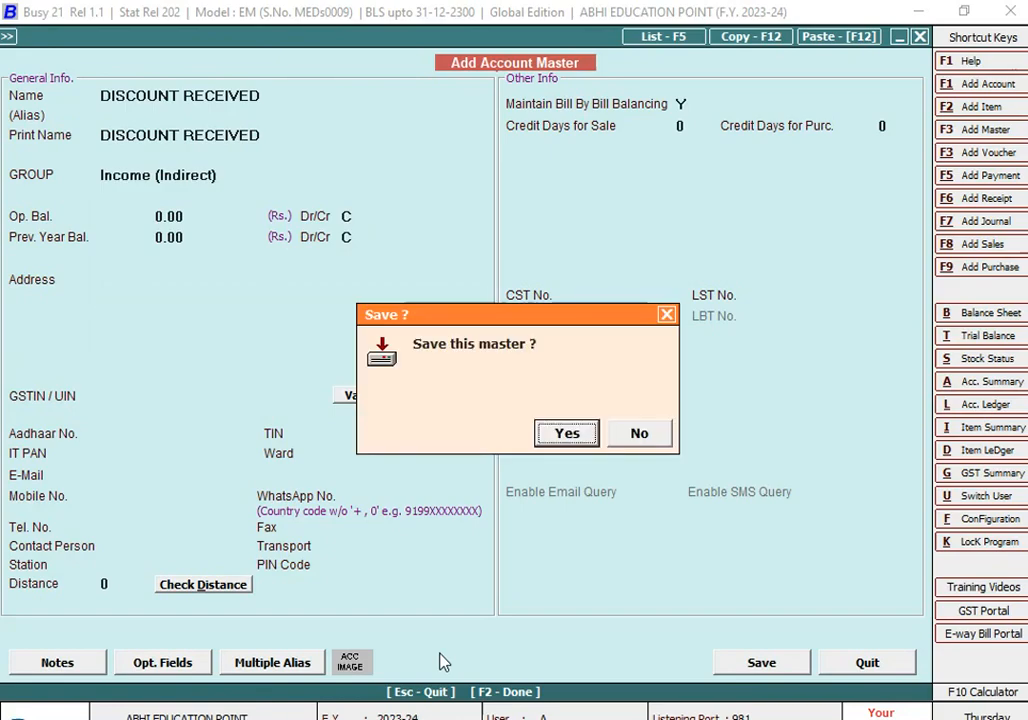
key(Return)
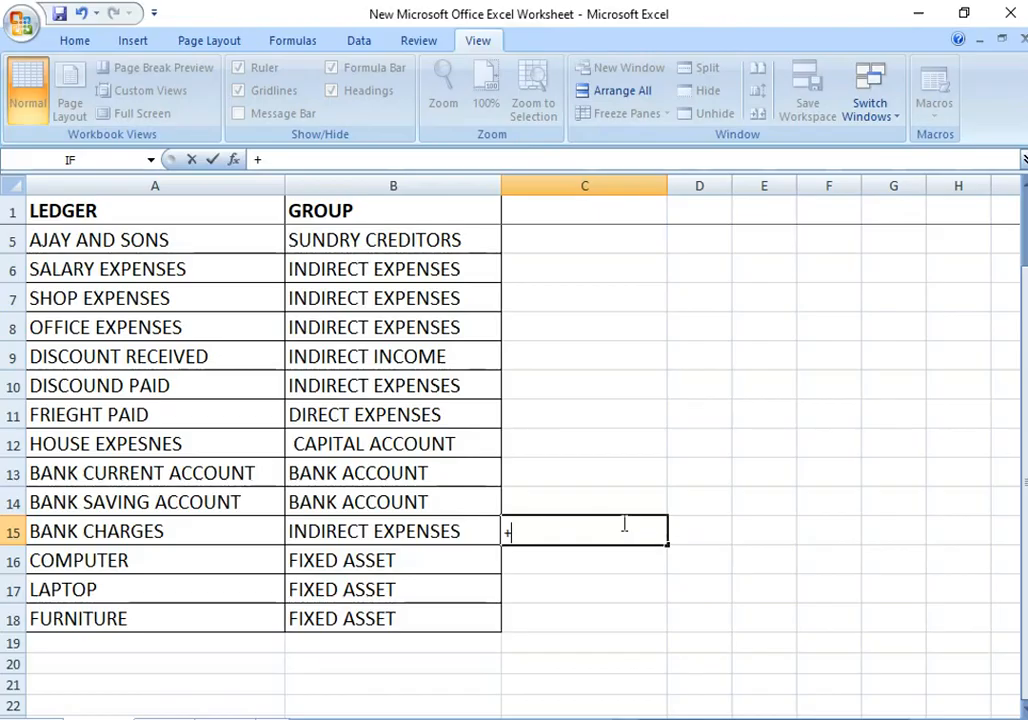
Discard the stray entry beside BANK CHARGES in the Excel list, check the FRIEGHT PAID ledger and return to Busy
key(Escape)
click(160, 414)
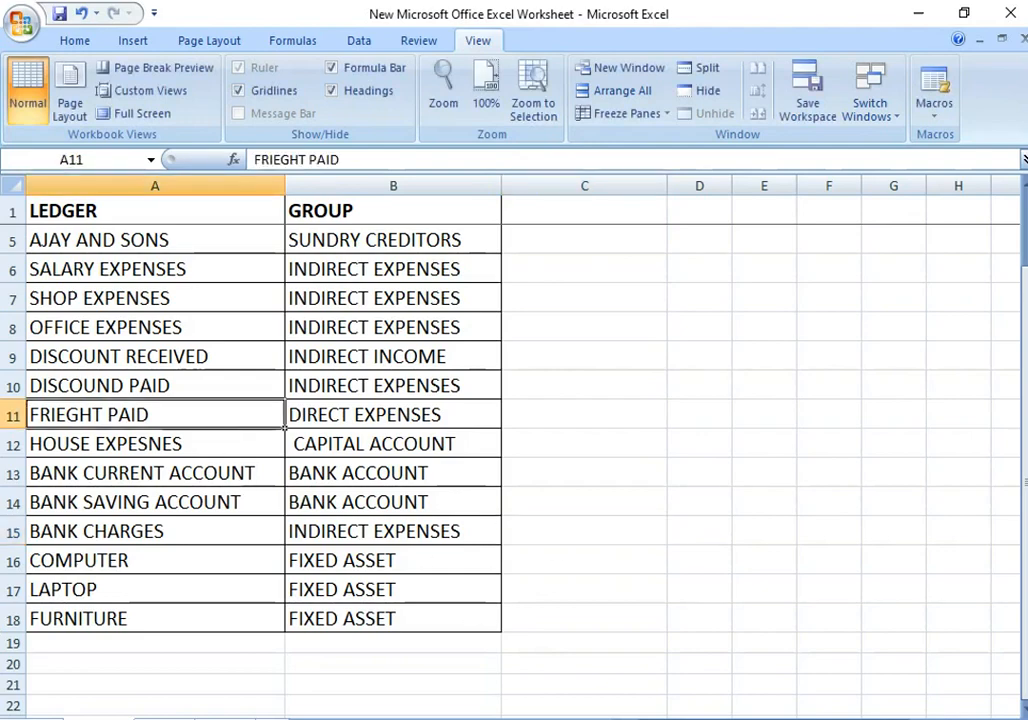
key(alt+Tab)
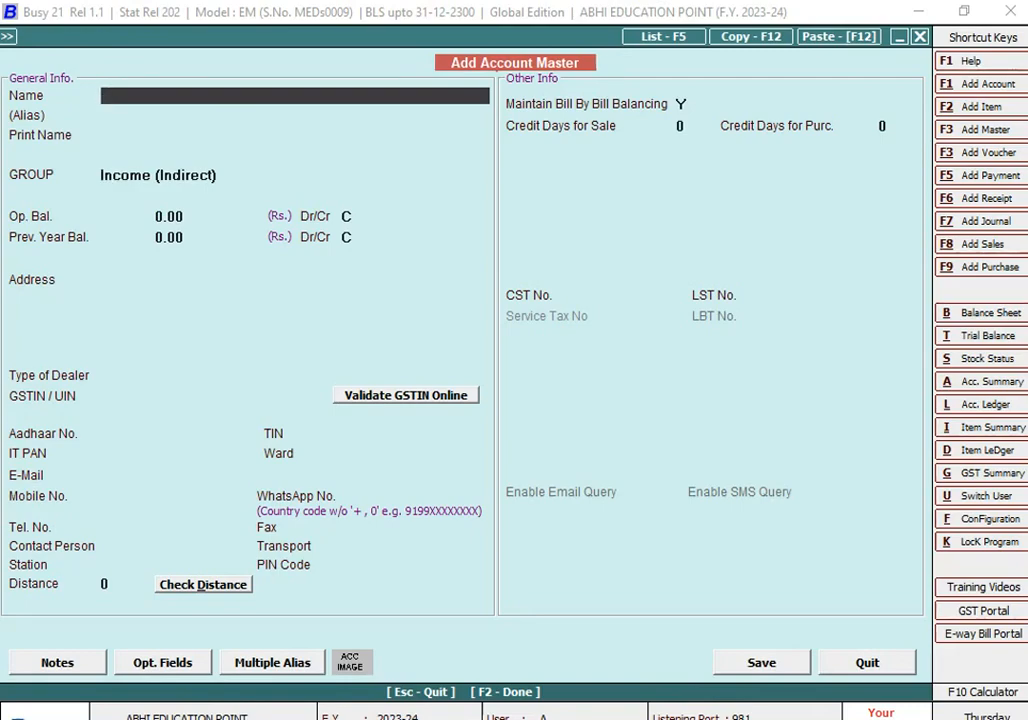
Name the new account FREIGHT PAID and assign it to the Expenses (Direct/Mfg.) group
text(FREIGHT PAI)
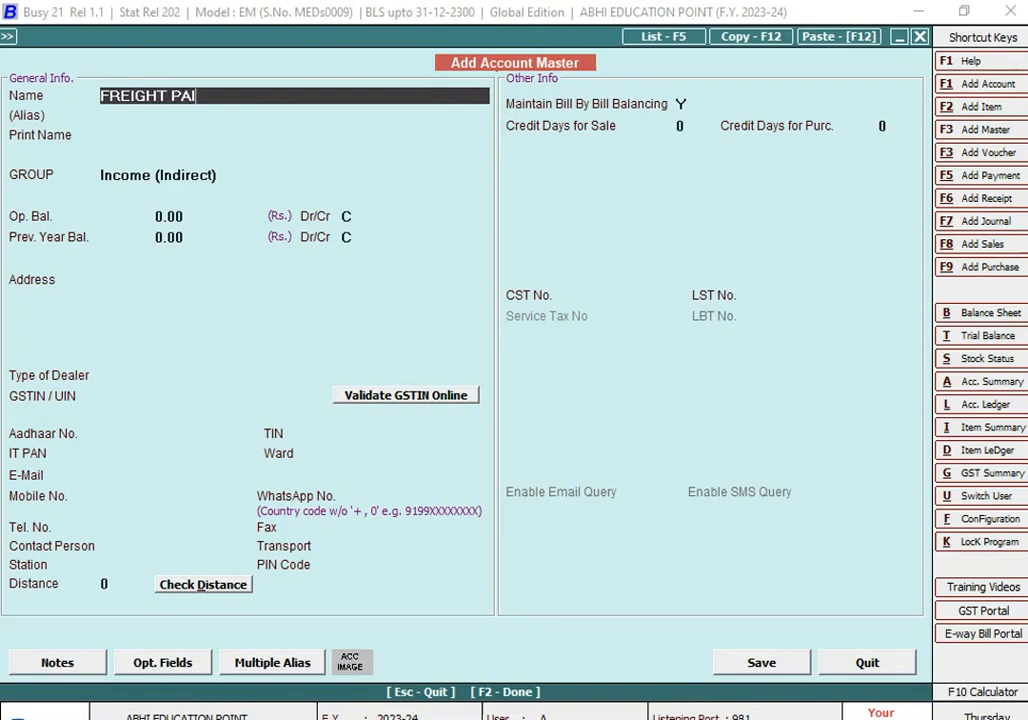
text(D)
key(Return)
key(Return)
key(Return)
text(D)
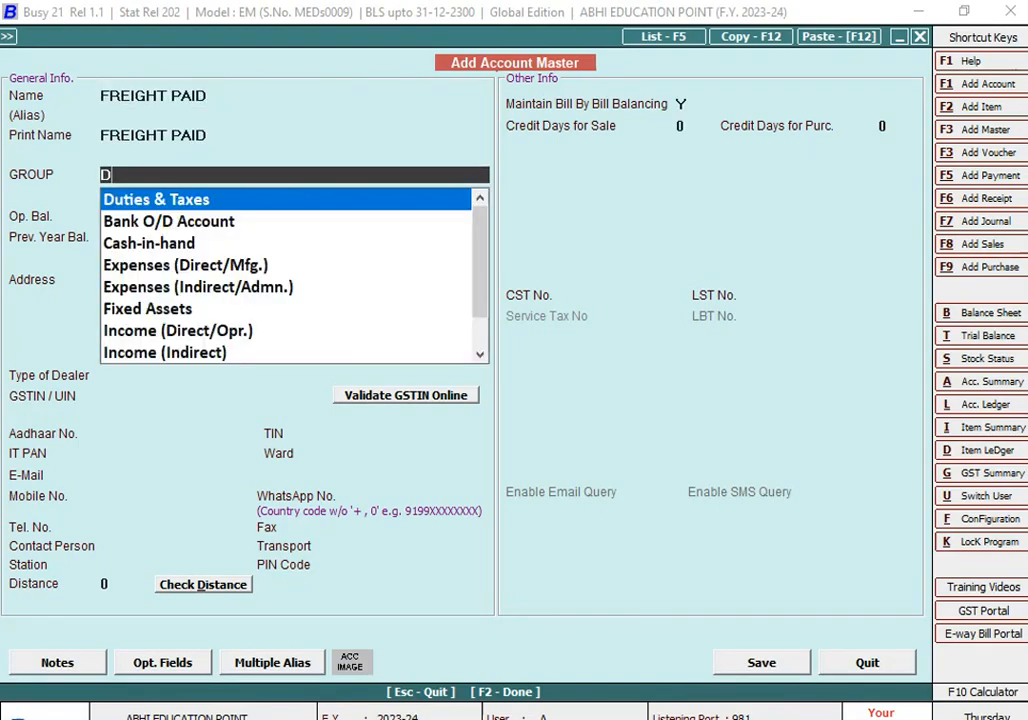
text(I)
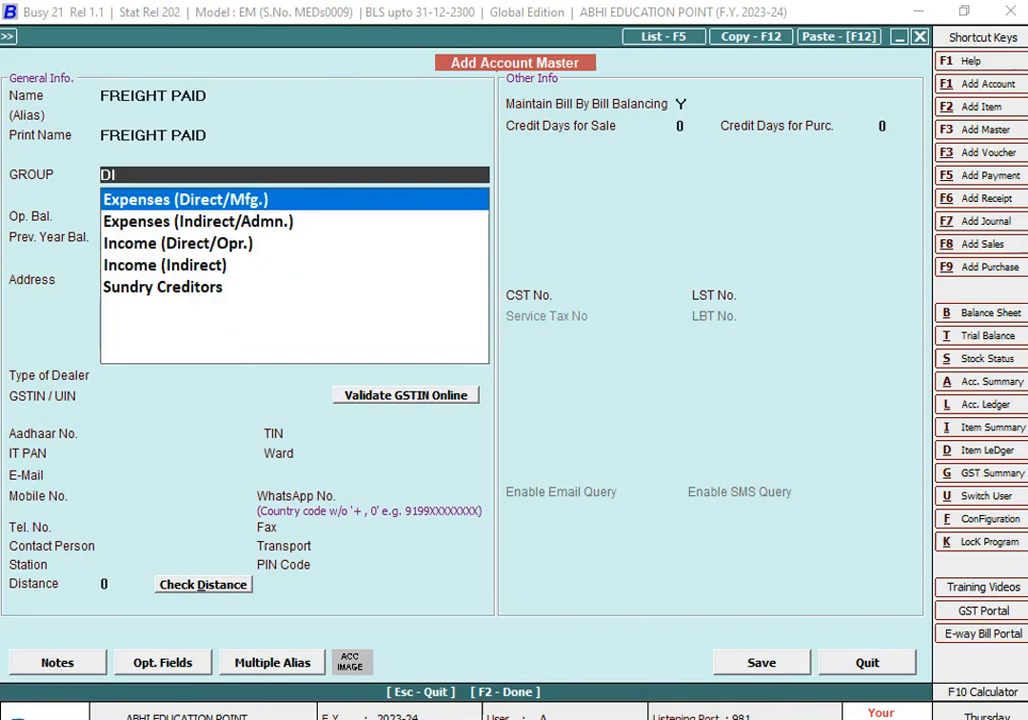
key(Return)
Leave the balances of FREIGHT PAID empty, keep its GST type as GST Applicable and save the account
key(Return)
key(Return)
key(Return)
key(Return)
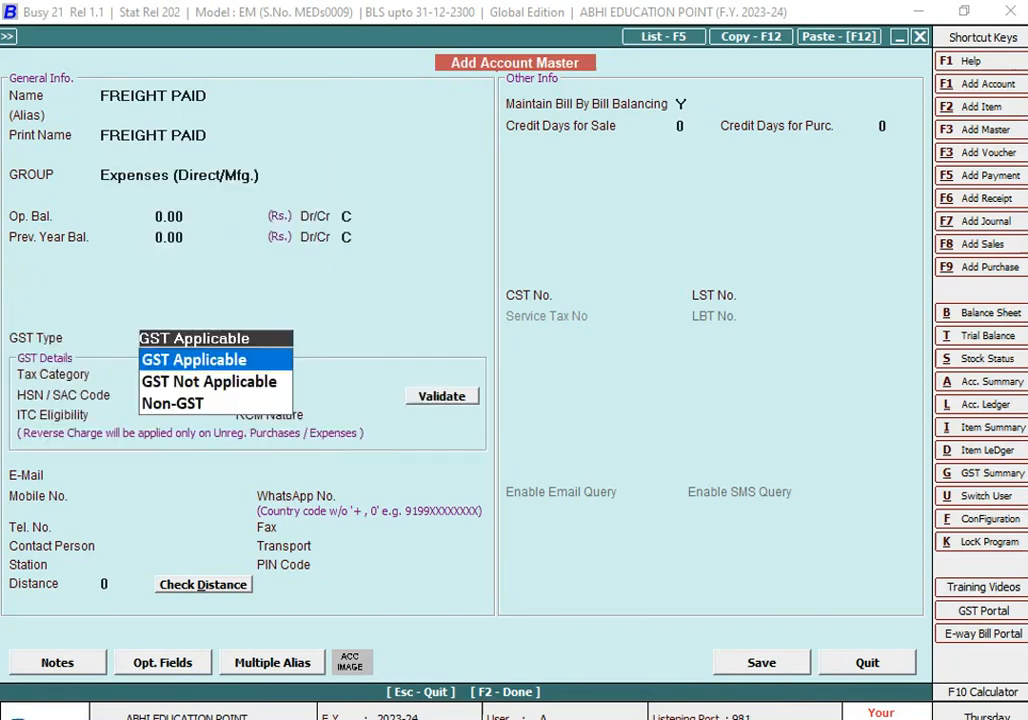
key(Return)
key(Escape)
key(Escape)
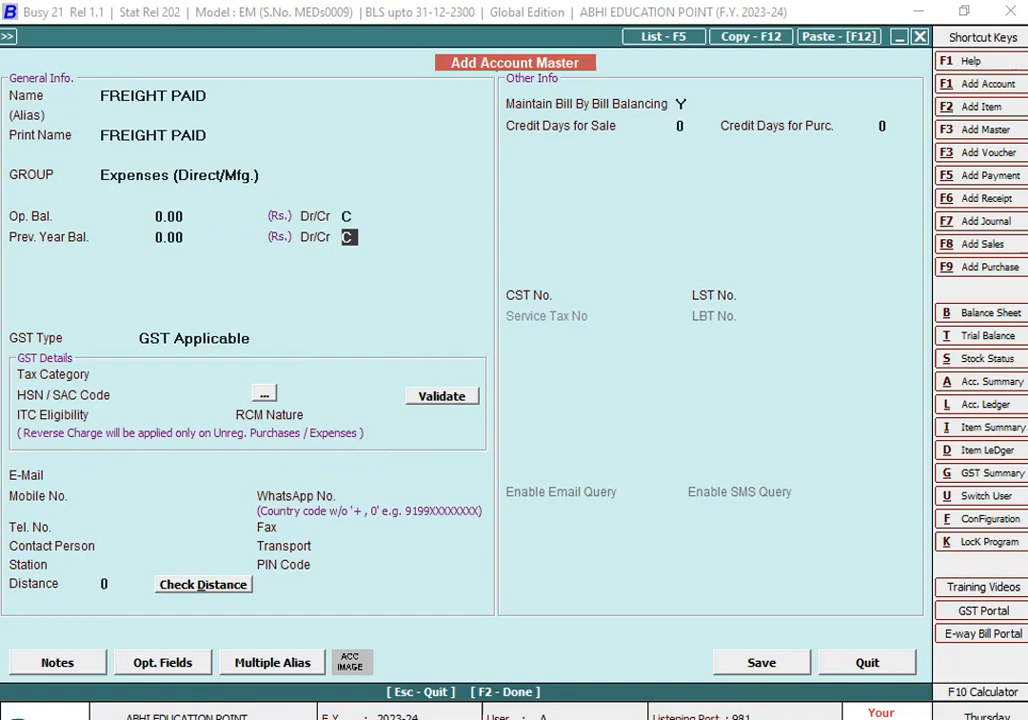
key(F2)
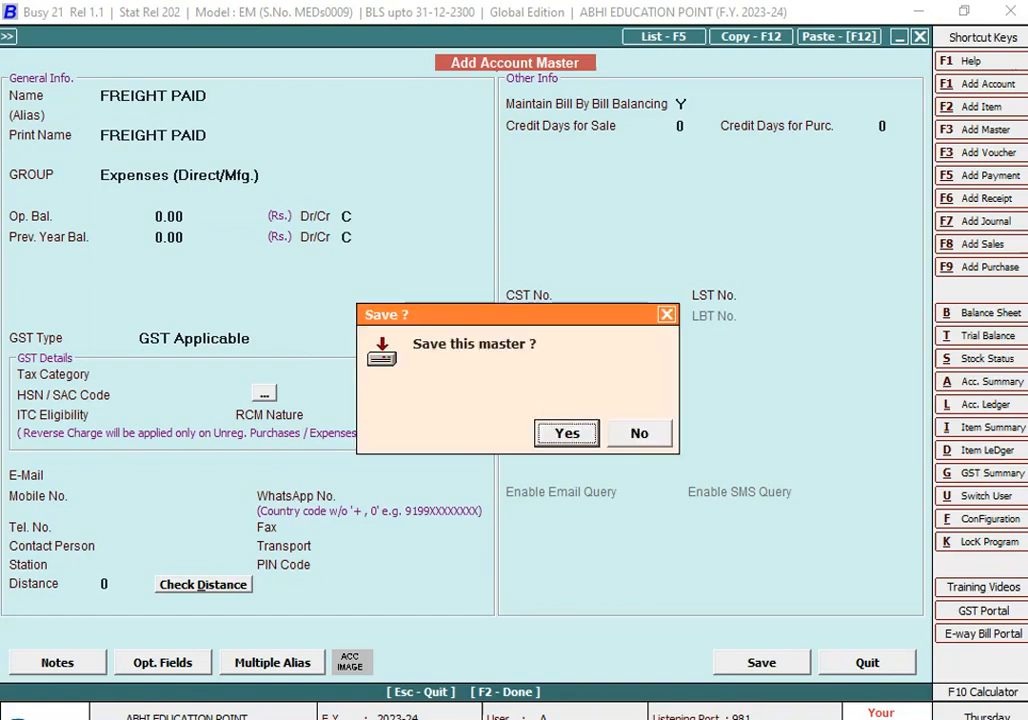
key(Return)
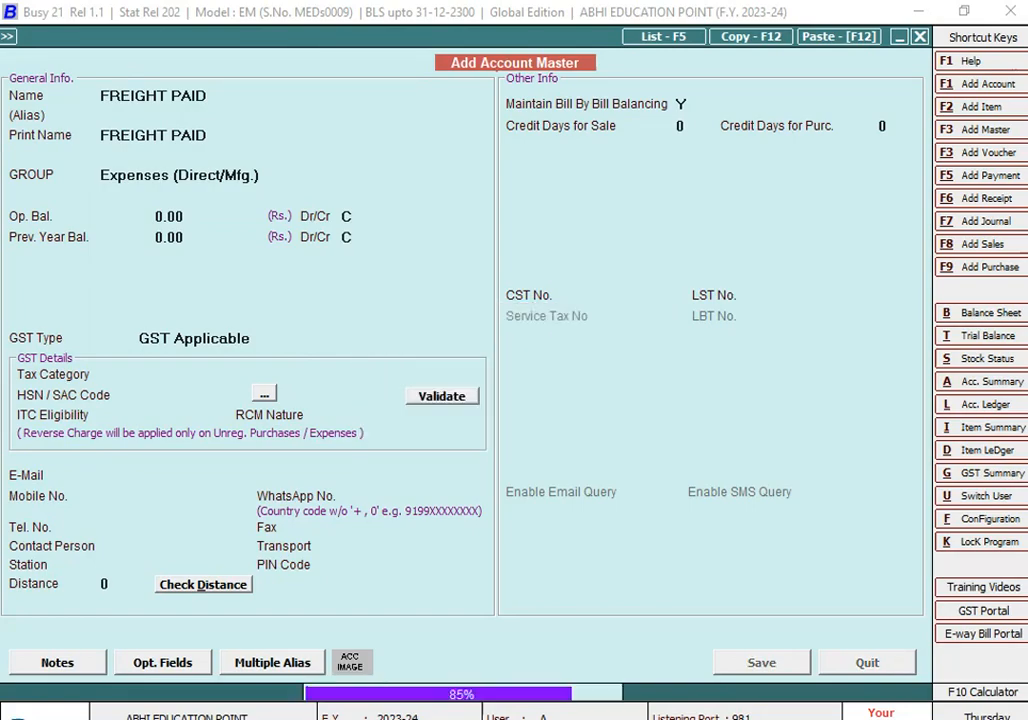
Switch to the Excel list, clear the stray entry in C15, check the next ledger and return to Busy
key(alt+Tab)
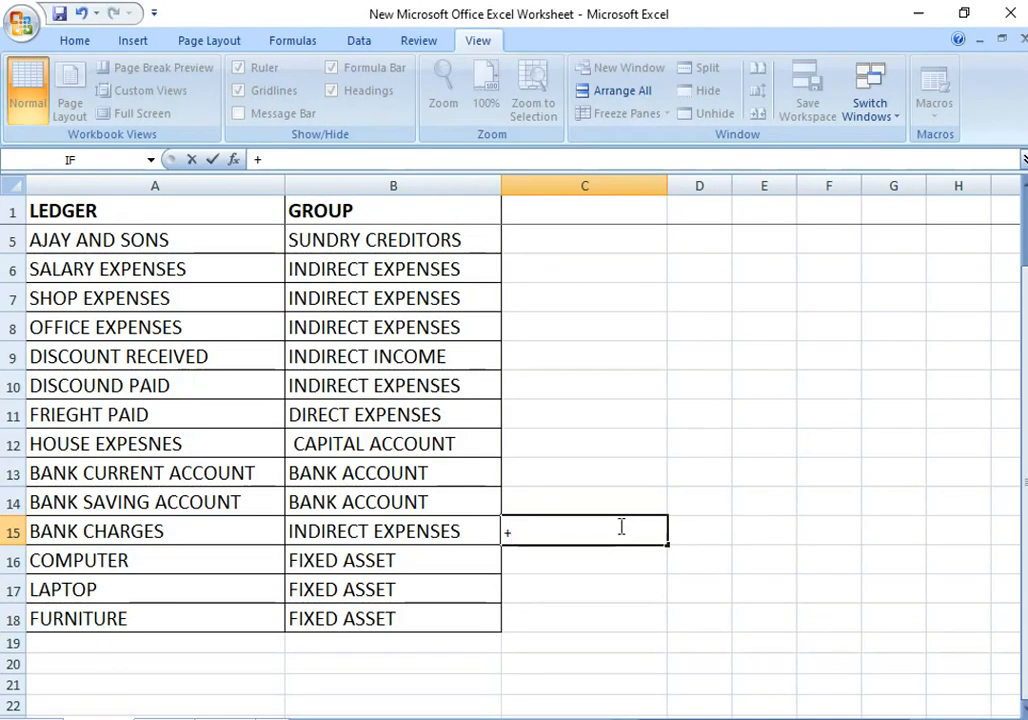
key(Escape)
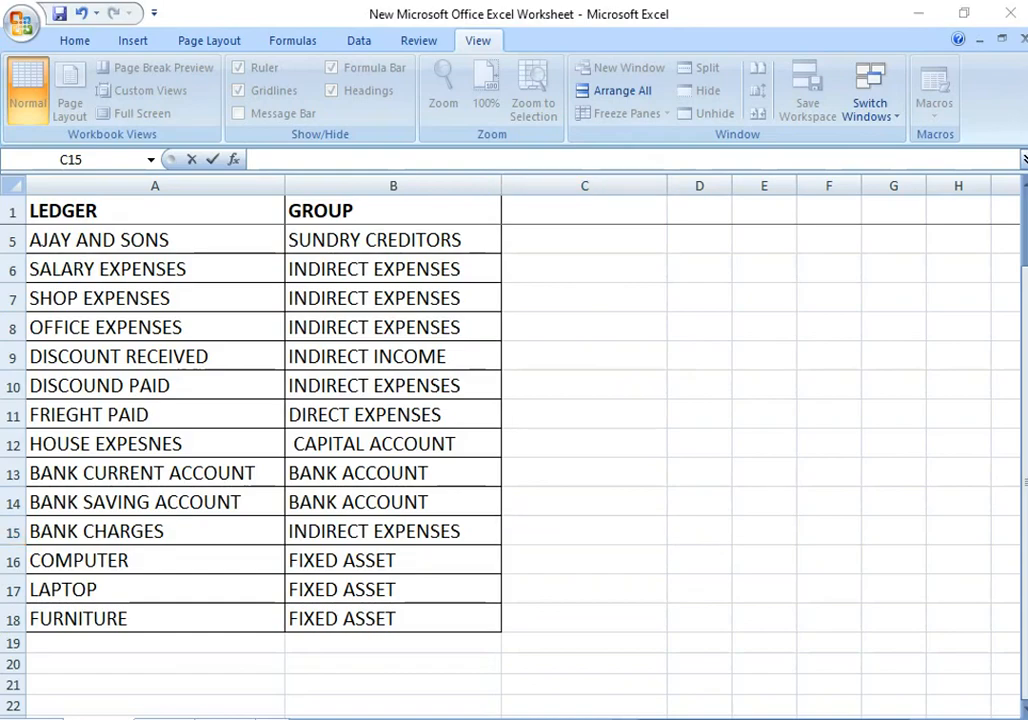
key(alt+Tab)
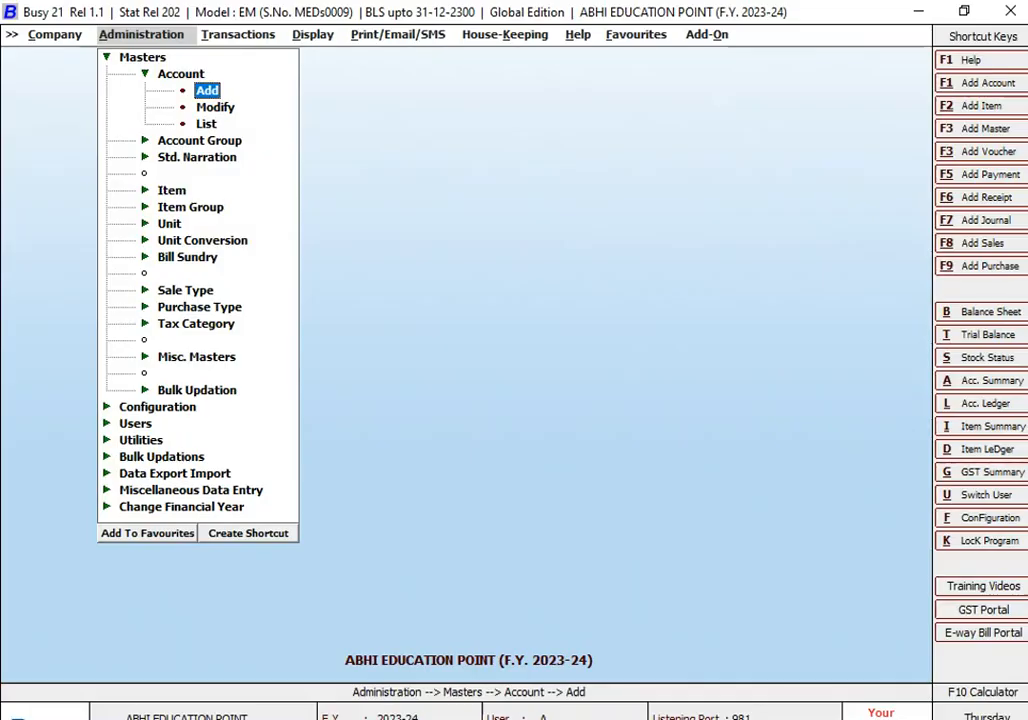
Add a new account named HOUSE EXPENSES in the Capital Account group without balances and save it
key(Return)
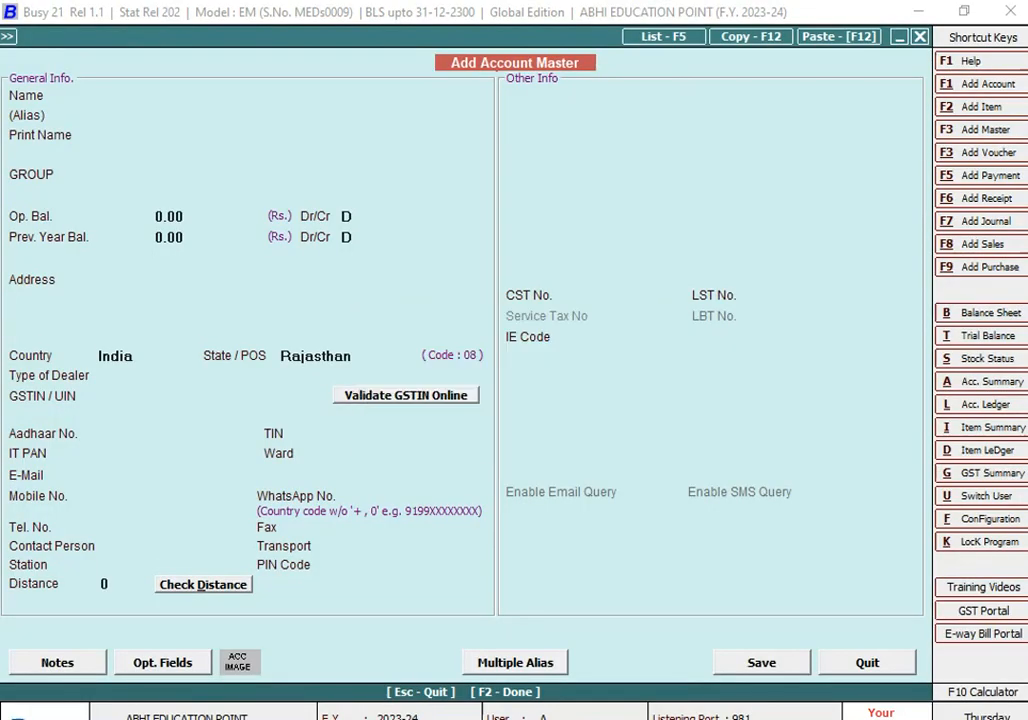
text(HOUSE)
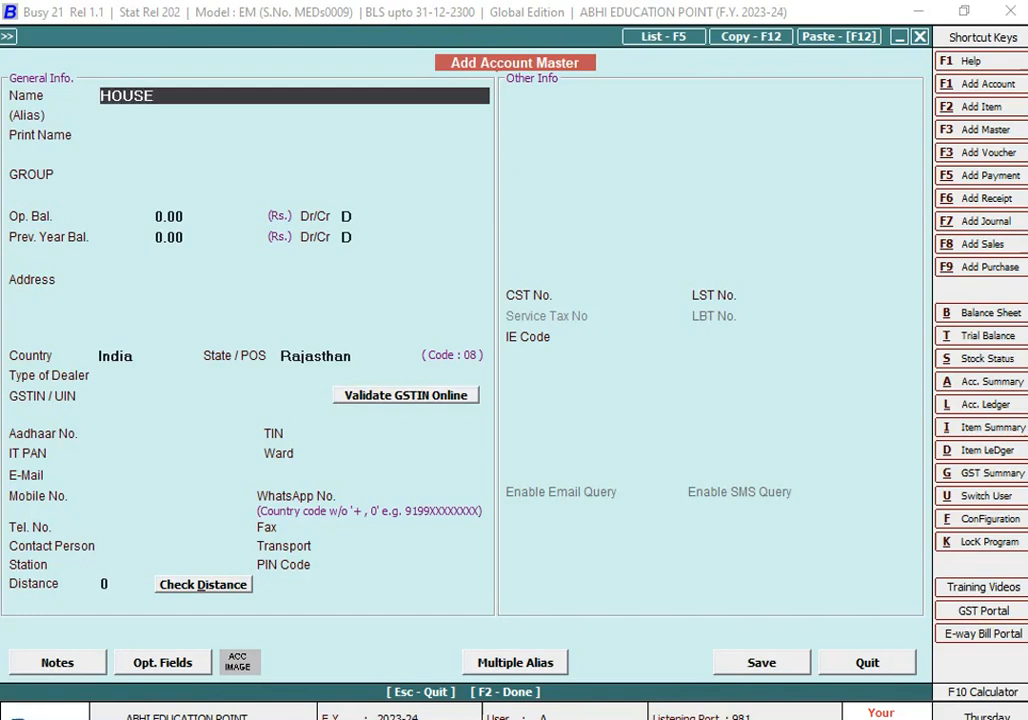
text( EXPENSES)
key(Return)
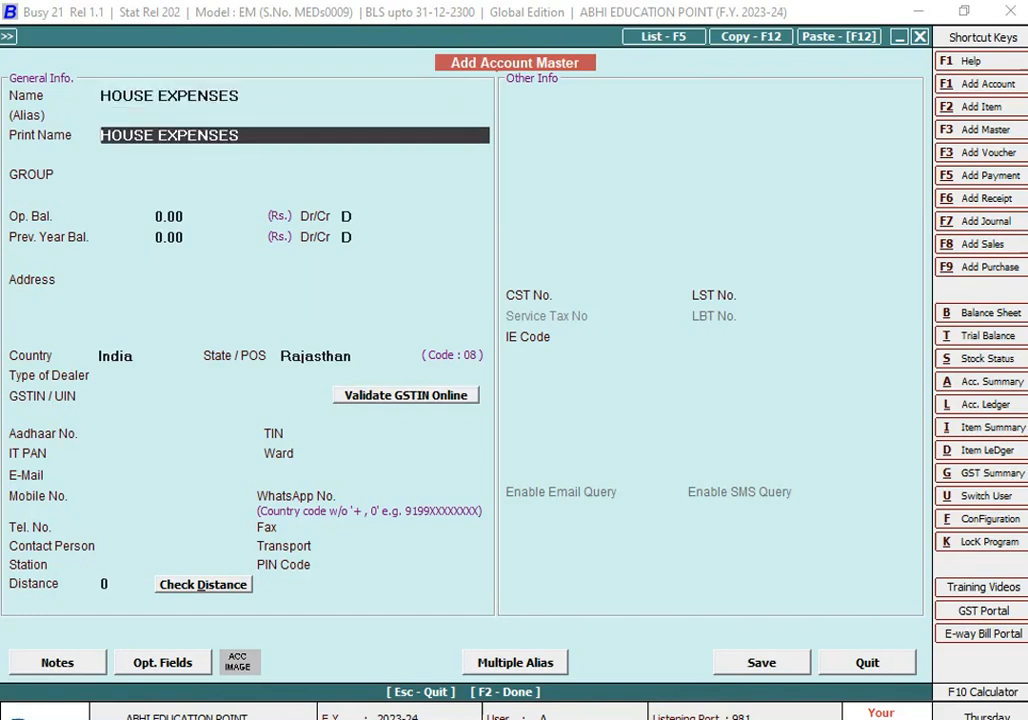
key(Return)
text(CAP)
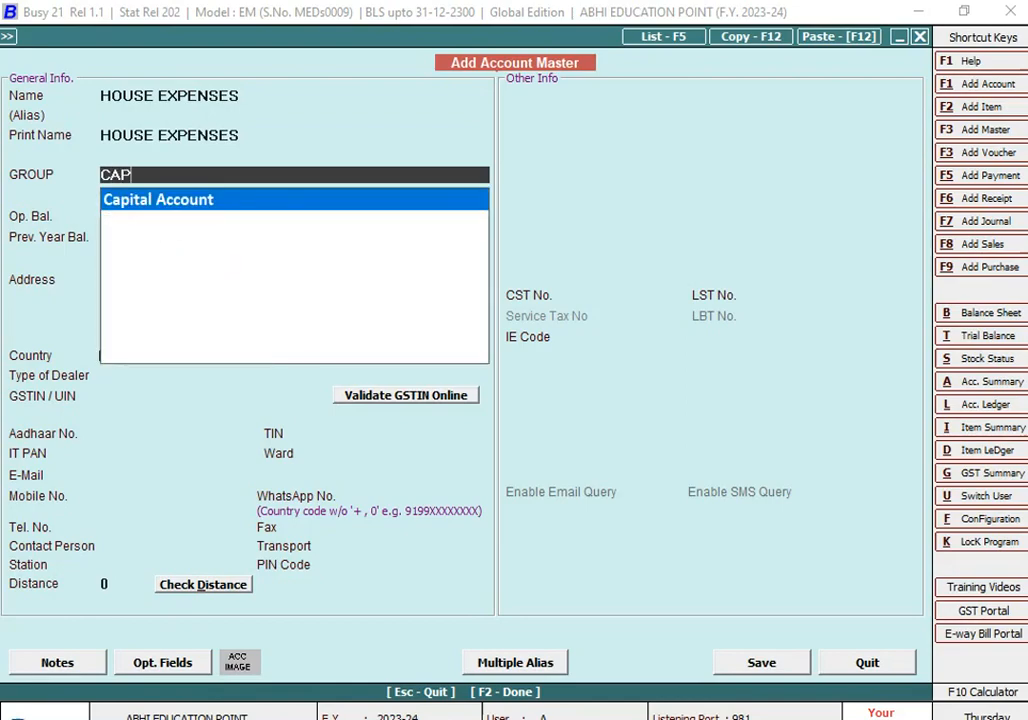
key(Return)
key(Return)
key(F2)
key(Return)
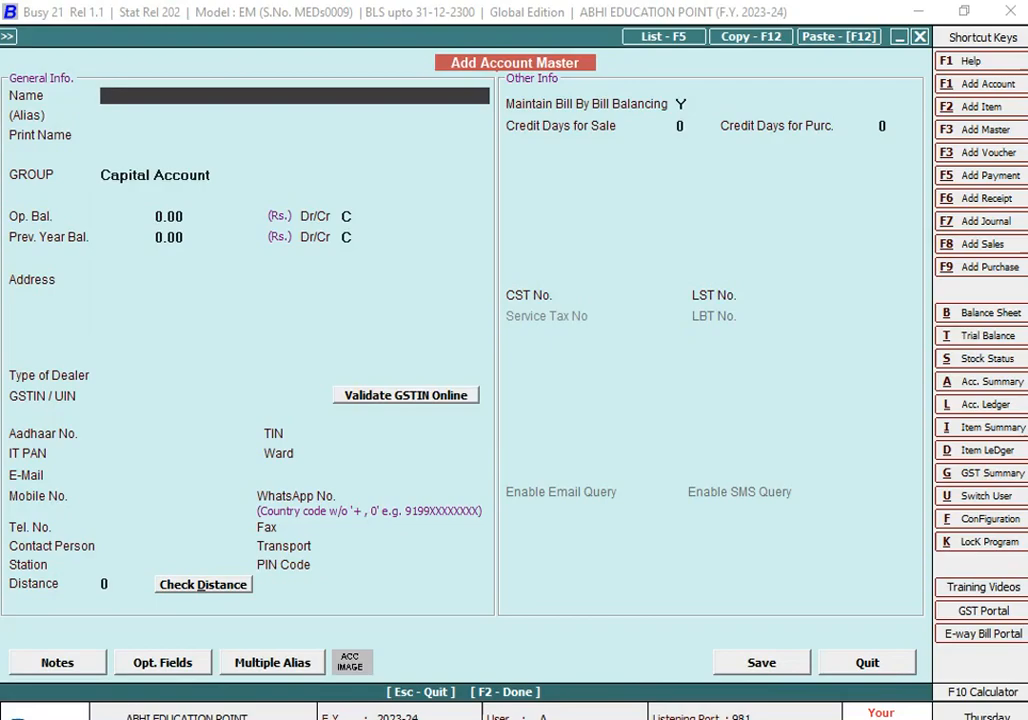
Review the bank ledgers and their groups in the Excel list, and return to Busy, leaving the blank account form
key(alt+Tab)
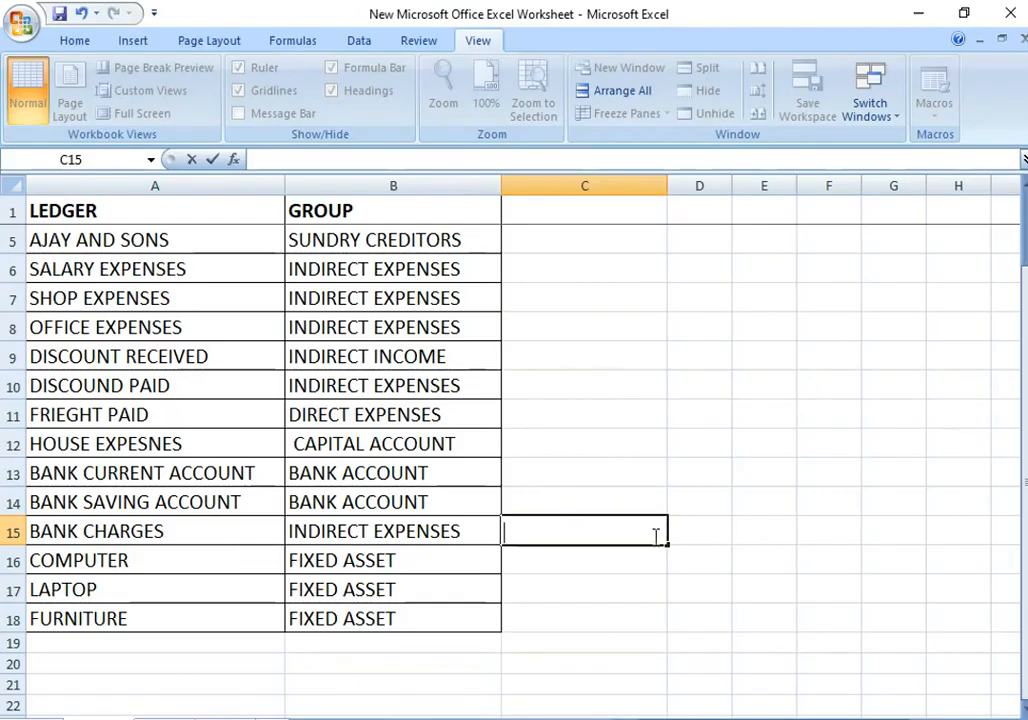
click(621, 422)
text(+)
key(BackSpace)
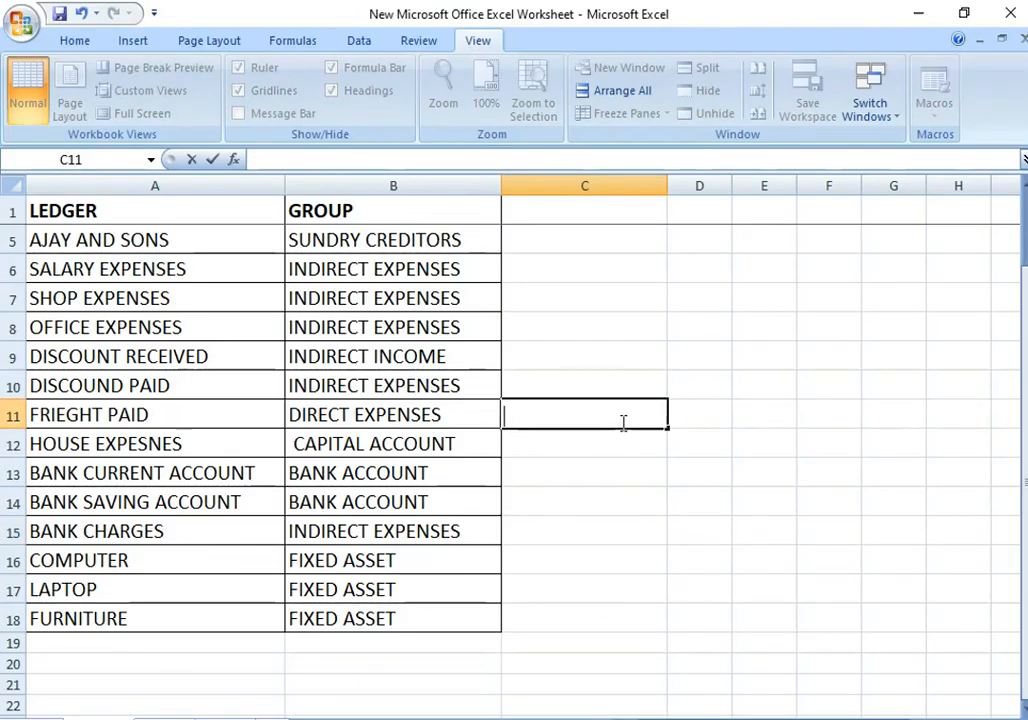
key(Return)
key(Left)
key(Down)
key(Down)
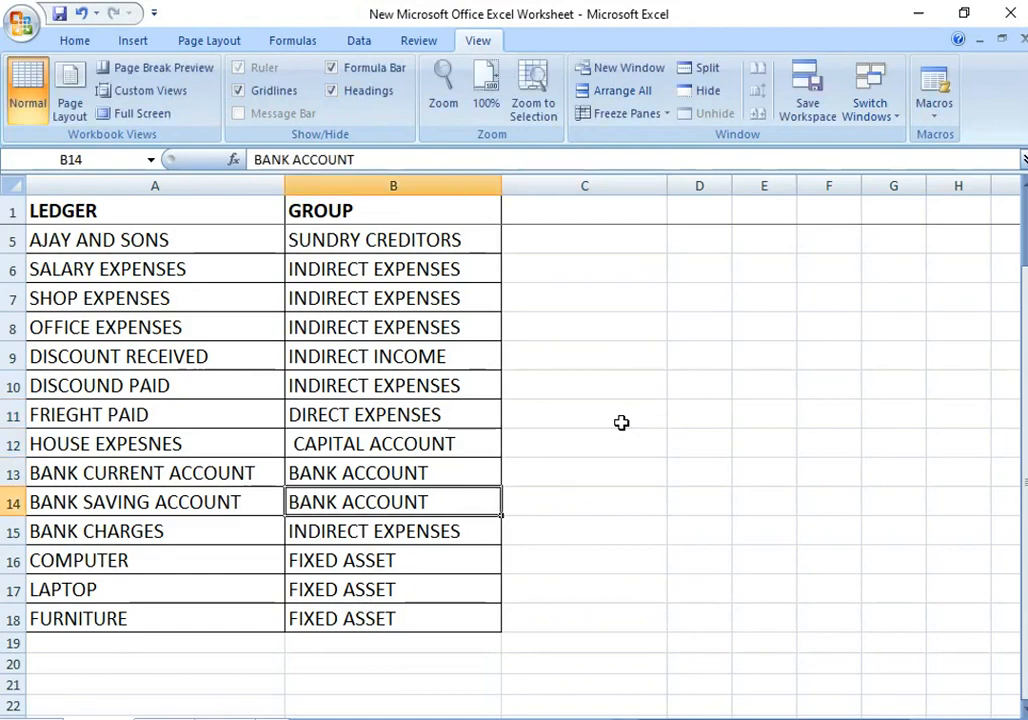
key(Left)
key(Up)
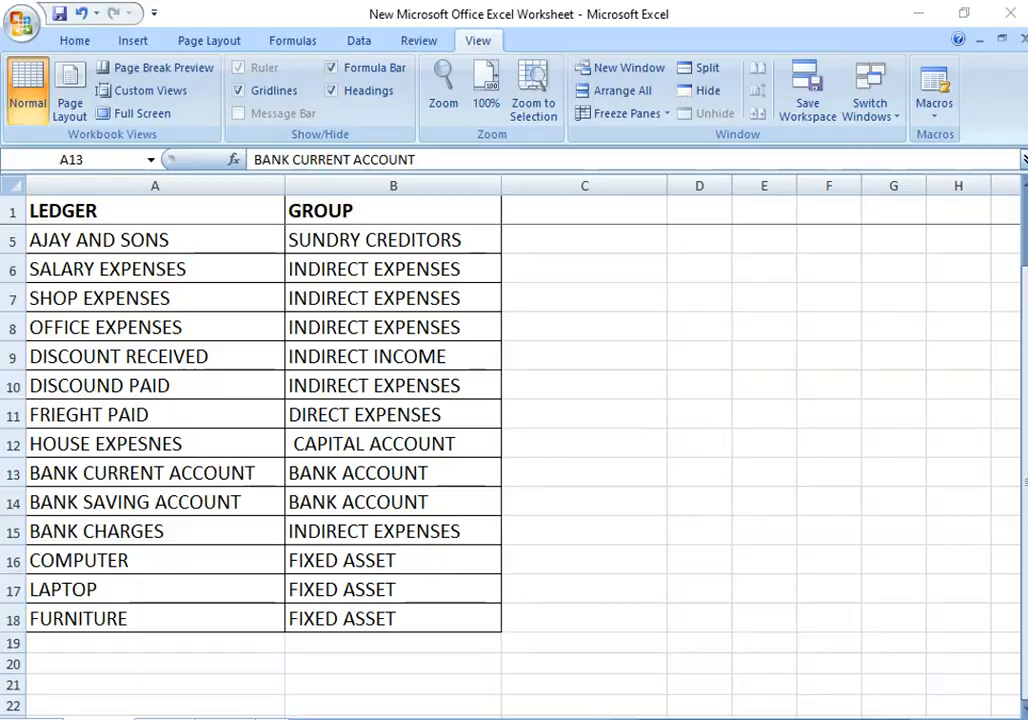
key(Escape)
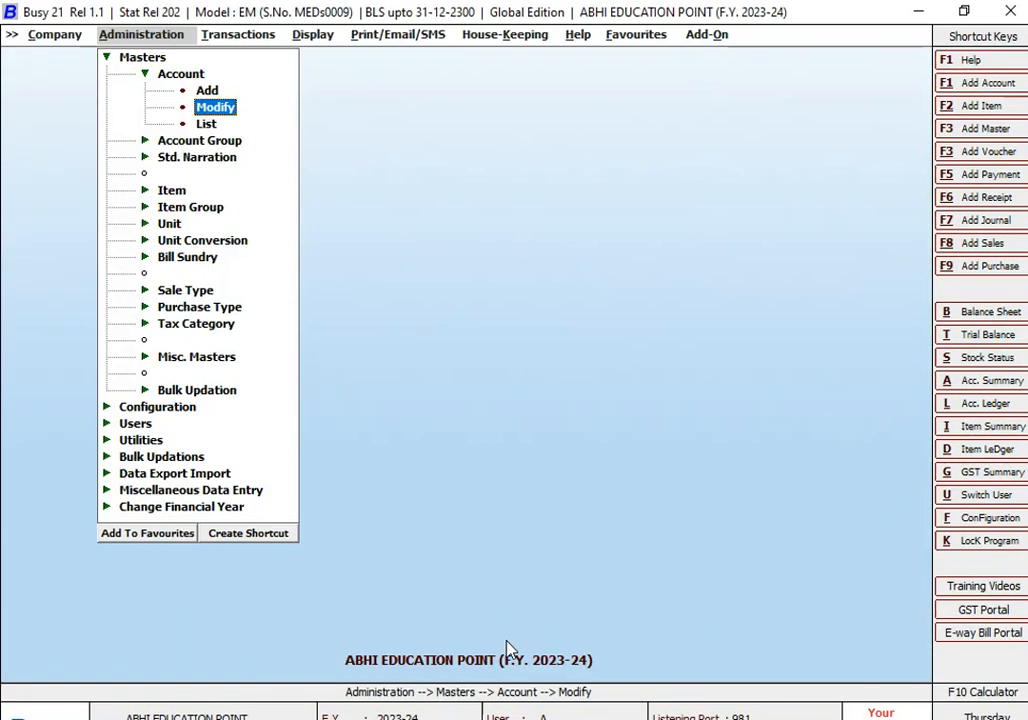
Add a new account named SBI CURRENT ACCOUNT and assign it to the Bank Accounts group
key(Up)
key(Return)
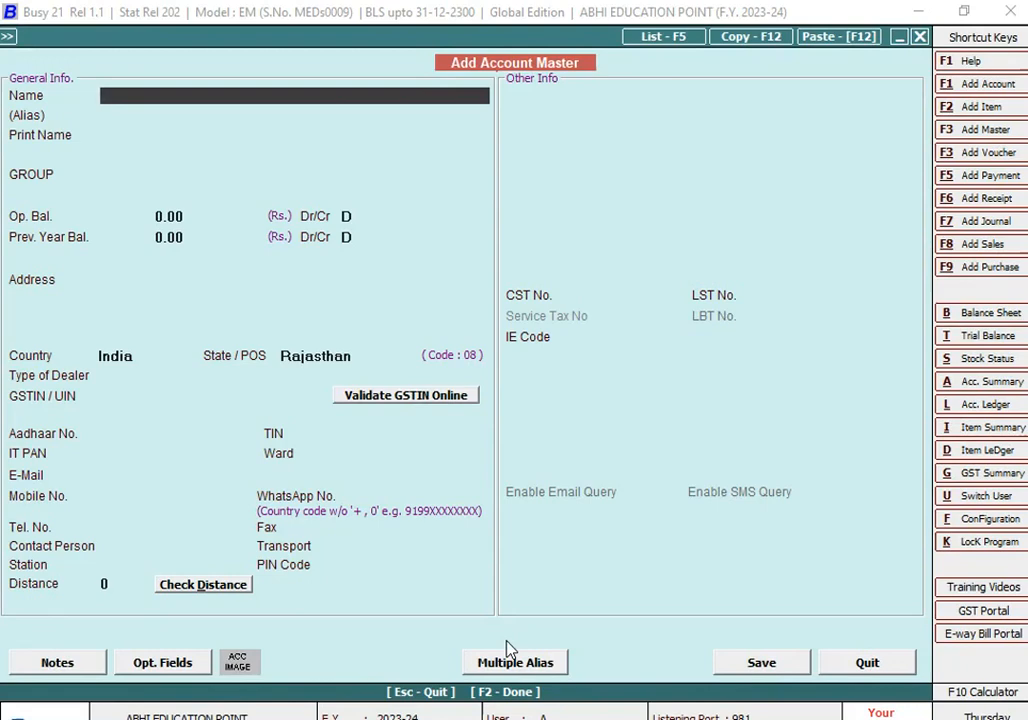
text(SBI CURRENT)
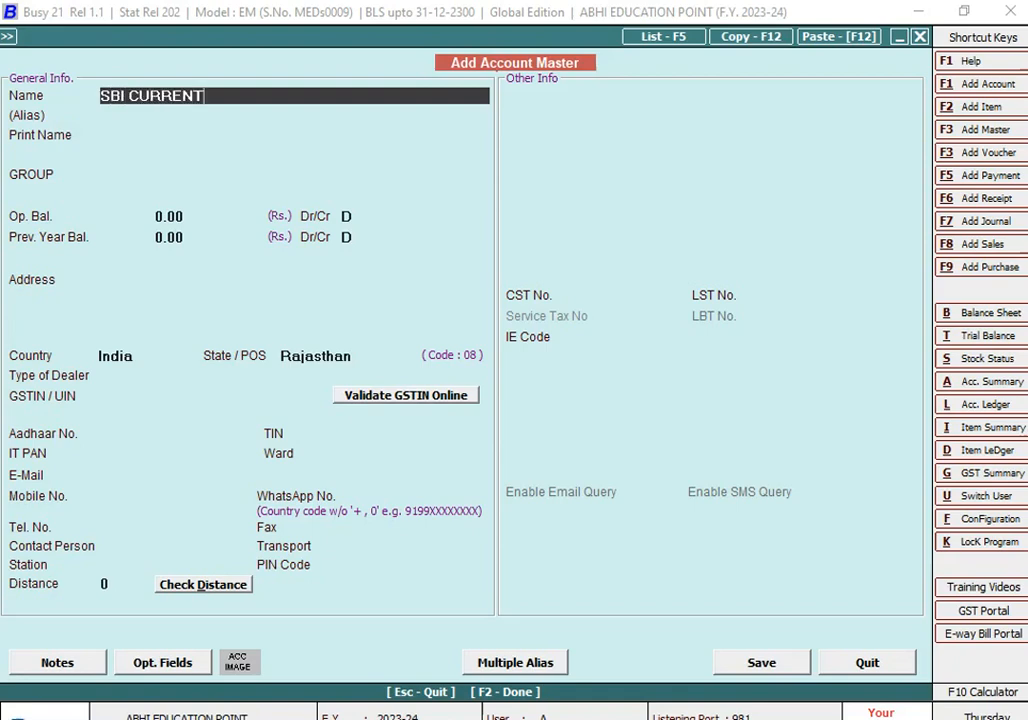
text( ACCOUNT)
key(Return)
key(Return)
key(Return)
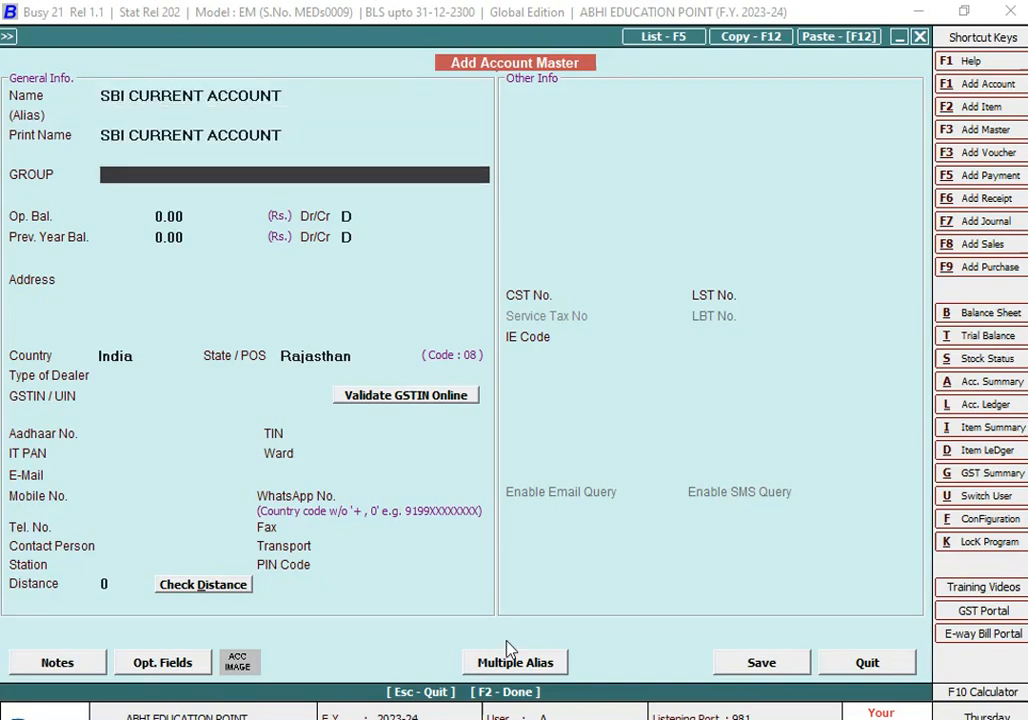
text(BA)
key(Return)
key(Return)
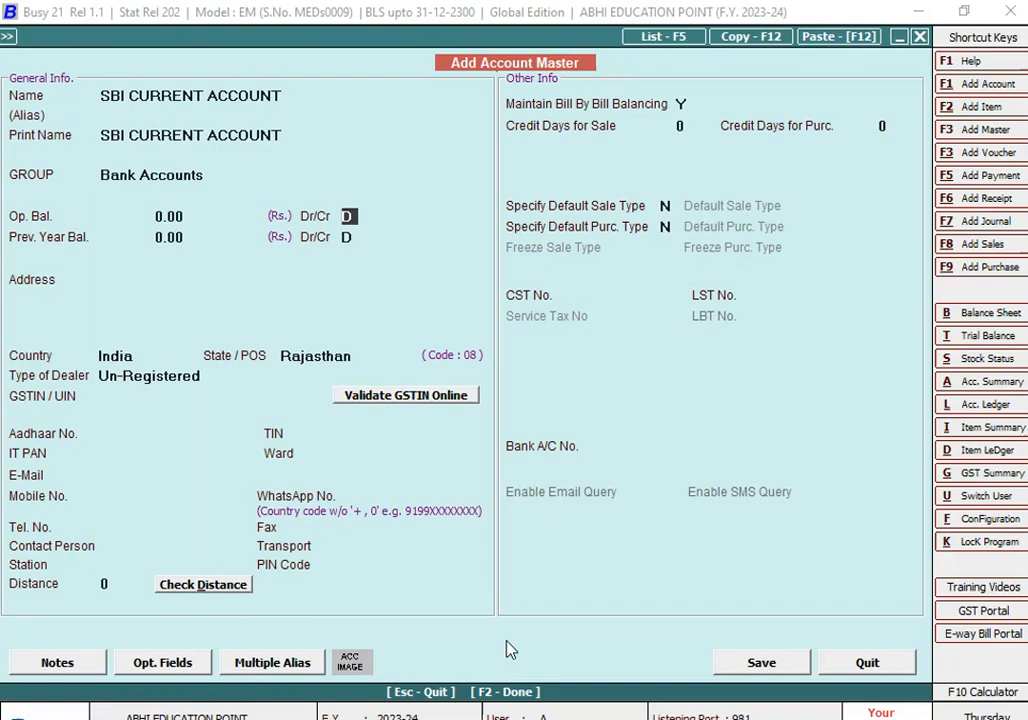
Leave the opening balance of SBI CURRENT ACCOUNT empty and save the account
key(Up)
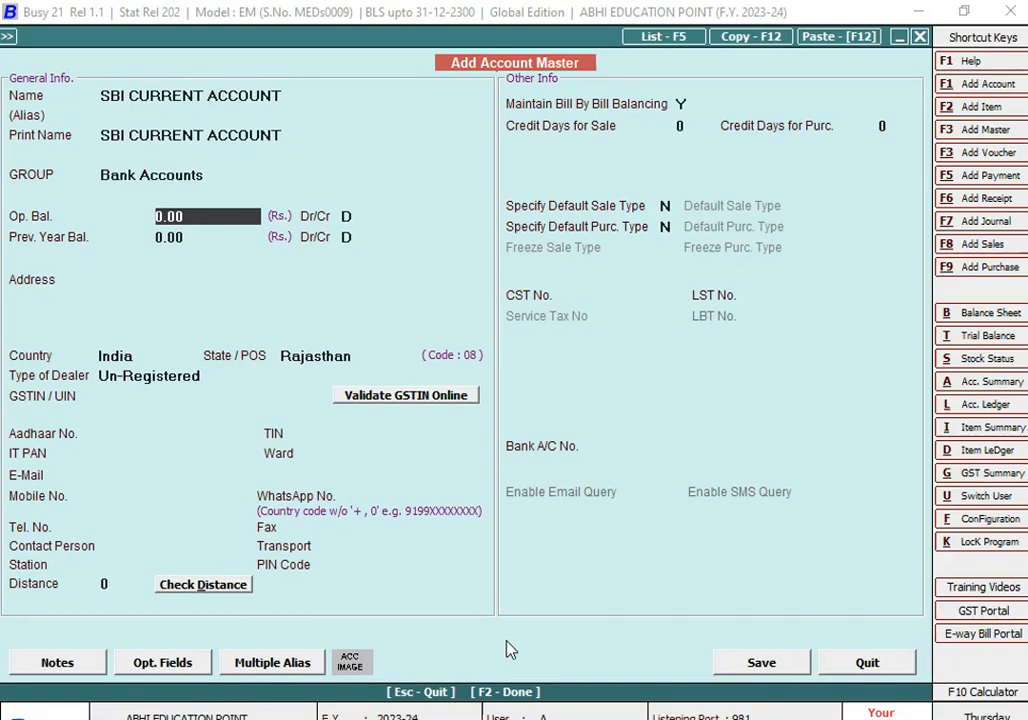
key(Return)
key(Return)
key(Return)
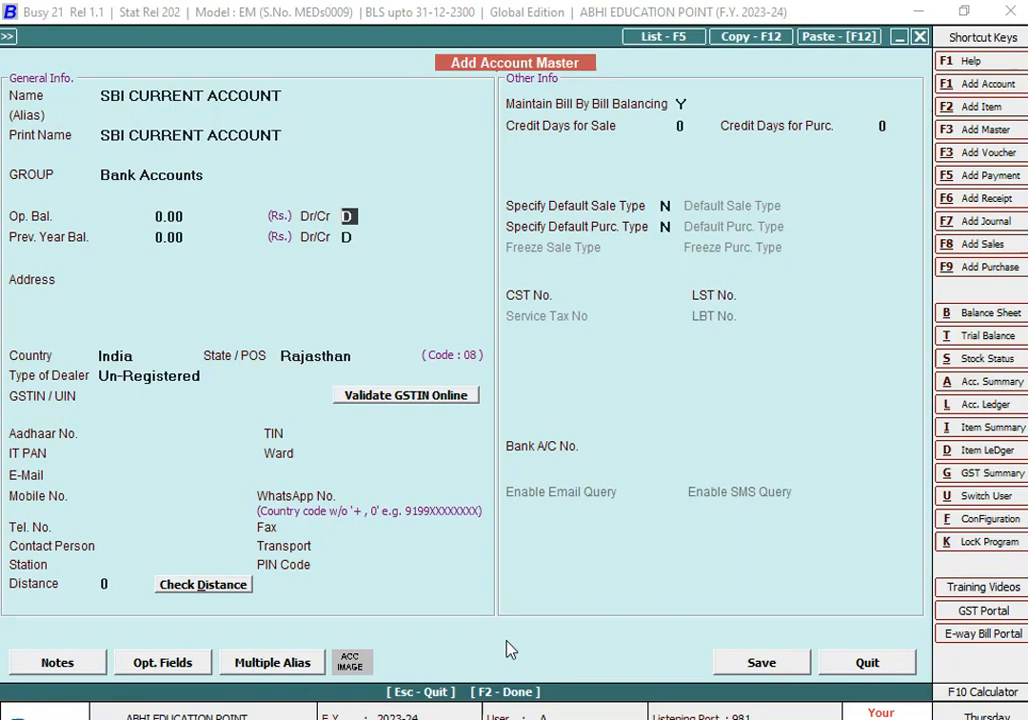
key(F2)
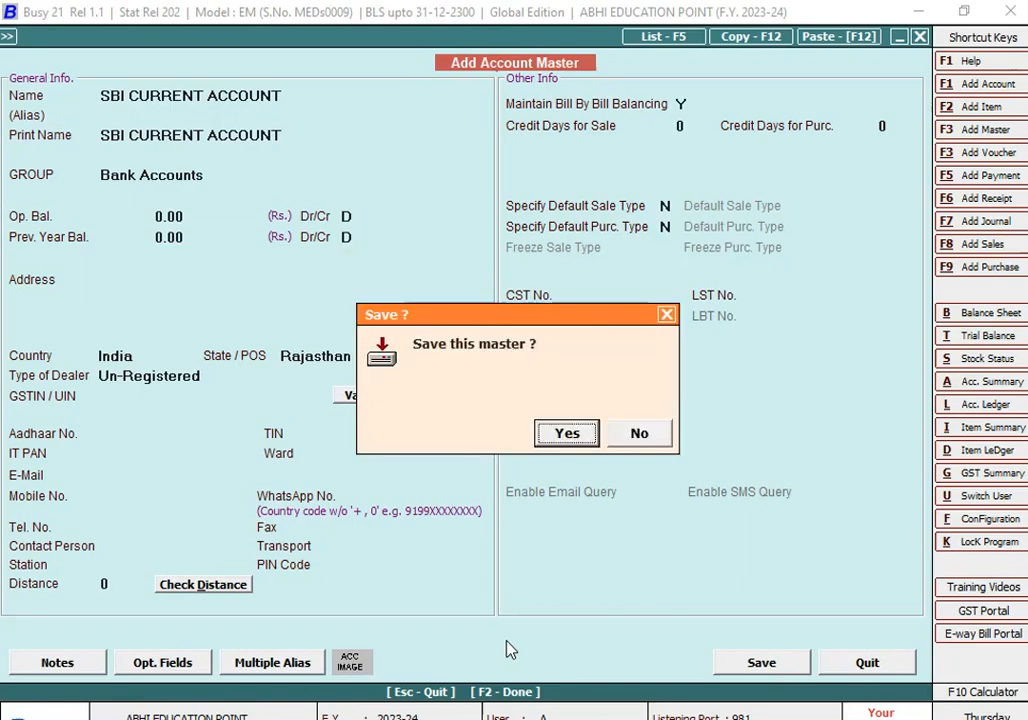
key(Return)
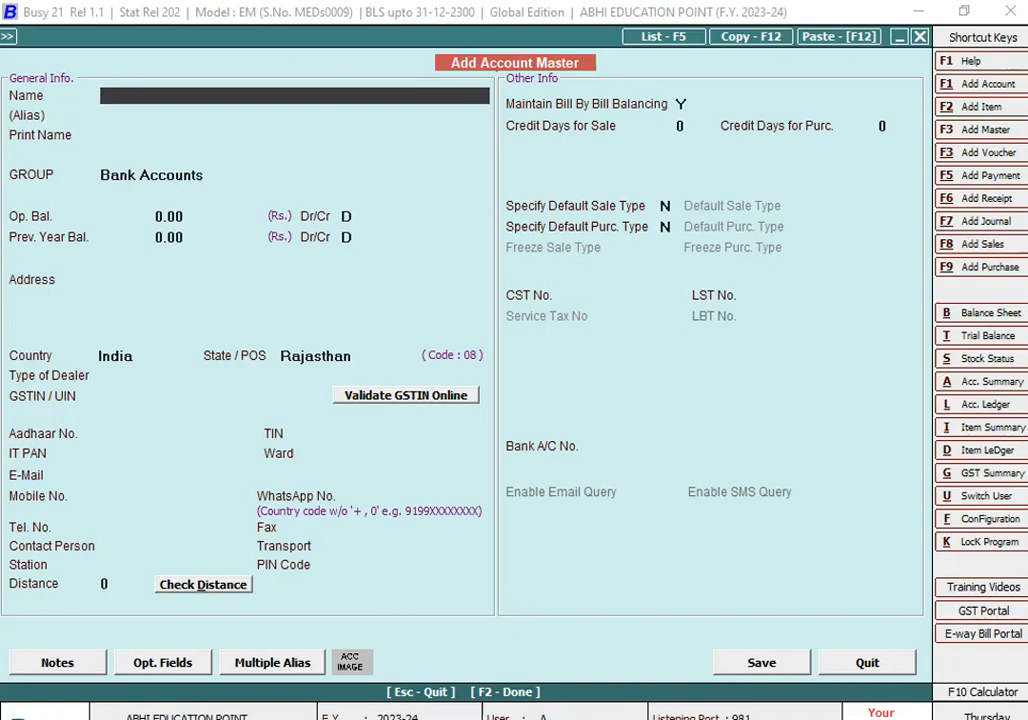
Create the account SBI SAVING ACCOUNT in the same Bank Accounts group without balances and save it
text(SBI SAVING AC)
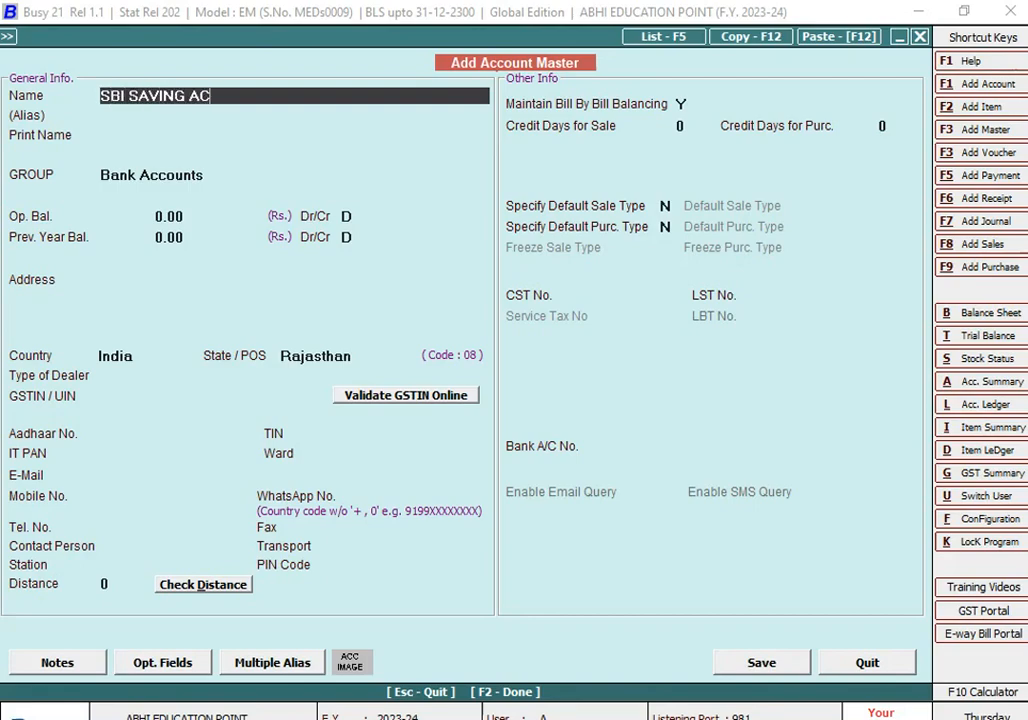
text(COUNT)
key(Return)
key(Return)
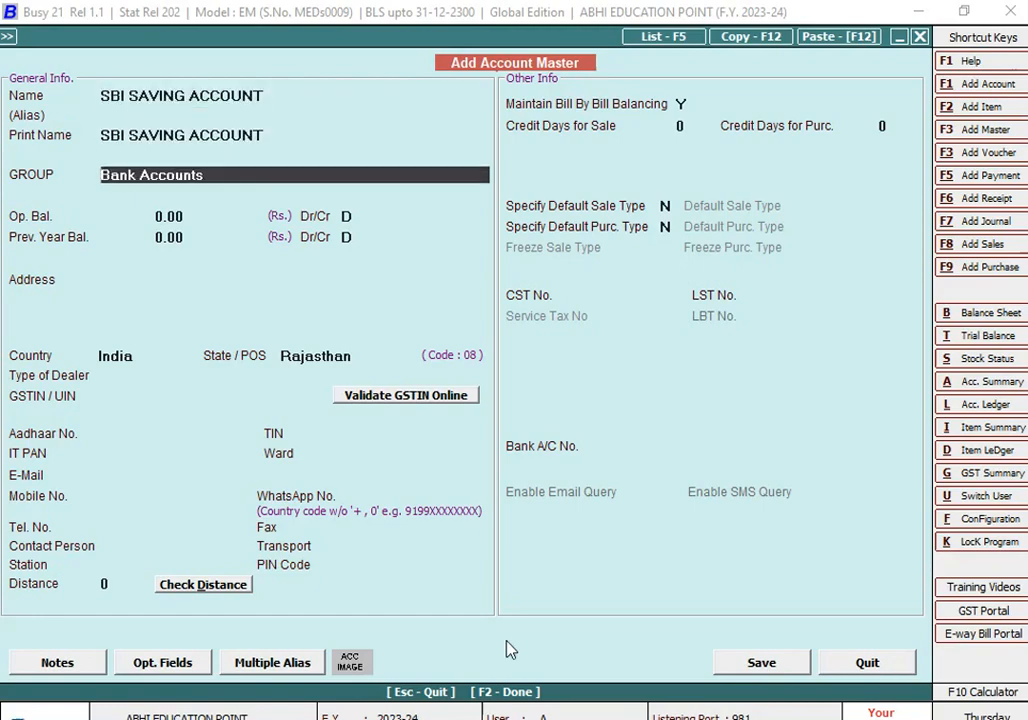
key(Return)
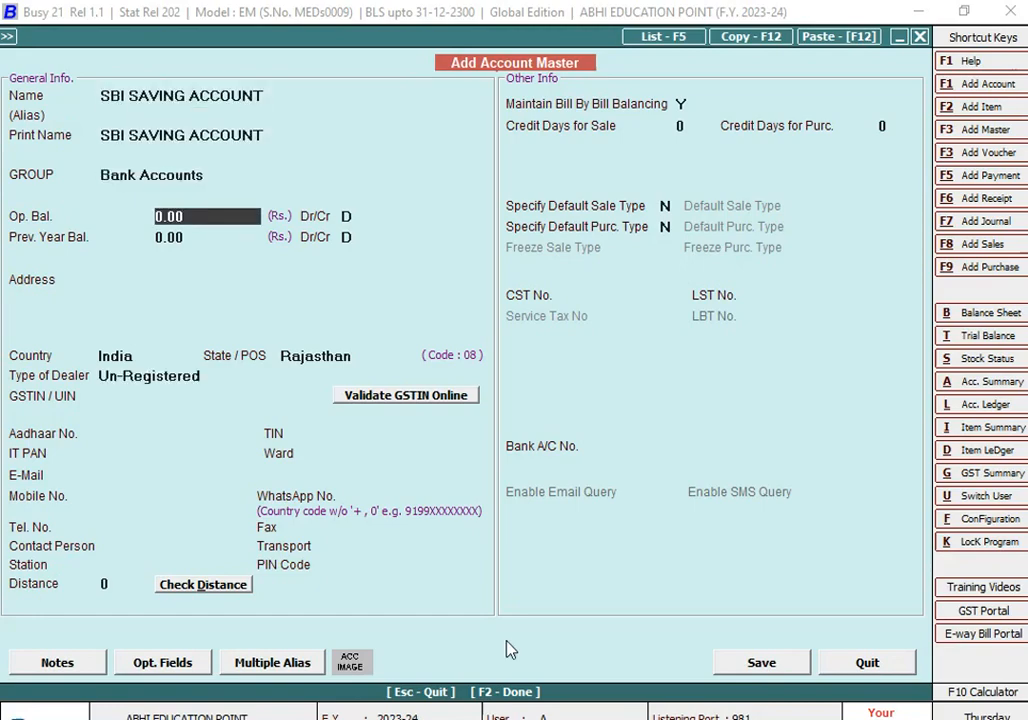
key(F2)
key(Return)
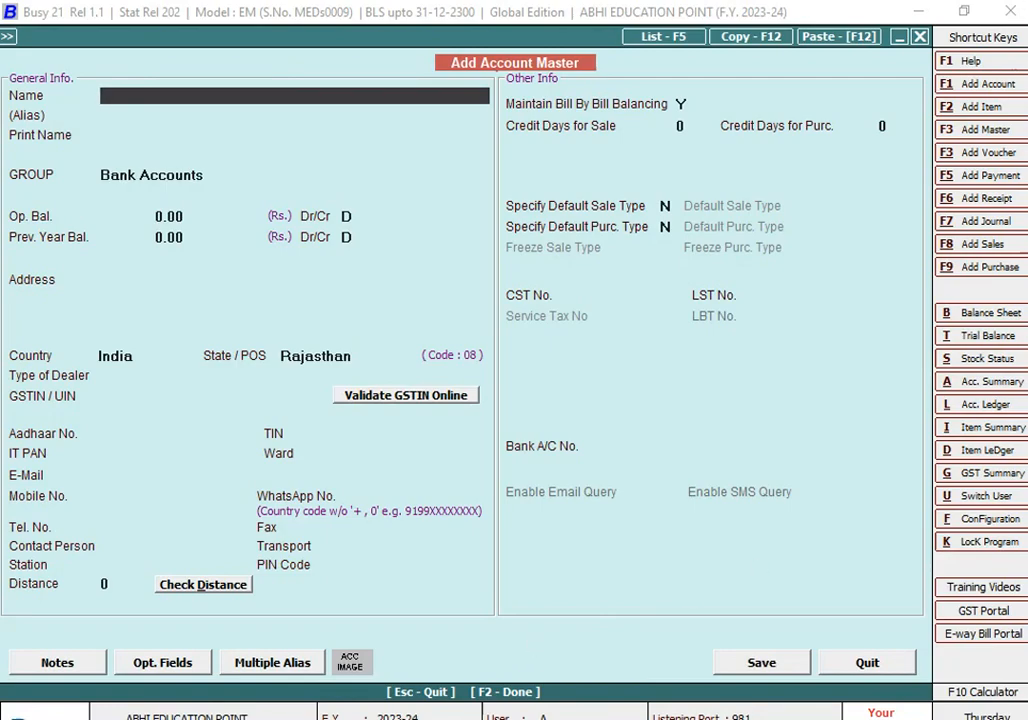
Switch to the Excel list, clear the stray entry in C13, check the ledger in row 15 and return to Busy
key(alt+Tab)
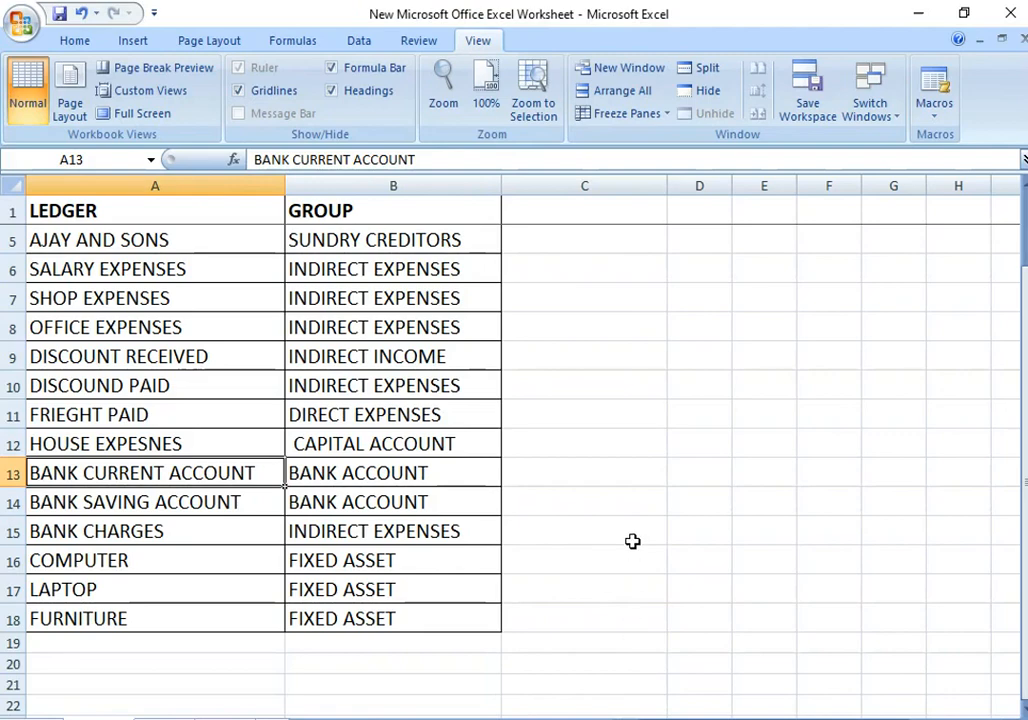
click(612, 482)
text(+)
key(BackSpace)
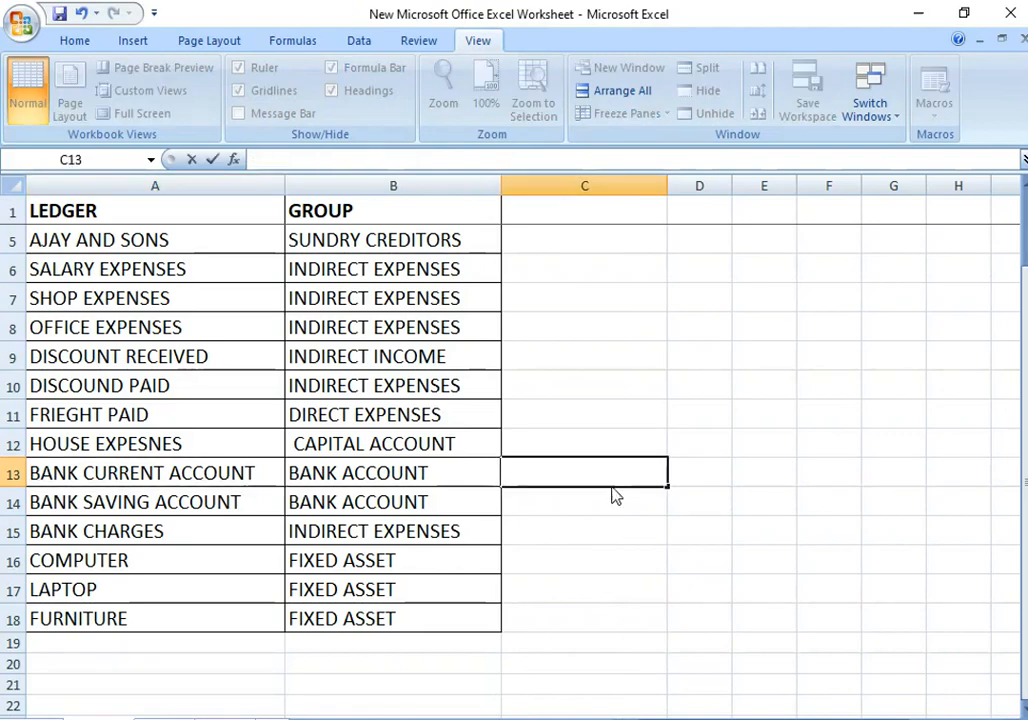
key(Down)
key(Down)
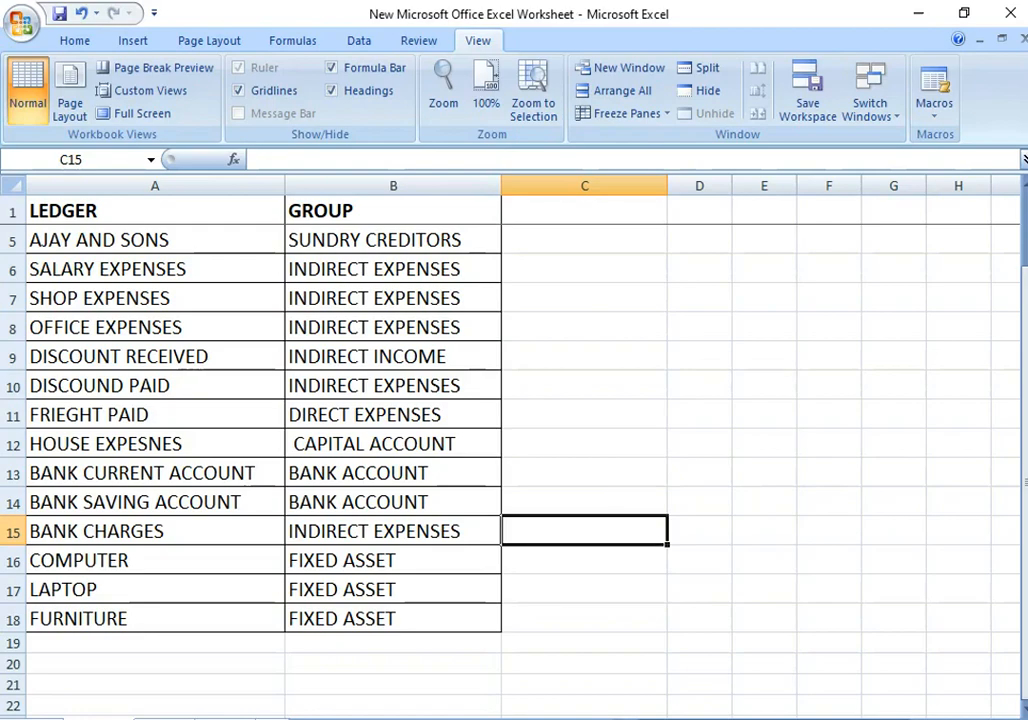
key(alt+Tab)
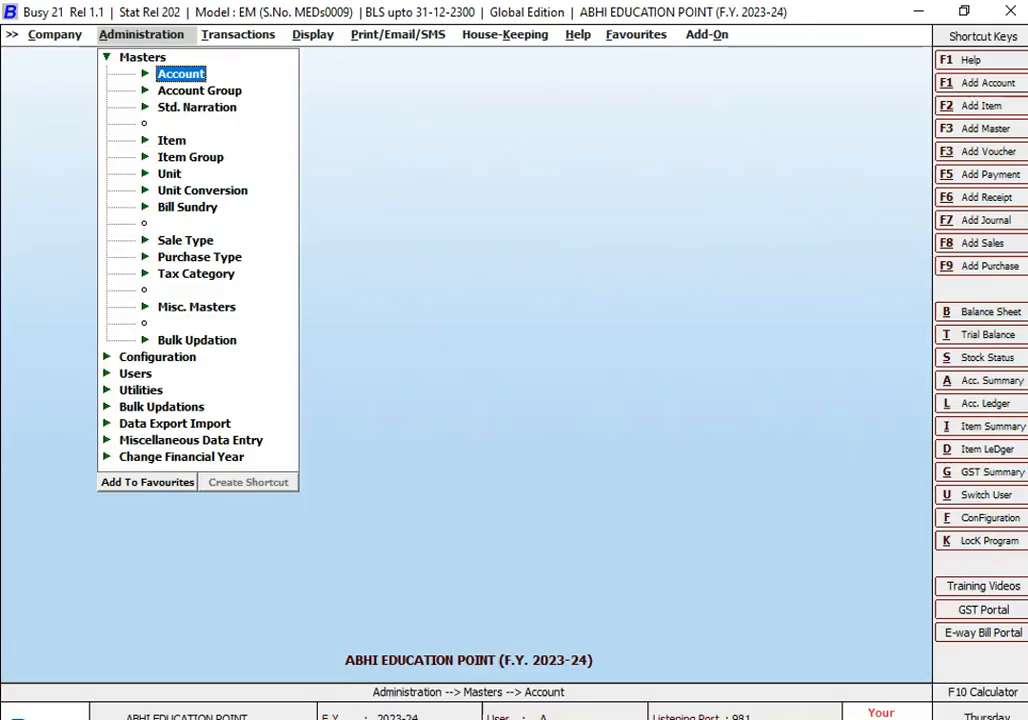
Add a new account named BANK CHARGES and assign it to the Expenses (Indirect/Admn.) group
key(Return)
key(Return)
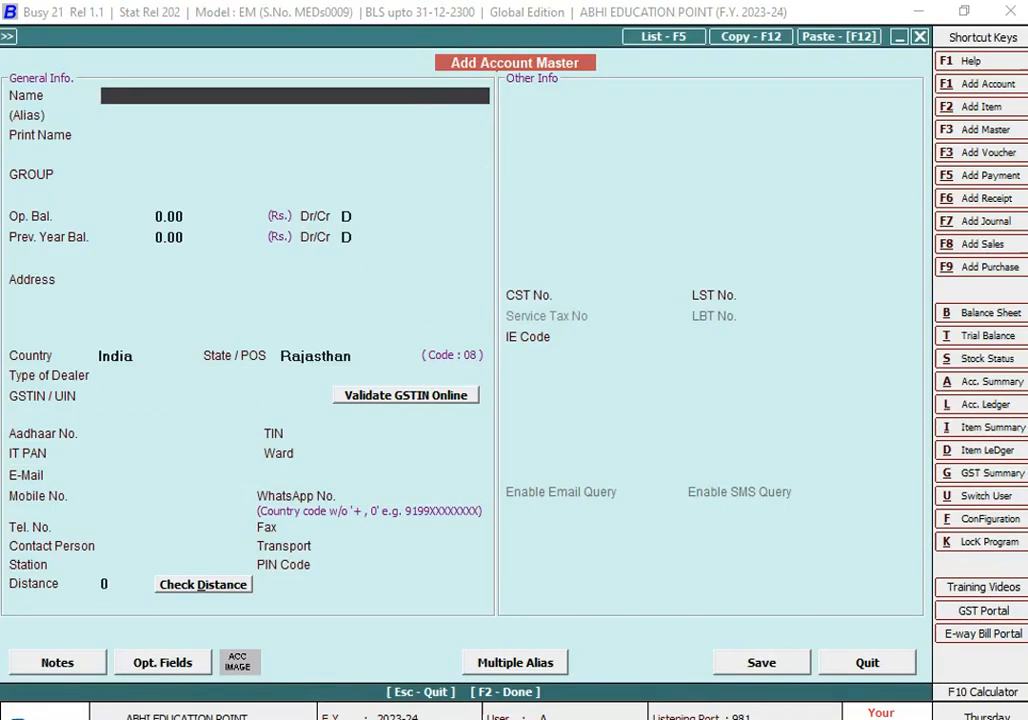
text(BANK CHARGES)
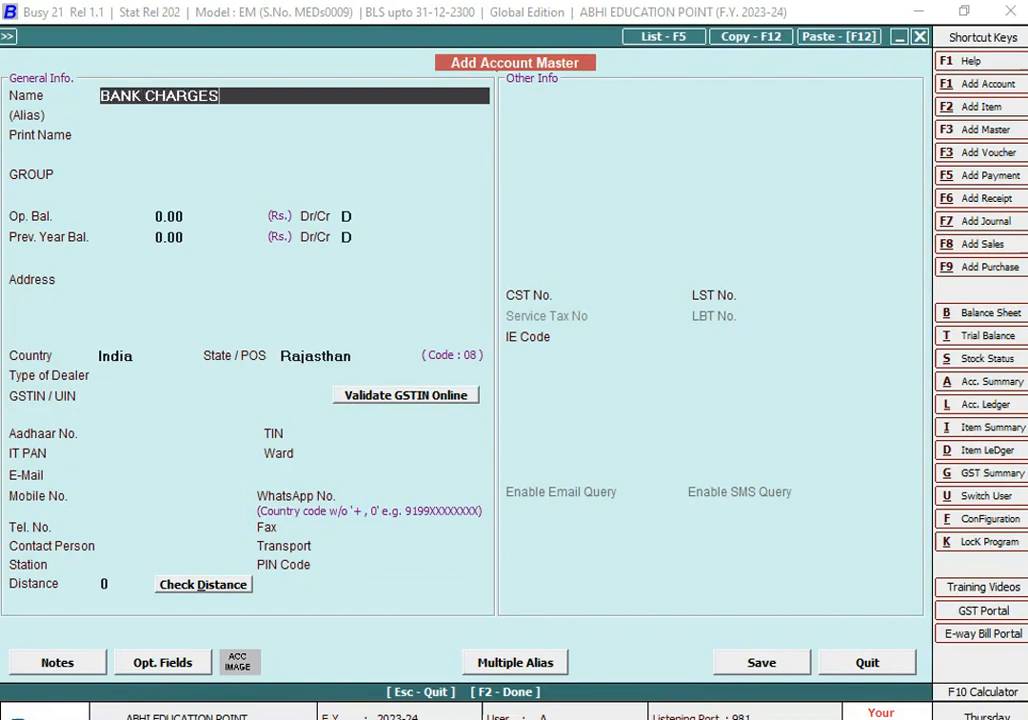
key(Return)
key(Return)
key(Return)
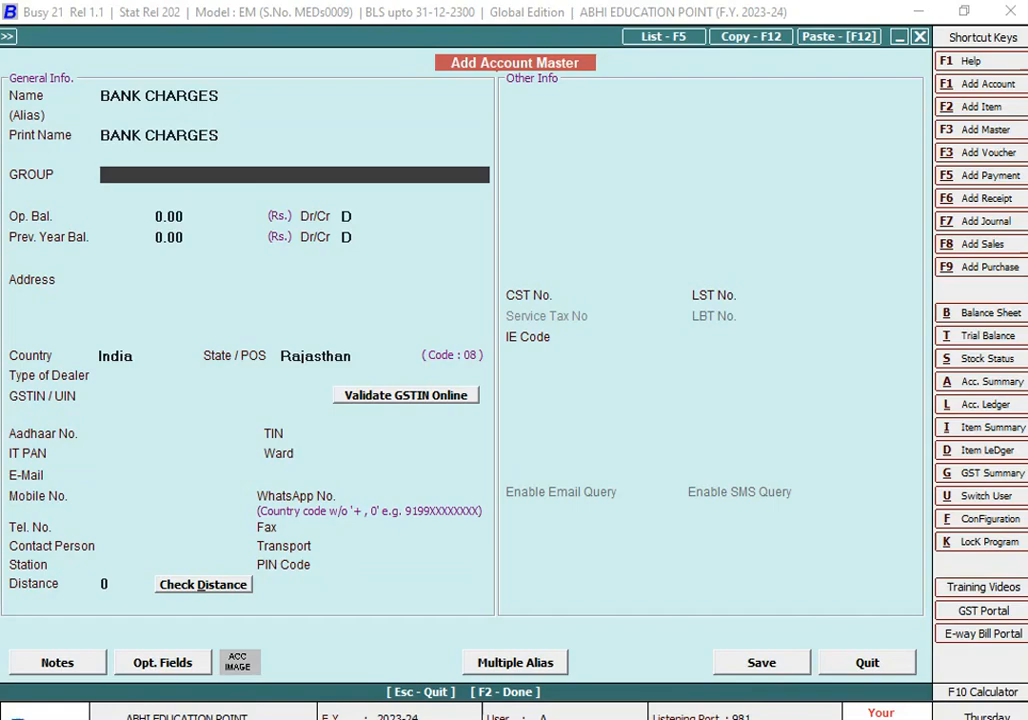
text(EX)
key(Down)
key(Return)
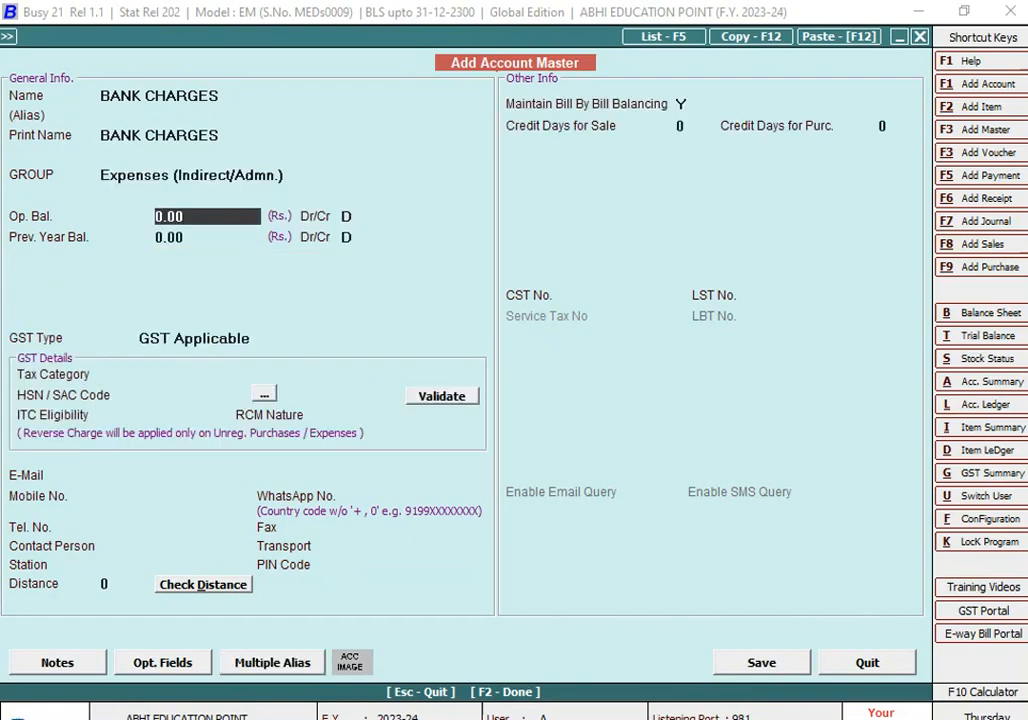
Leave the balances of BANK CHARGES empty, keep its GST type as GST Applicable and save the account
key(Return)
key(Return)
key(Return)
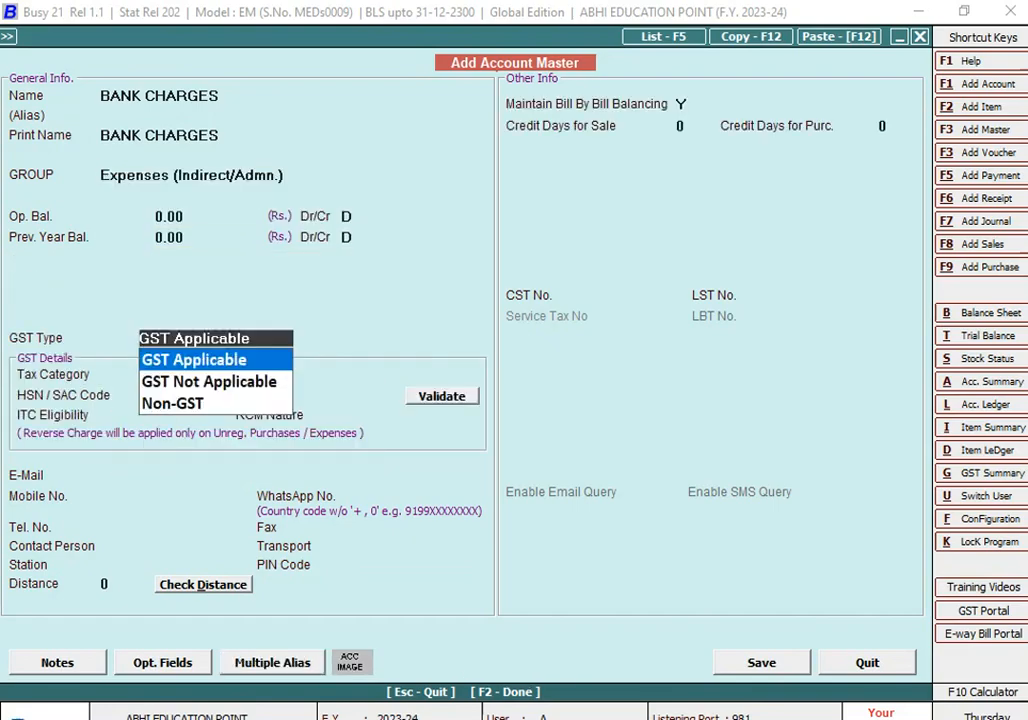
key(Down)
key(Return)
key(F2)
key(Return)
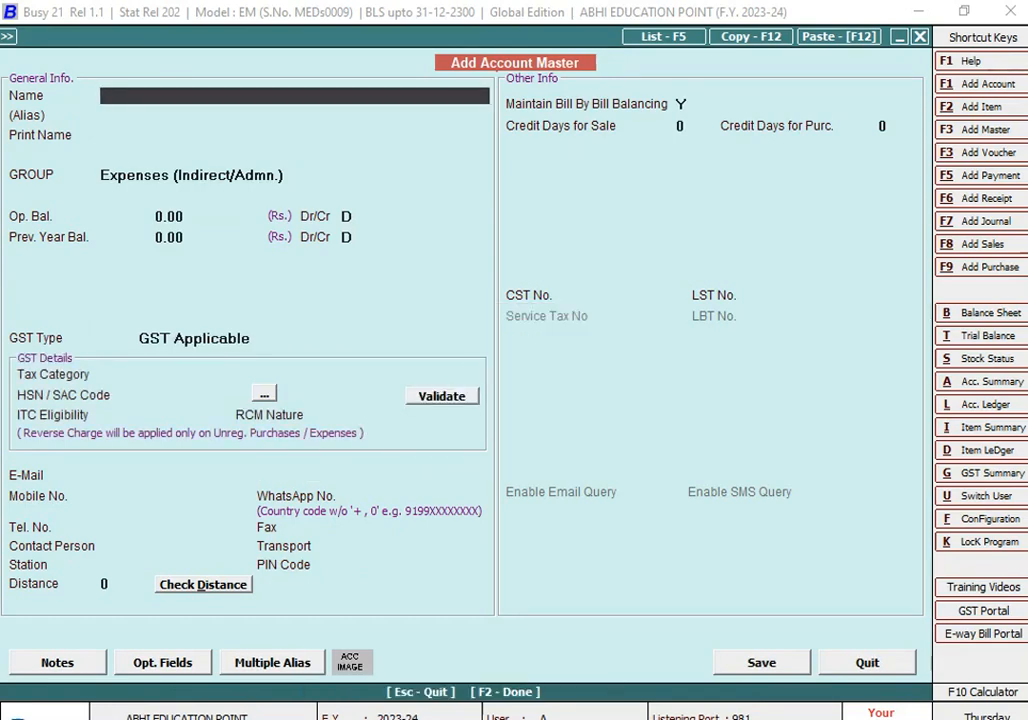
Switch to the LEDGER workbook in Excel, clear the stray entry in A19, check the remaining ledgers and return to Busy
key(alt+Tab)
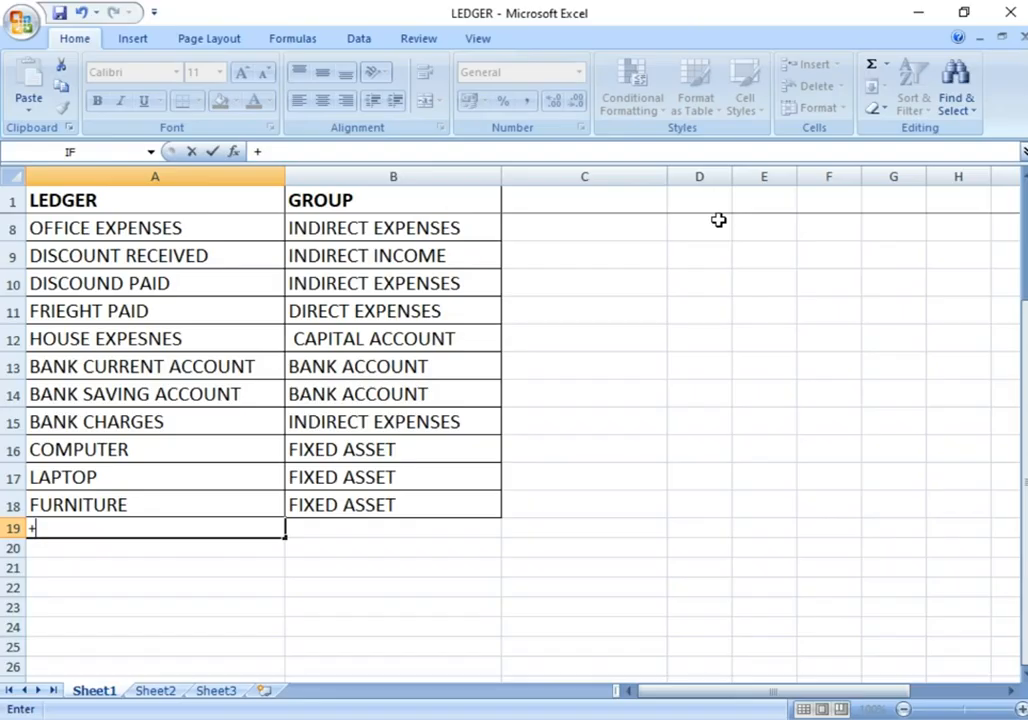
key(BackSpace)
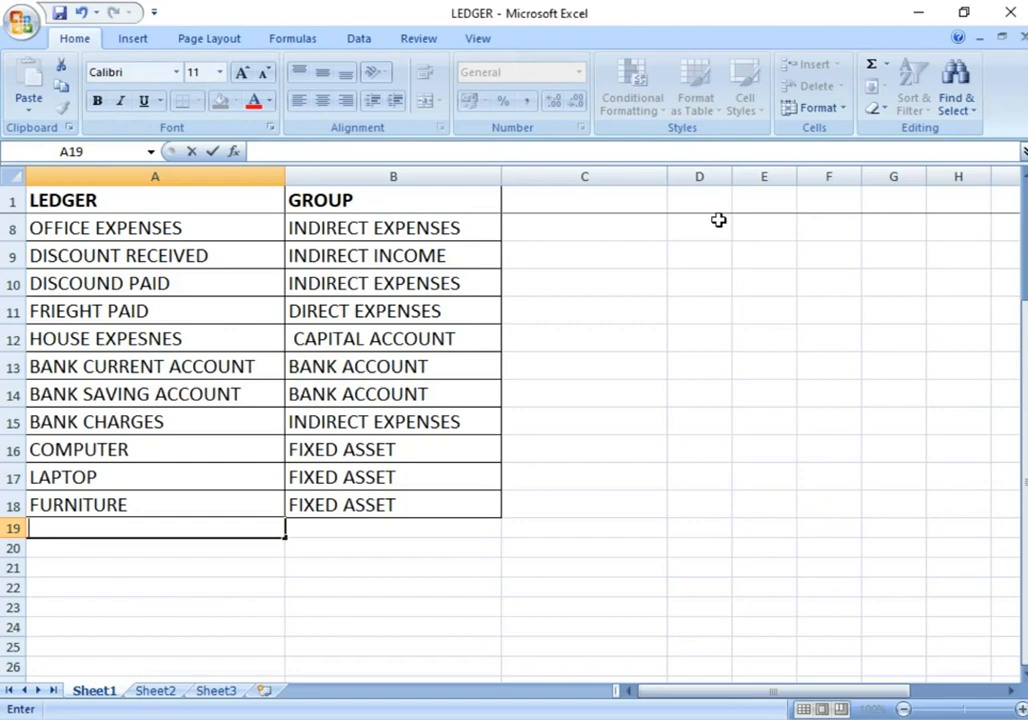
click(468, 719)
Name the new account COMPUTER, removing the stray backslash from the end of the name
text(COM)
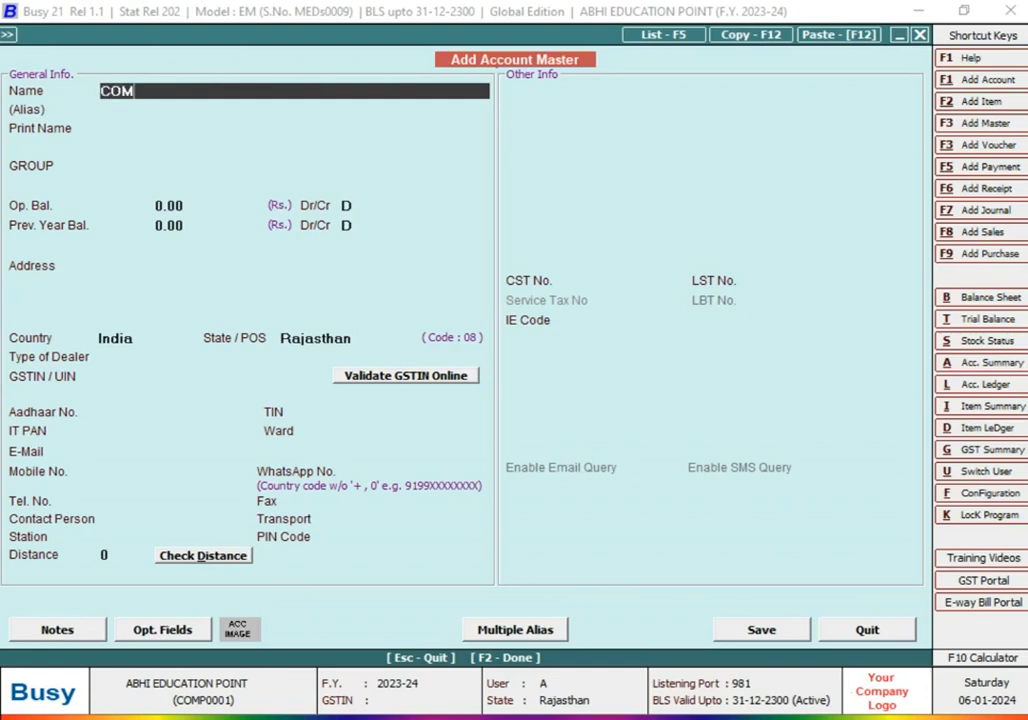
text(PUTER\)
key(Return)
key(Up)
key(BackSpace)
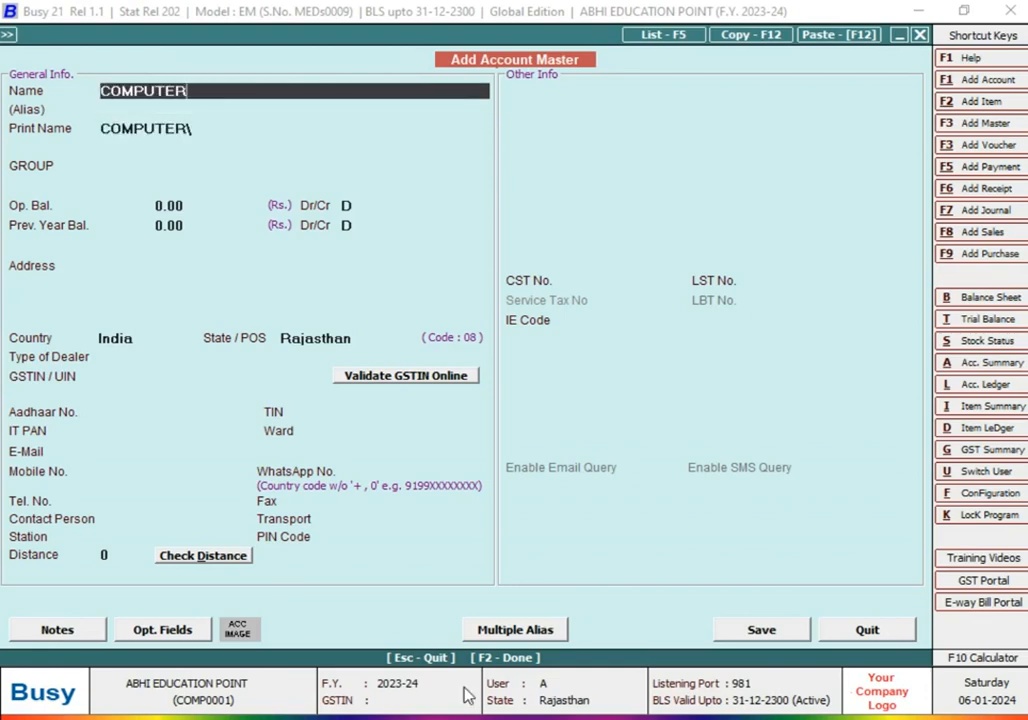
key(Return)
key(Return)
key(Return)
Assign COMPUTER to the Fixed Assets group without an opening balance and save the account
text(Fi)
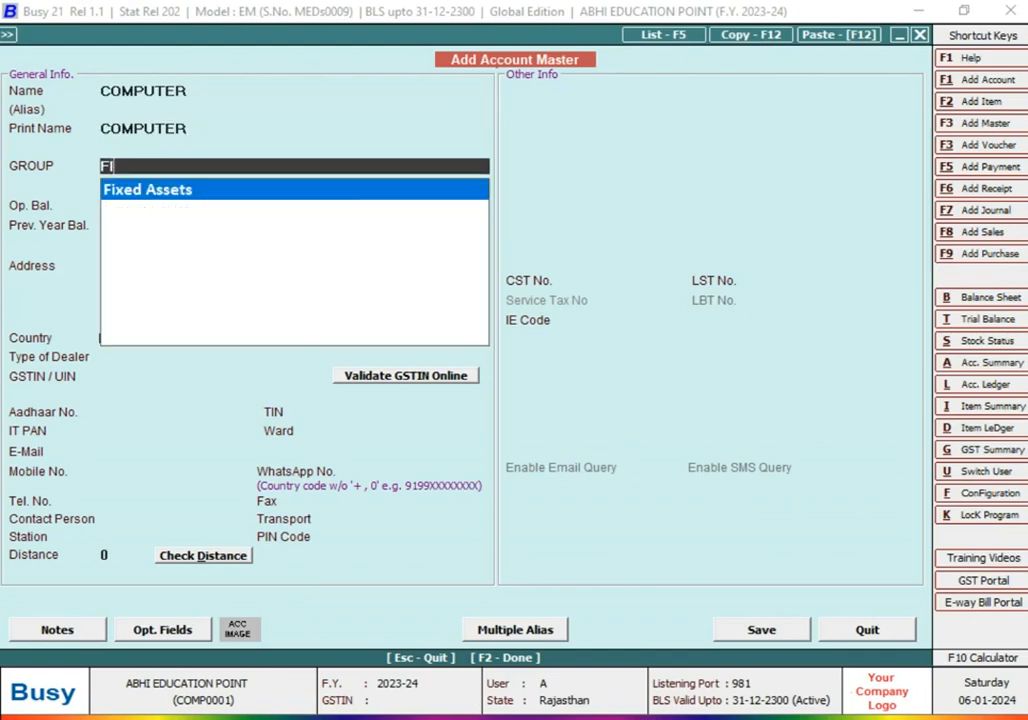
key(Return)
key(Return)
key(Return)
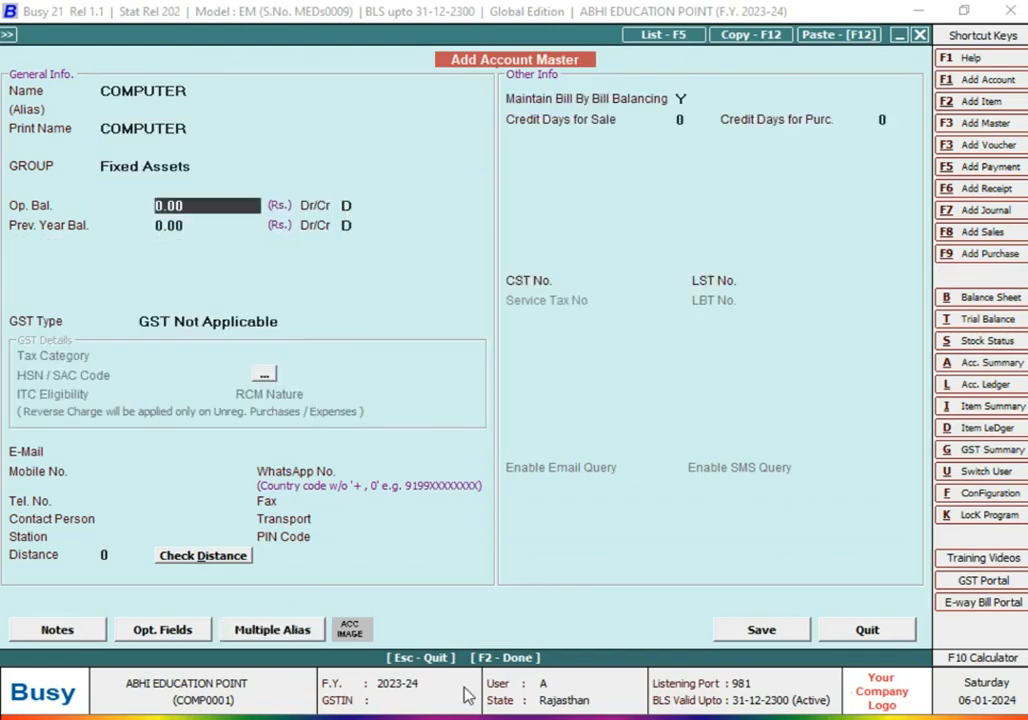
key(F2)
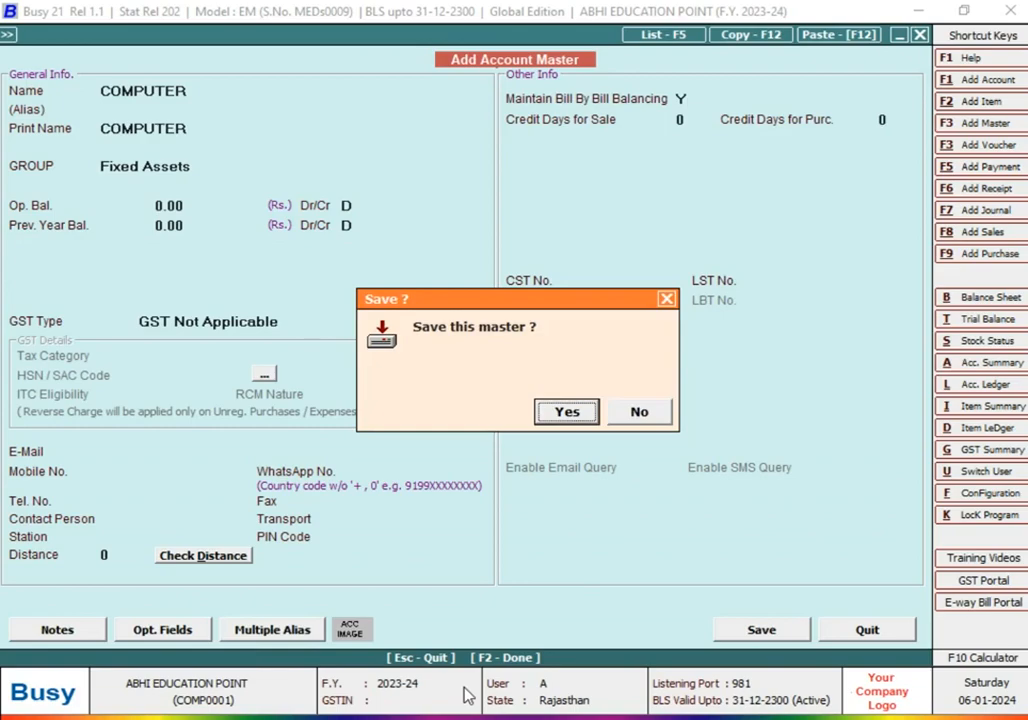
key(Return)
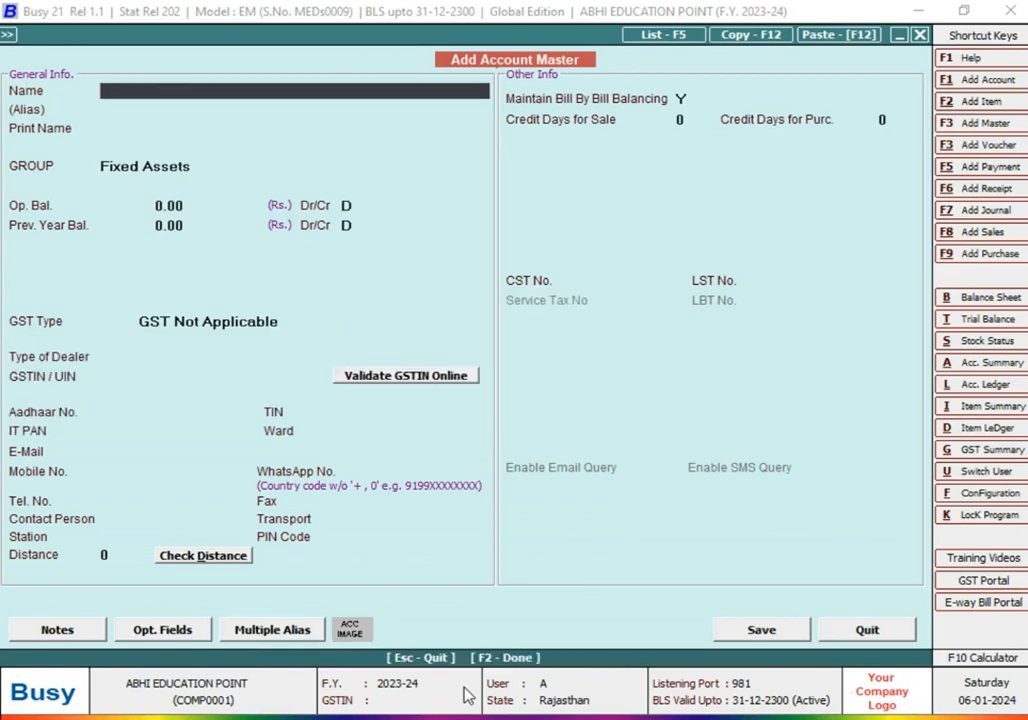
Create the account LAPTOP in the same Fixed Assets group without balances and save it
text(LAPTOP)
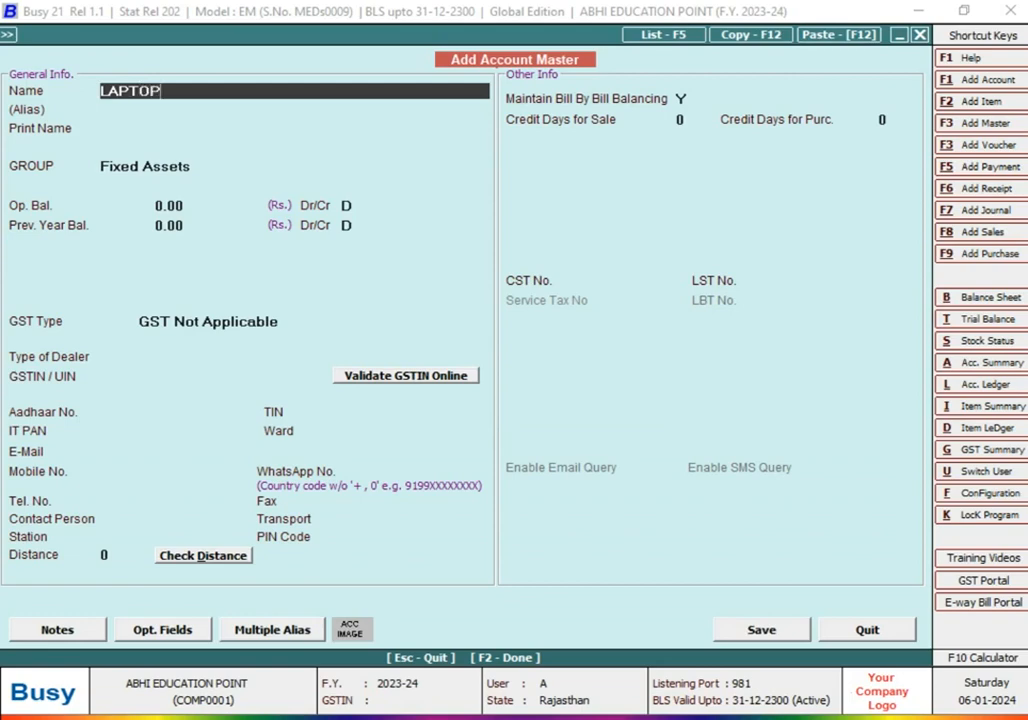
key(Return)
key(Return)
key(Return)
key(Return)
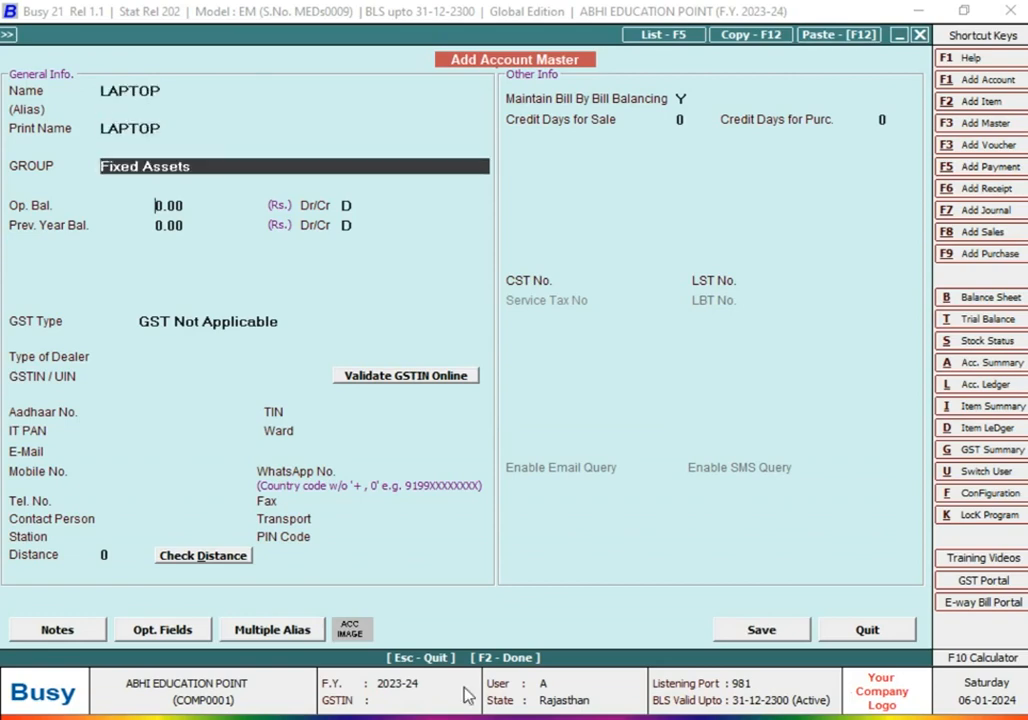
key(Return)
key(F2)
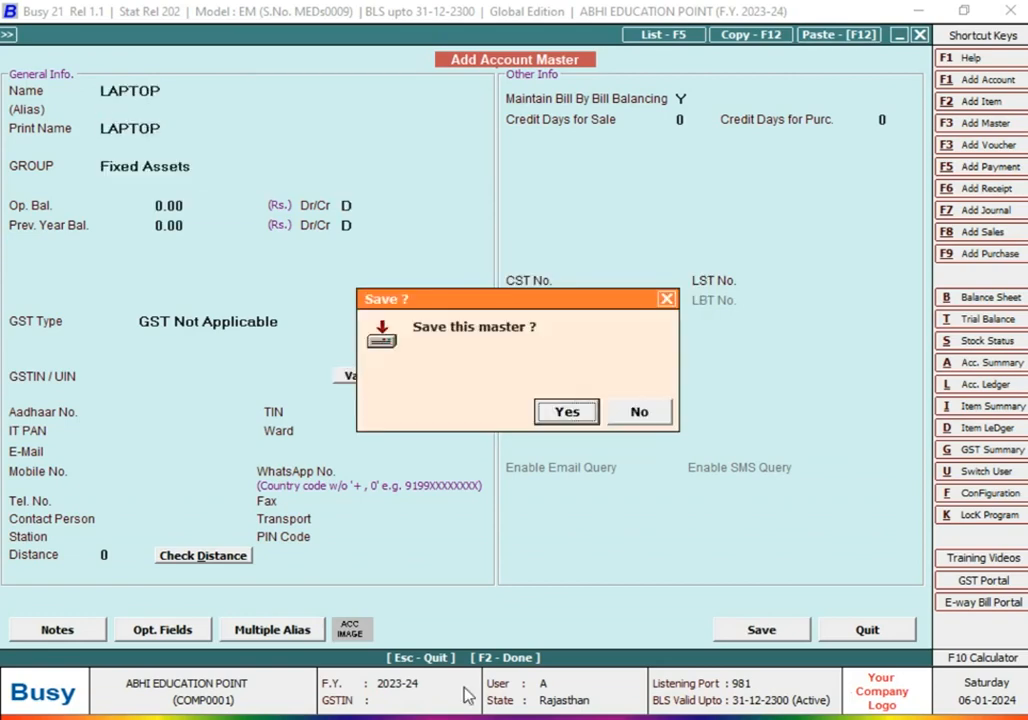
key(Return)
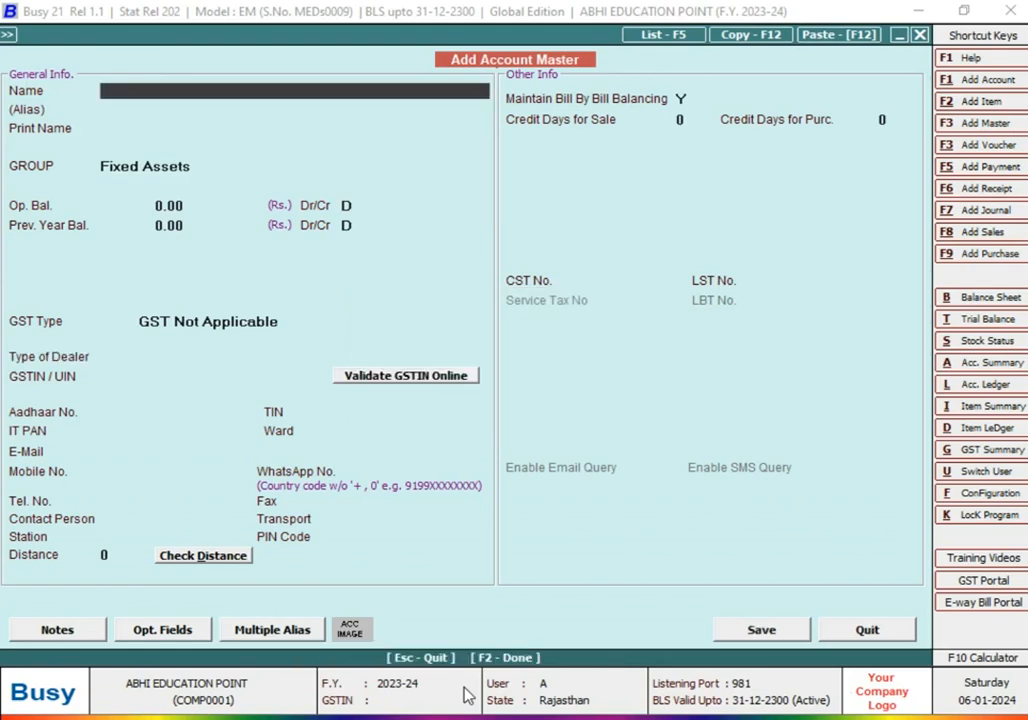
Create the account FURNITURE in the Fixed Assets group without balances, save it and close the account entry form
text(FURNITURE)
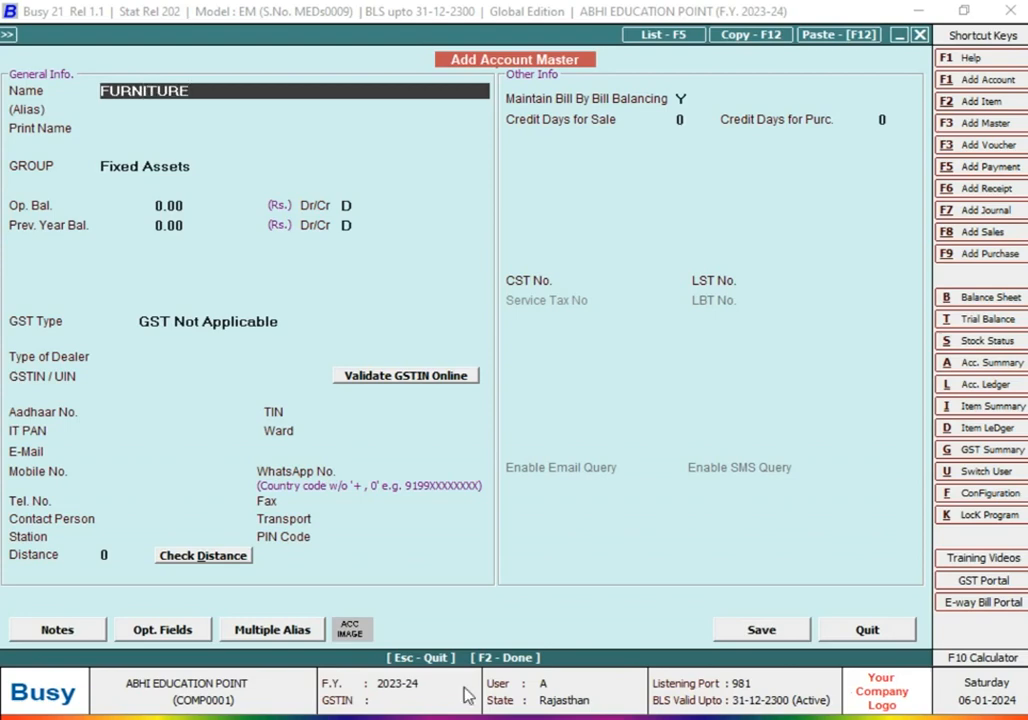
key(Return)
key(Return)
key(Return)
key(Return)
key(Return)
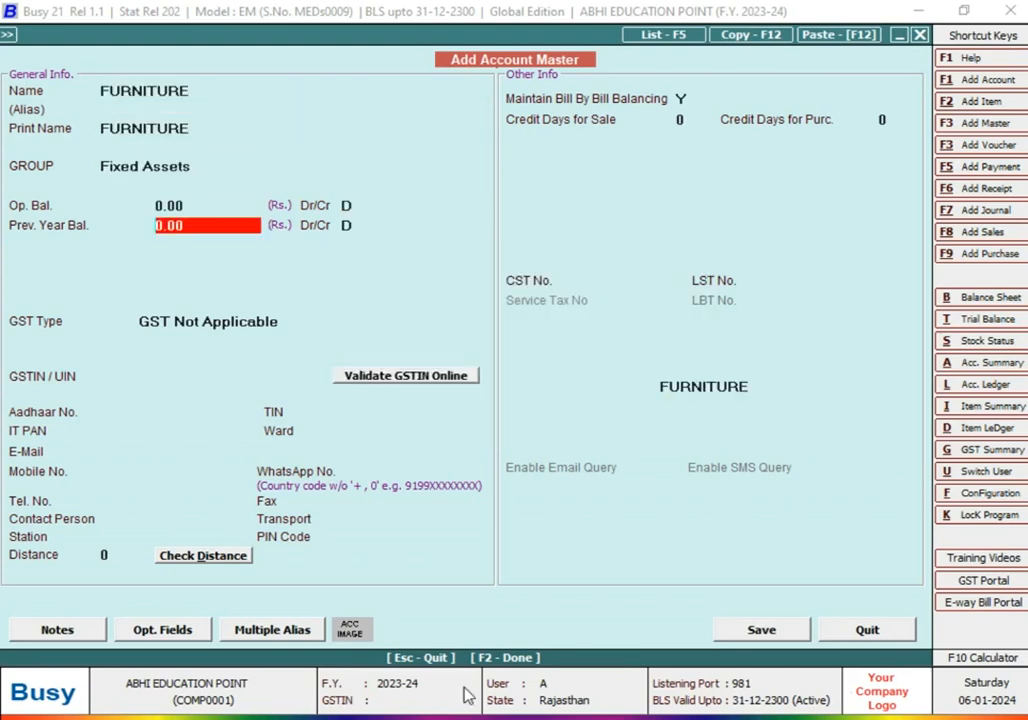
key(Return)
key(F2)
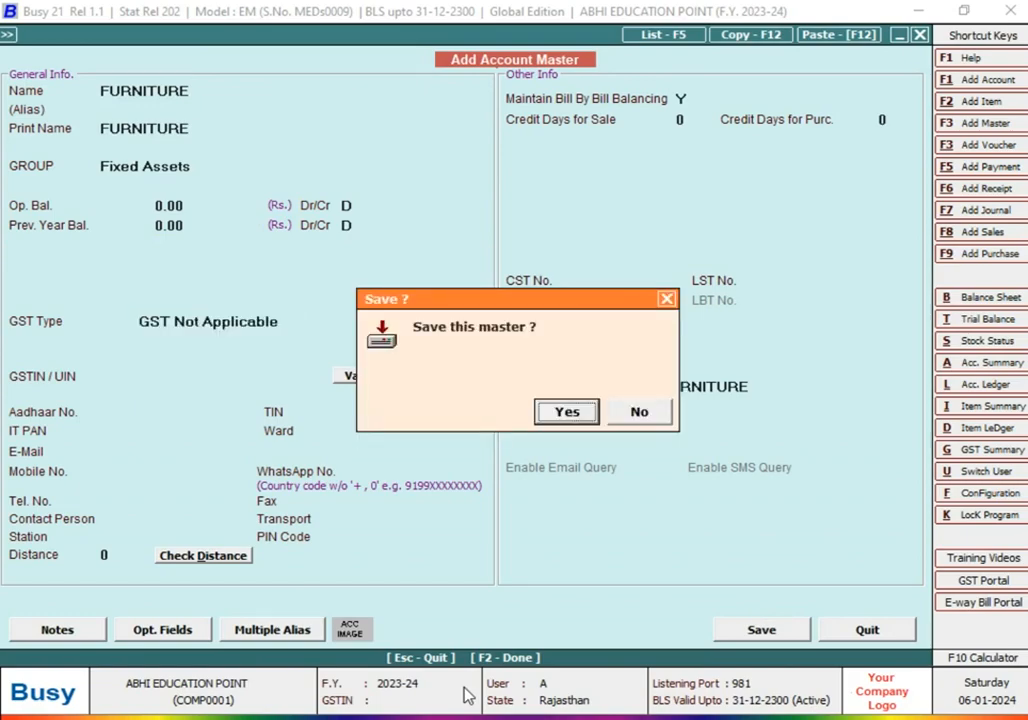
key(Return)
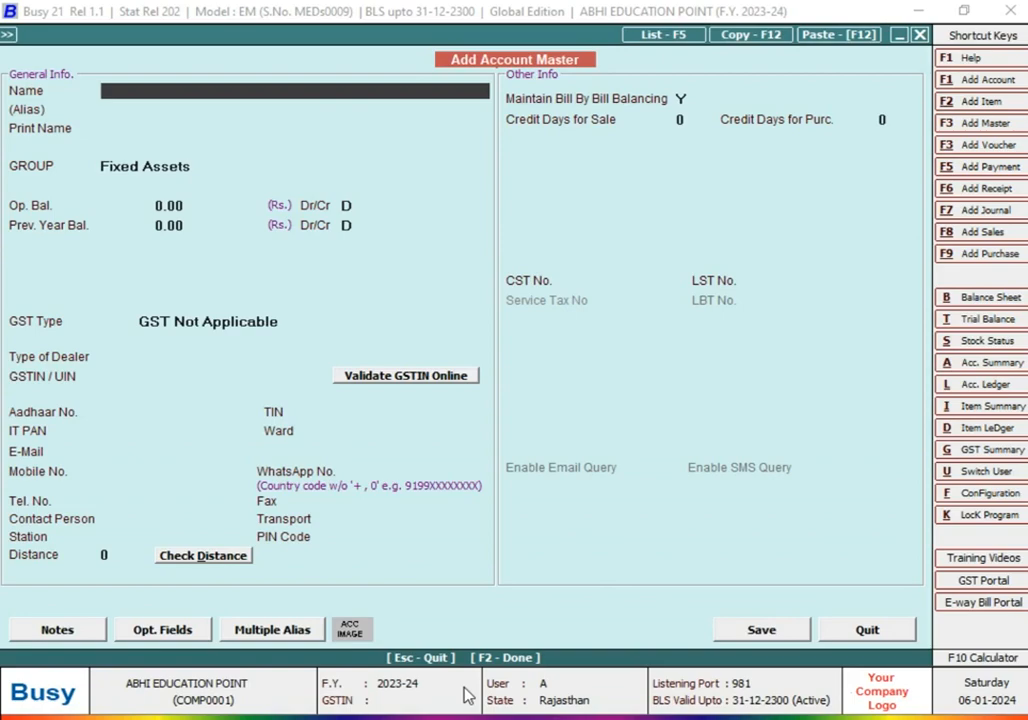
key(Escape)
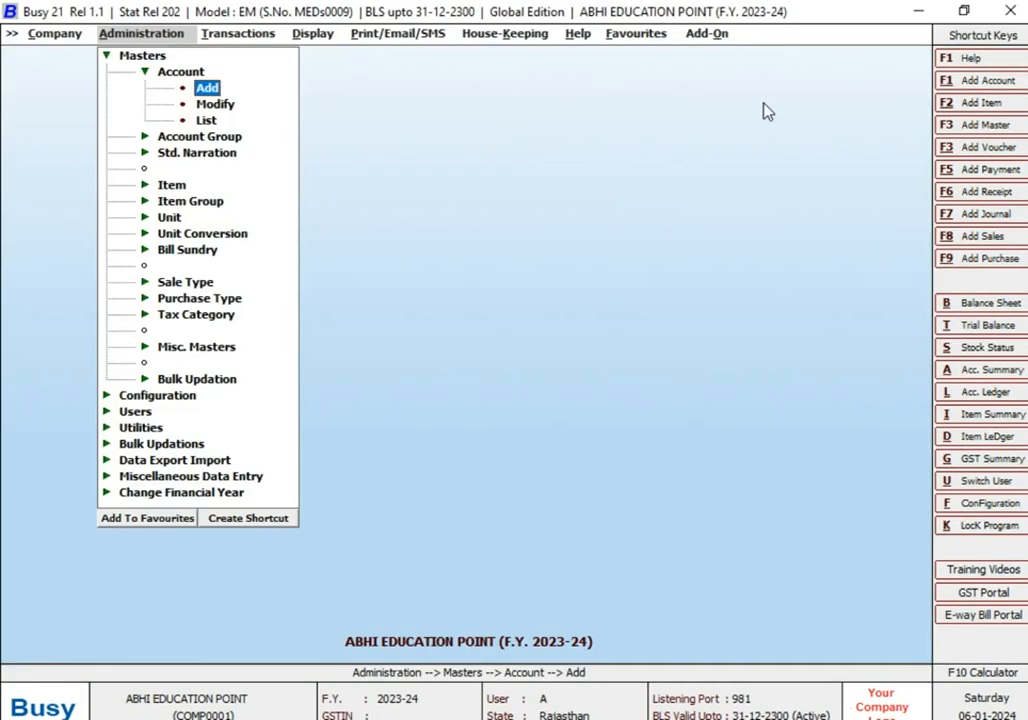
Open the selection of existing account masters for modification
key(Up)
key(Up)
key(Left)
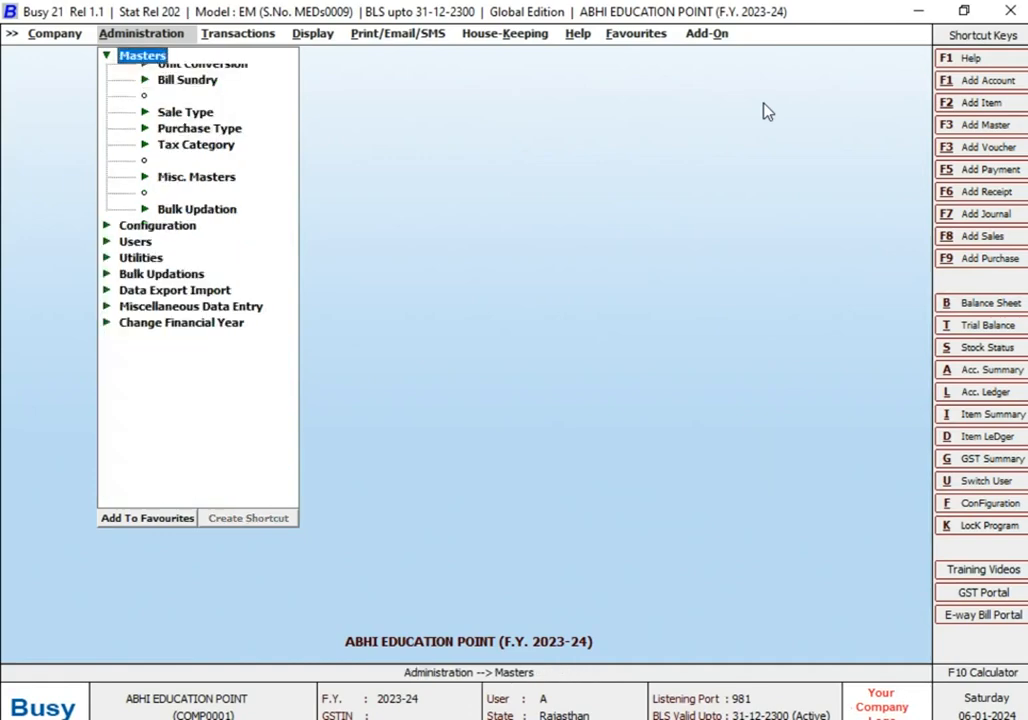
key(Right)
key(Down)
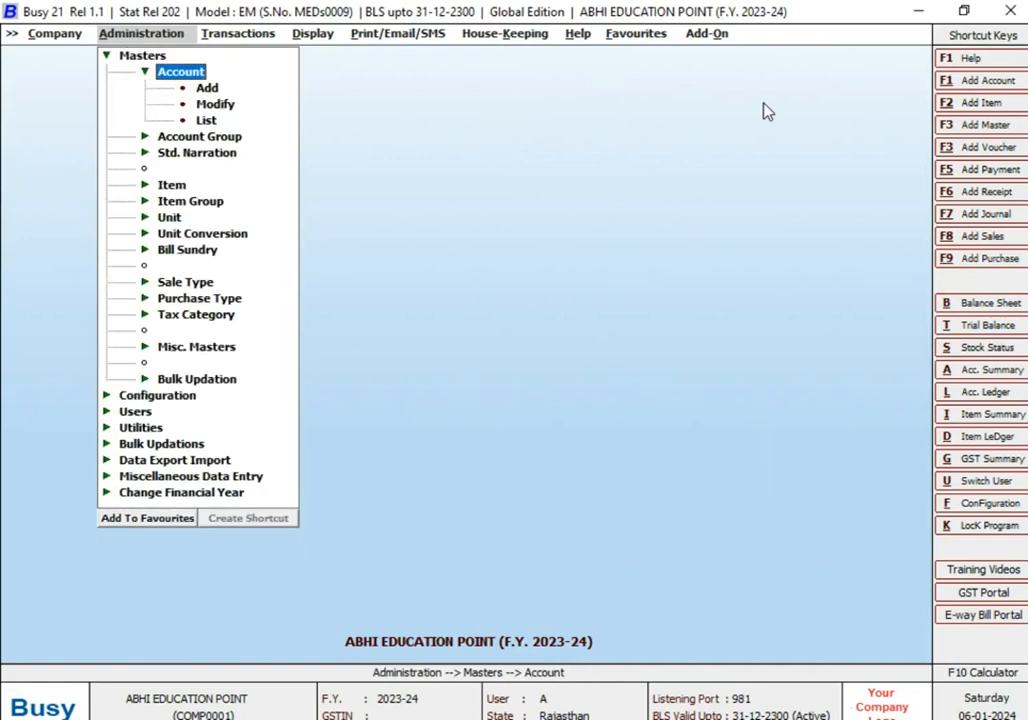
key(Down)
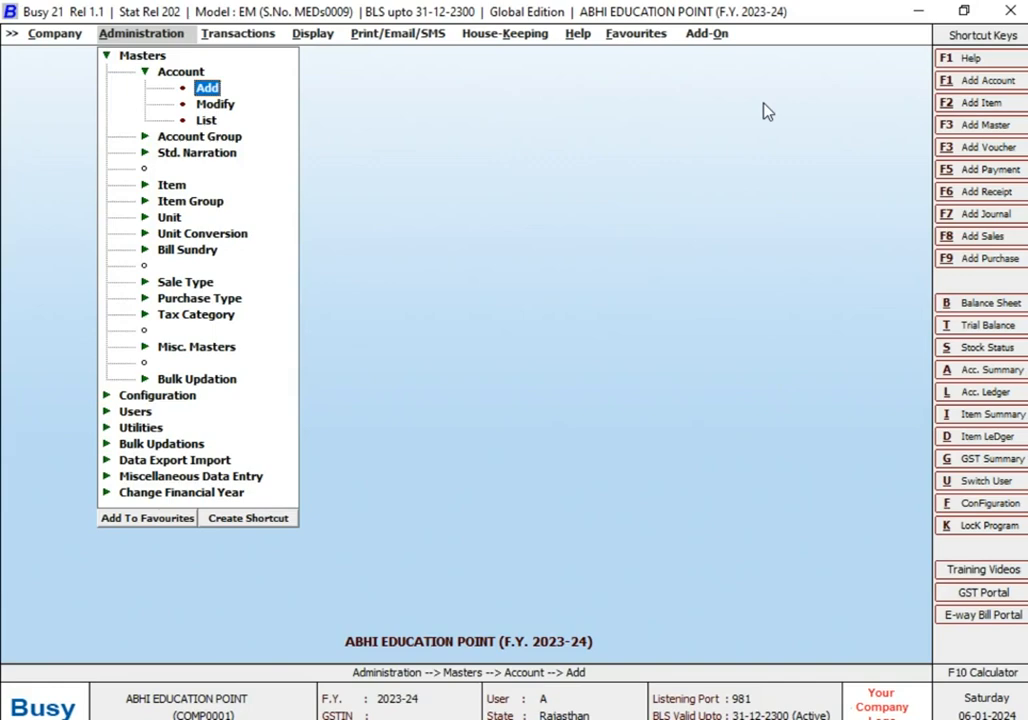
key(Down)
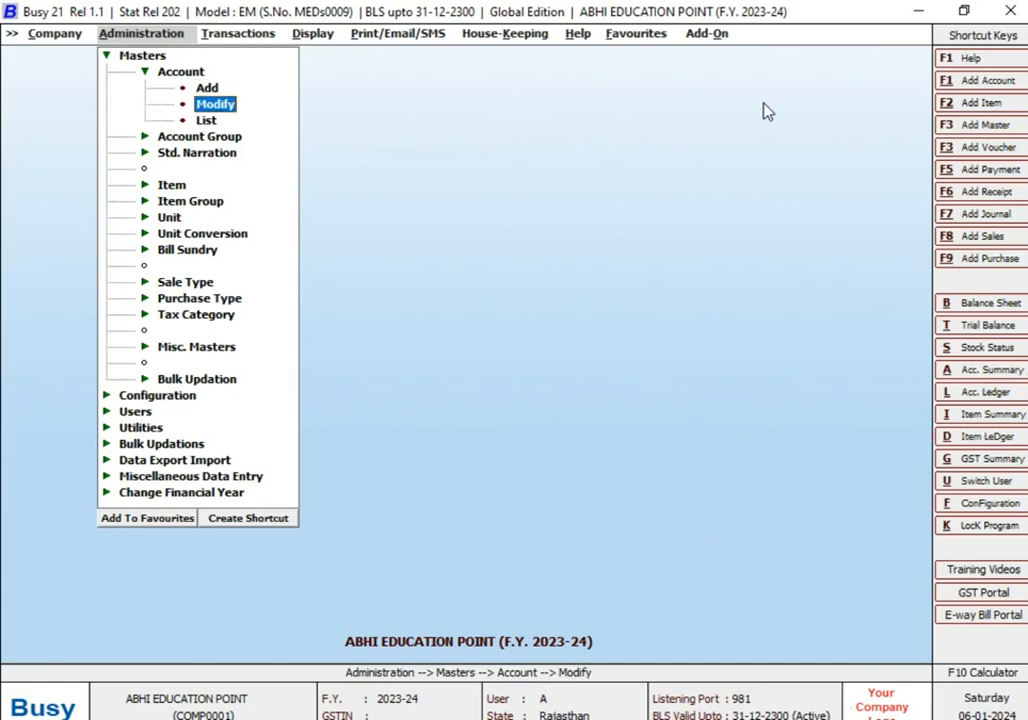
key(Return)
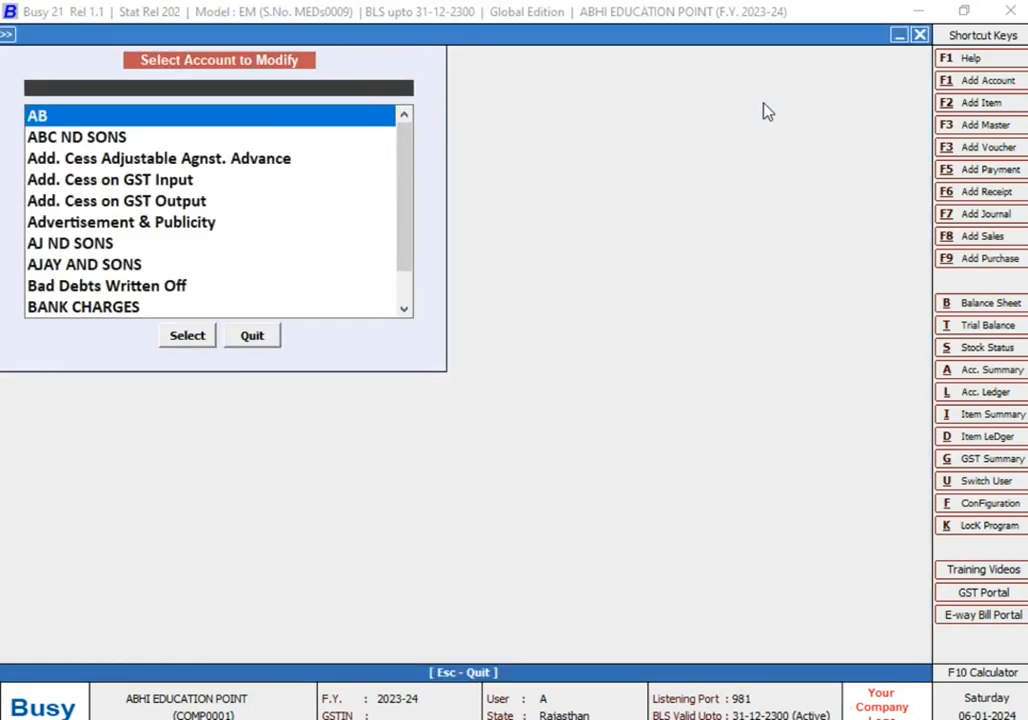
Look through the existing accounts offered for modification
key(Down)
key(Down)
key(Down)
key(Down)
key(Down)
key(Down)
key(Down)
key(Down)
key(Down)
key(Down)
key(Down)
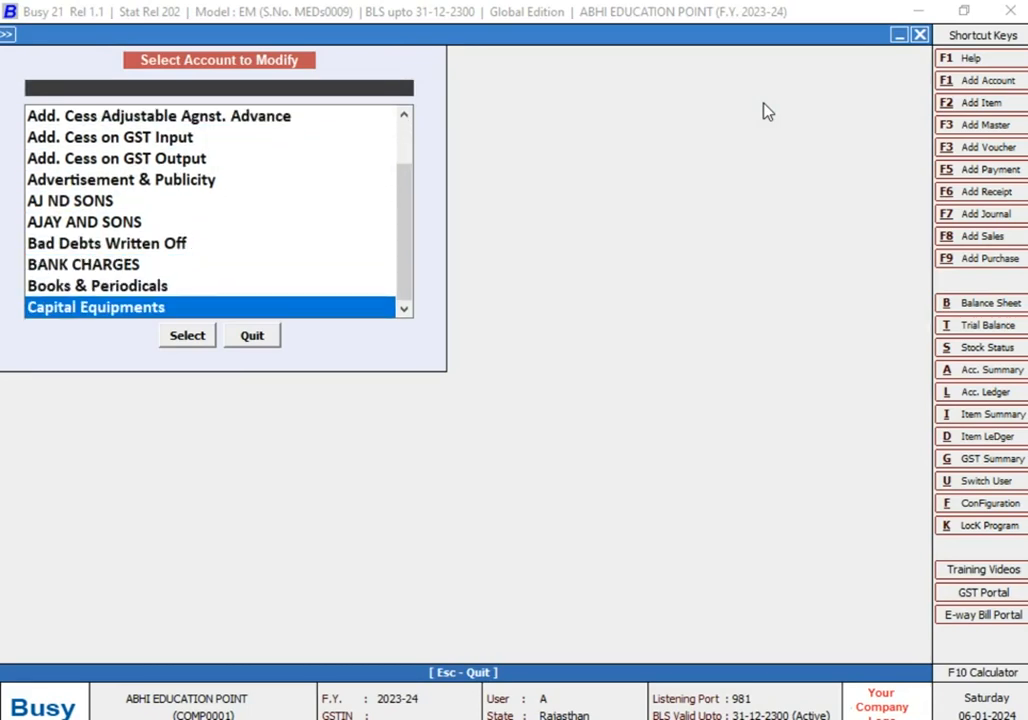
key(Down)
key(Down)
key(Down)
key(Down)
key(Down)
key(Down)
key(Down)
key(Down)
Find the COMPUTER account by searching for COM and open it for modification
text(COM)
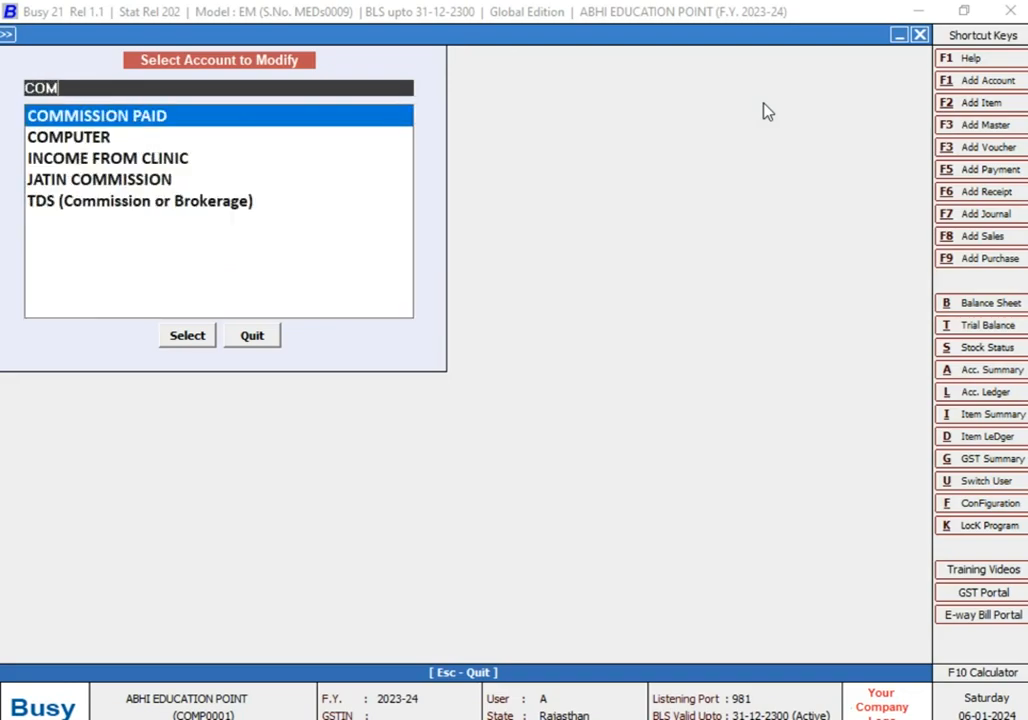
key(Return)
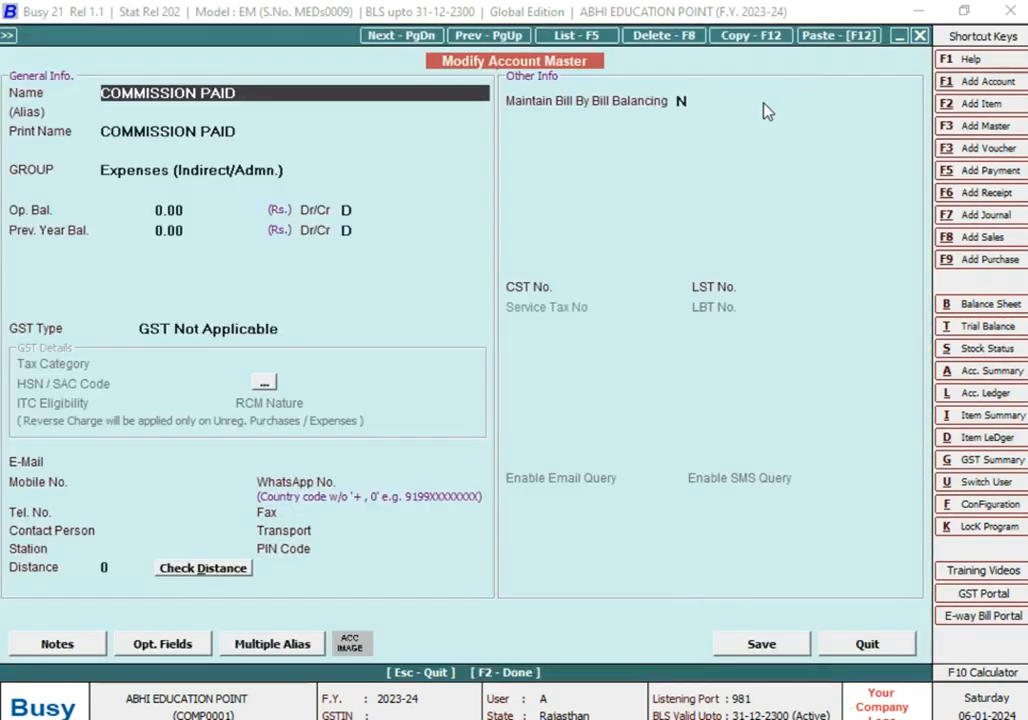
key(Escape)
key(Down)
key(Return)
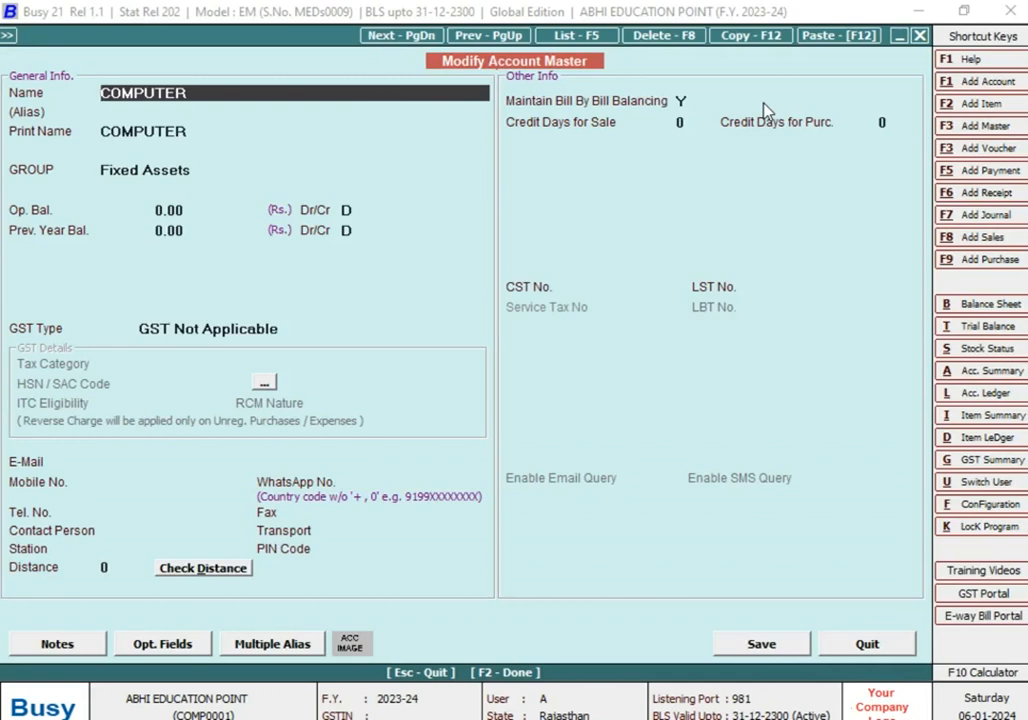
Request deletion of the COMPUTER account, decline it and close the account without changes
key(F8)
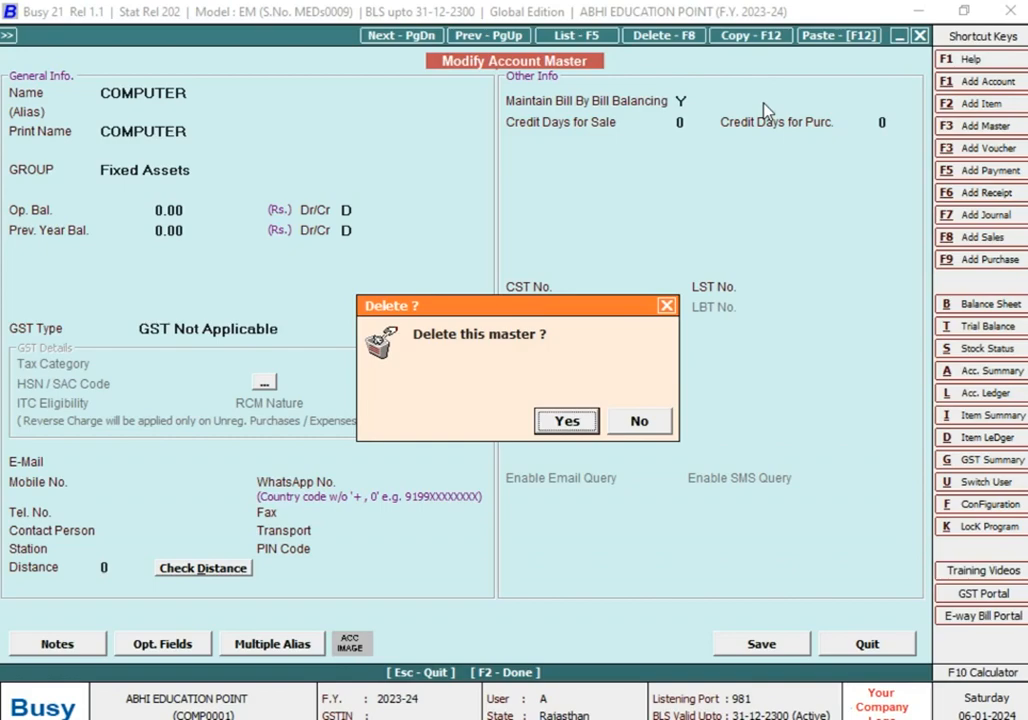
key(Escape)
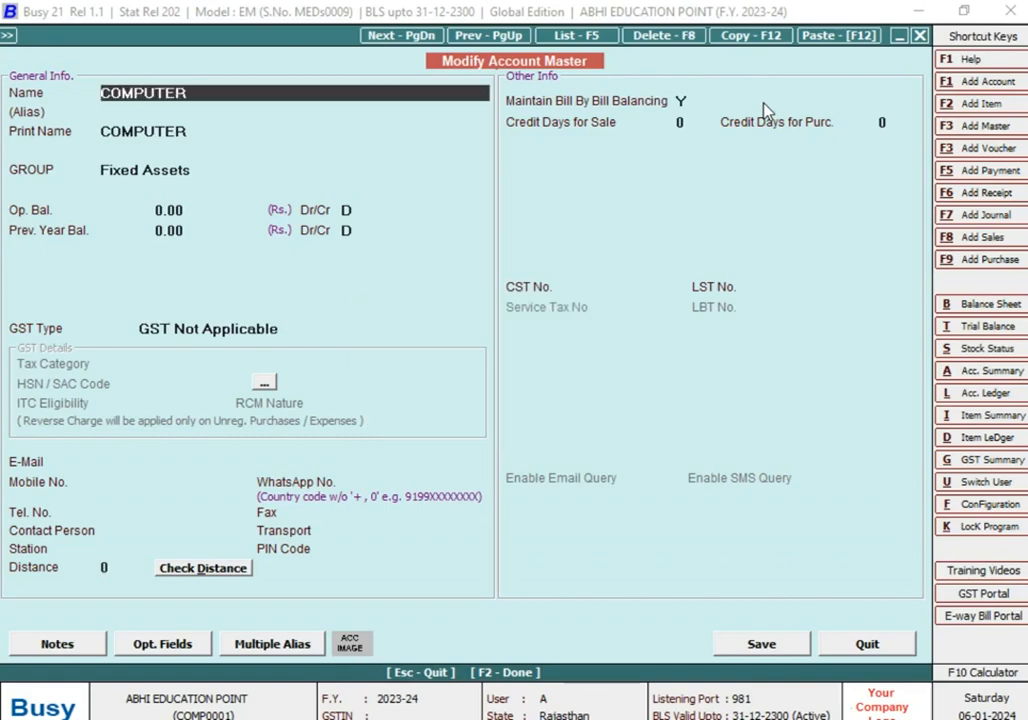
key(Escape)
key(Return)
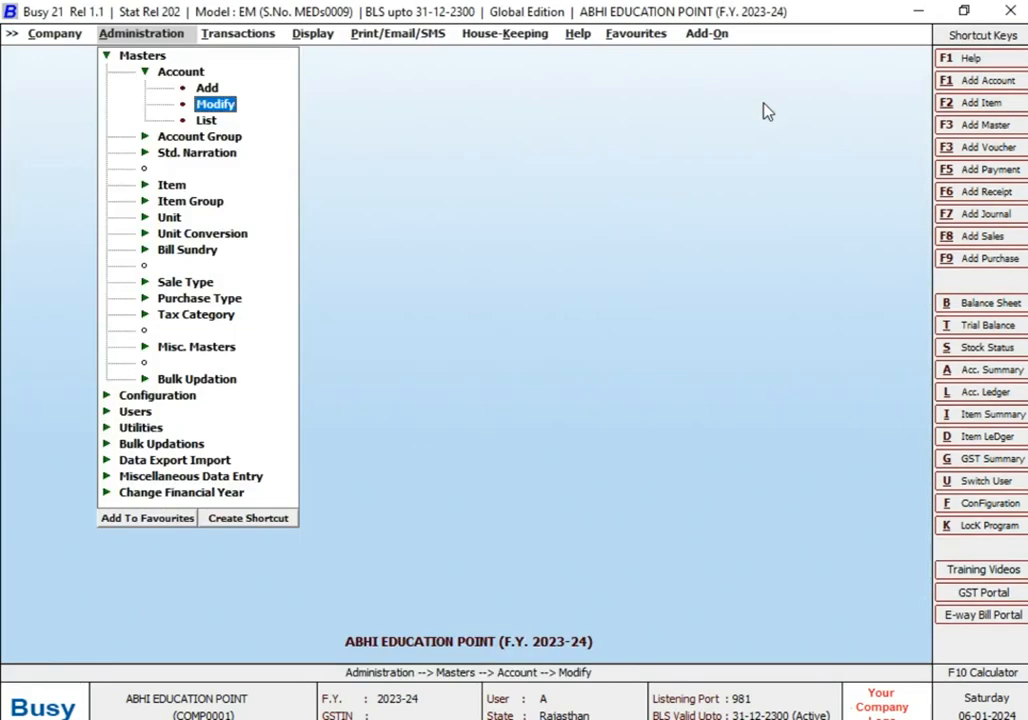
Display the account list on screen in standard format for all accounts
key(Down)
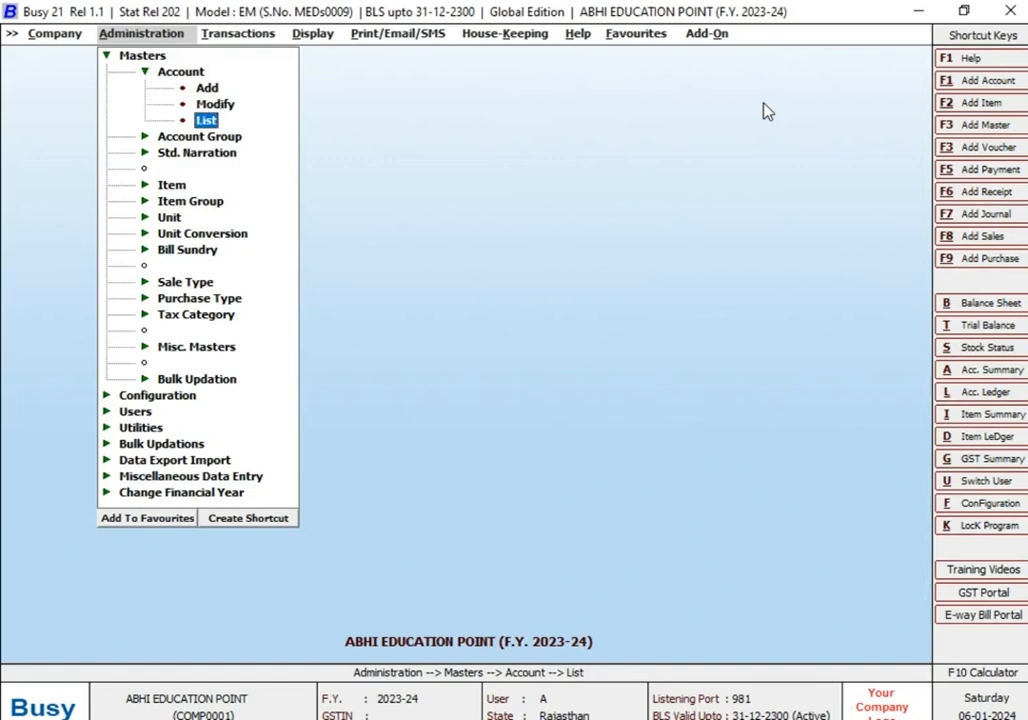
key(Return)
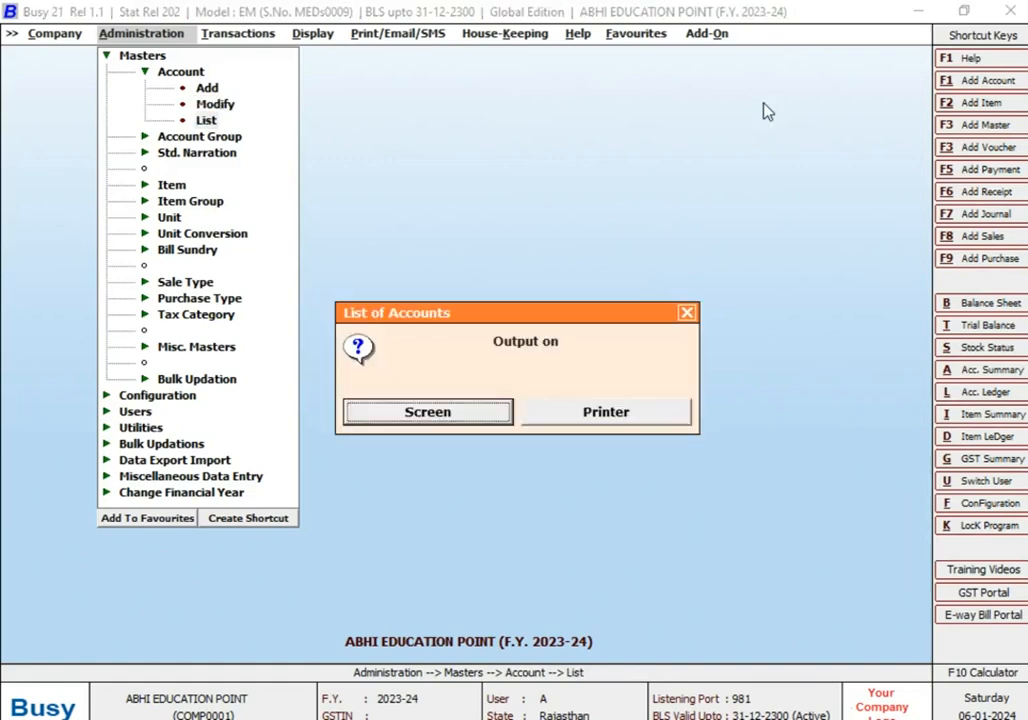
key(Return)
key(Return)
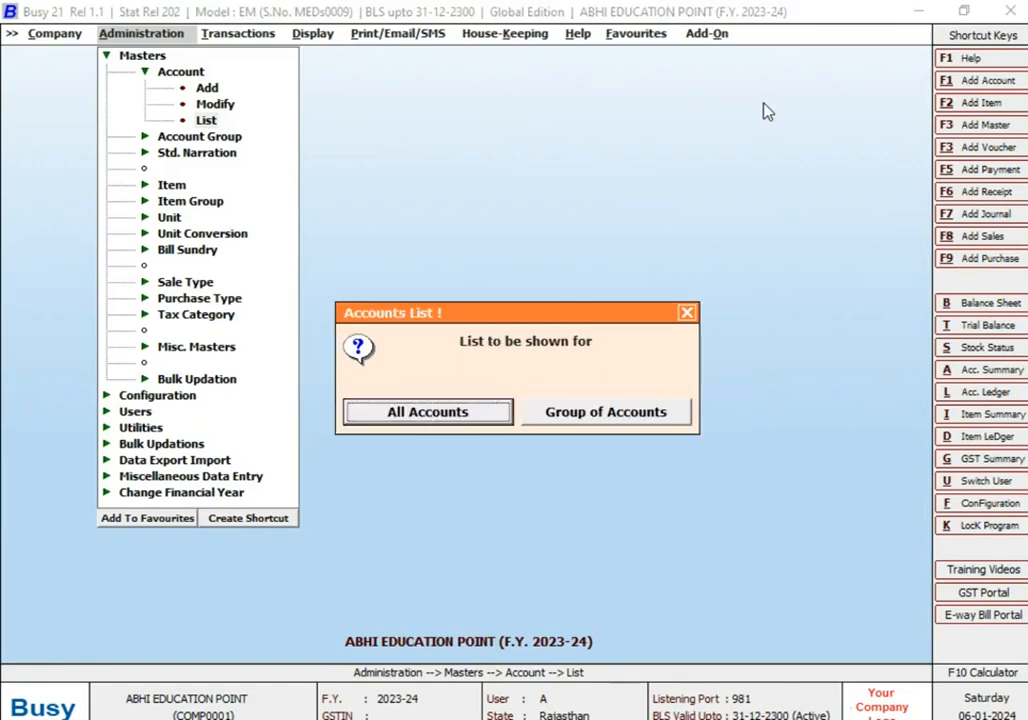
key(Return)
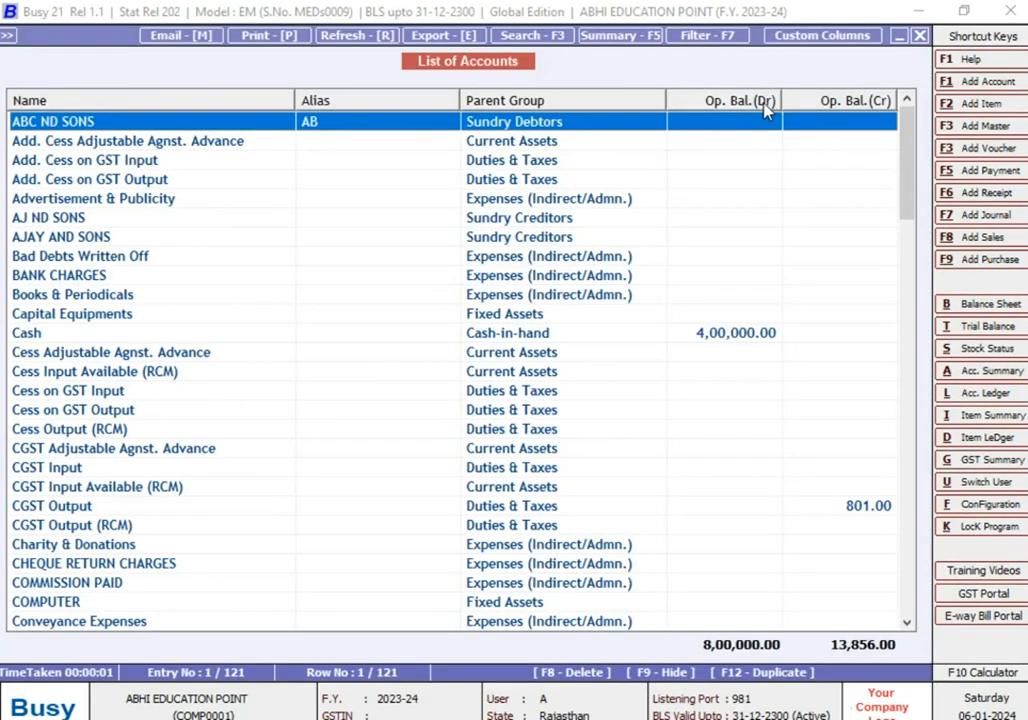
Examine the full list of accounts and their parent groups from start to end, then close it
key(End)
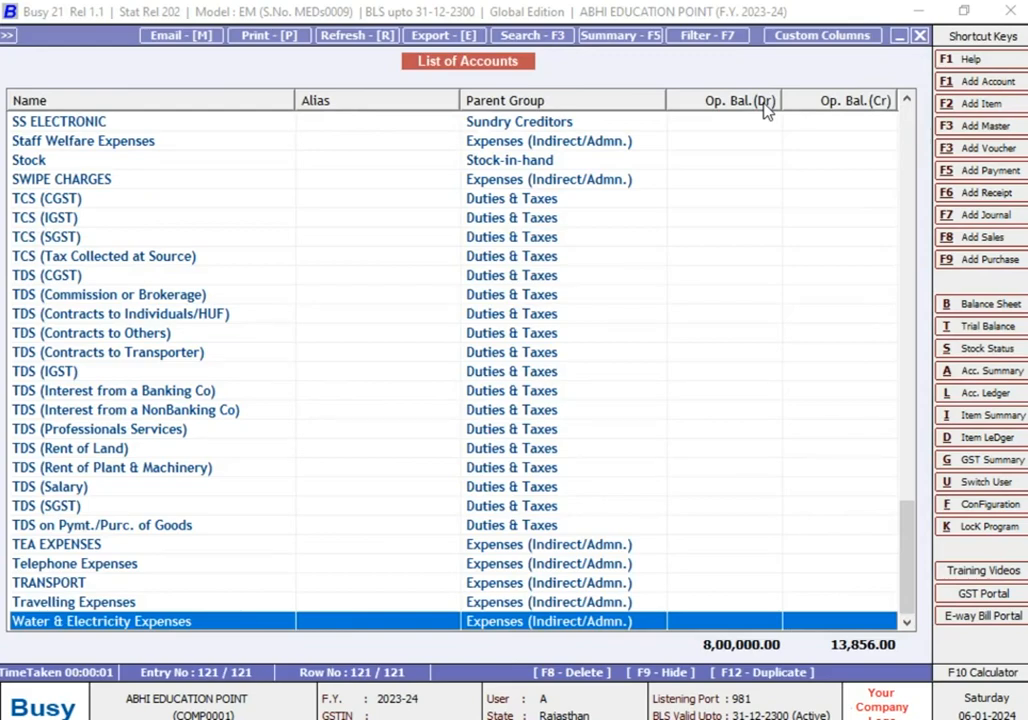
key(Up)
key(Home)
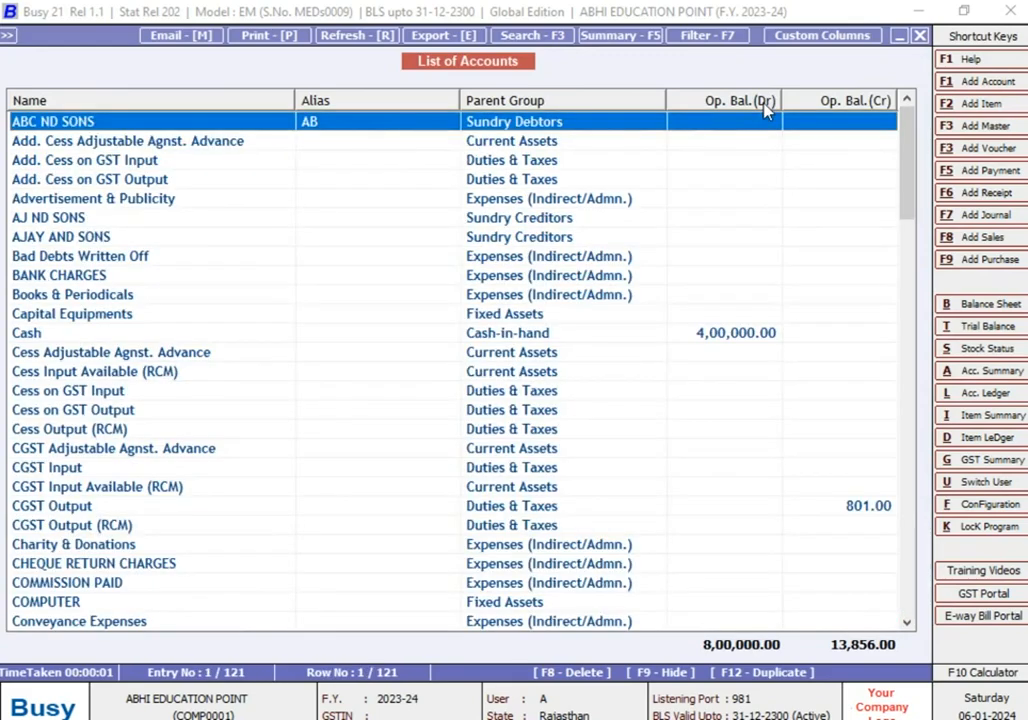
key(Down)
key(Down)
key(Down)
key(Down)
key(Down)
key(Down)
key(Down)
key(Down)
key(Down)
key(Down)
key(Down)
key(Down)
key(Down)
key(Down)
key(Down)
key(Down)
key(Down)
key(Down)
key(Down)
key(Down)
key(Down)
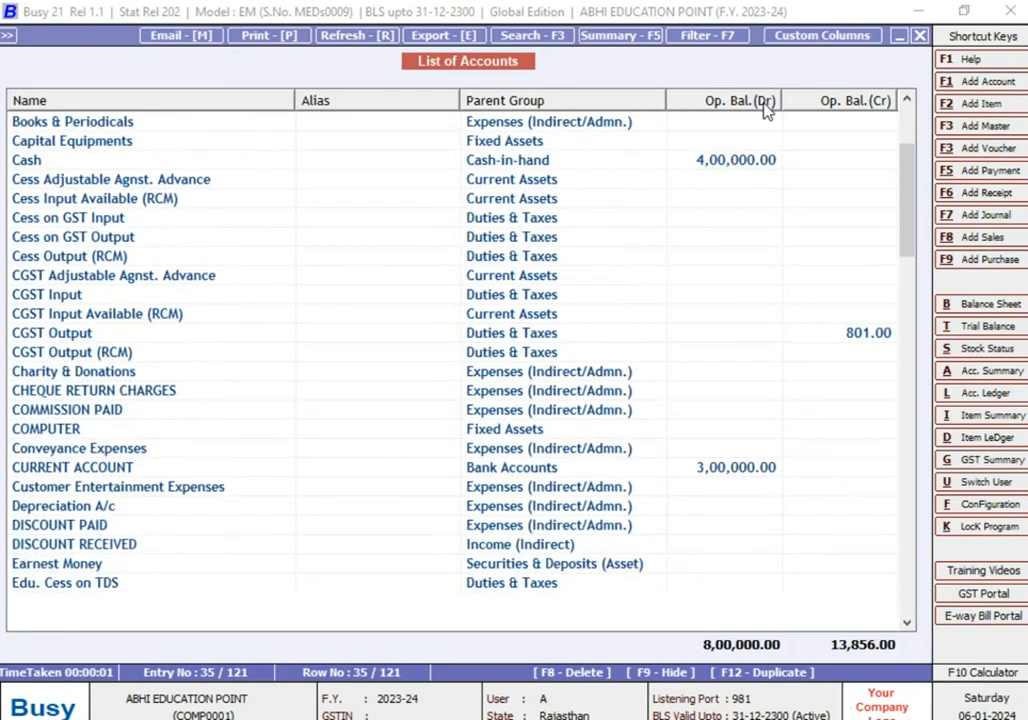
key(Down)
key(Down)
key(Down)
key(Up)
key(Up)
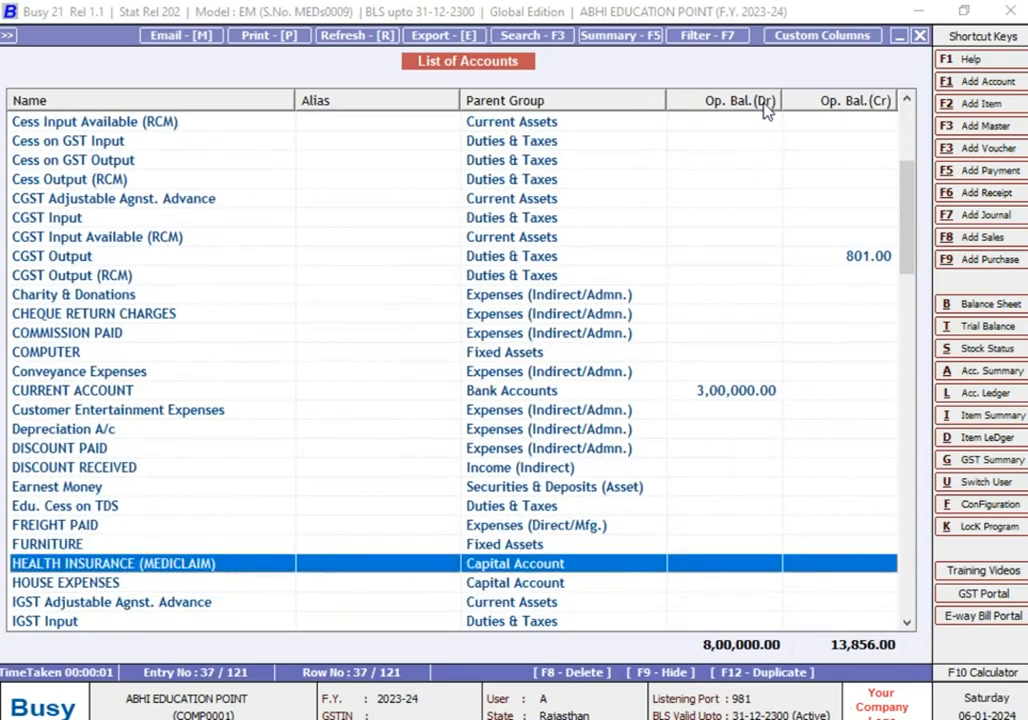
key(Down)
key(Down)
key(Down)
key(Down)
key(Down)
key(Down)
key(Down)
key(Down)
key(Down)
key(Down)
key(Down)
key(Down)
key(Up)
key(Up)
key(Up)
key(Up)
key(Up)
key(Up)
key(Up)
key(Up)
key(Up)
key(Up)
key(Up)
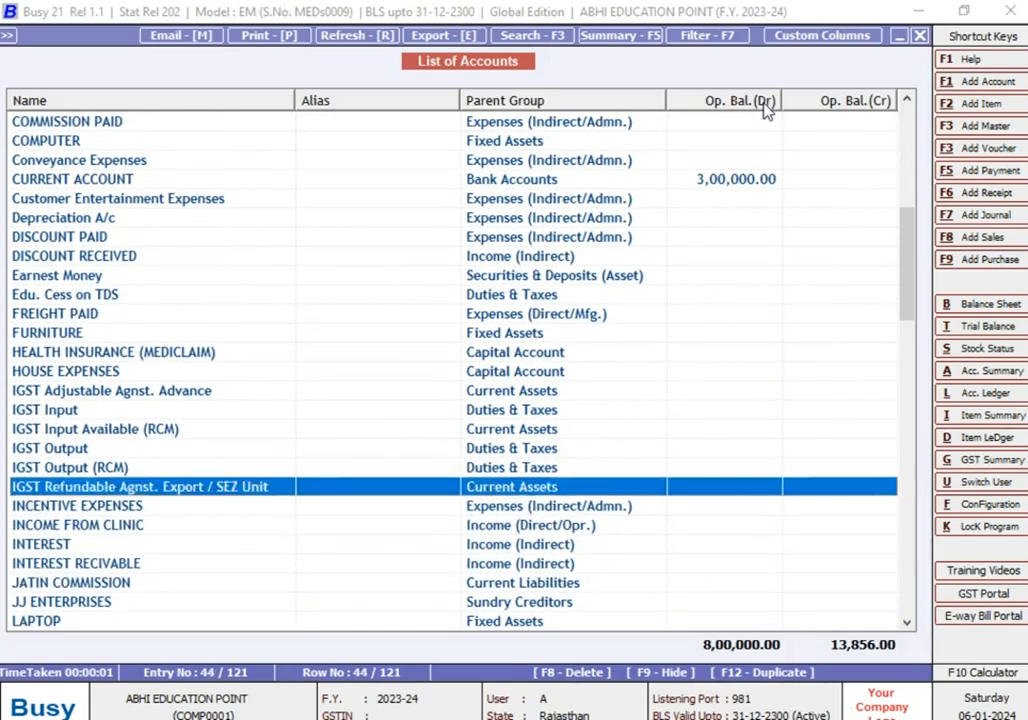
key(Escape)
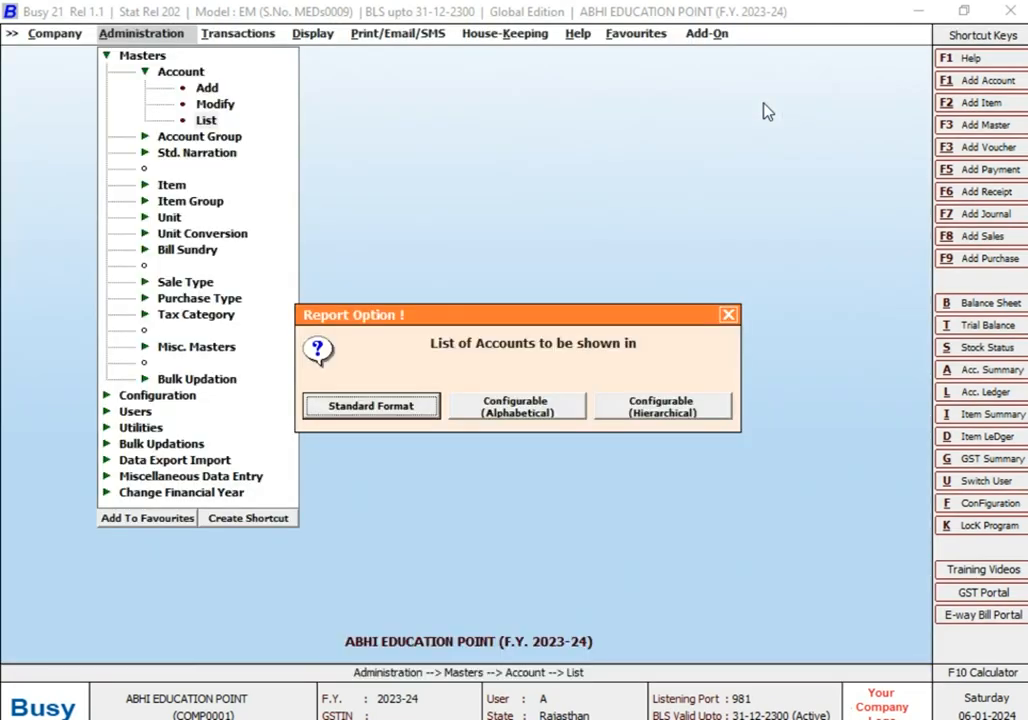
Display the standard-format account list for the Sundry Debtors group only
key(Return)
key(Right)
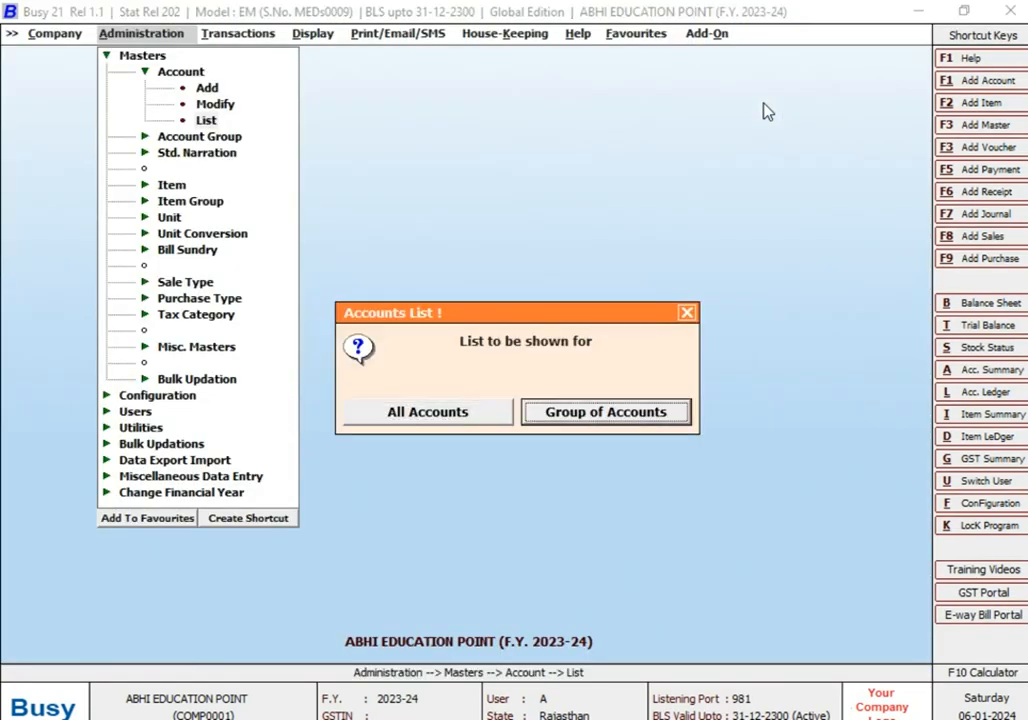
key(Return)
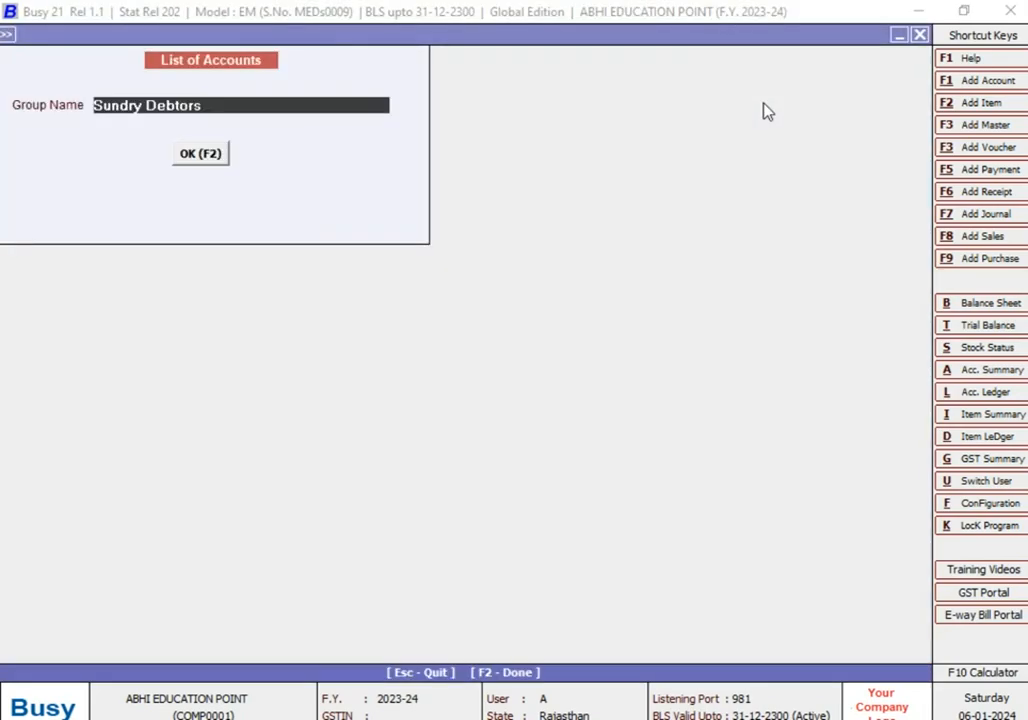
key(Return)
key(Return)
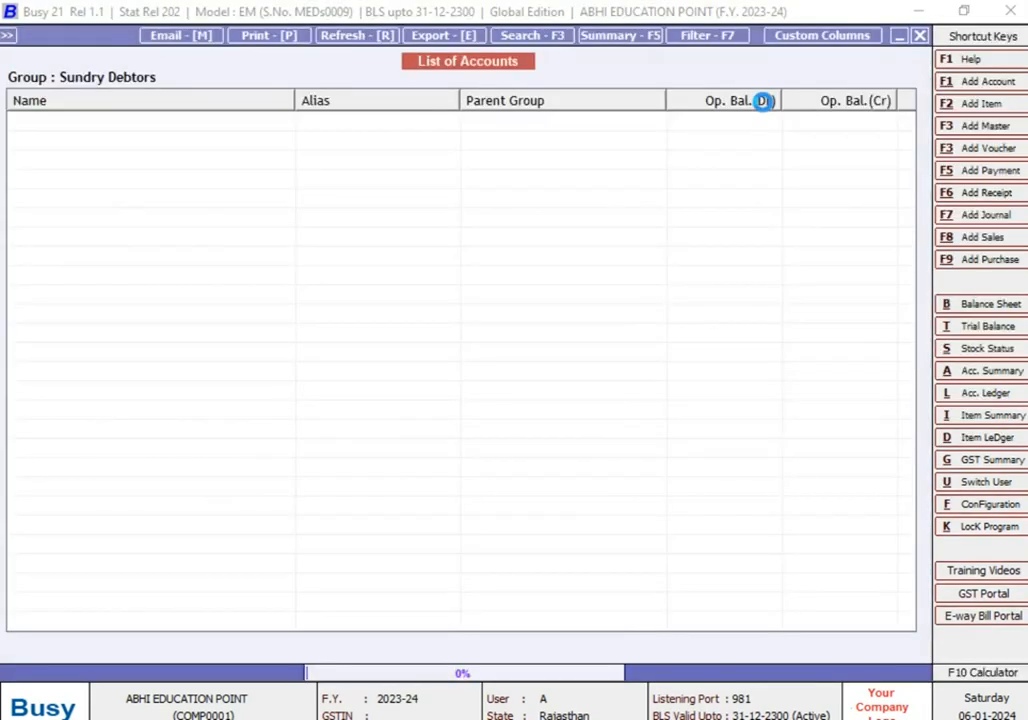
Look through the accounts listed under Sundry Debtors and return to the group selection
key(Down)
key(Down)
key(Down)
key(Down)
key(Down)
key(Down)
key(Down)
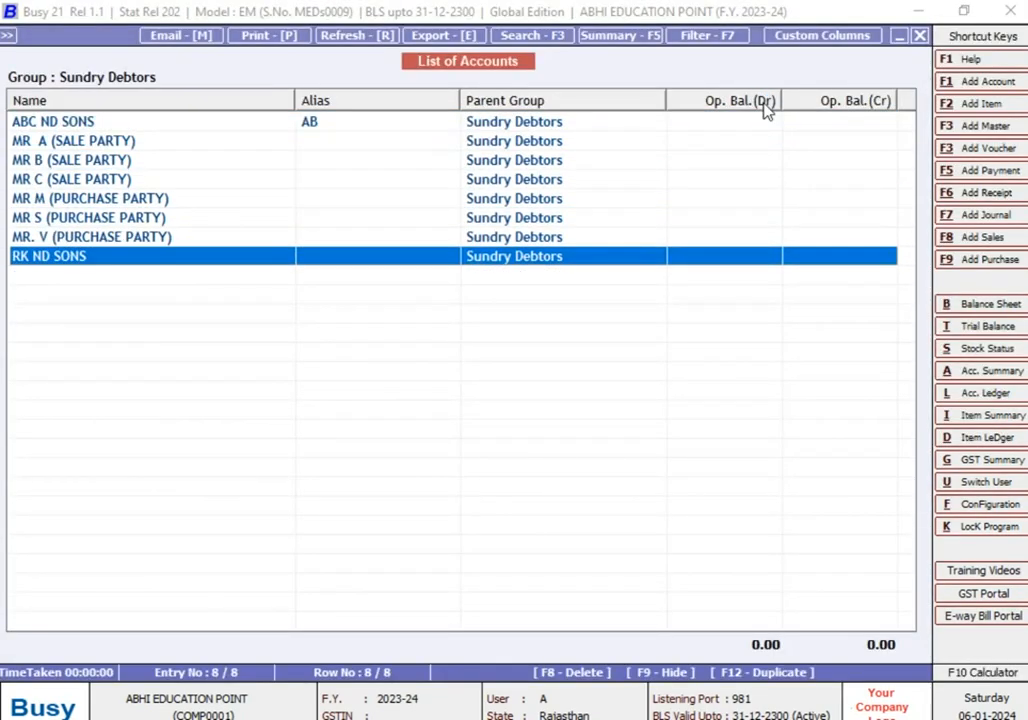
key(Escape)
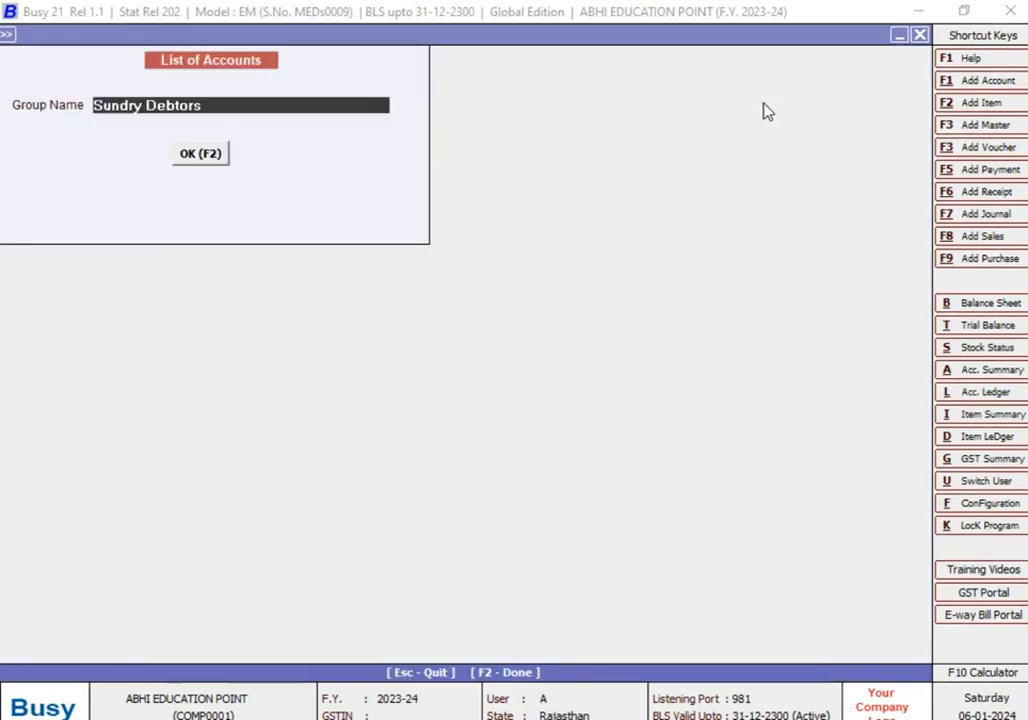
Display the account list for the Expenses (Indirect/Admn.) group
text(IN)
key(BackSpace)
key(BackSpace)
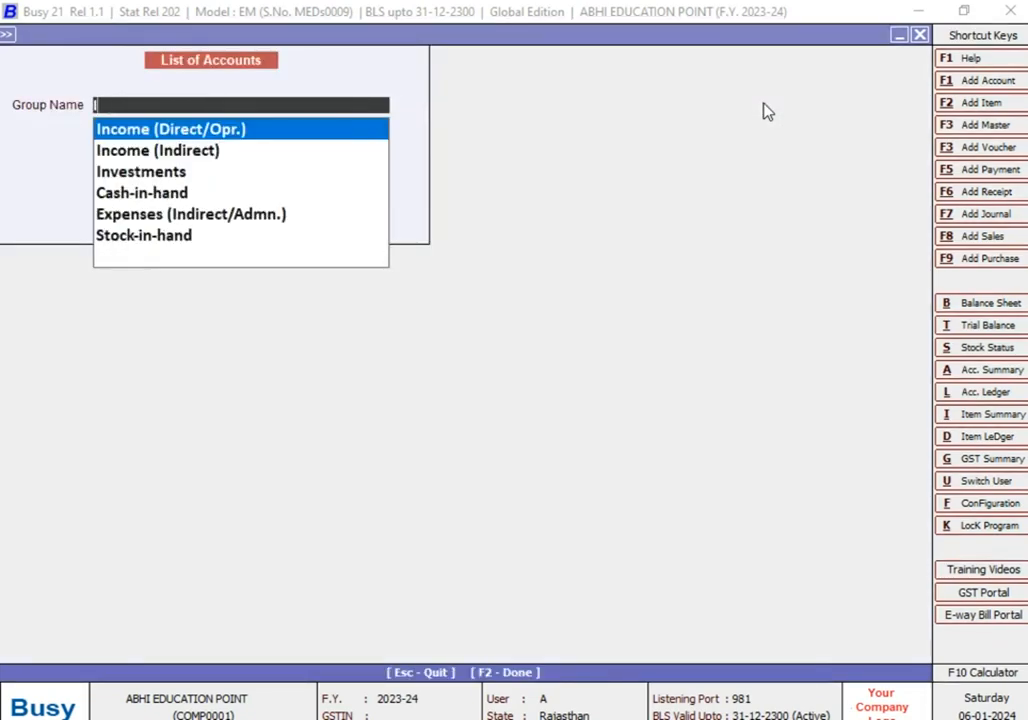
text(EX)
key(Down)
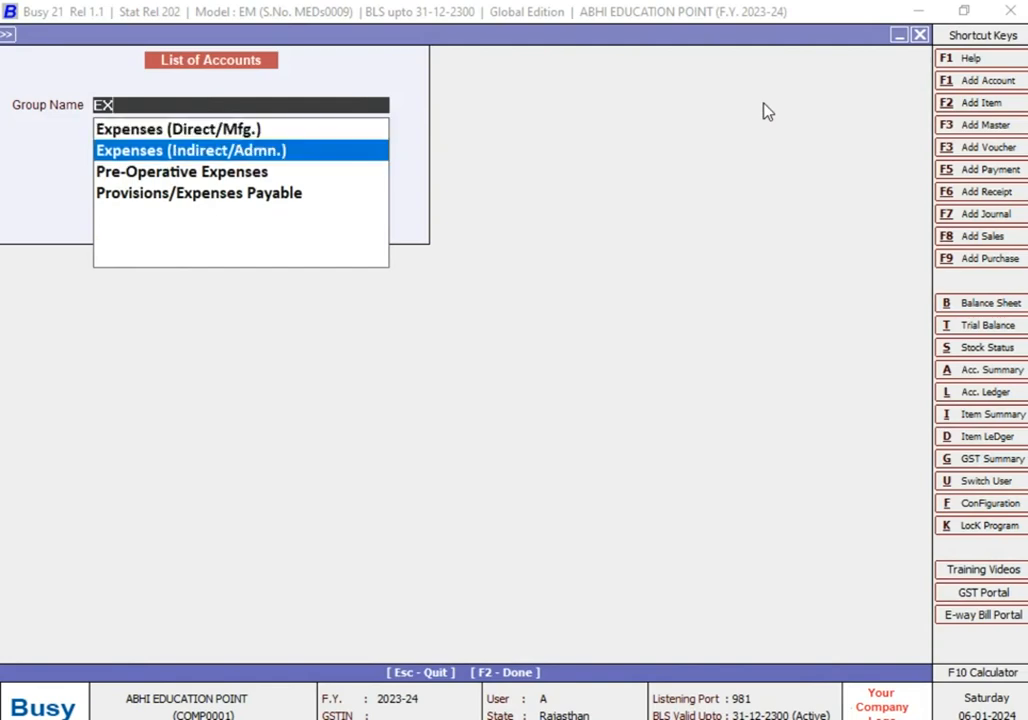
key(Return)
key(Return)
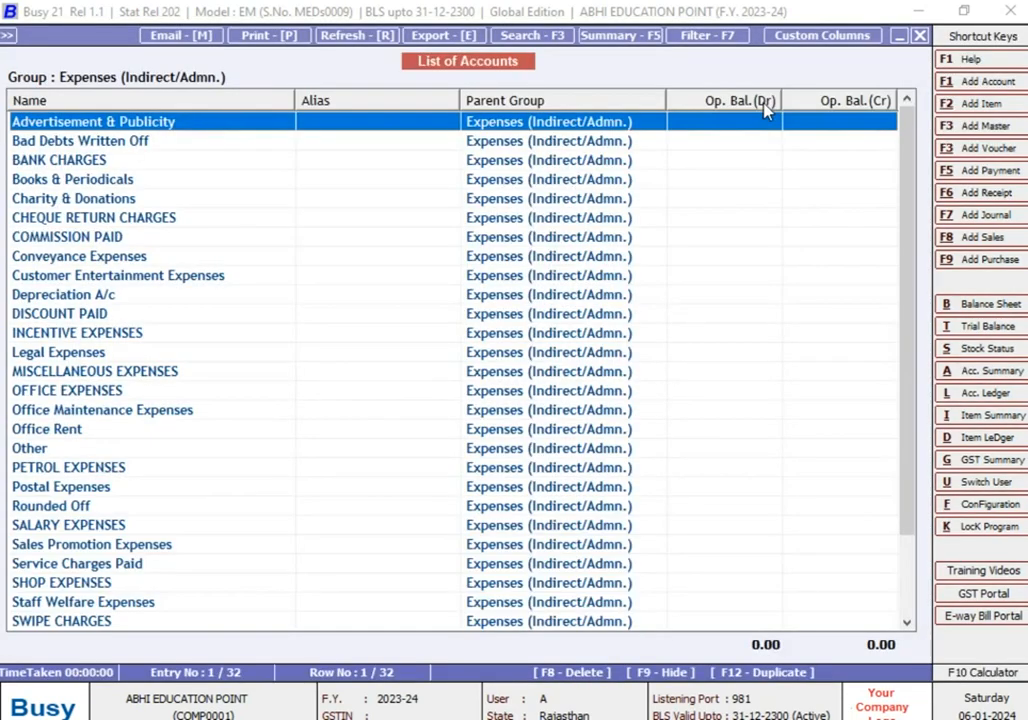